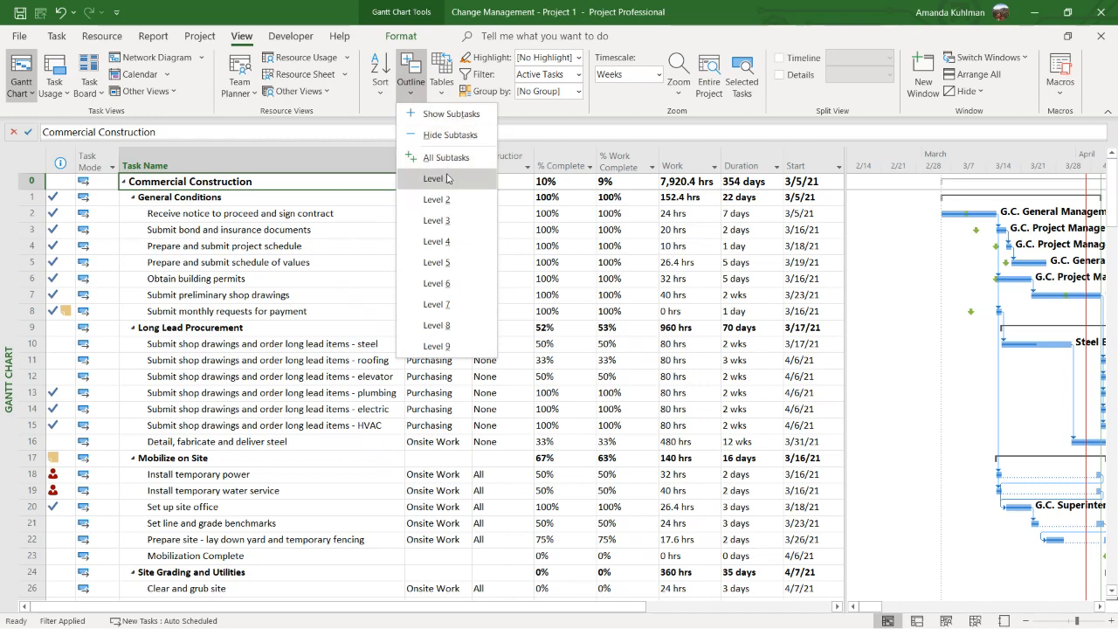
Collapse the project outline to Level 1 and widen the table area far enough to show the Predecessors column
left_click(432, 178)
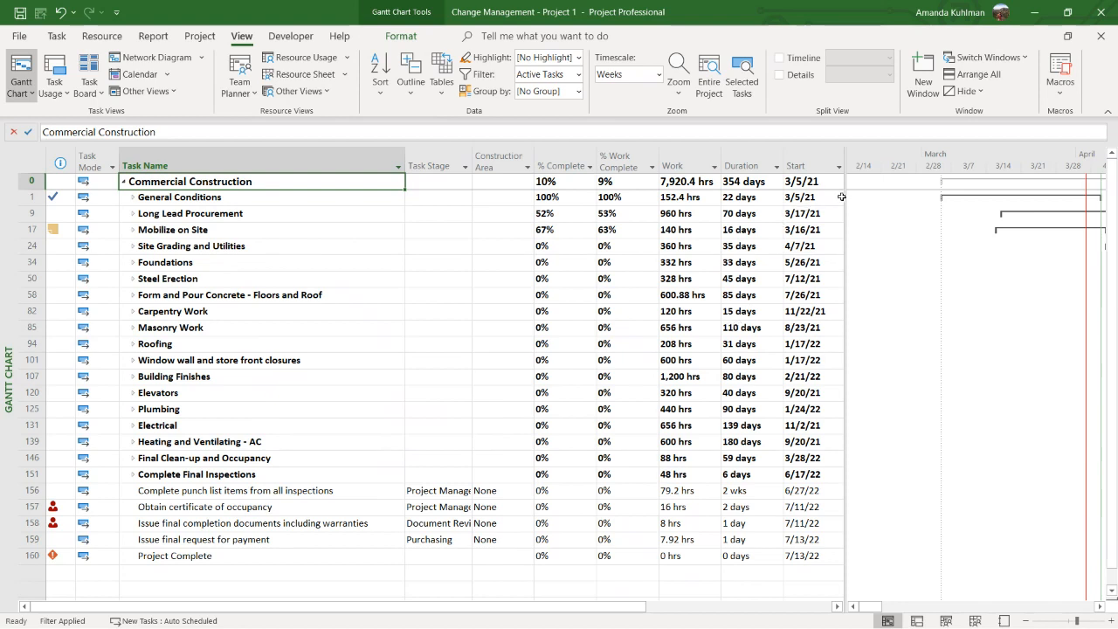
left_click_drag(844, 197, 966, 198)
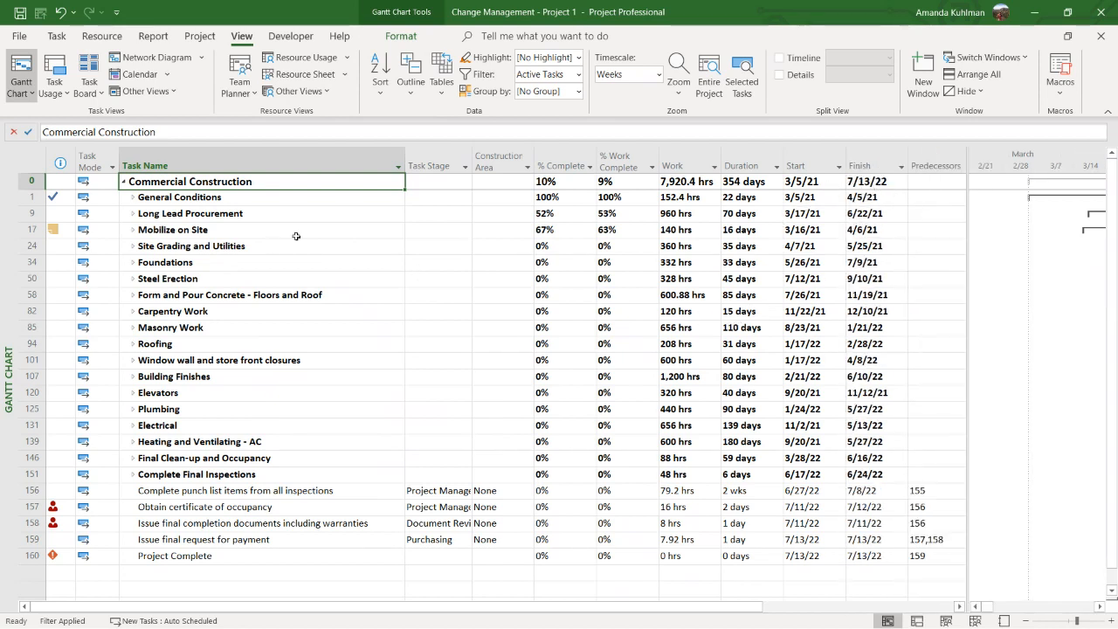
Expand the outline to all subtasks and switch the Gantt Chart to the Variance table
left_click(411, 100)
left_click(422, 160)
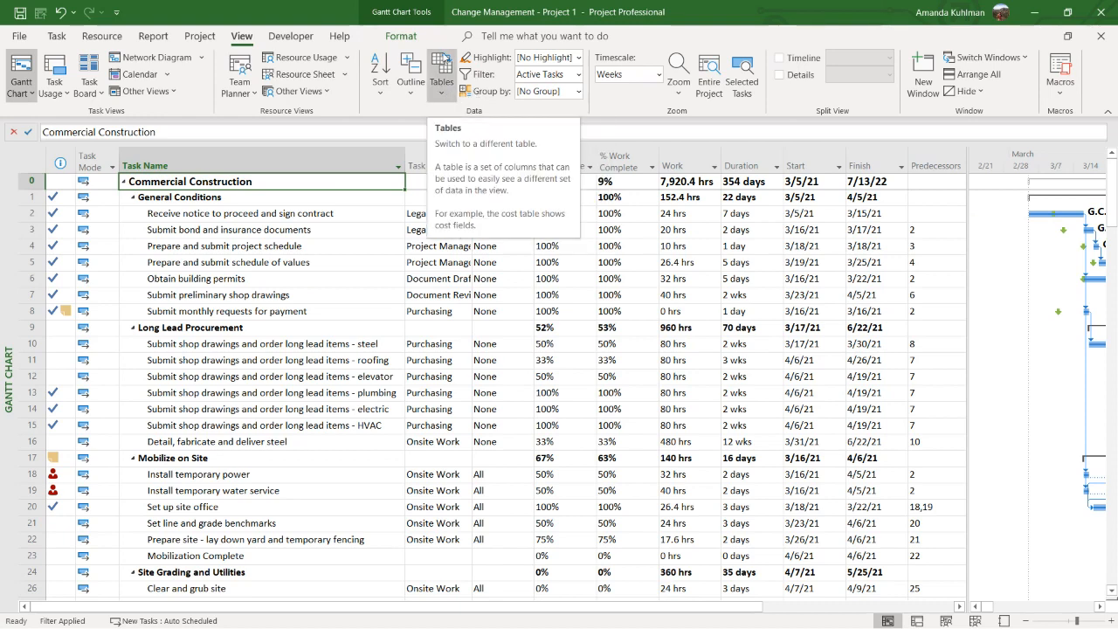
left_click(443, 85)
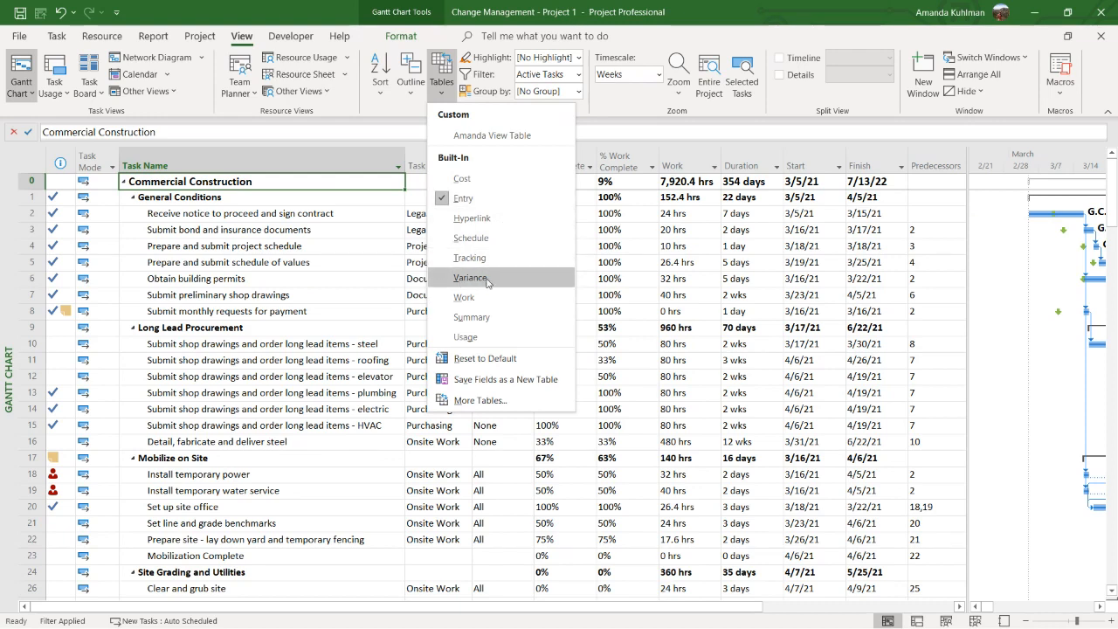
left_click(552, 278)
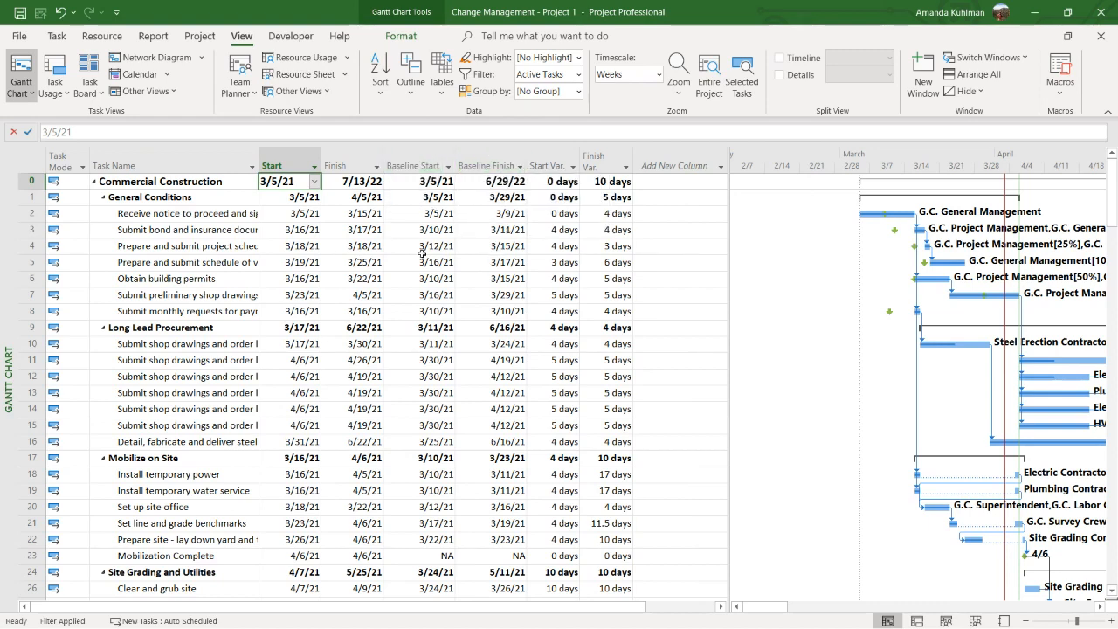
Compare the Finish and Baseline Finish dates of the task "Receive notice to proceed and sign contract"
left_click(349, 215)
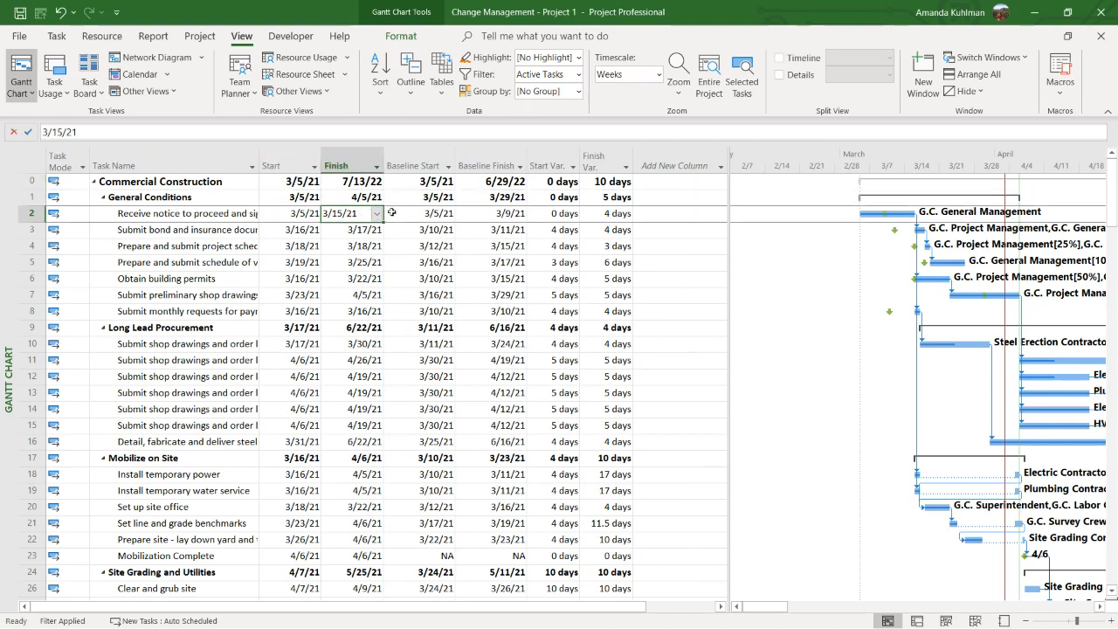
left_click(479, 212)
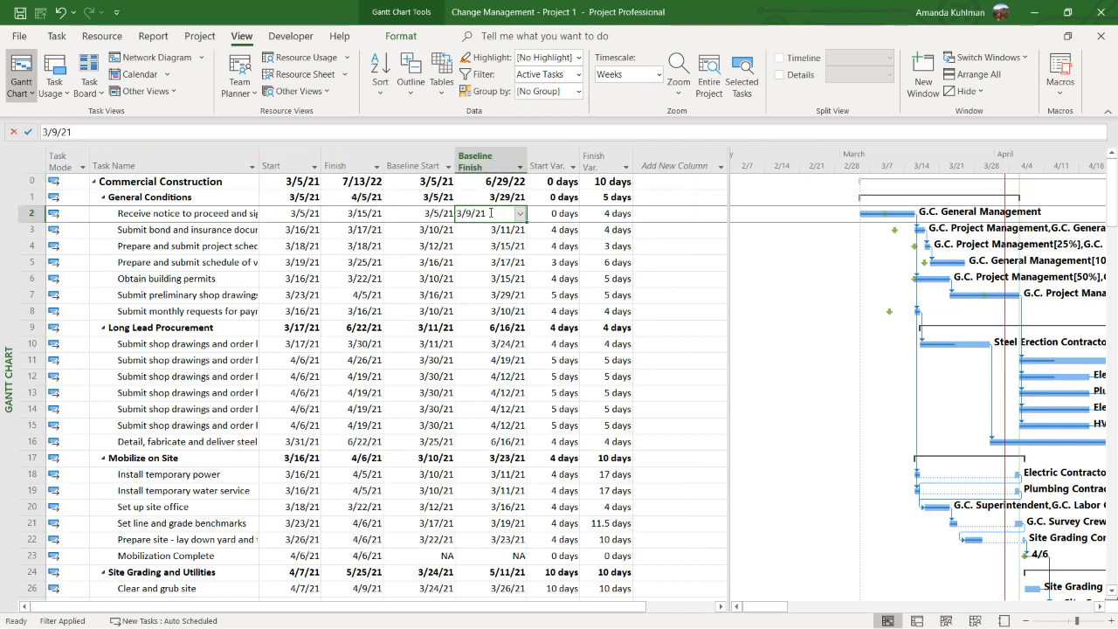
left_click(368, 216)
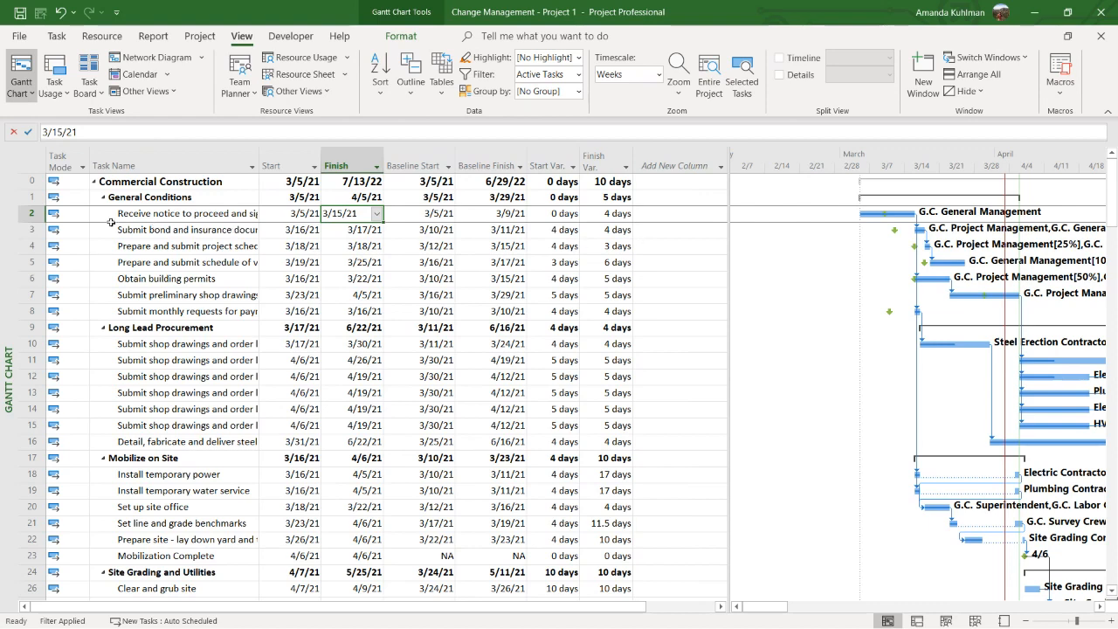
Examine the start and finish variances of Commercial Construction, General Conditions, its first task and Mobilize on Site
left_click(26, 183)
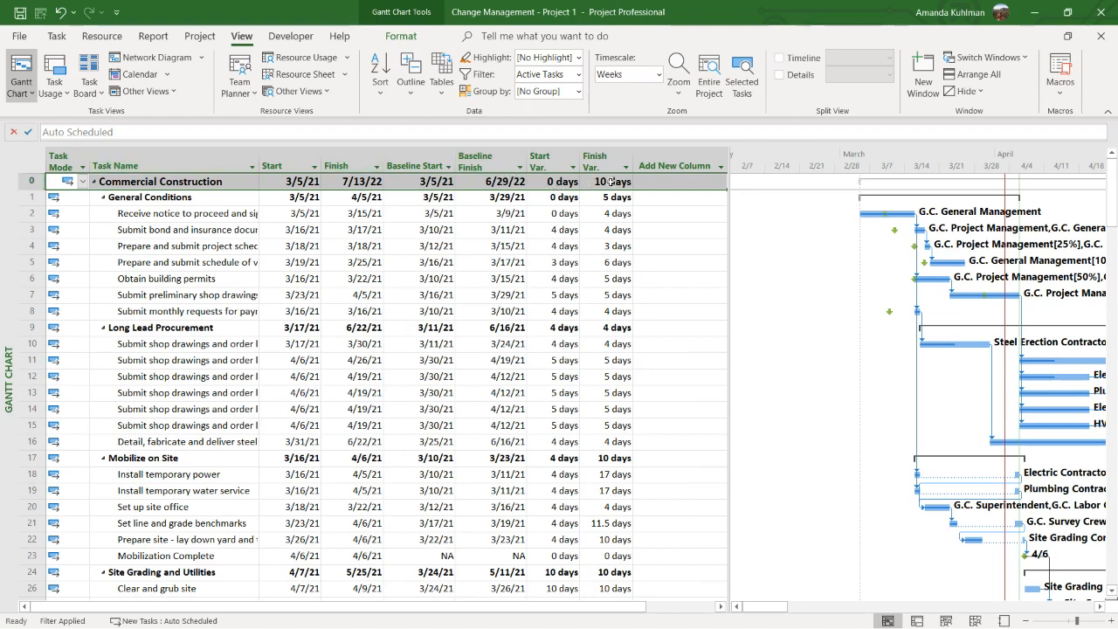
left_click(568, 182)
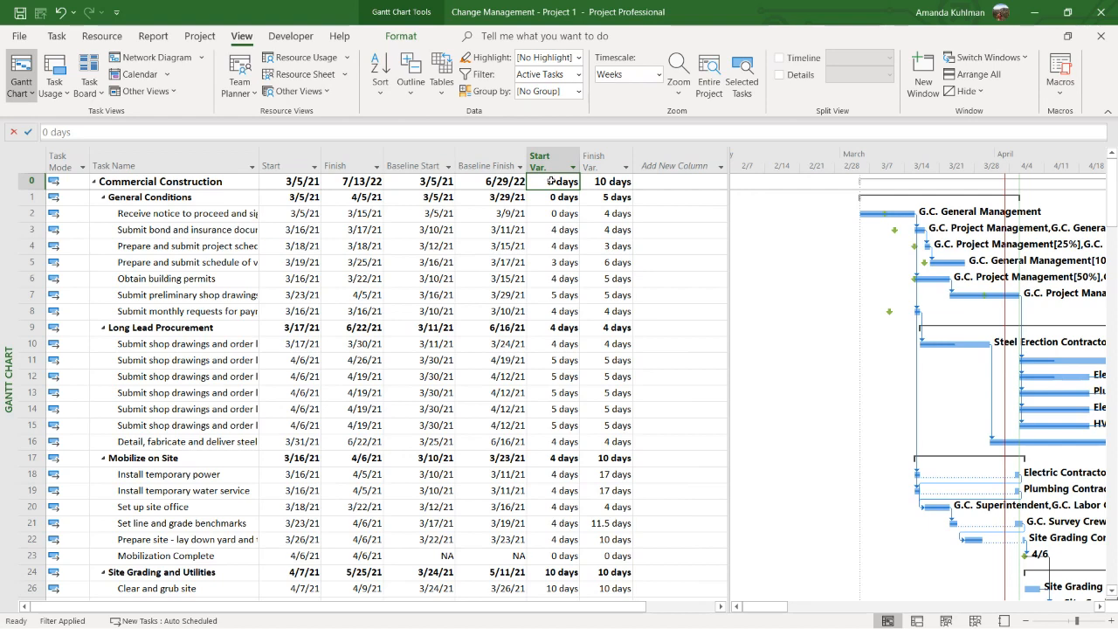
left_click(614, 185)
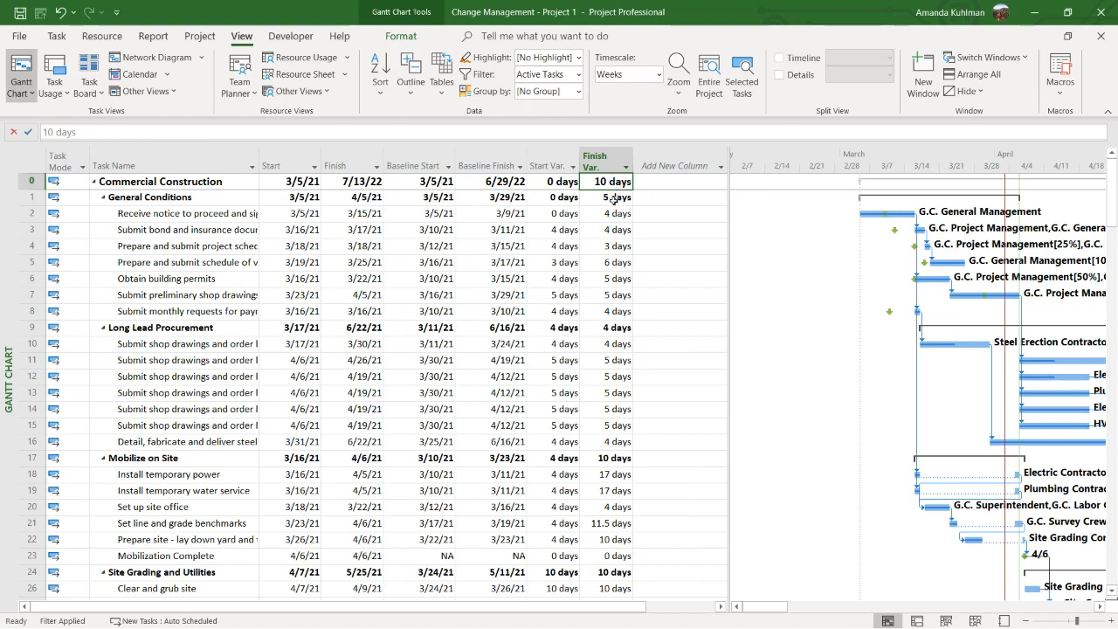
left_click_drag(569, 198, 590, 199)
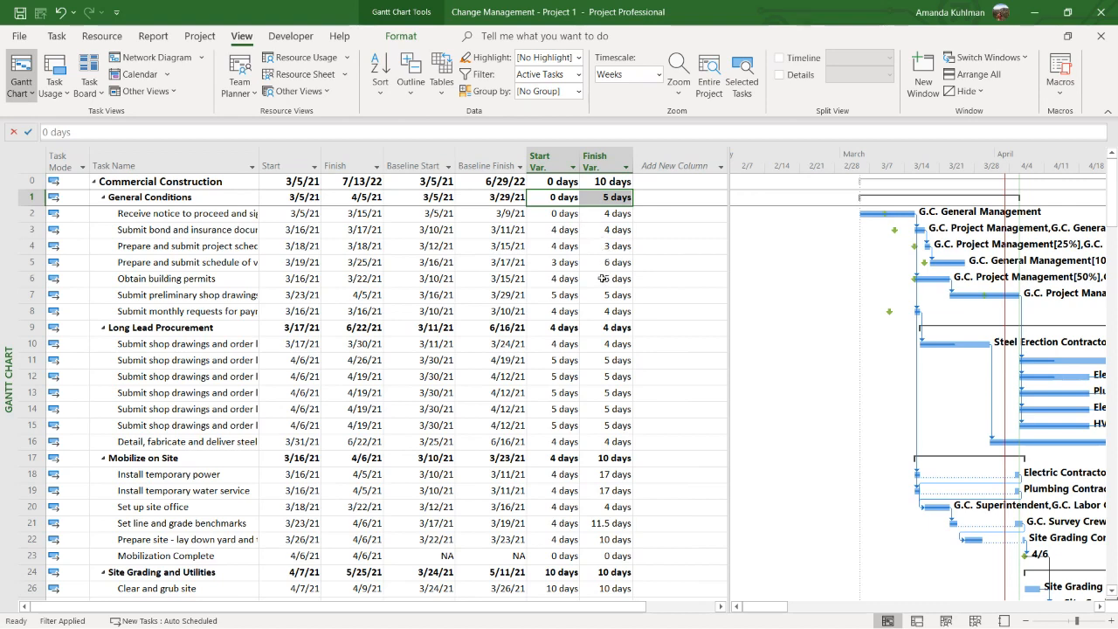
left_click(613, 212)
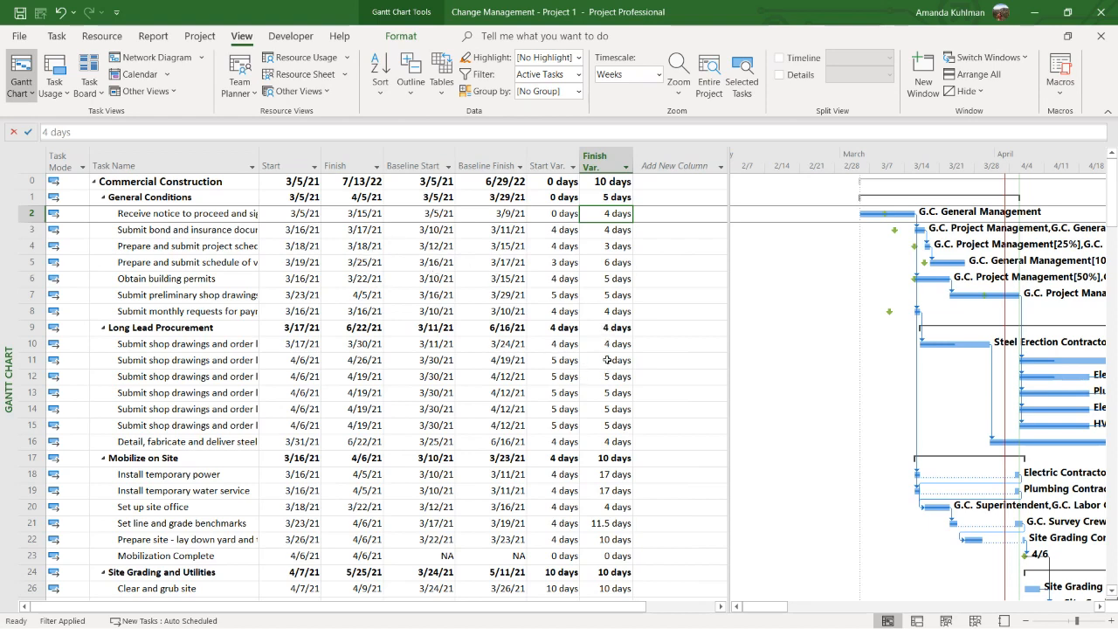
left_click(601, 459)
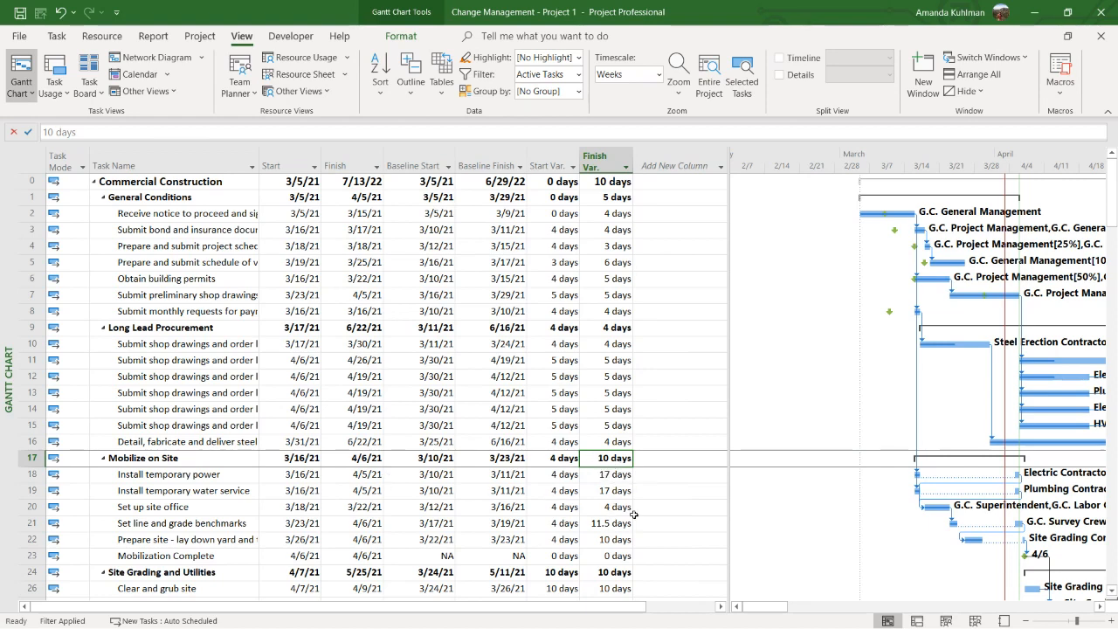
scroll(634, 516, "down", 1)
scroll(632, 502, "down", 3)
scroll(628, 485, "up", 3)
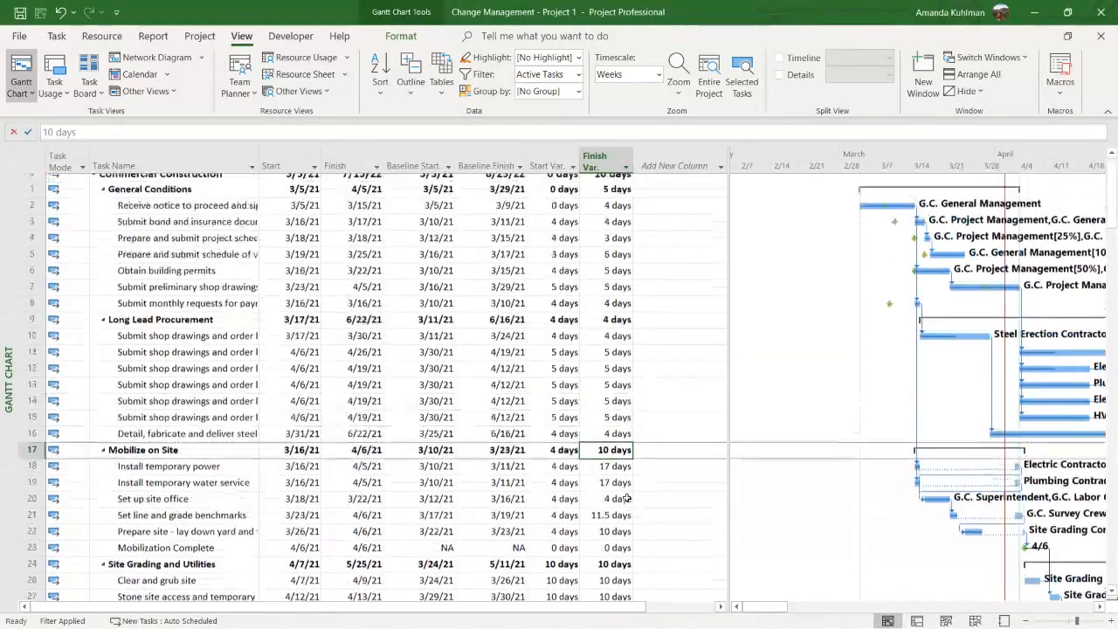
Switch to the Cost table and widen its Baseline, Variance and Actual columns
left_click(440, 94)
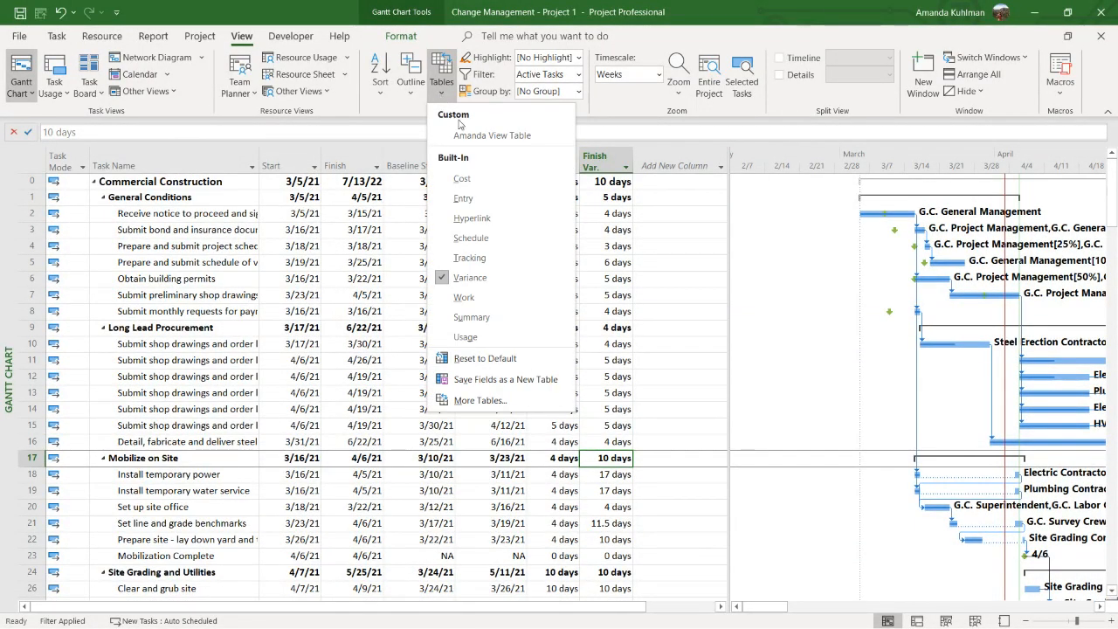
left_click(490, 184)
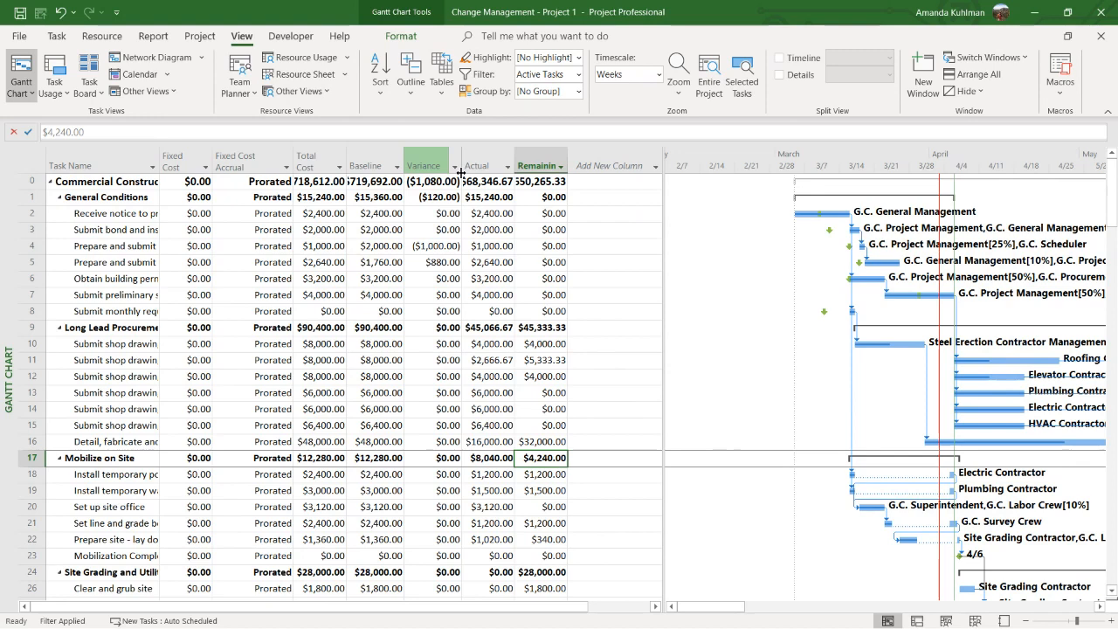
left_click_drag(461, 173, 476, 173)
left_click_drag(404, 170, 423, 169)
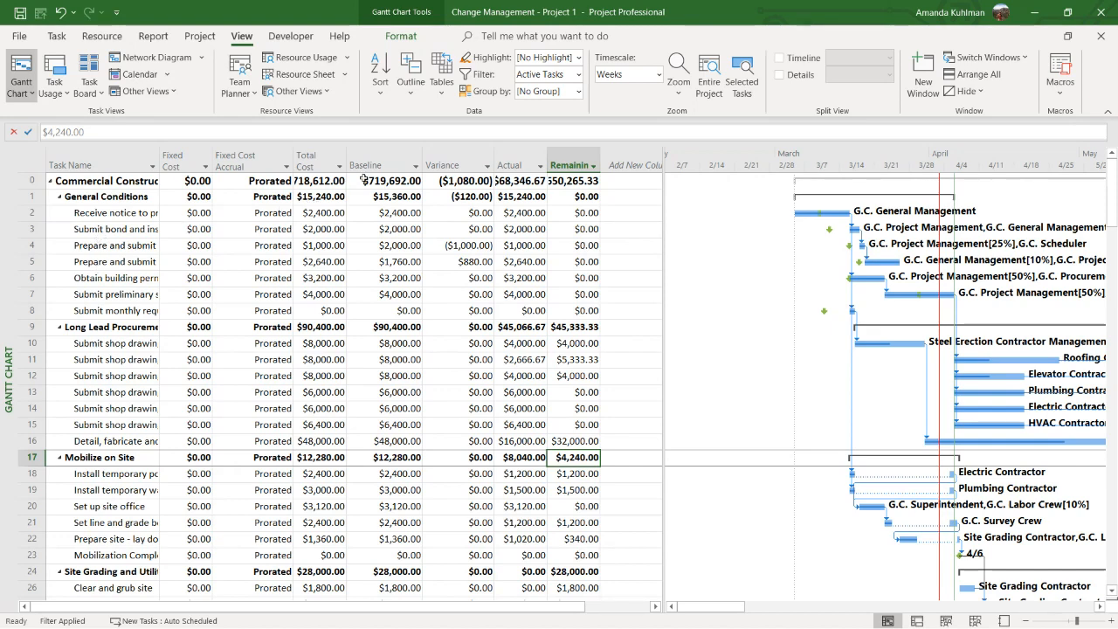
double_click(548, 159)
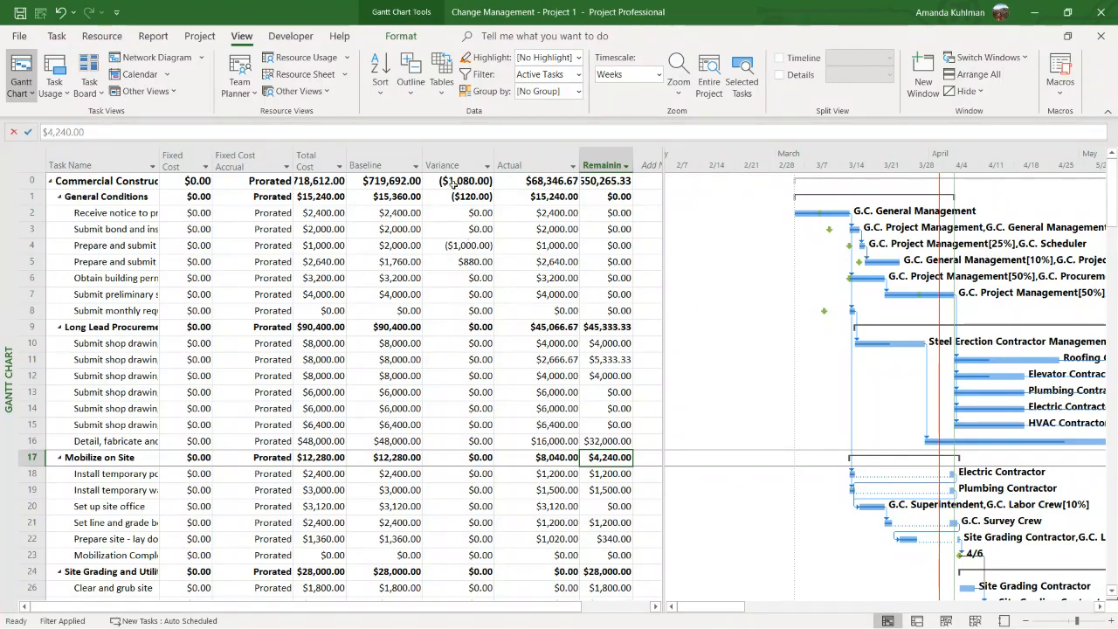
Switch back to the Entry table and widen the table area to show the columns through Predecessors
left_click(441, 83)
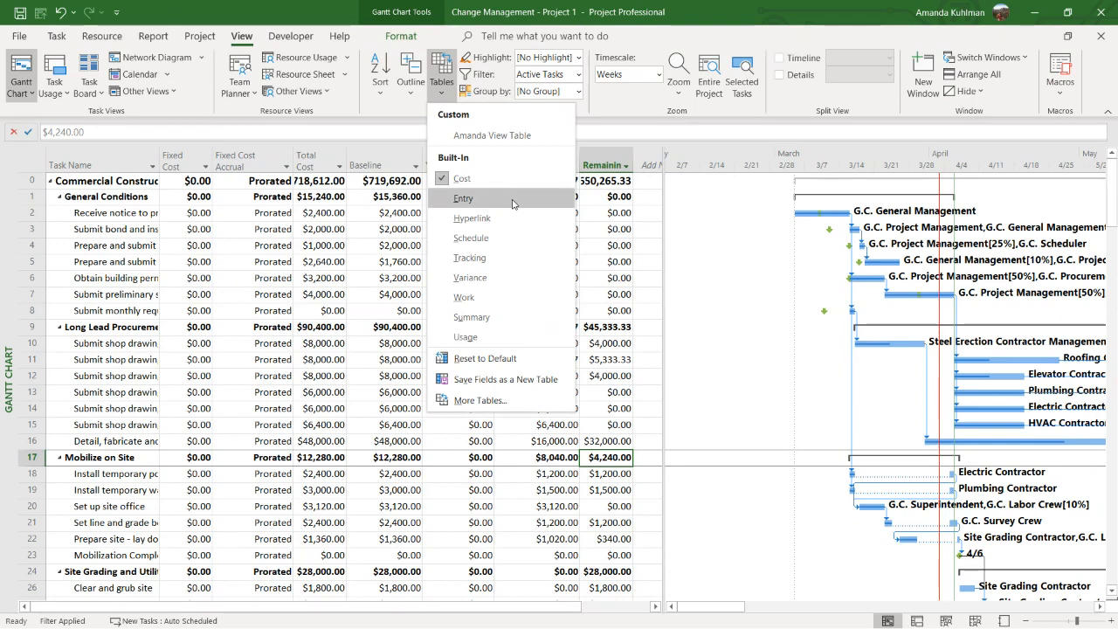
left_click(512, 200)
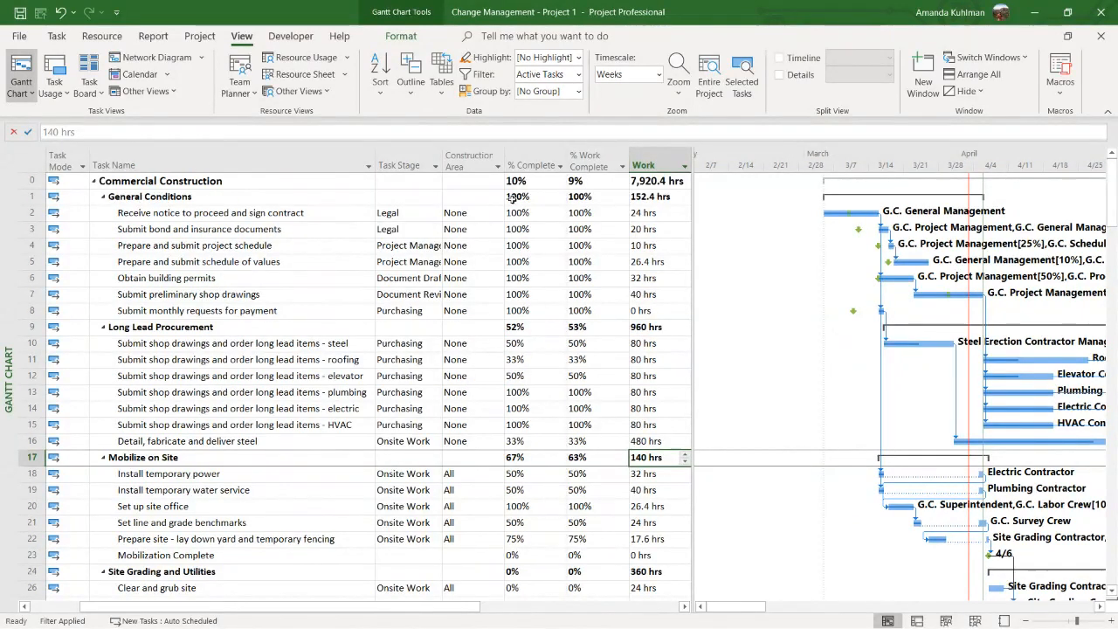
left_click_drag(692, 222, 874, 225)
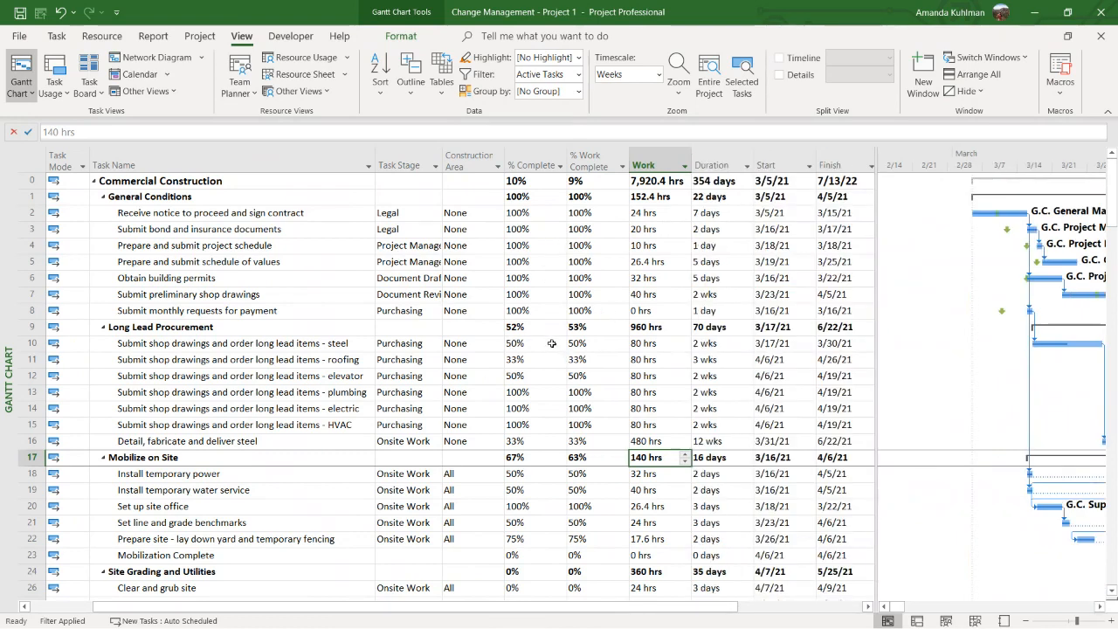
left_click_drag(877, 282, 922, 283)
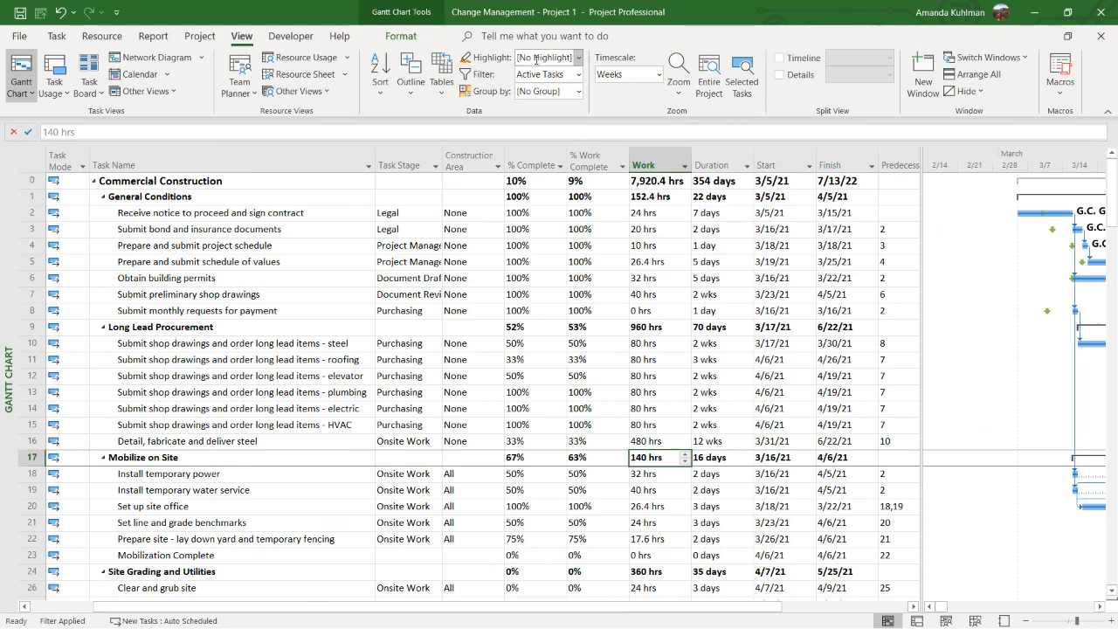
Highlight the Milestones tasks and check the % Complete of the Grading and Utilities Complete and Foundations Completed milestones
left_click(578, 57)
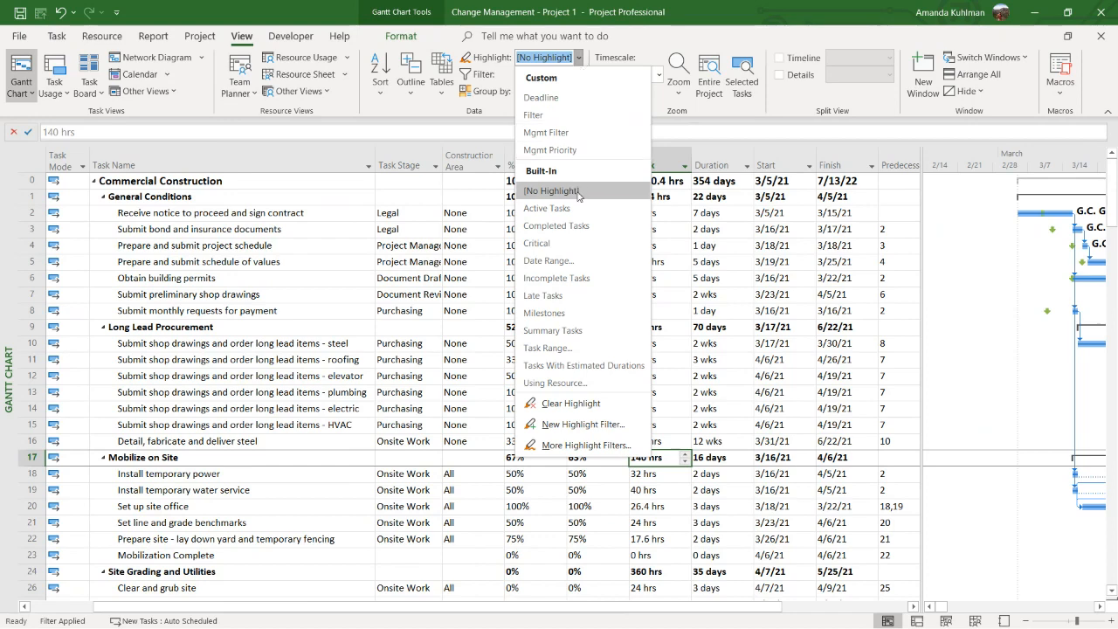
left_click(559, 313)
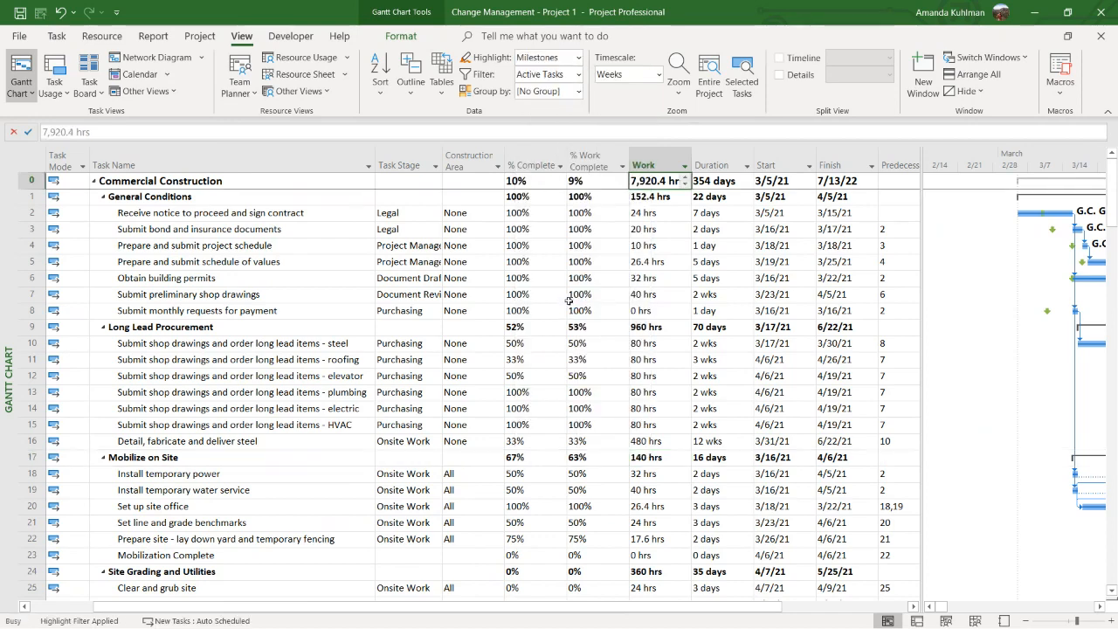
scroll(568, 349, "down", 1)
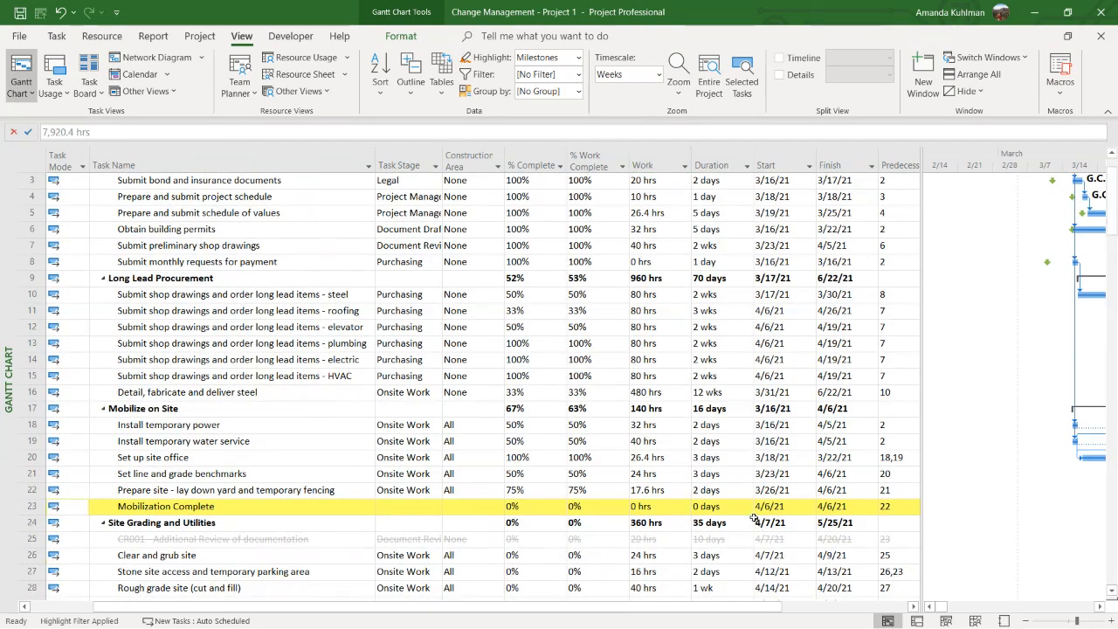
scroll(702, 509, "down", 3)
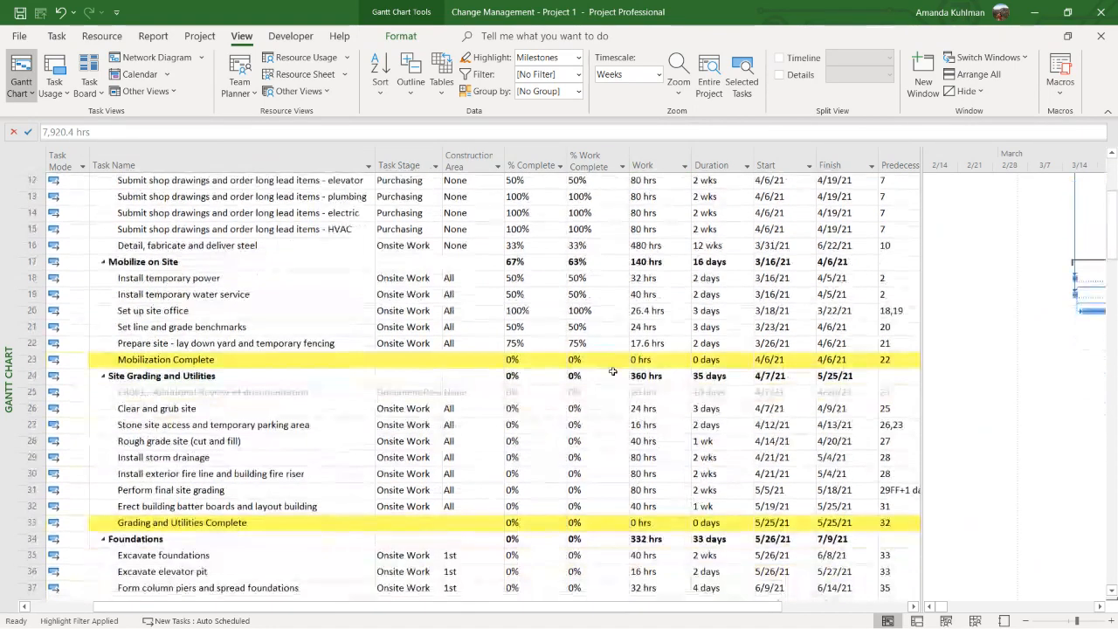
scroll(612, 372, "down", 7)
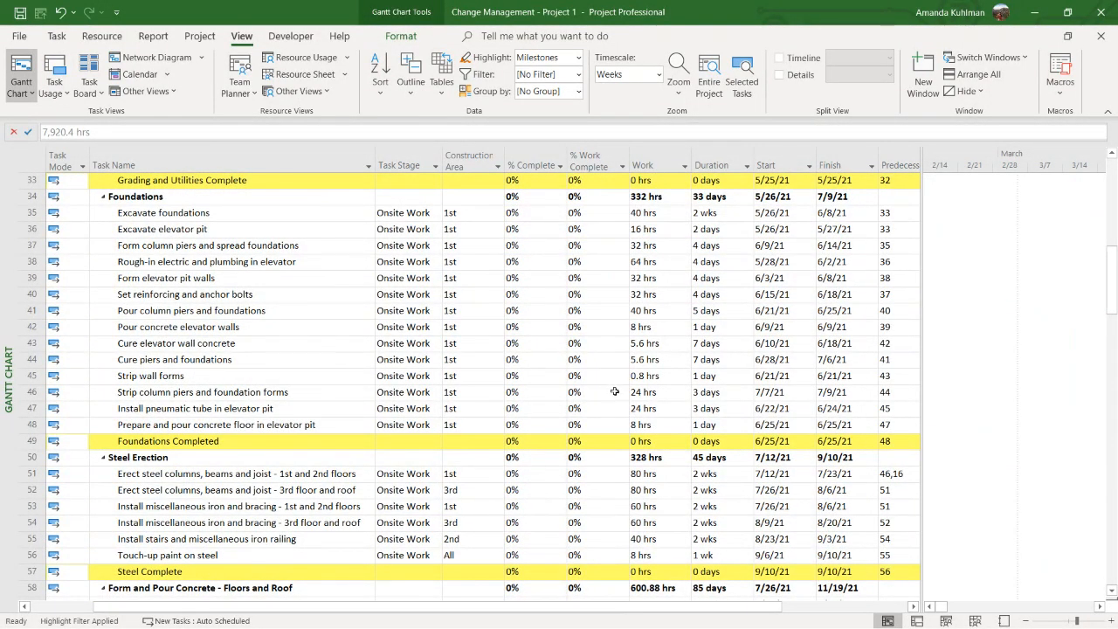
scroll(614, 391, "up", 1)
left_click(537, 229)
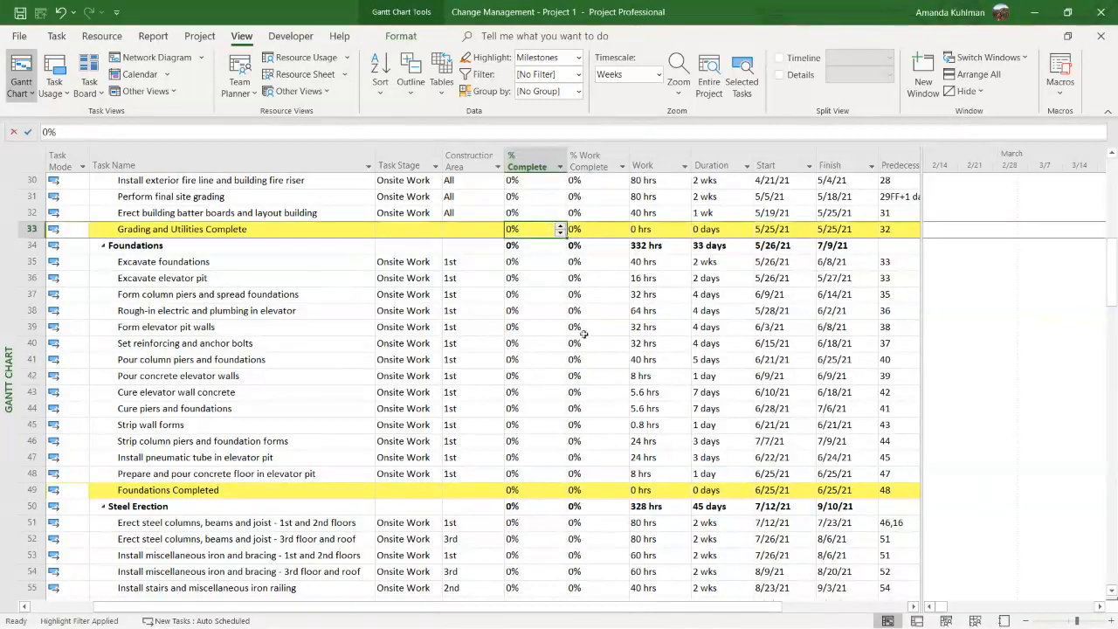
left_click(551, 486)
scroll(563, 288, "up", 5)
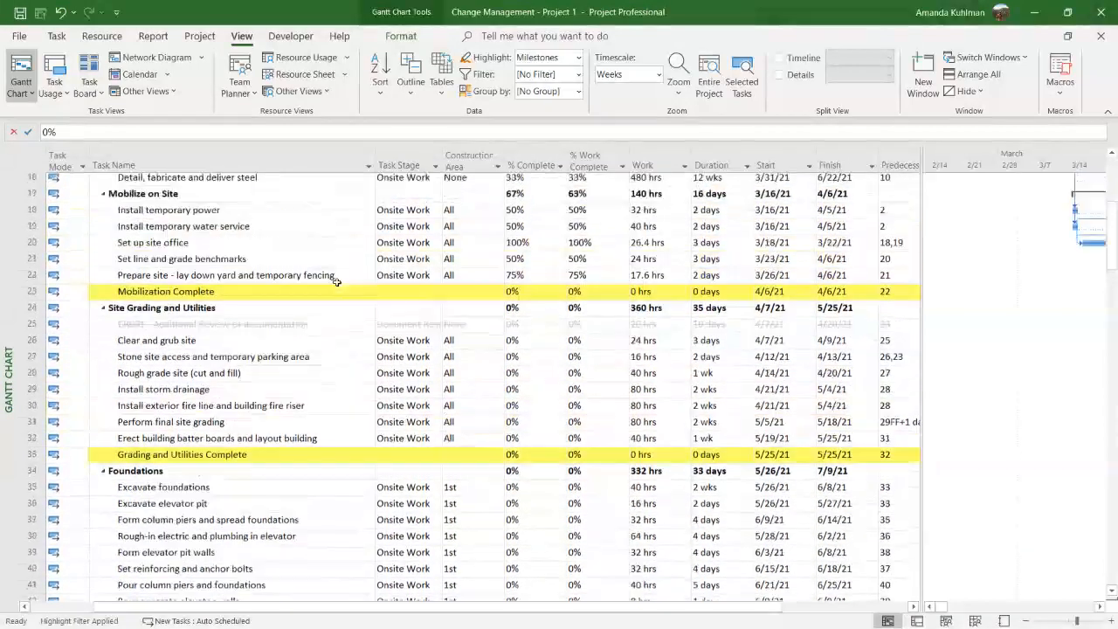
scroll(336, 281, "up", 1)
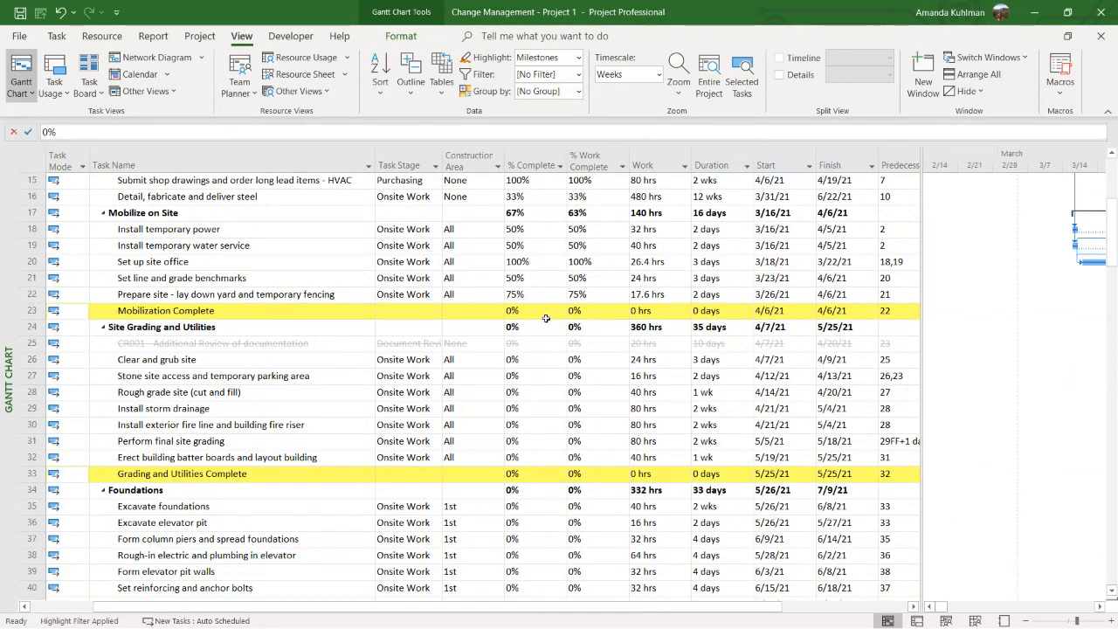
Change the task highlight to Critical
left_click(576, 58)
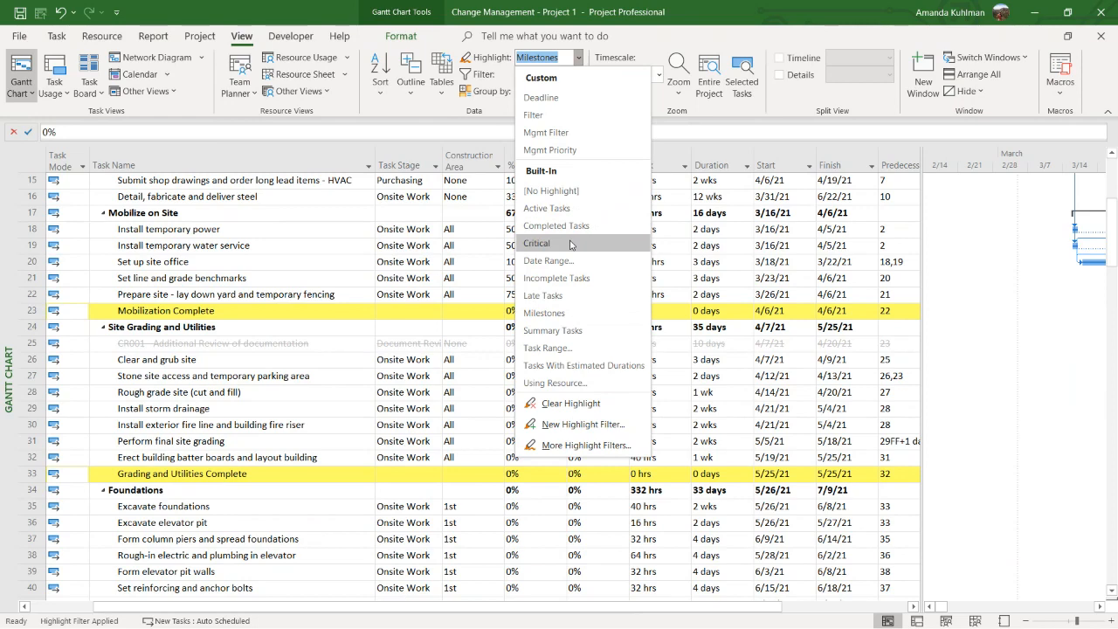
left_click(570, 244)
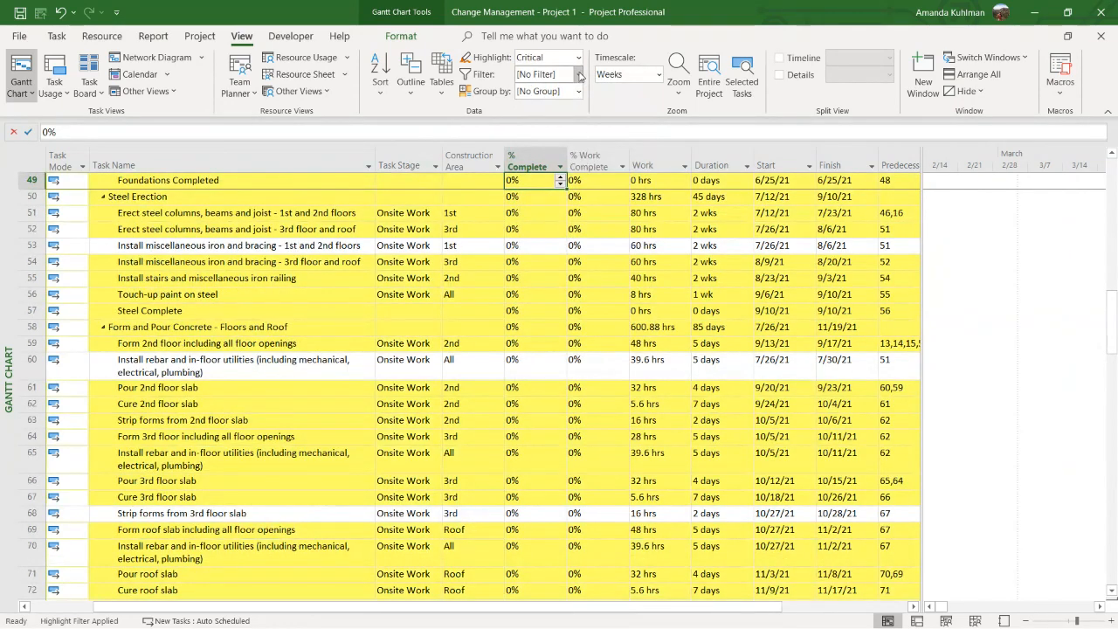
Highlight the tasks in the date range from 4/6/21 to 4/9/21 and look through them from the first task
left_click(578, 58)
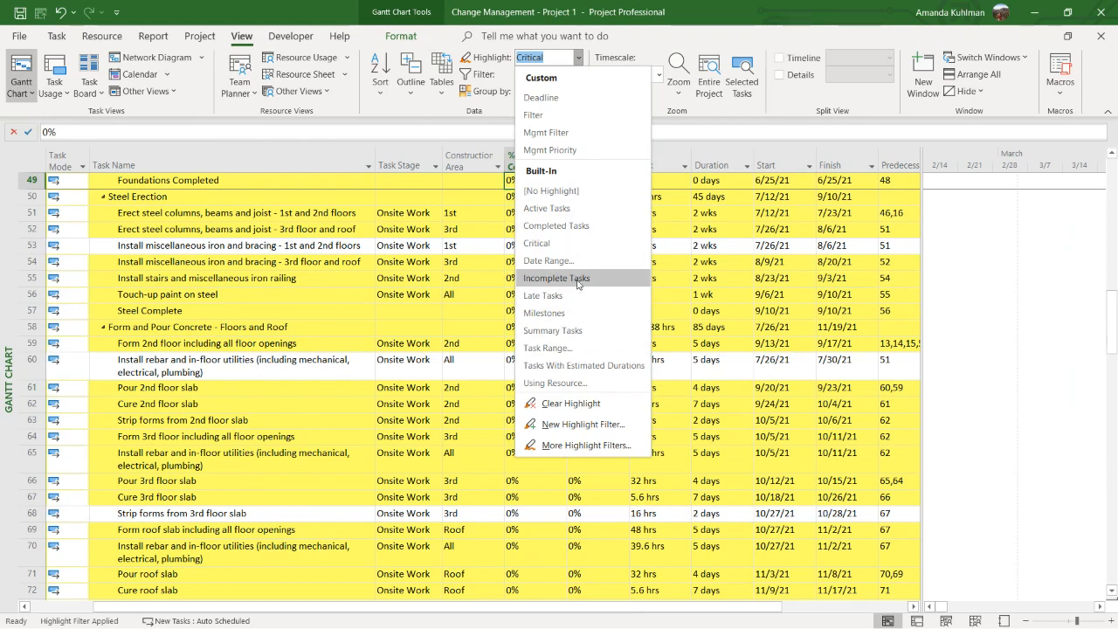
left_click(579, 261)
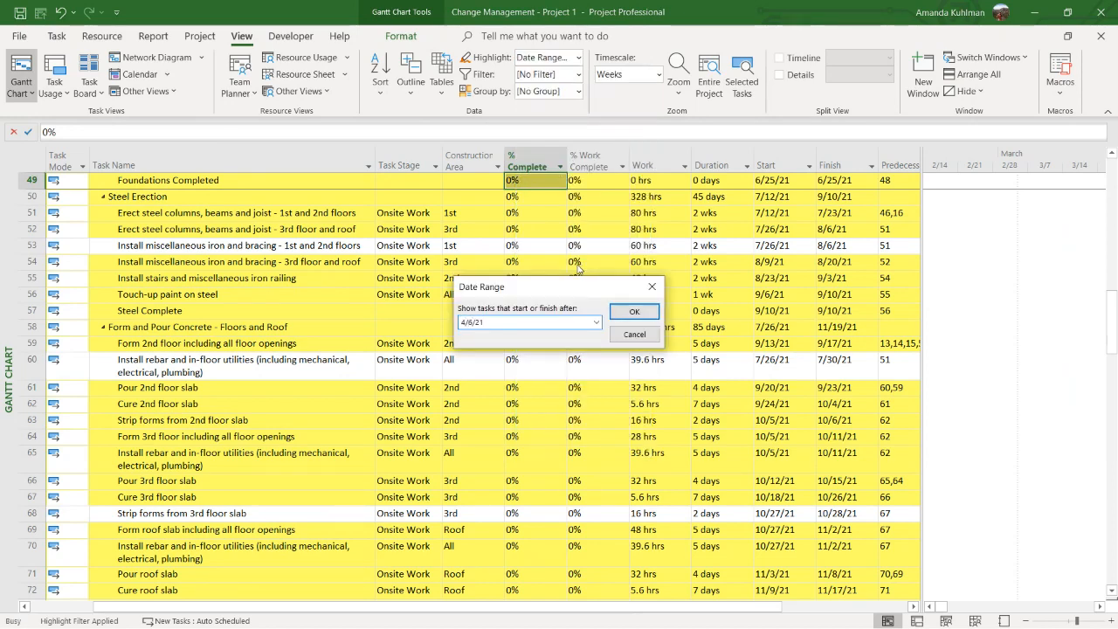
left_click(623, 313)
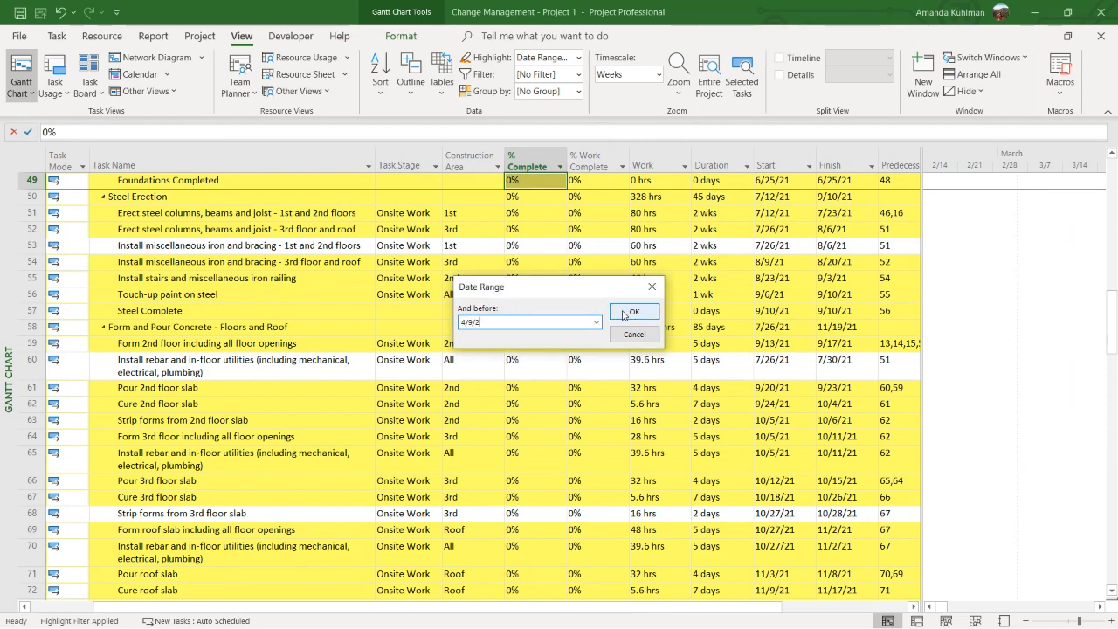
left_click(630, 312)
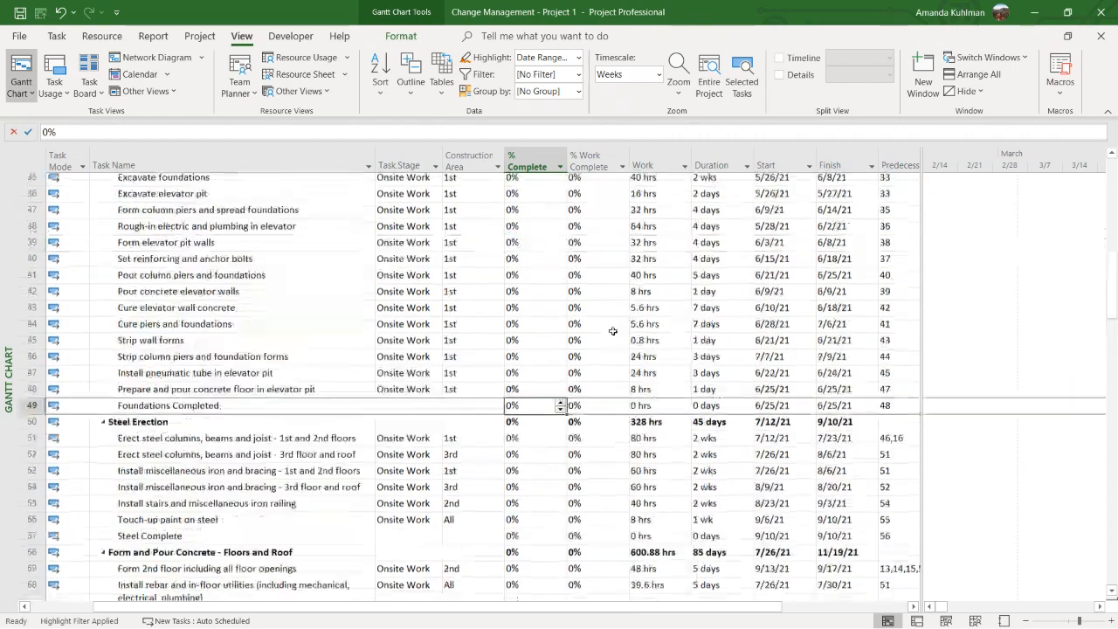
scroll(613, 333, "up", 16)
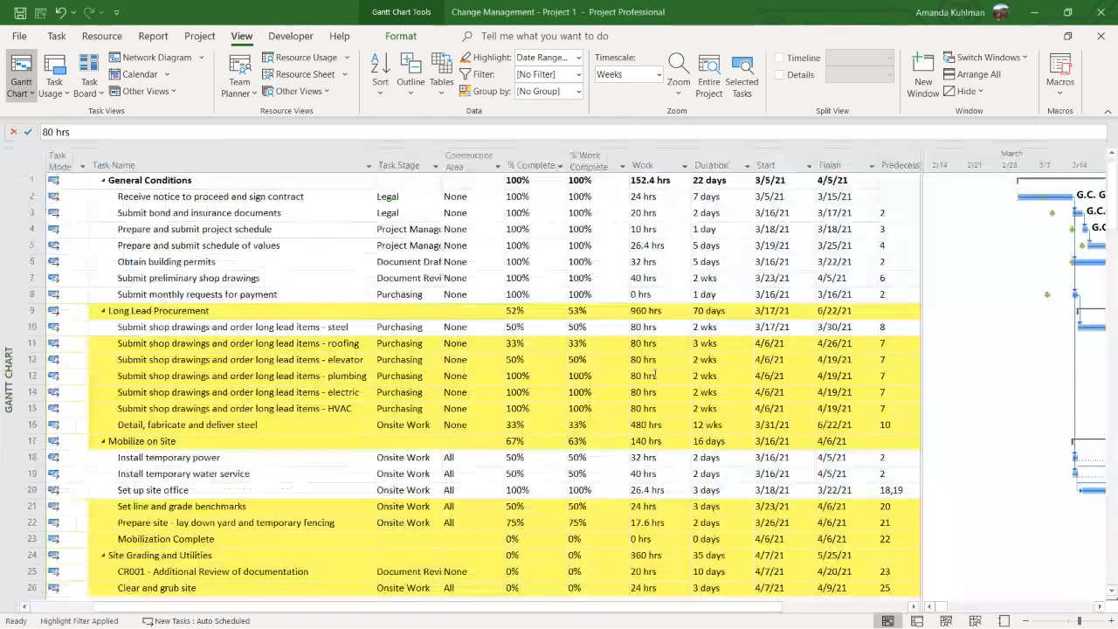
left_click(660, 375)
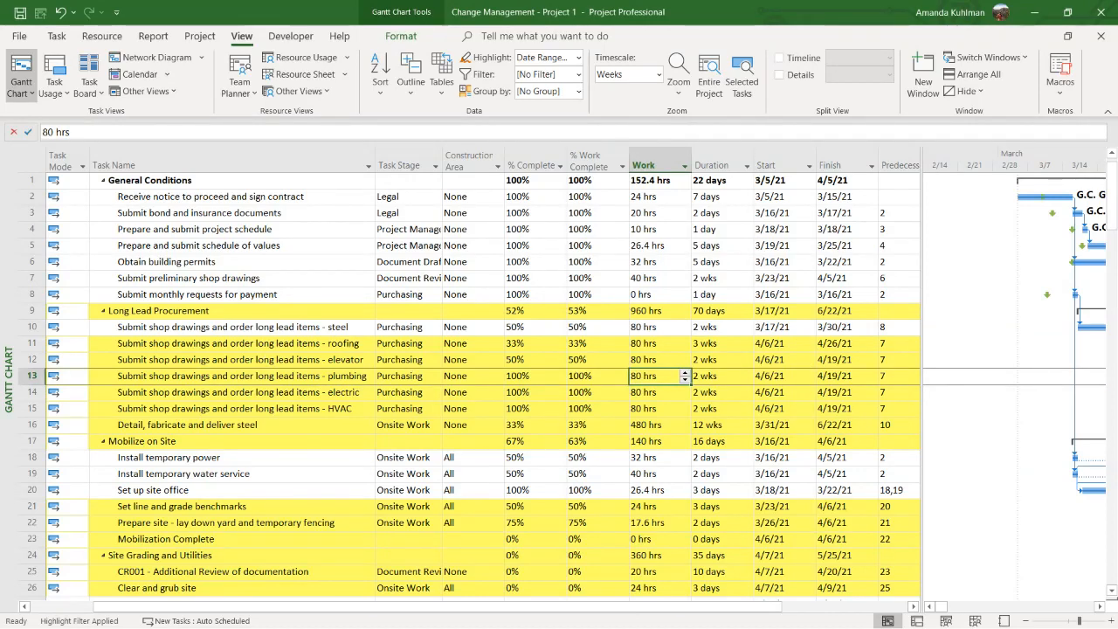
Turn off the task highlight and group the tasks by Task Stage
left_click(577, 57)
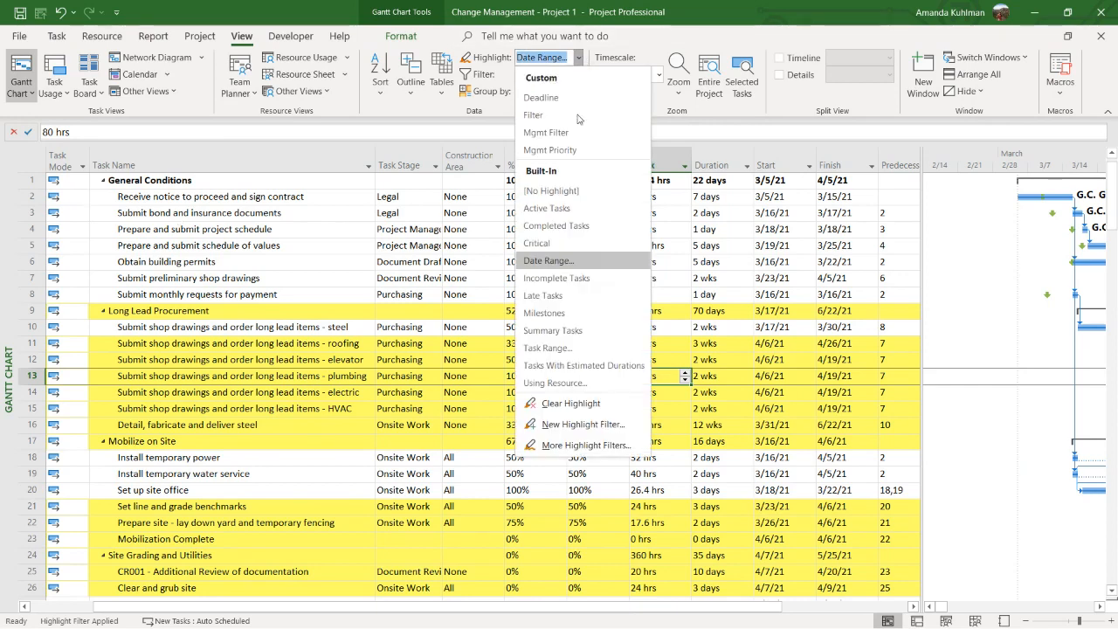
left_click(559, 190)
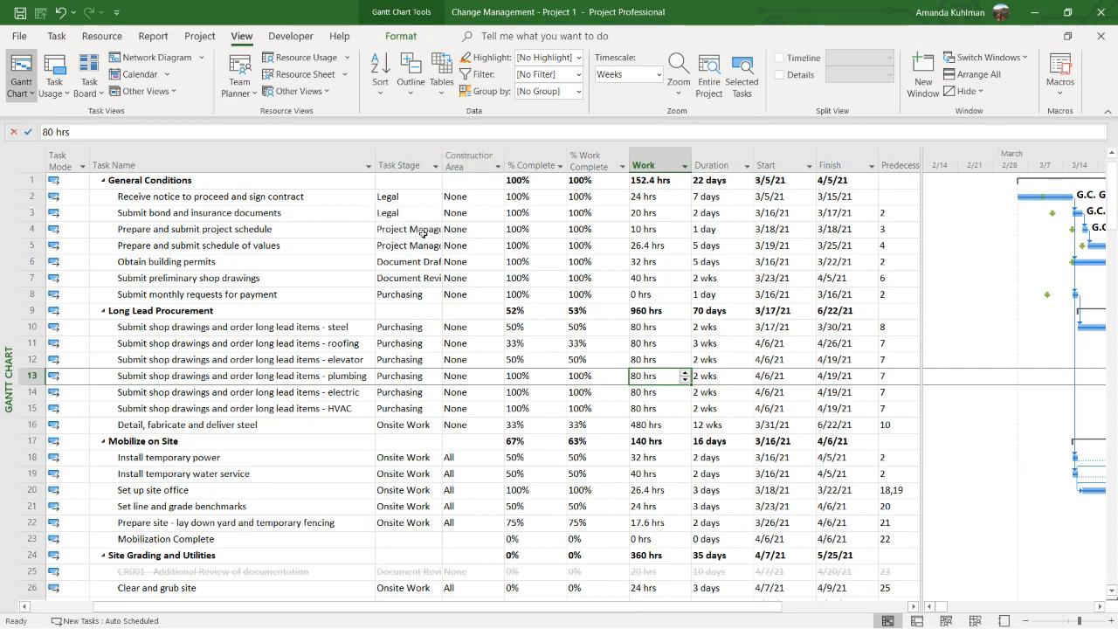
left_click(435, 166)
left_click(407, 236)
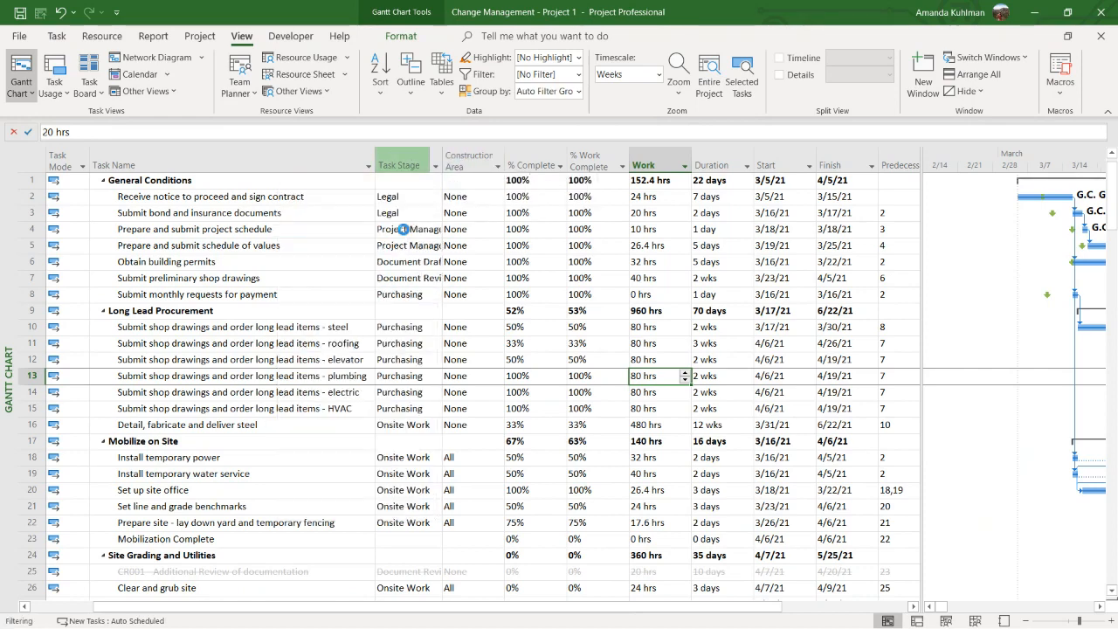
Review the Work totals of the Document Draft, Document Review, Legal, Onsite Work and Project Management groups, and look over the Purchasing group
left_click(175, 228)
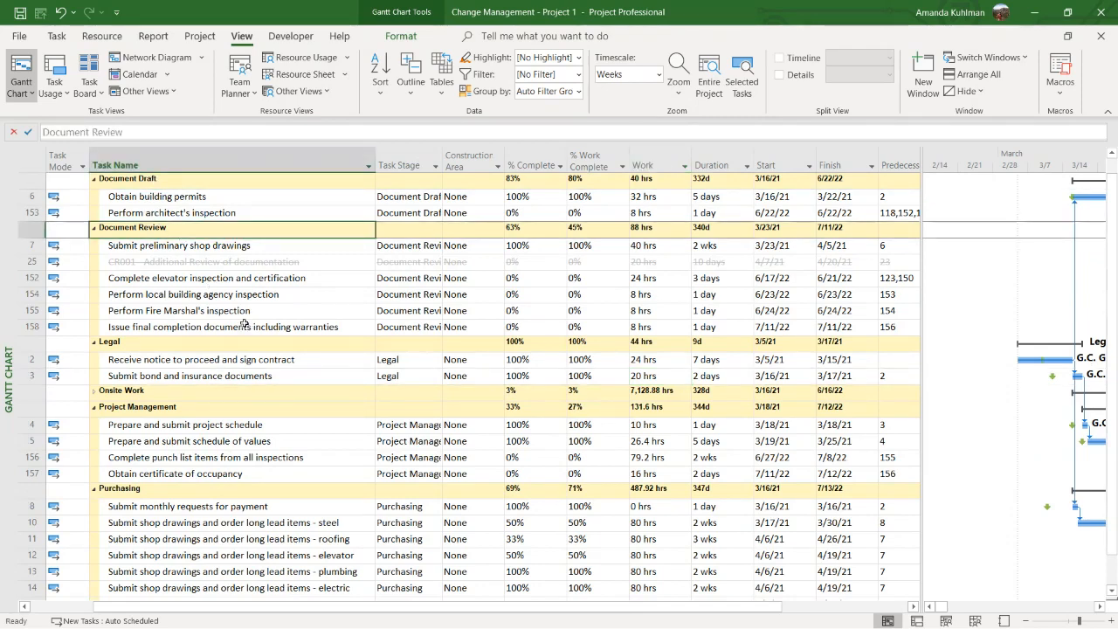
left_click(647, 178)
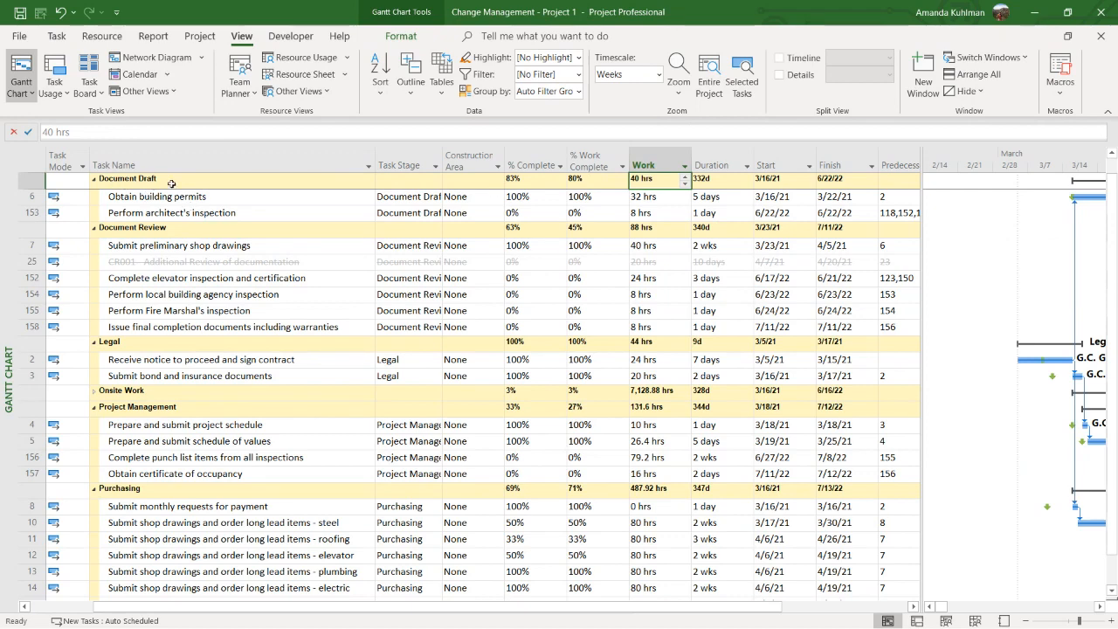
left_click(647, 230)
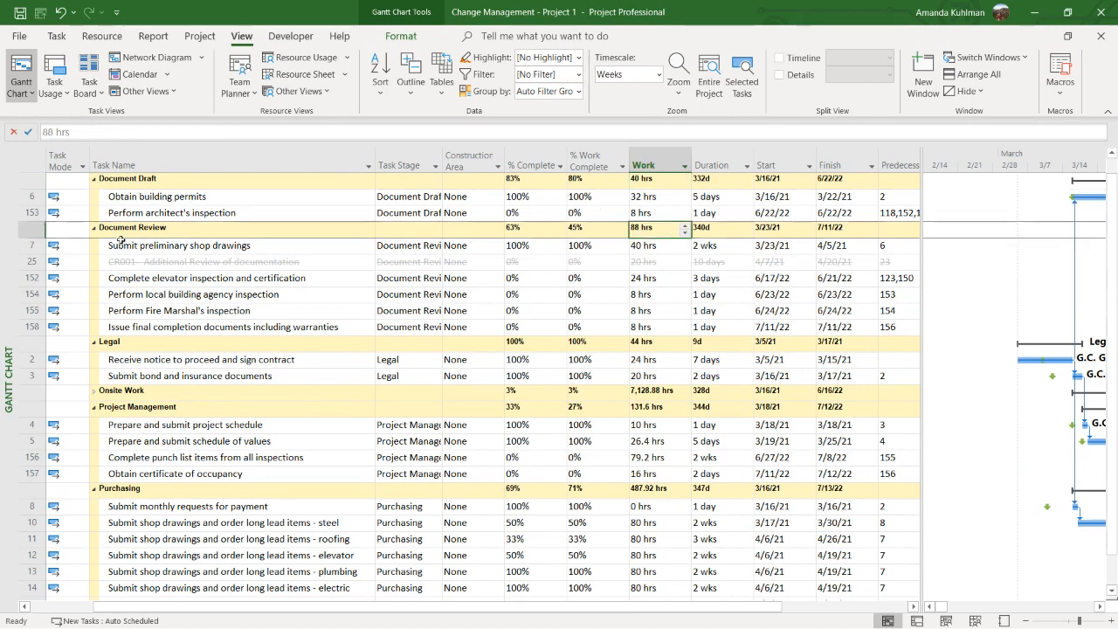
left_click(678, 342)
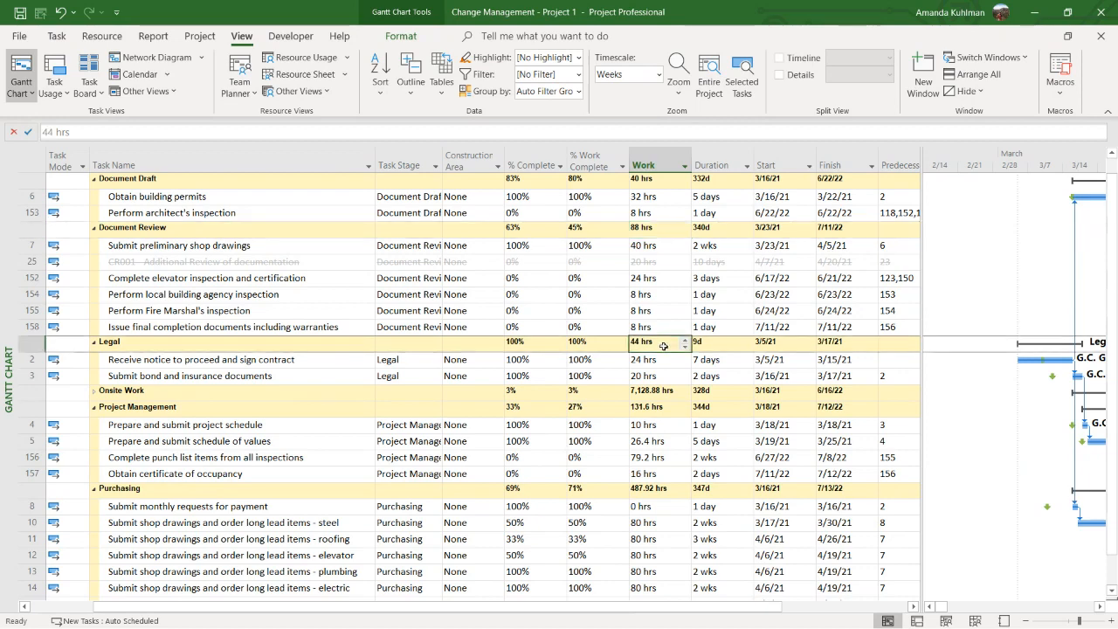
left_click(658, 390)
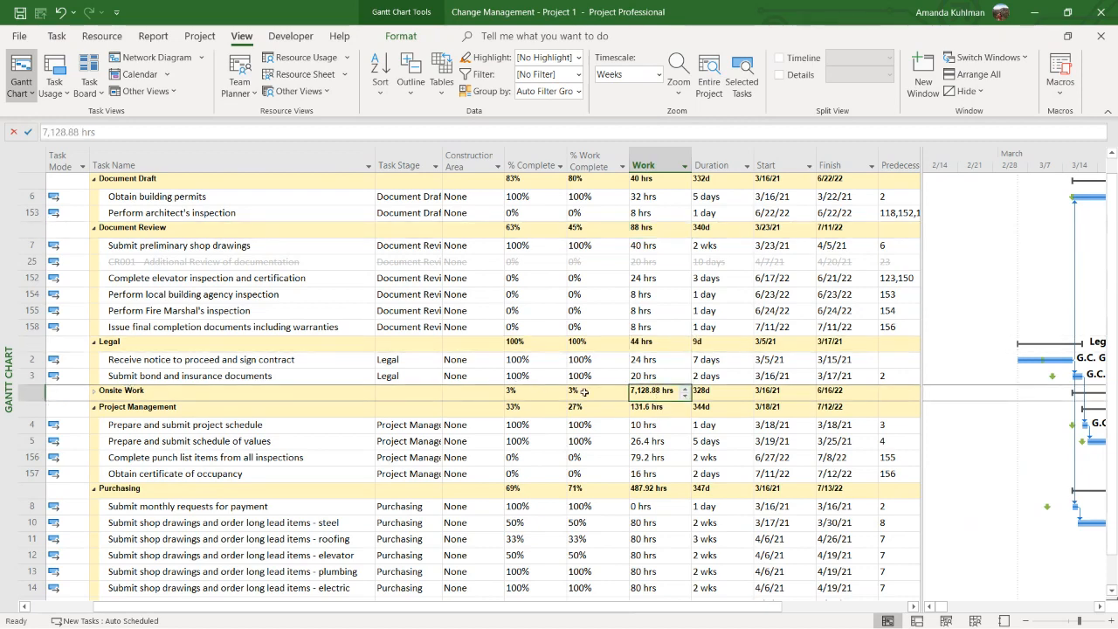
left_click(643, 403)
scroll(259, 377, "down", 2)
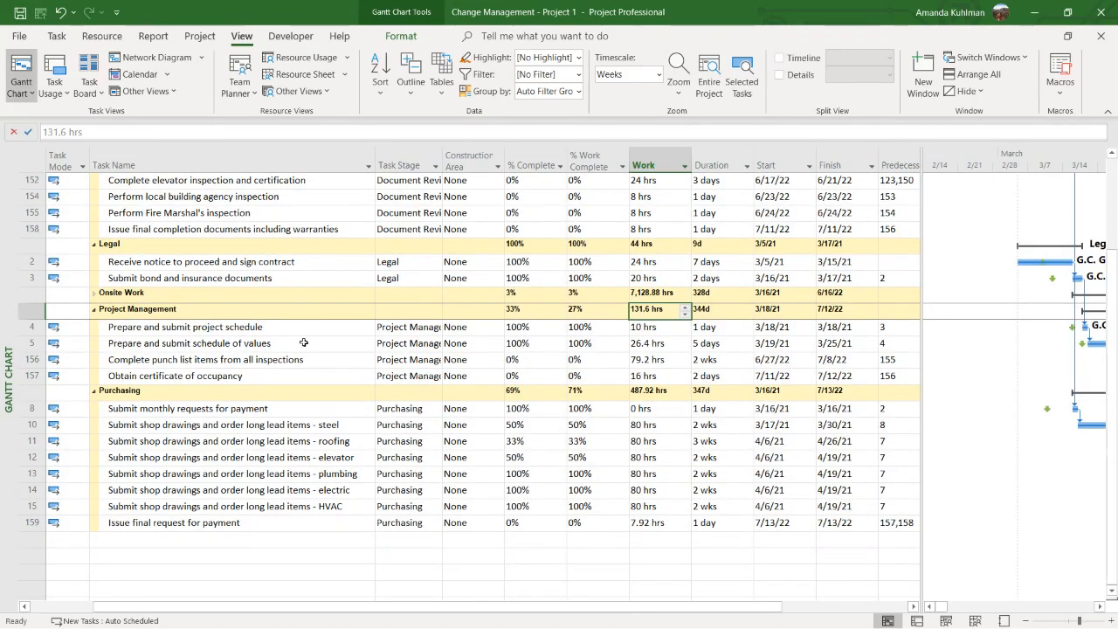
scroll(308, 351, "up", 3)
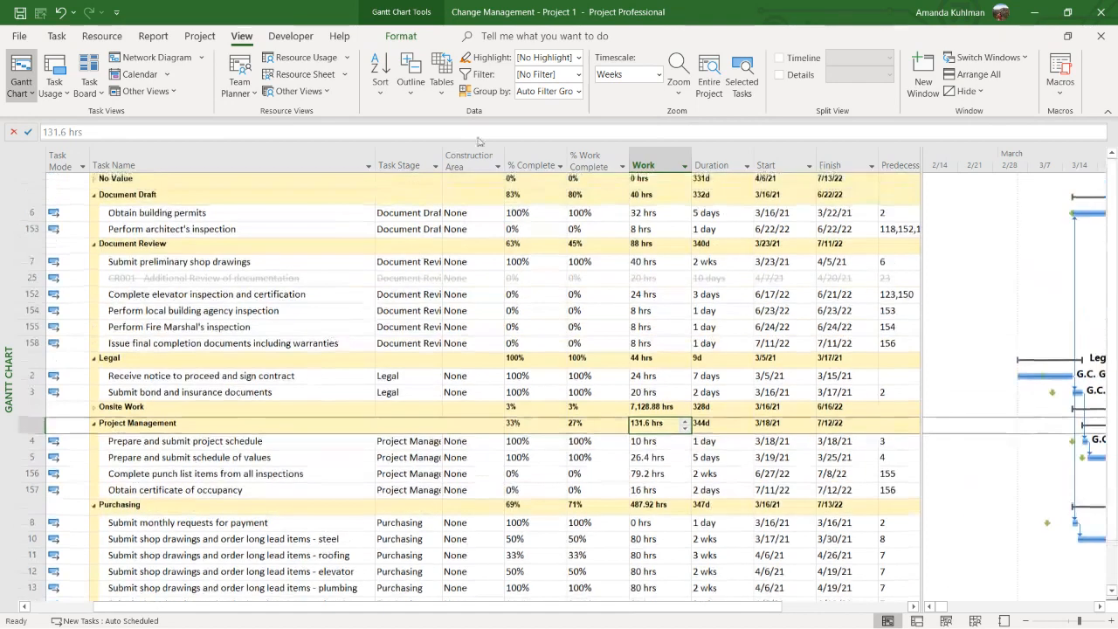
Remove the Task Stage grouping to restore the outlined task list
left_click(435, 165)
left_click(397, 247)
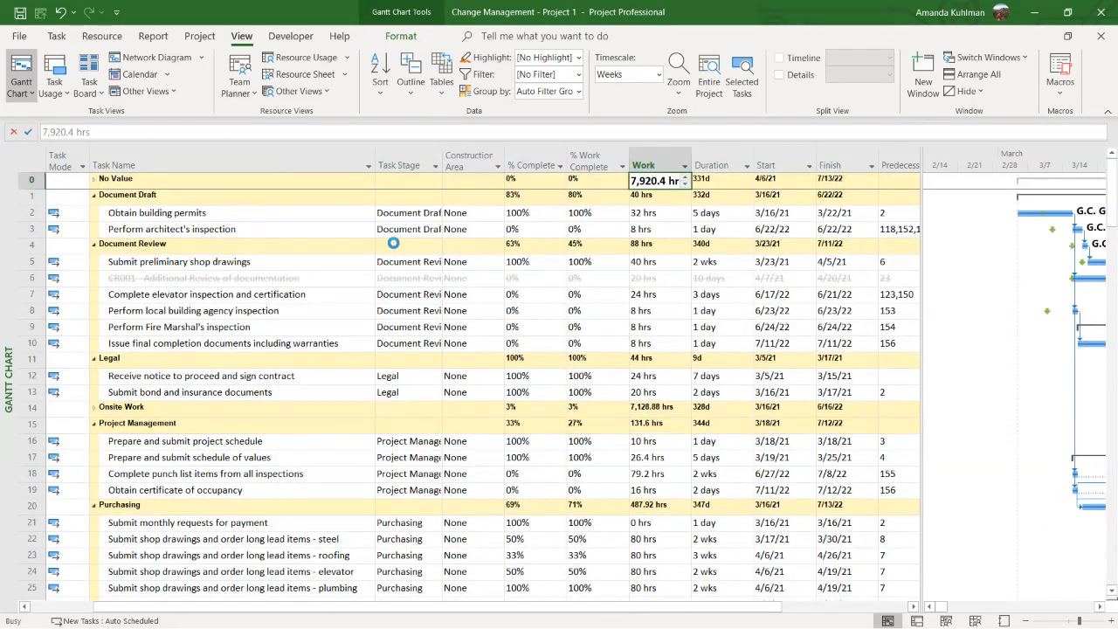
Reactivate the inactive task CR001 - Additional Review of documentation under Site Grading and Utilities
scroll(279, 271, "down", 2)
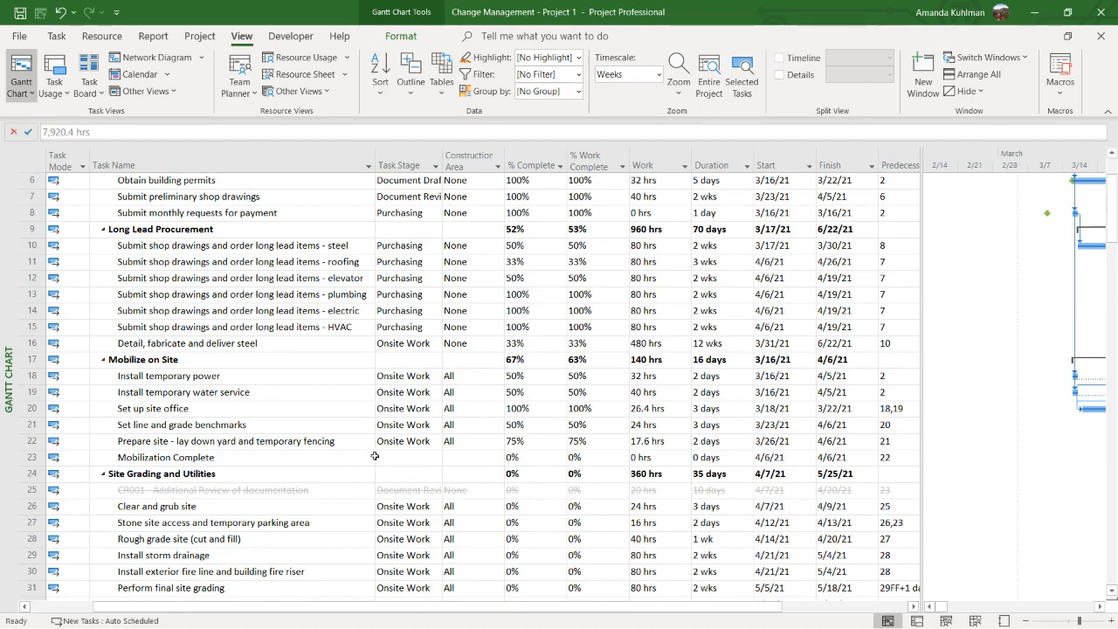
left_click(358, 487)
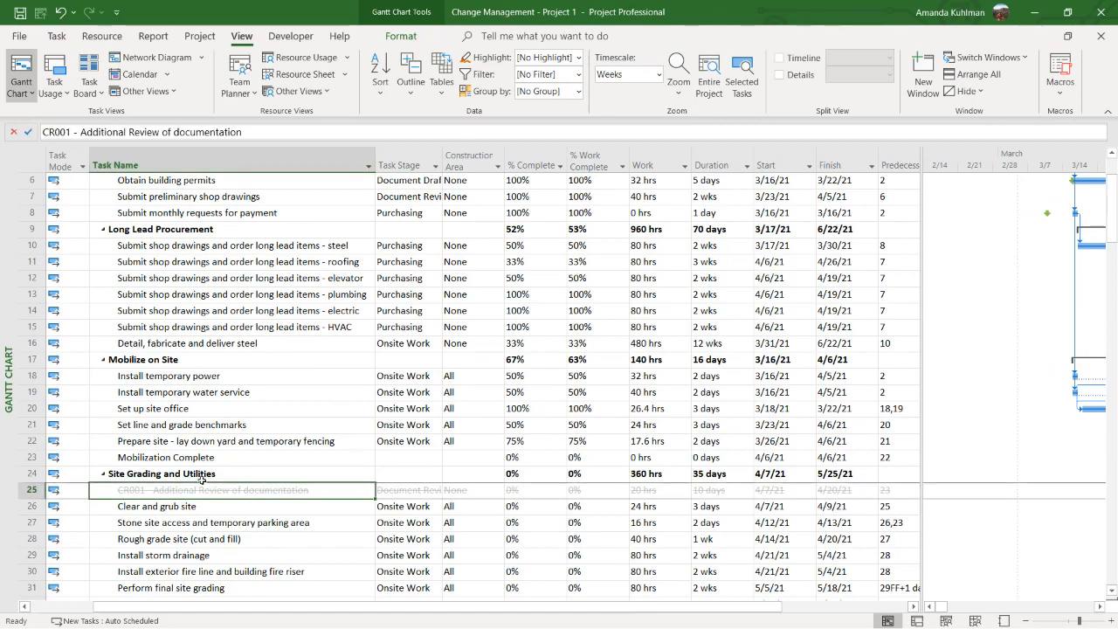
left_click(56, 36)
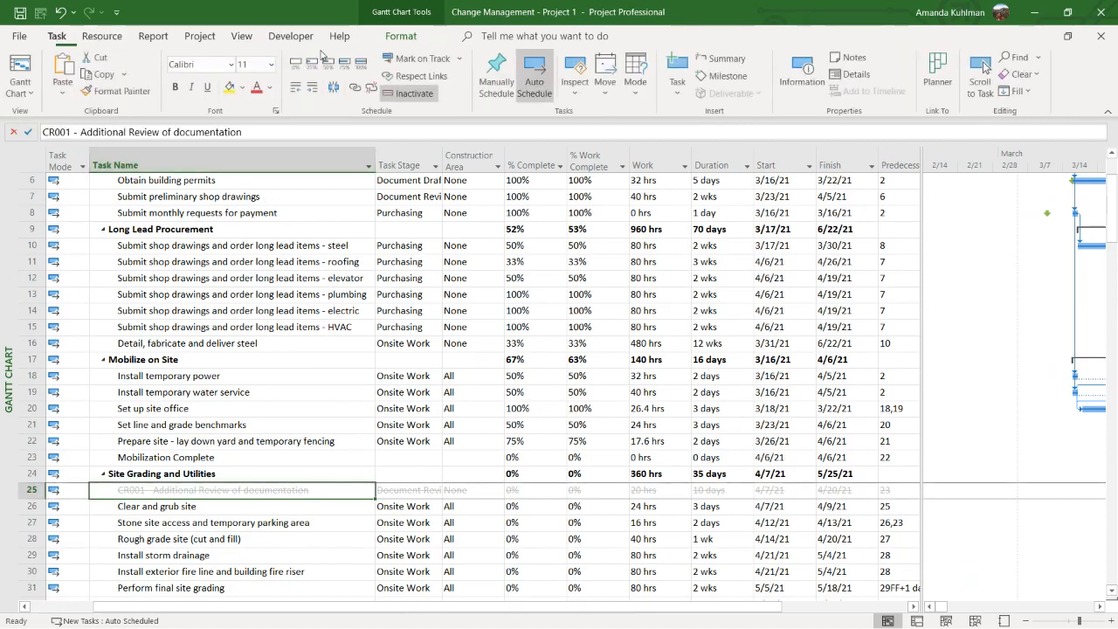
left_click(429, 95)
left_click(555, 415)
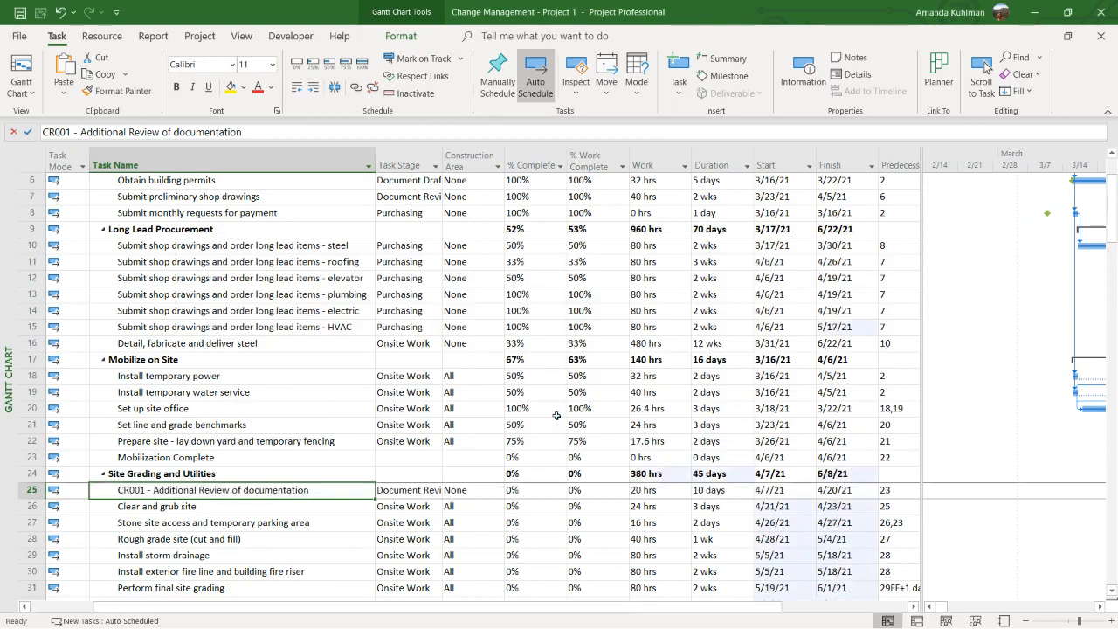
Examine the change request number and wording in the CR001 task name without editing them
scroll(500, 358, "down", 2)
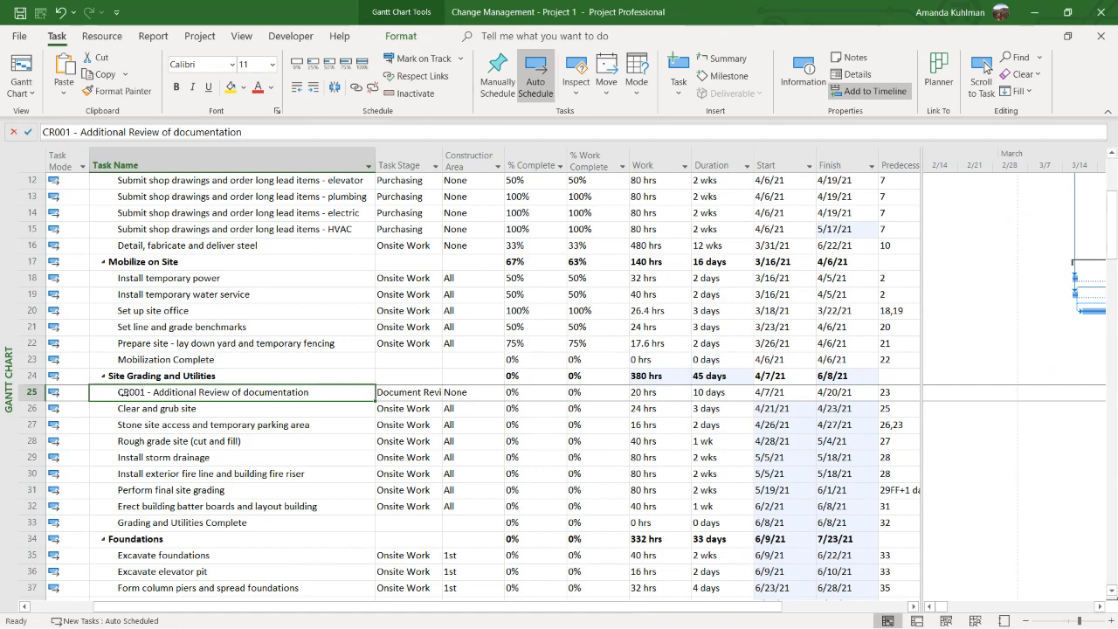
left_click(71, 132)
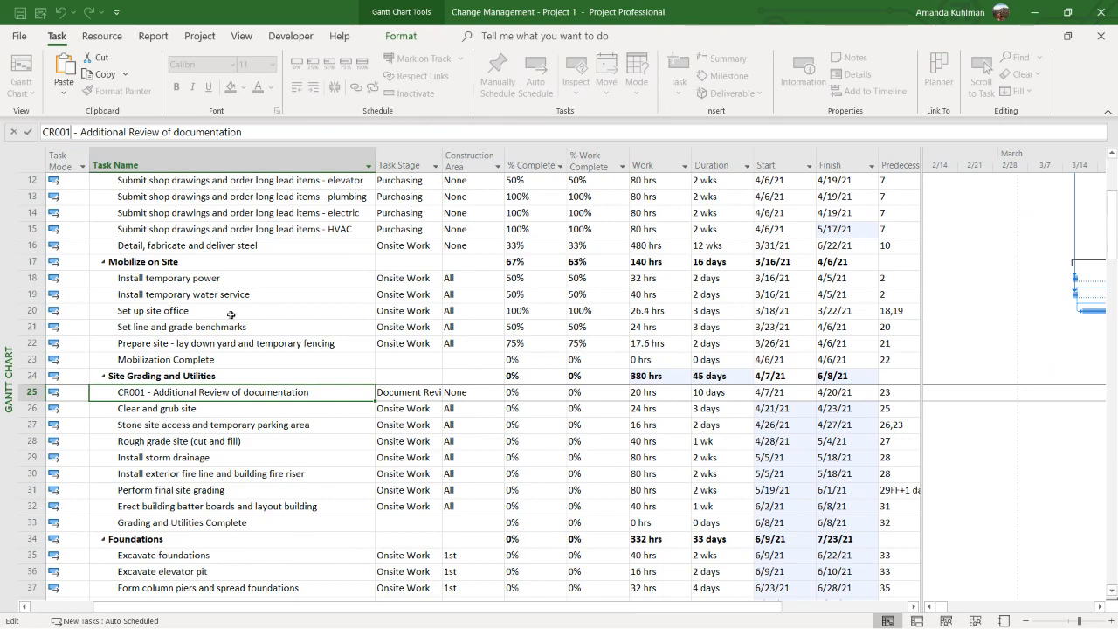
left_click(230, 388)
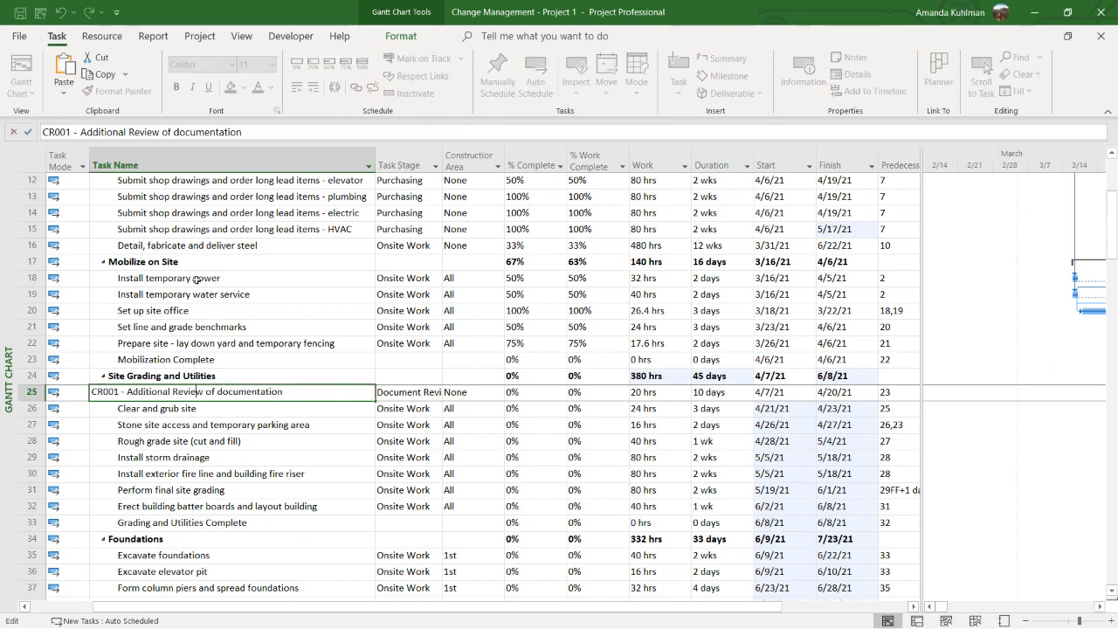
left_click(193, 216)
left_click(230, 392)
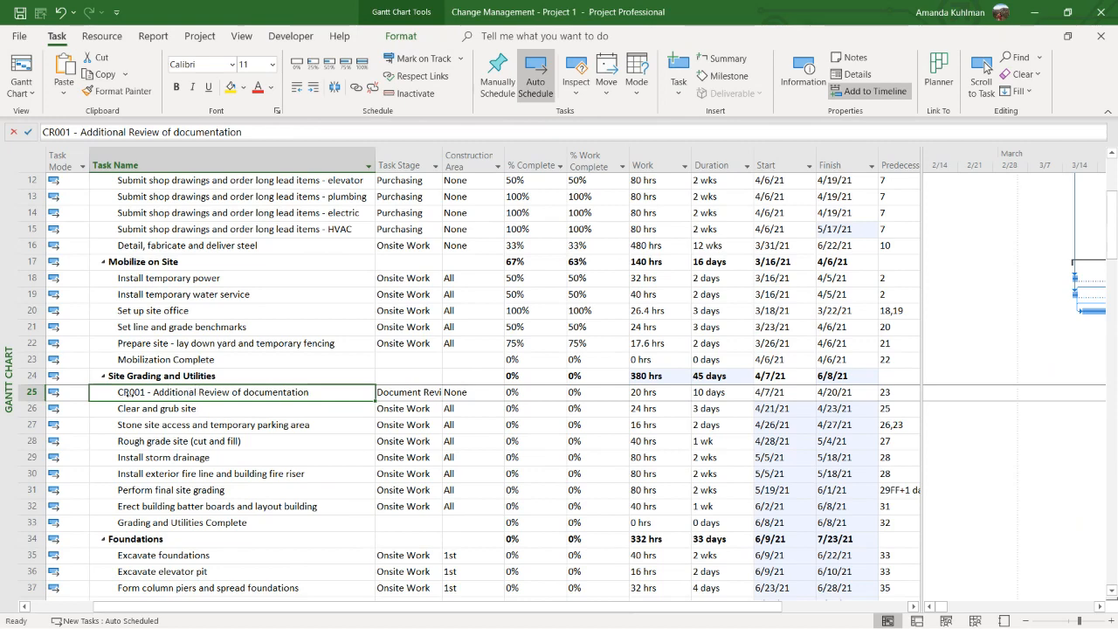
Check CR001's Task Stage and Construction Area, widening the Task Stage column slightly and the table area to show the full Predecessors column
left_click(402, 395)
left_click_drag(443, 166, 448, 166)
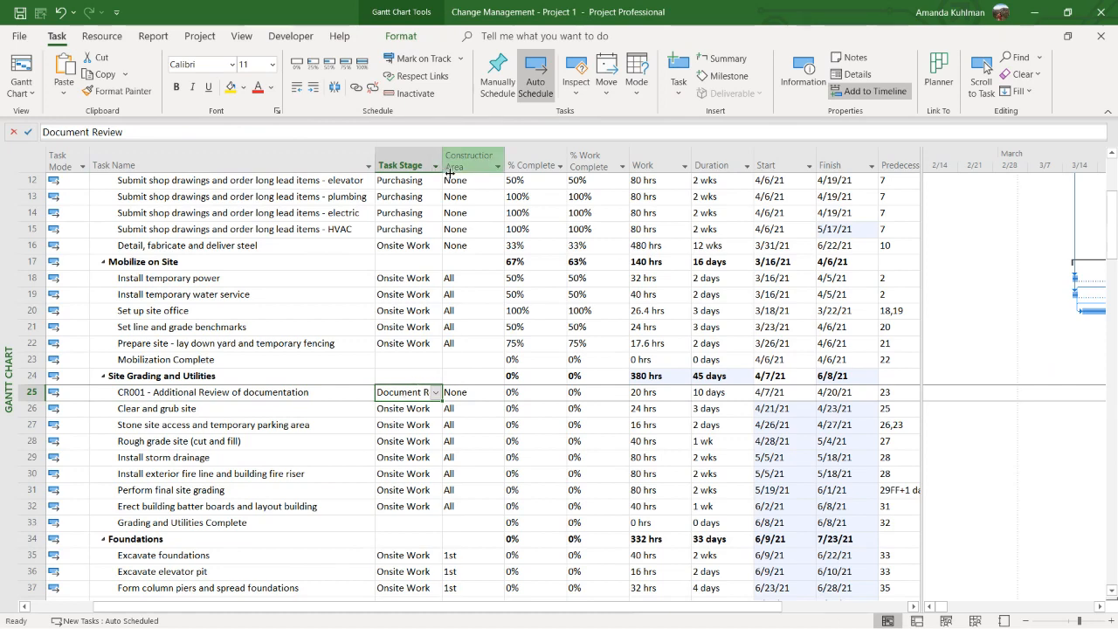
left_click(467, 393)
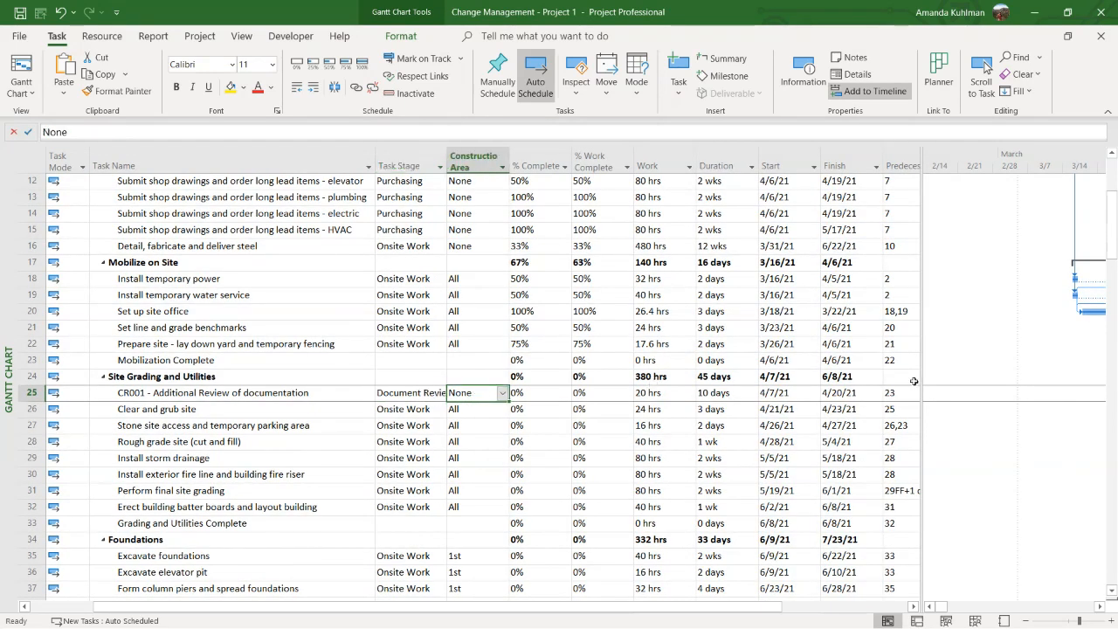
left_click_drag(919, 375, 961, 376)
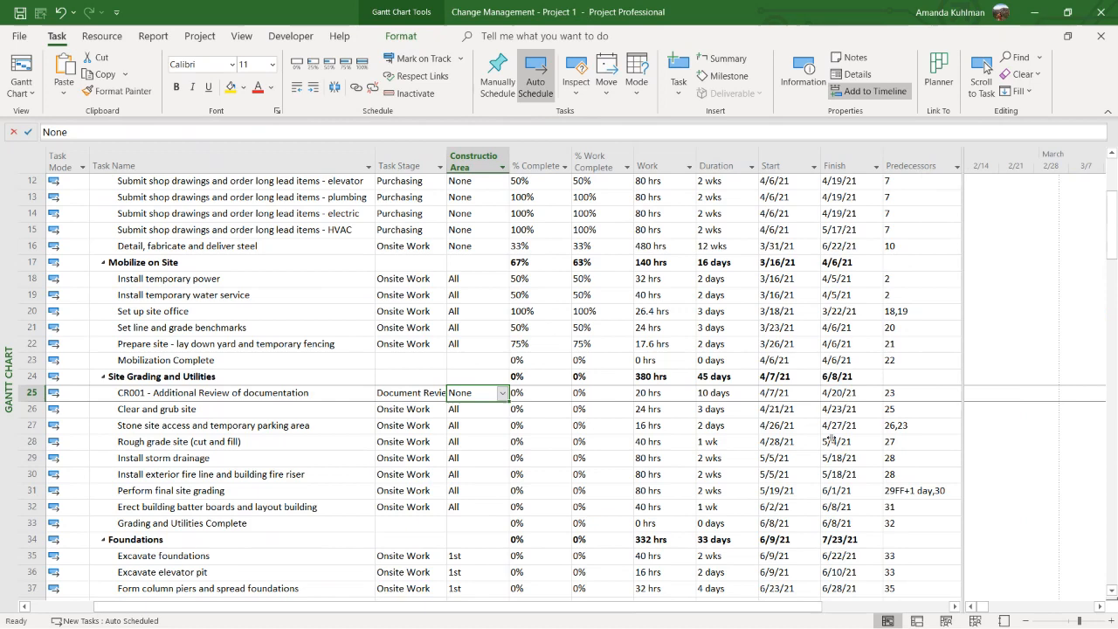
Check the Work, Duration and Predecessors values of the CR001 task
left_click(675, 395)
left_click(736, 392)
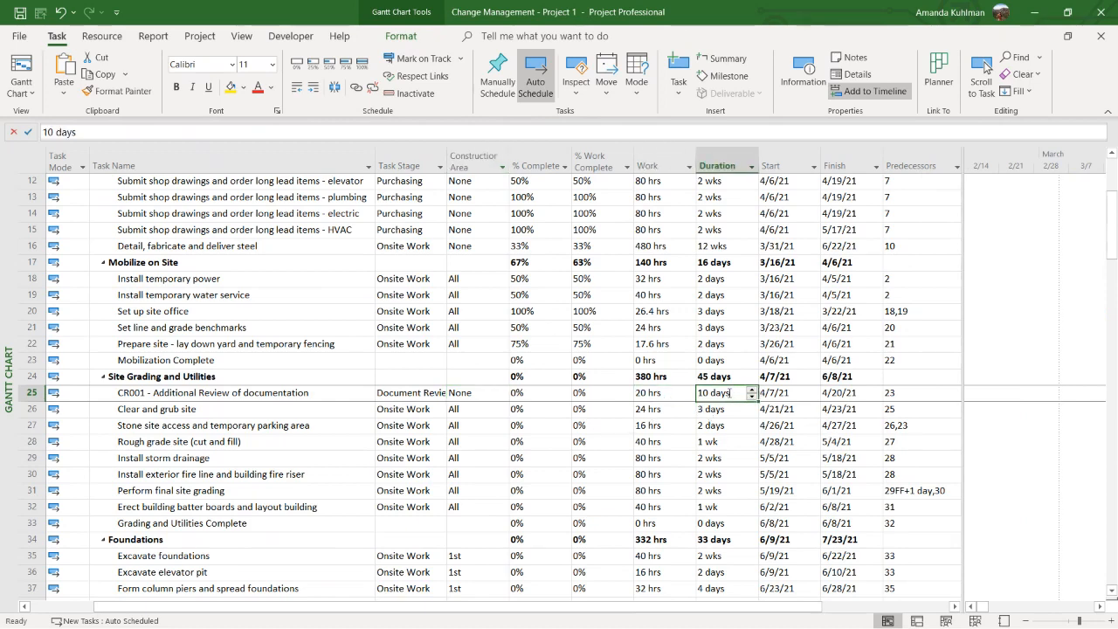
left_click(675, 396)
left_click(719, 391)
left_click(916, 394)
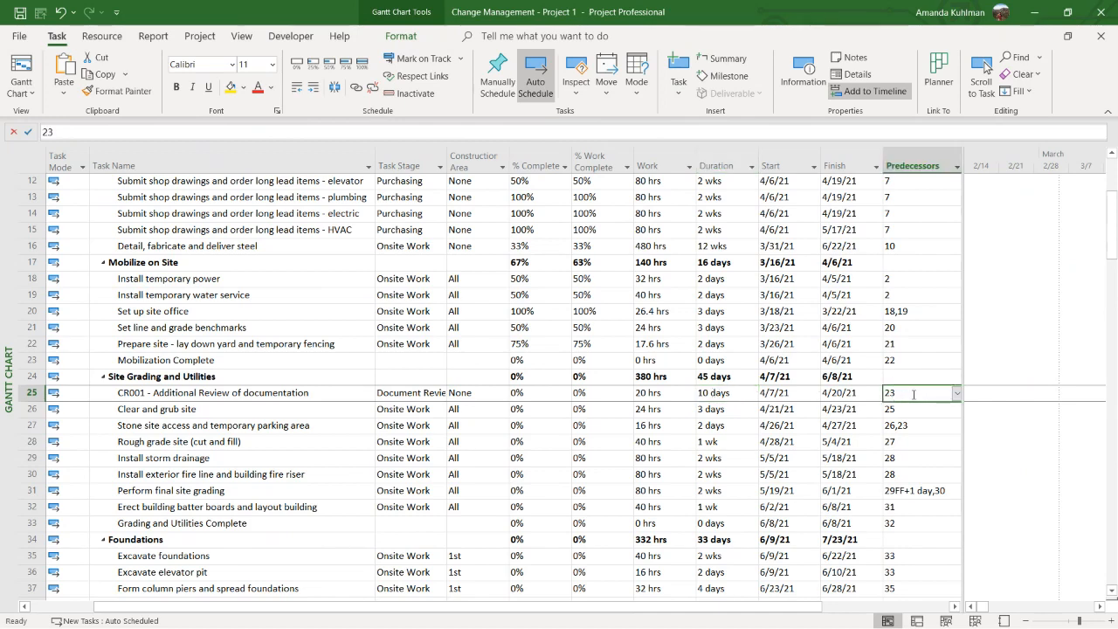
Check how CR001 fits between the Mobilization Complete milestone and Clear and grub site, including its duration and the latter's predecessor
left_click(196, 360)
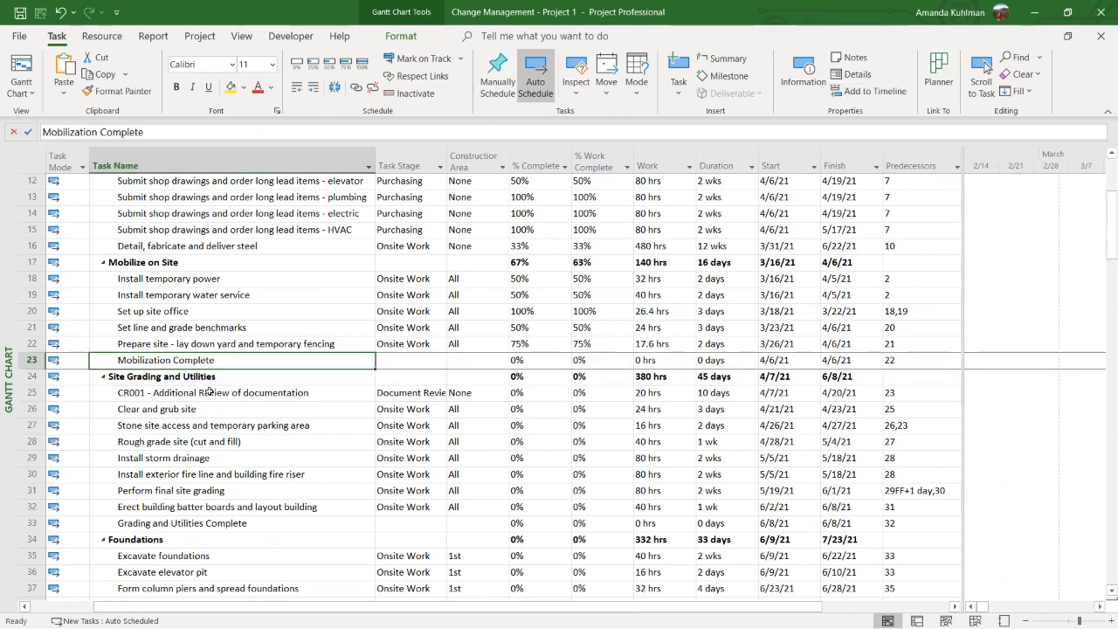
left_click(210, 392)
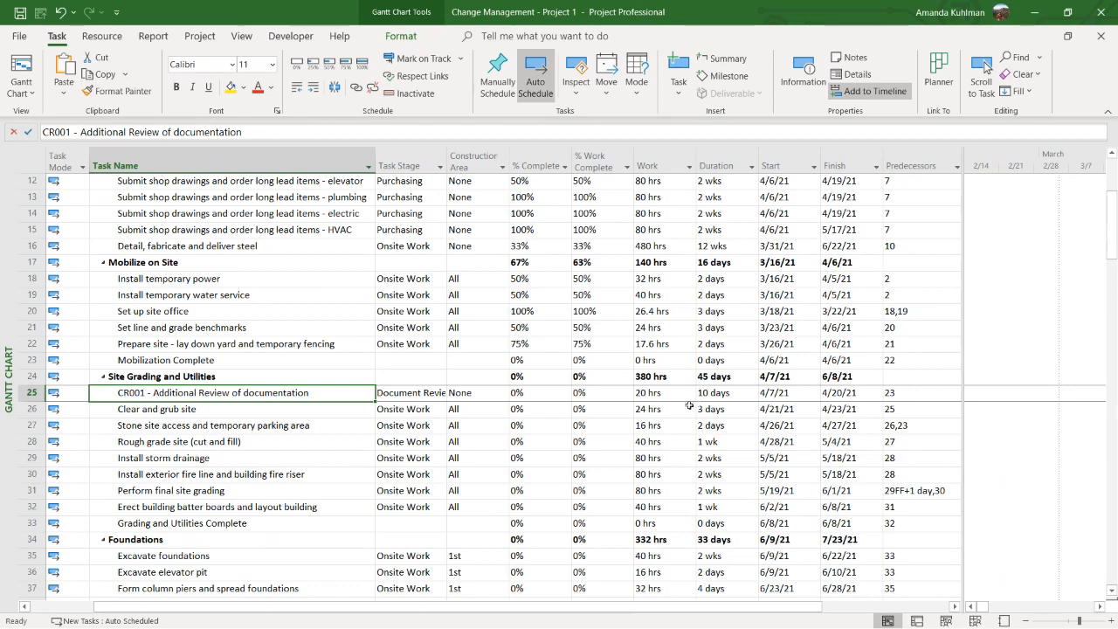
left_click(716, 392)
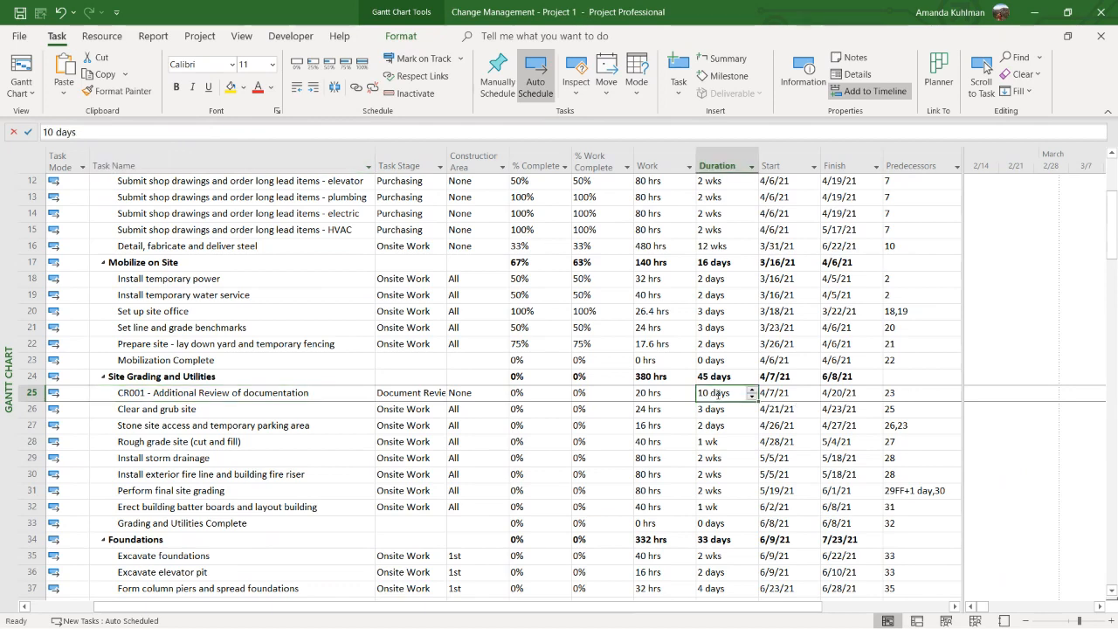
left_click(899, 409)
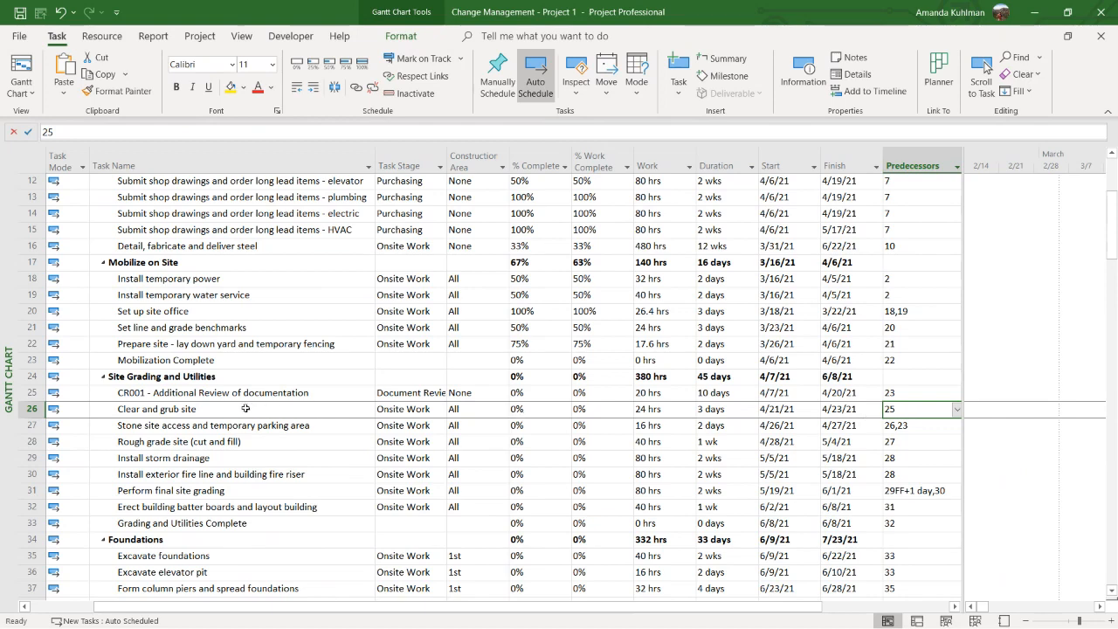
left_click(221, 395)
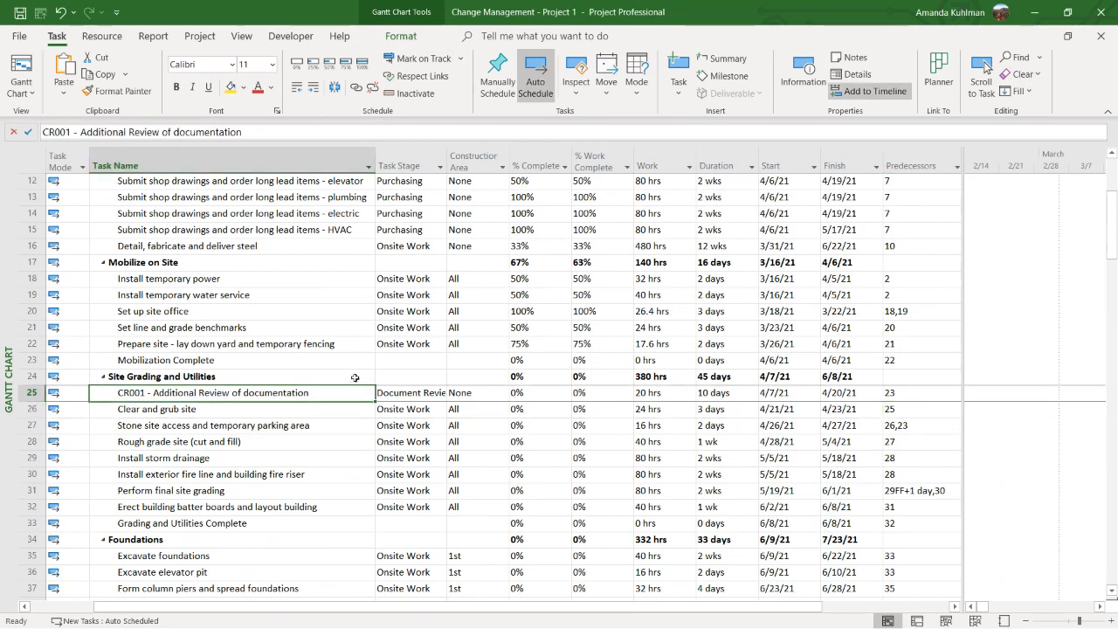
Check the CR001 task's Work value and Finish date, along with the Finish date of the Site Grading and Utilities summary
left_click(33, 393)
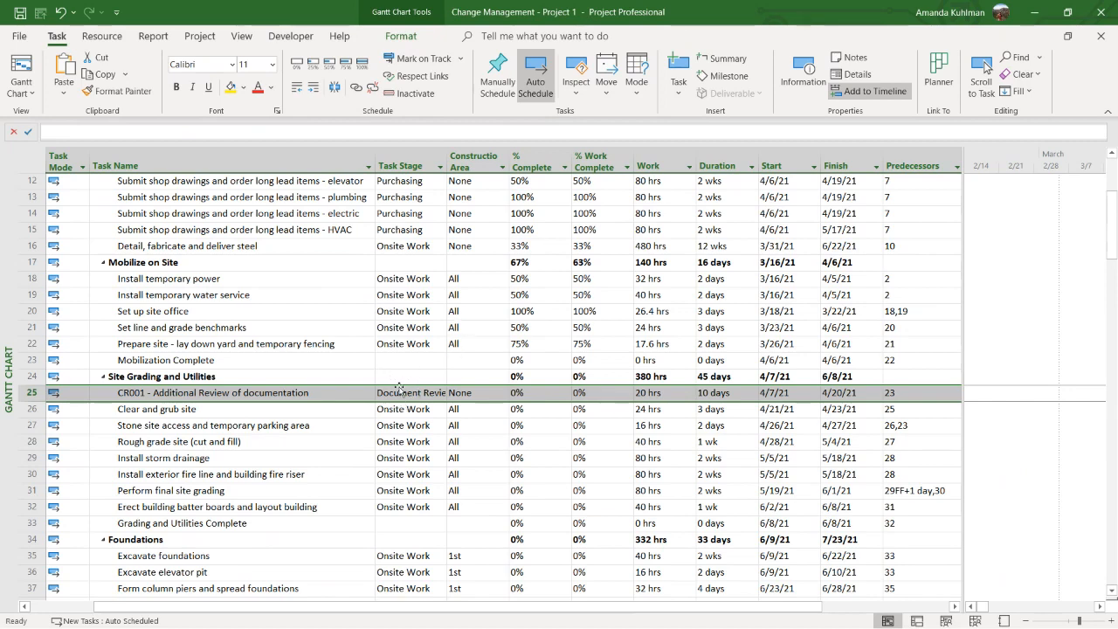
left_click(320, 393)
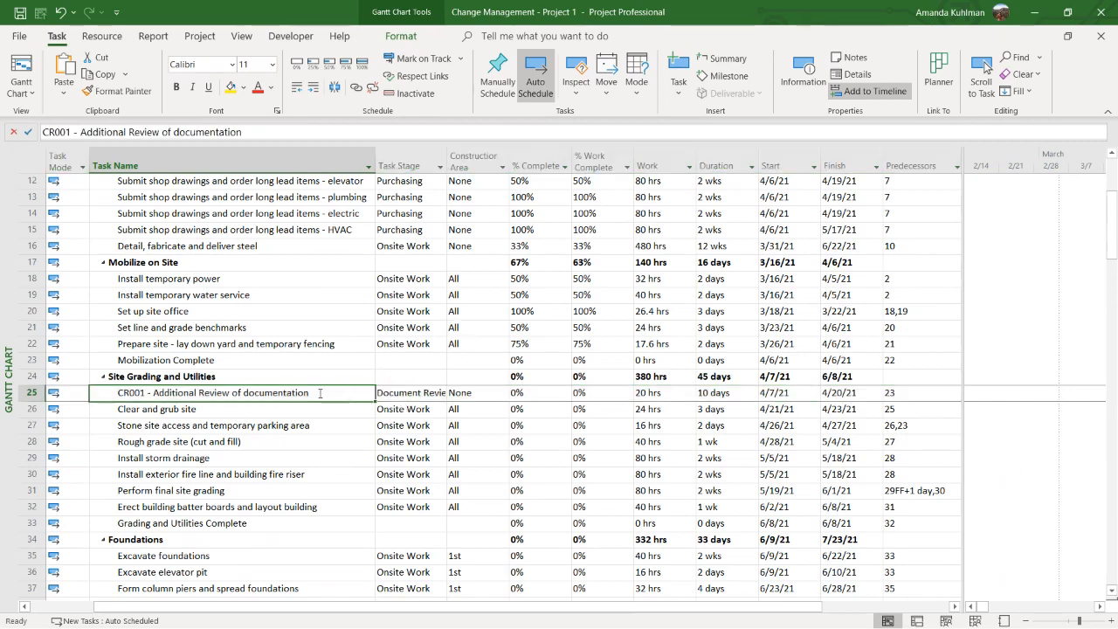
left_click(31, 393)
left_click(293, 393)
left_click(662, 393)
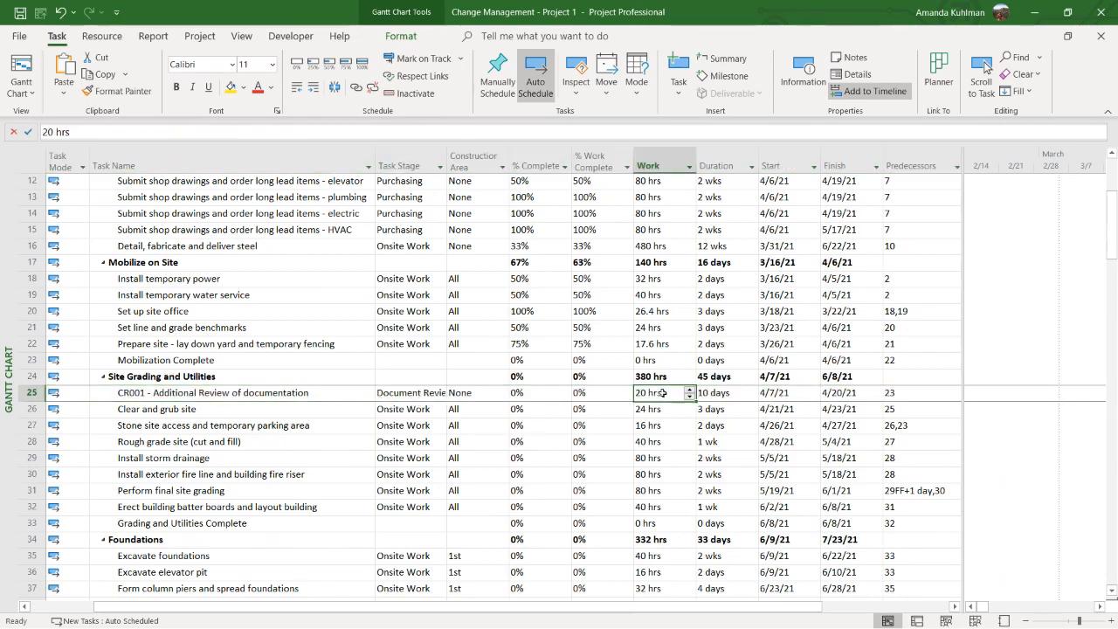
left_click_drag(840, 377, 856, 519)
left_click(852, 376)
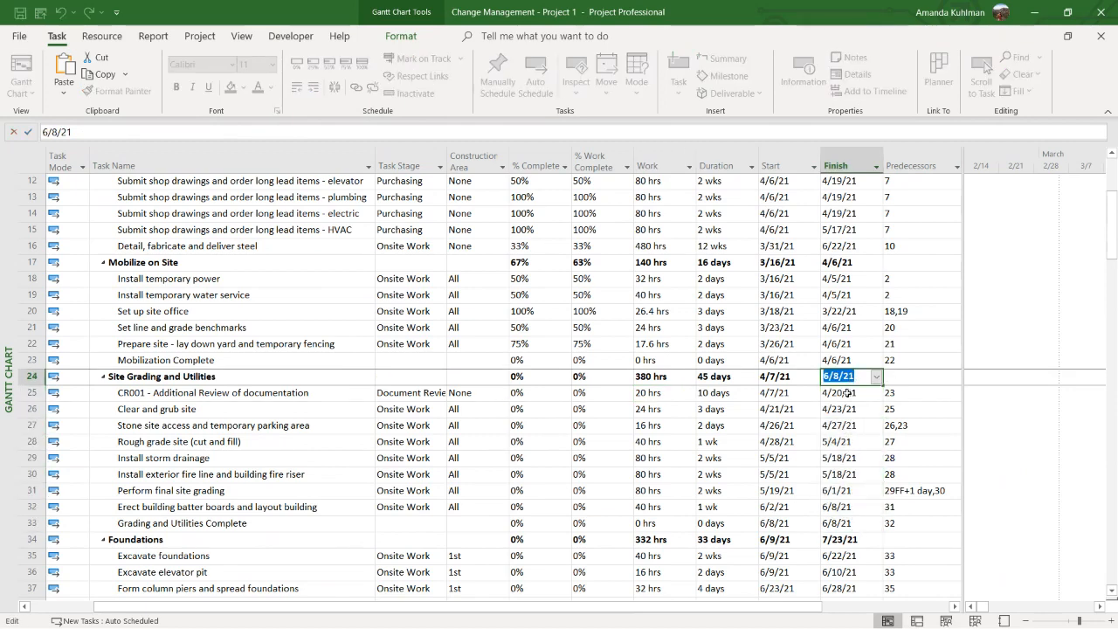
left_click(847, 393)
left_click(845, 375)
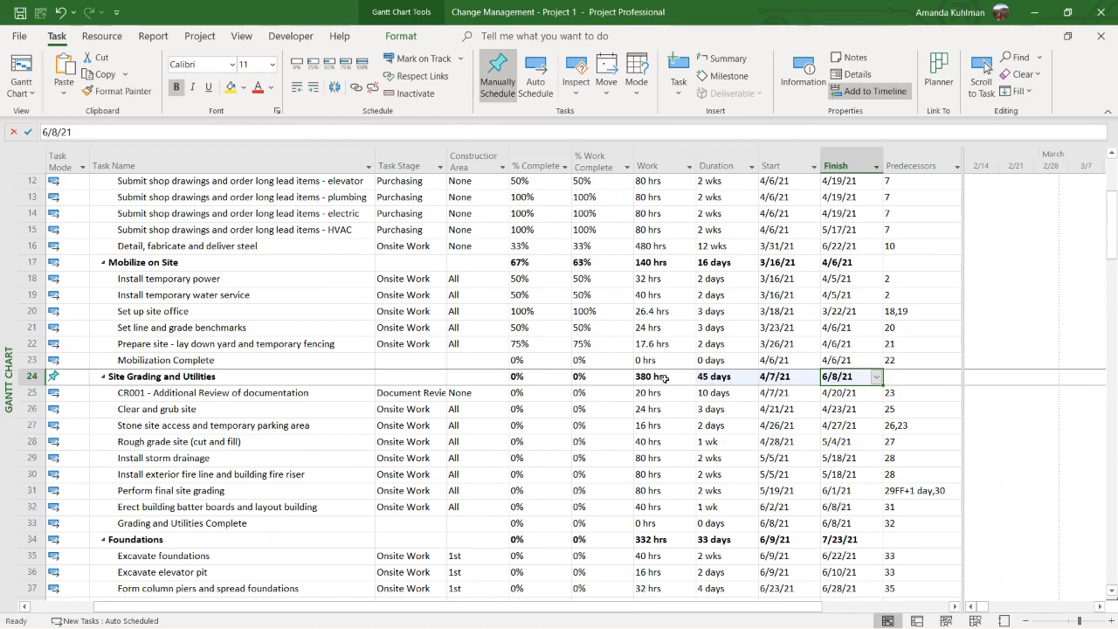
Inactivate the CR001 task and check the Finish date of the Site Grading and Utilities summary
left_click(550, 392)
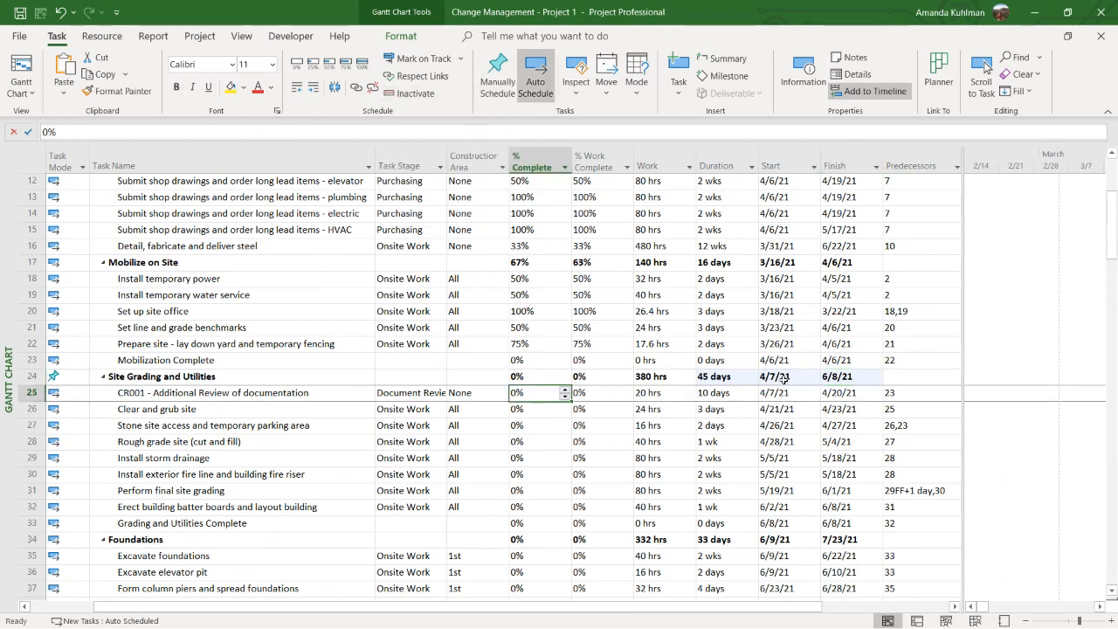
left_click(419, 96)
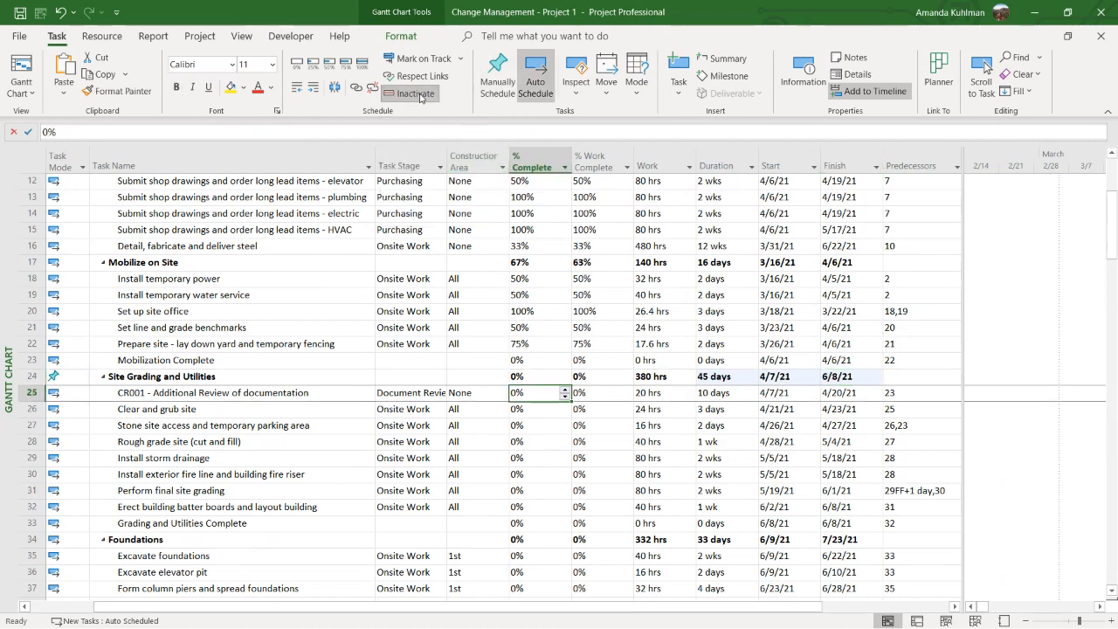
left_click(644, 443)
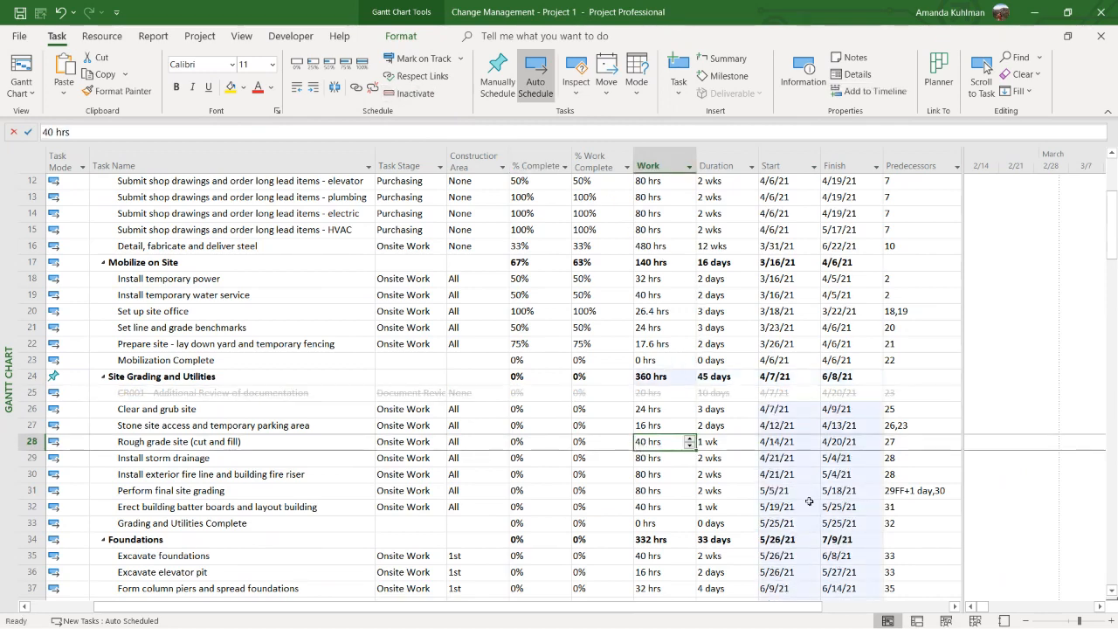
left_click(840, 379)
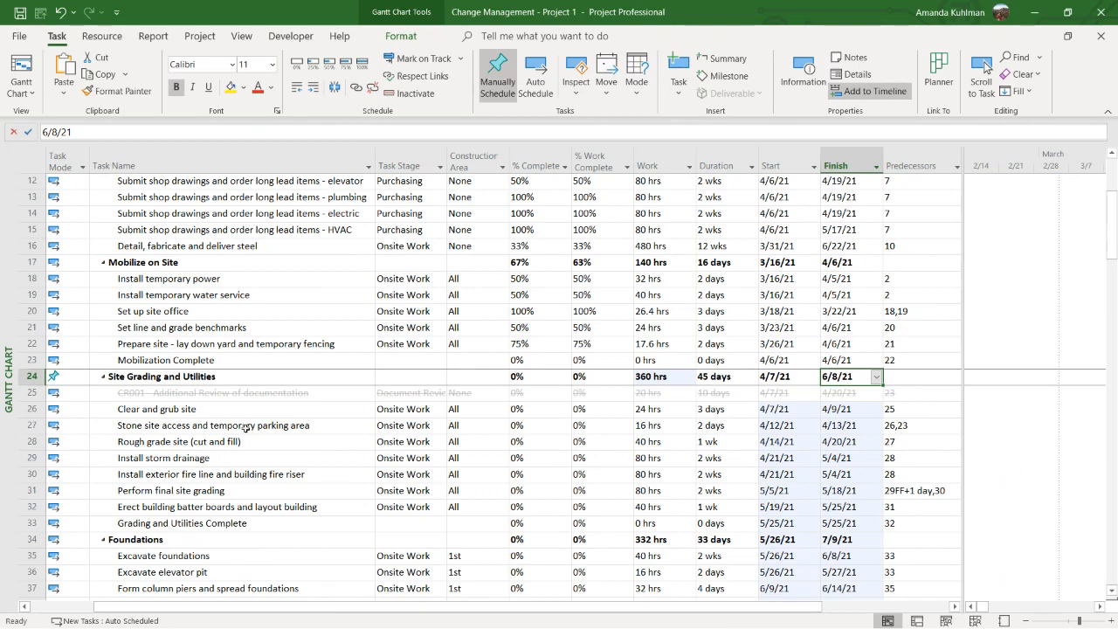
Set the Site Grading and Utilities summary's task mode to Auto Scheduled and check its Finish date
left_click(62, 376)
left_click(82, 377)
left_click(76, 400)
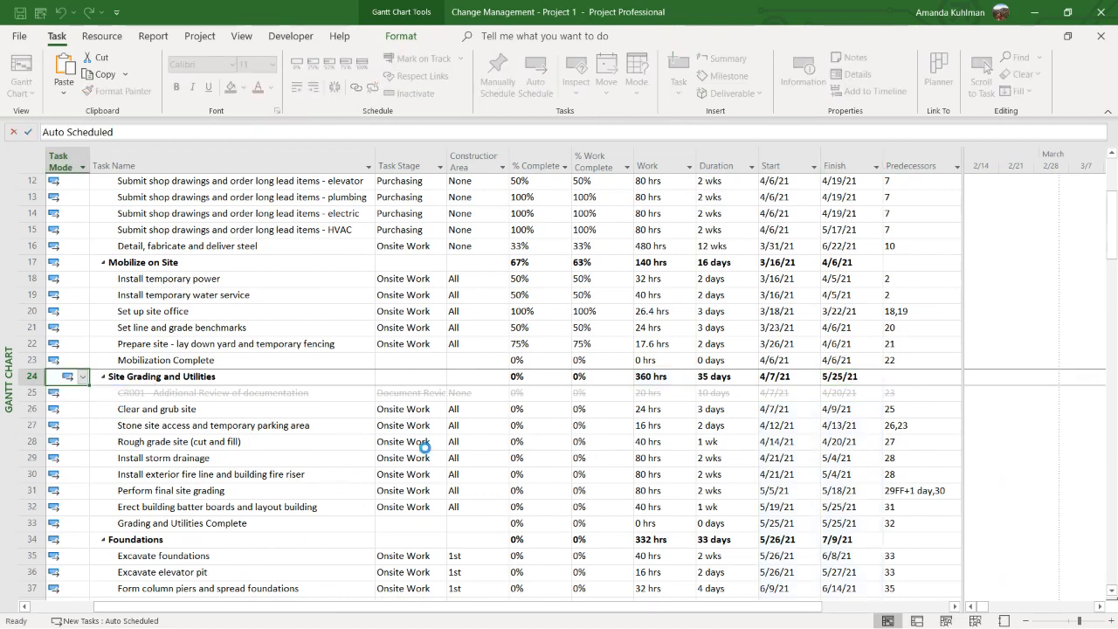
left_click(840, 375)
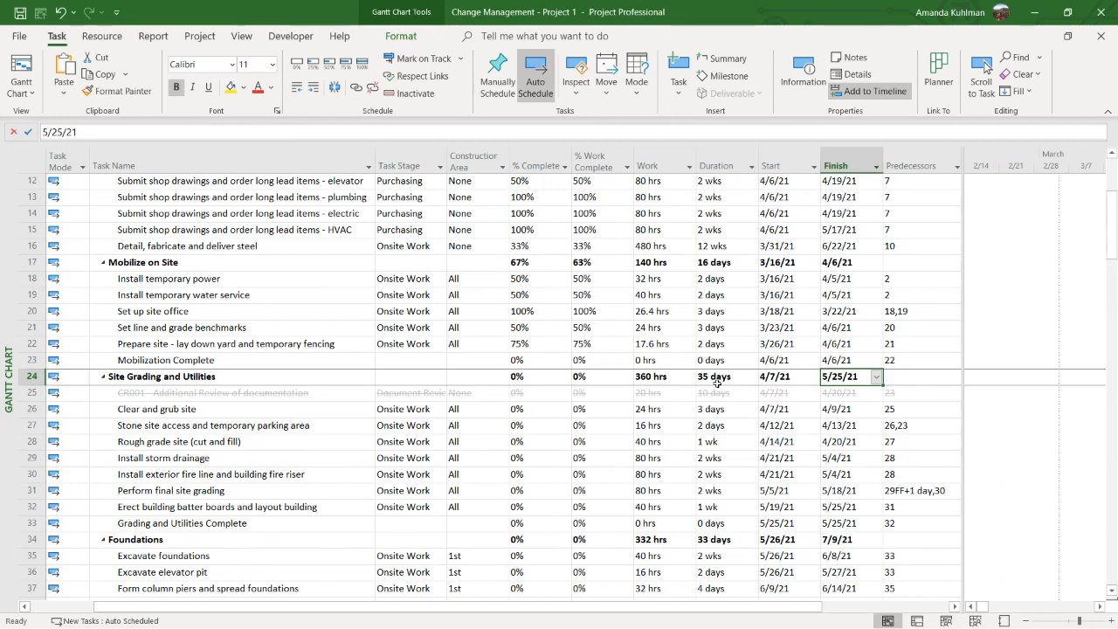
Reactivate the inactive CR001 task and check its Work value
left_click(838, 393)
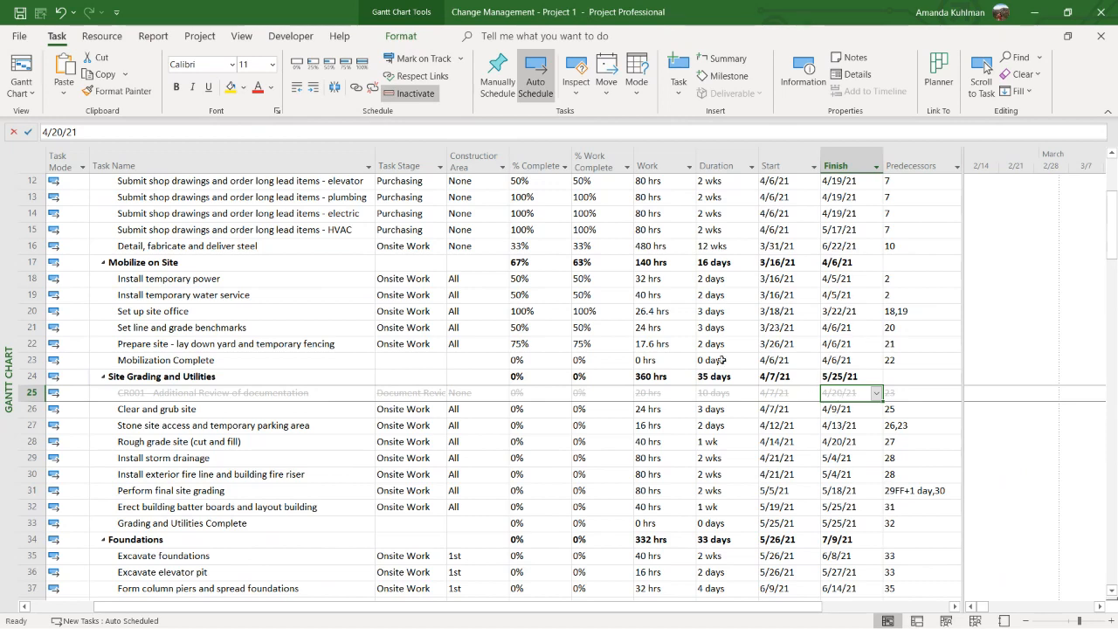
left_click(410, 95)
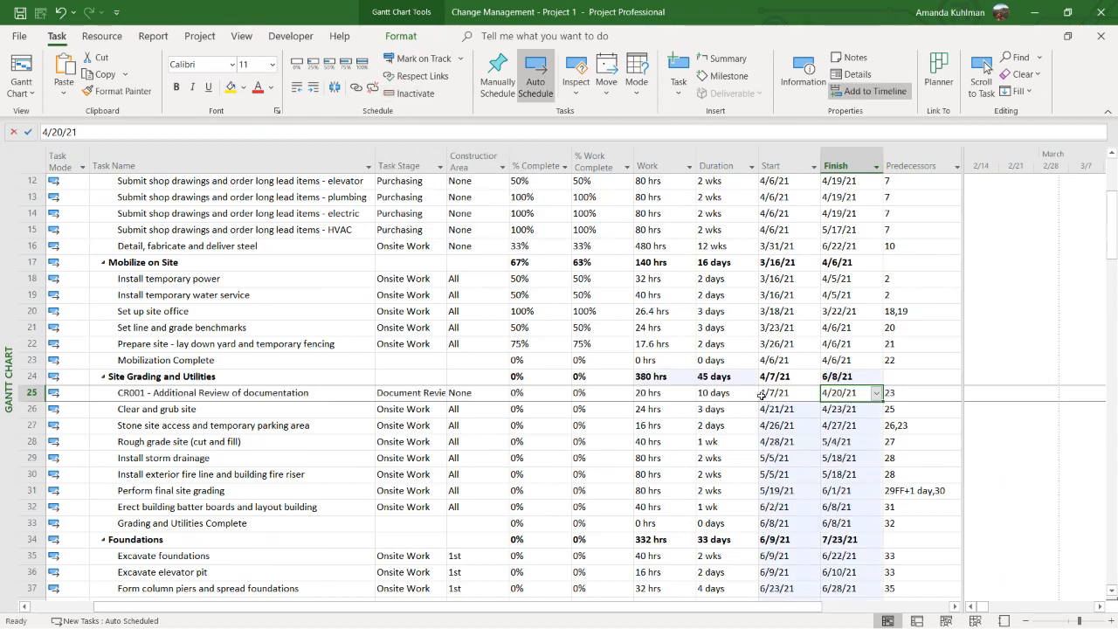
left_click(678, 397)
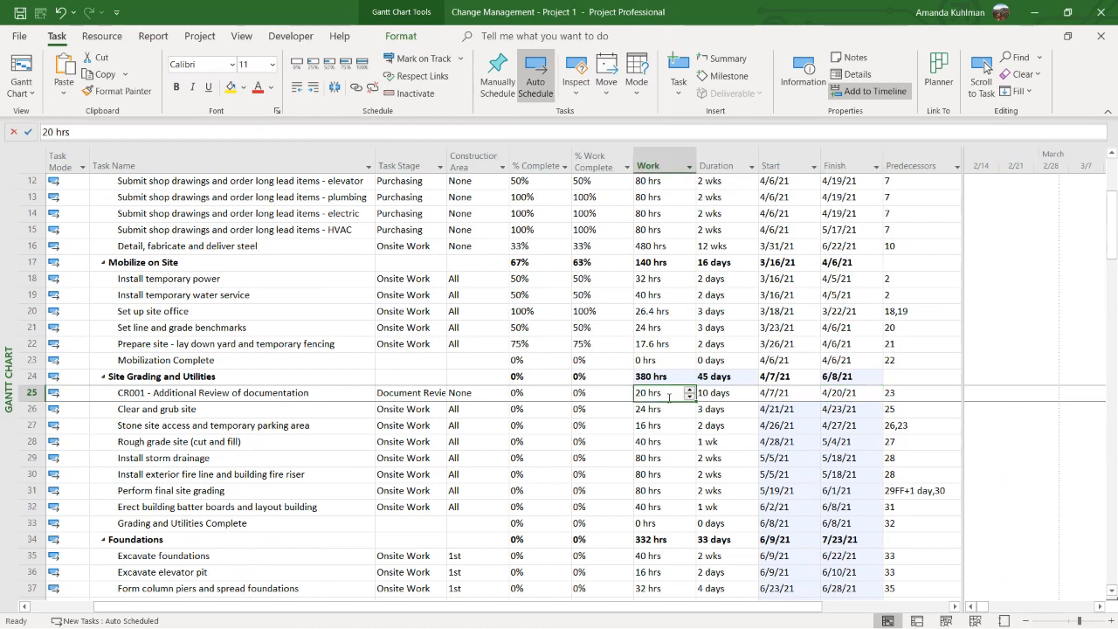
left_click(294, 397)
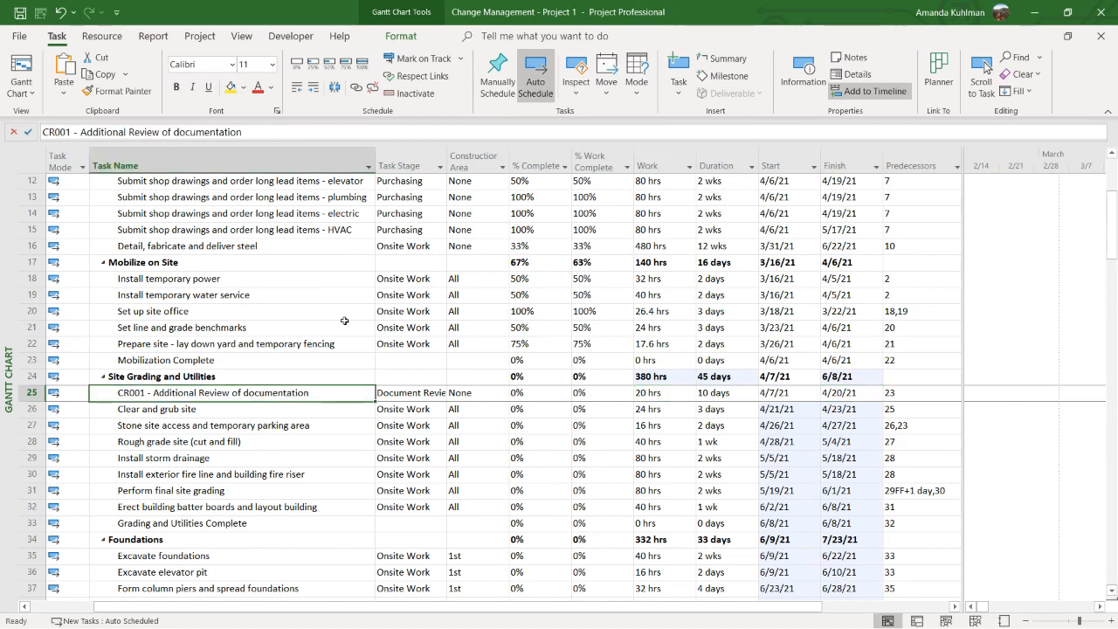
Insert a Baseline Finish column before the Predecessors column
right_click(901, 165)
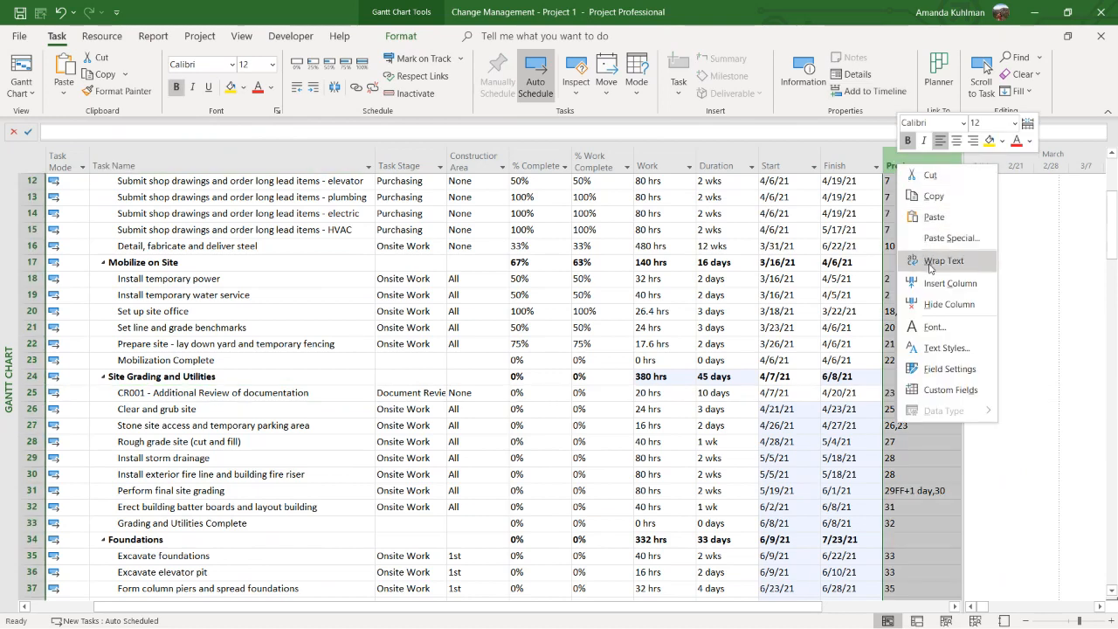
left_click(928, 281)
type("baseli")
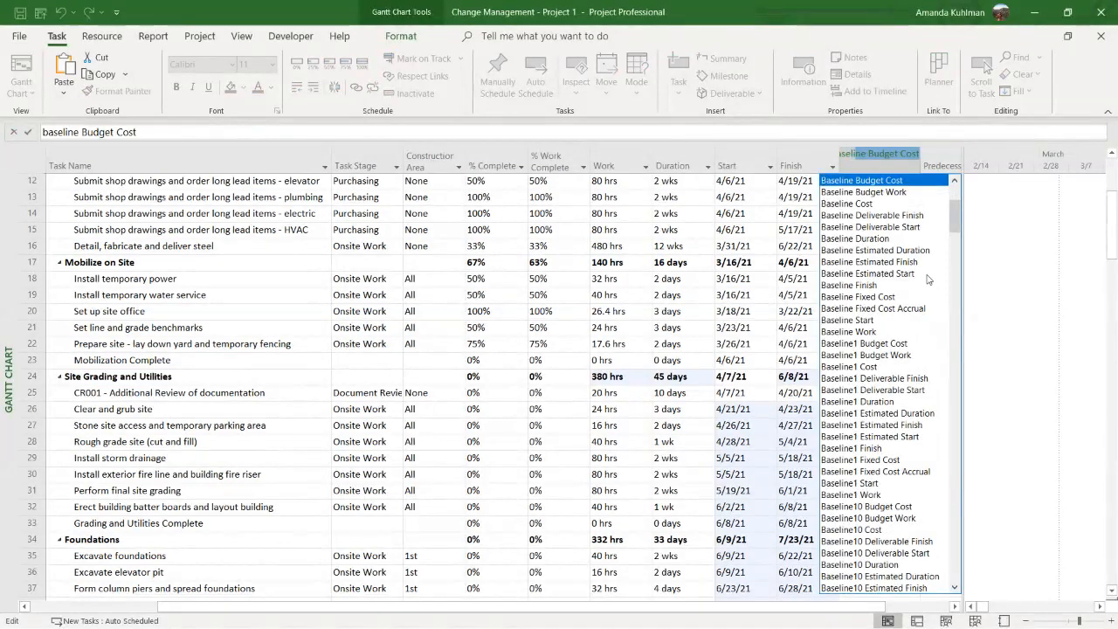
type("ne finish")
key("Return")
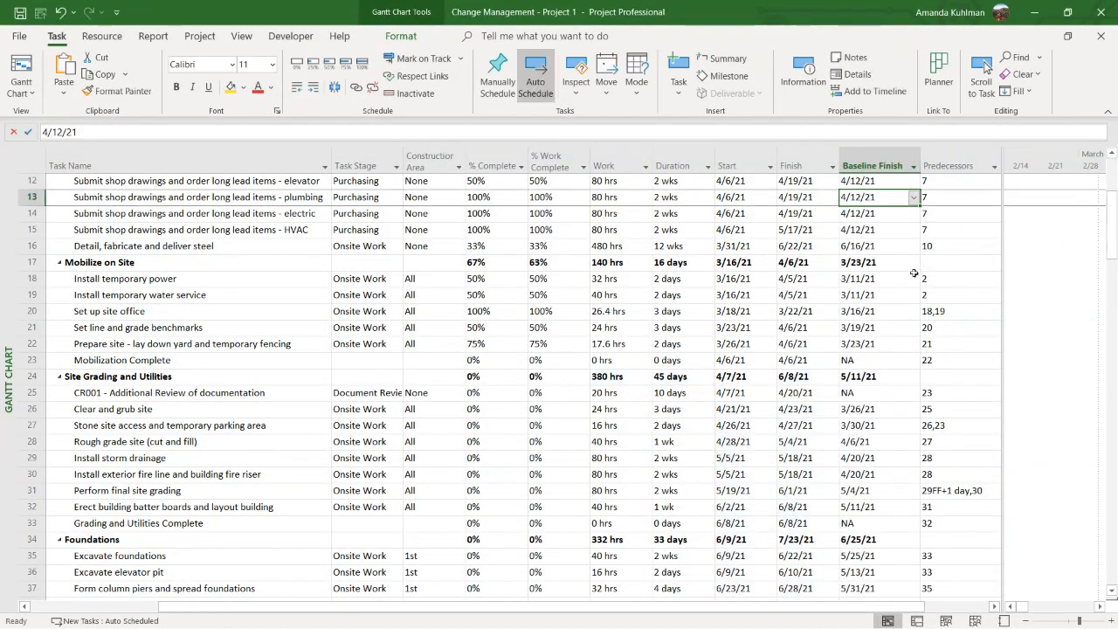
Check the Baseline Finish values of the Mobilize on Site tasks, the Mobilization Complete milestone and CR001
left_click(878, 234)
left_click(877, 249)
left_click(878, 276)
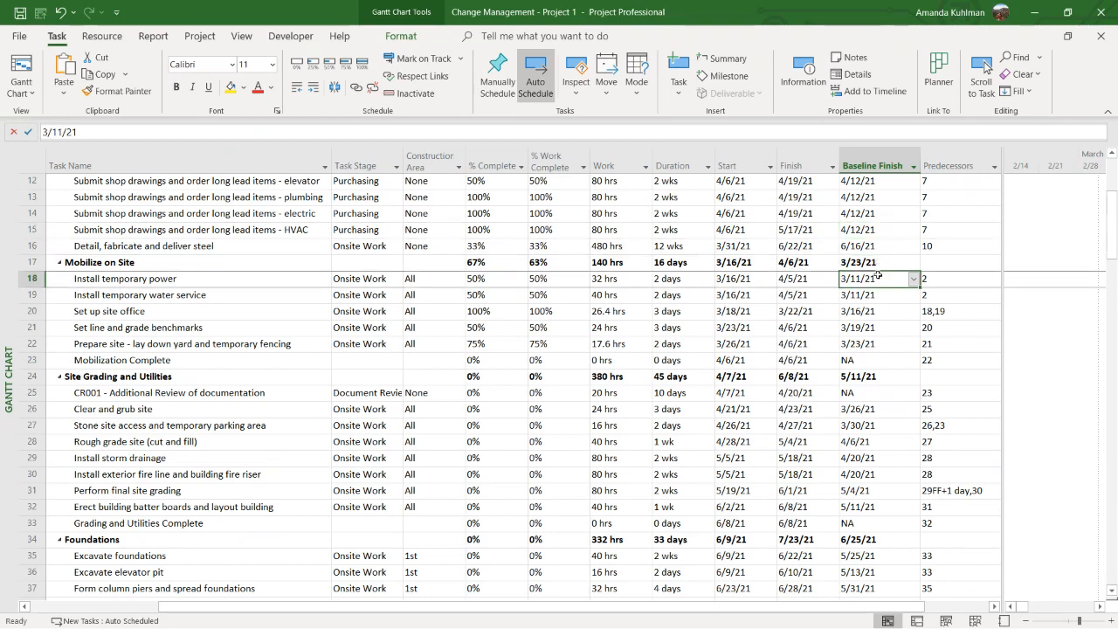
left_click(875, 294)
left_click(873, 311)
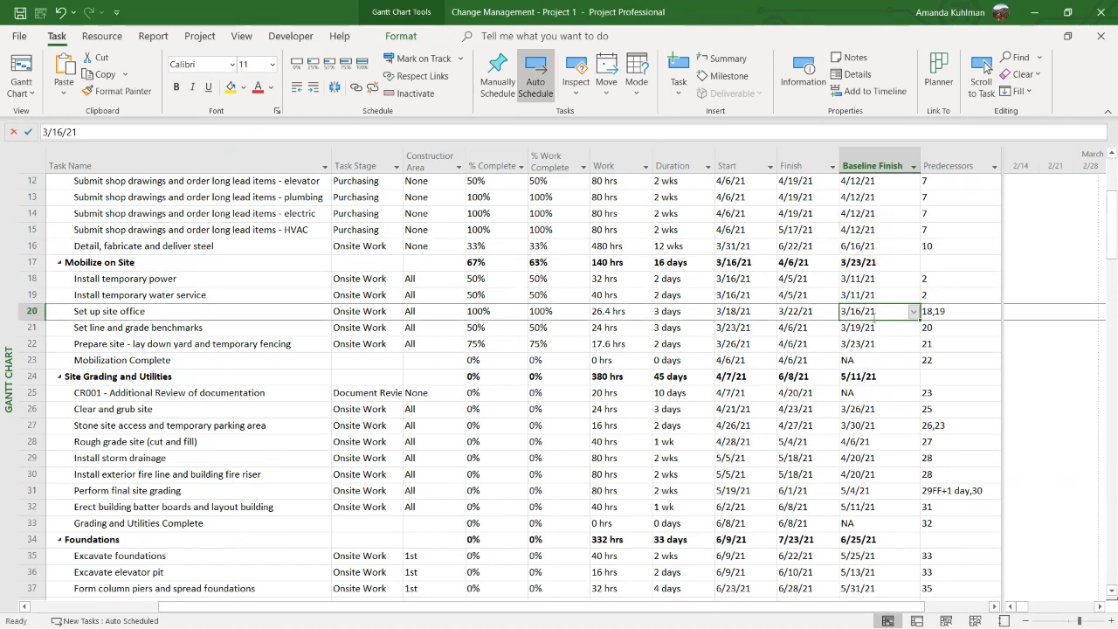
left_click(873, 323)
left_click(874, 346)
left_click(873, 360)
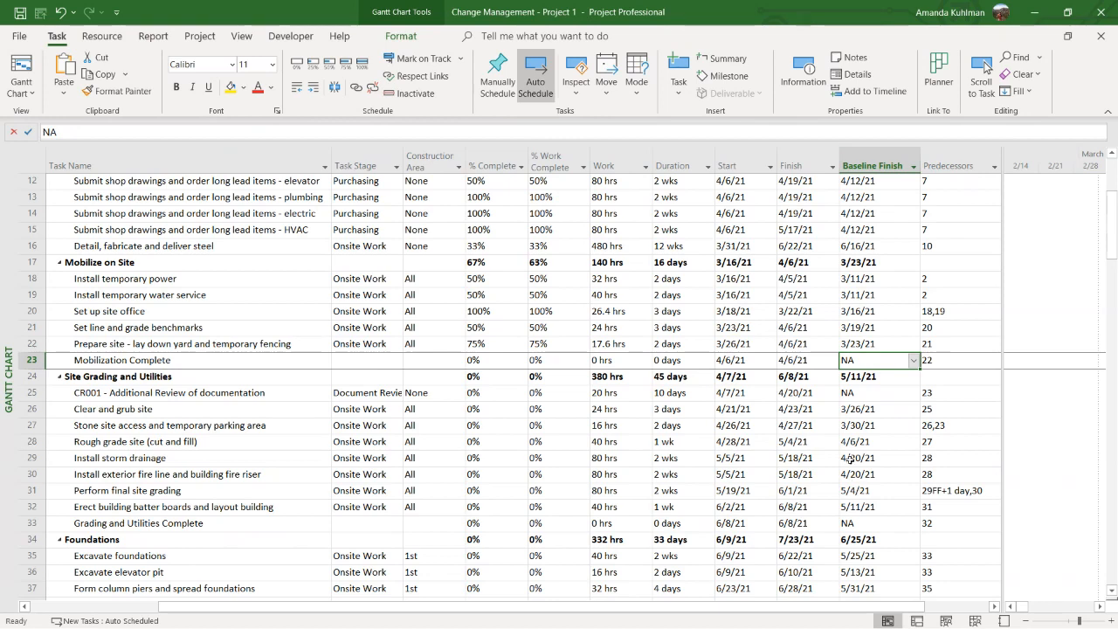
left_click(872, 394)
left_click(165, 392)
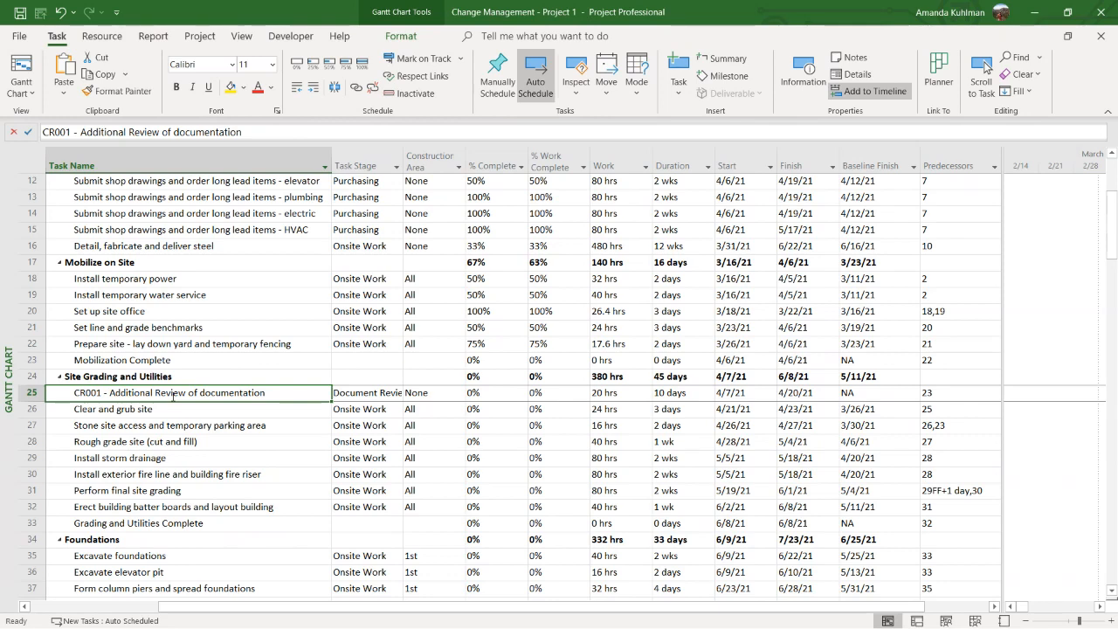
Start setting a baseline for the CR001 task row and choose the main Baseline rather than a numbered one
left_click(31, 393)
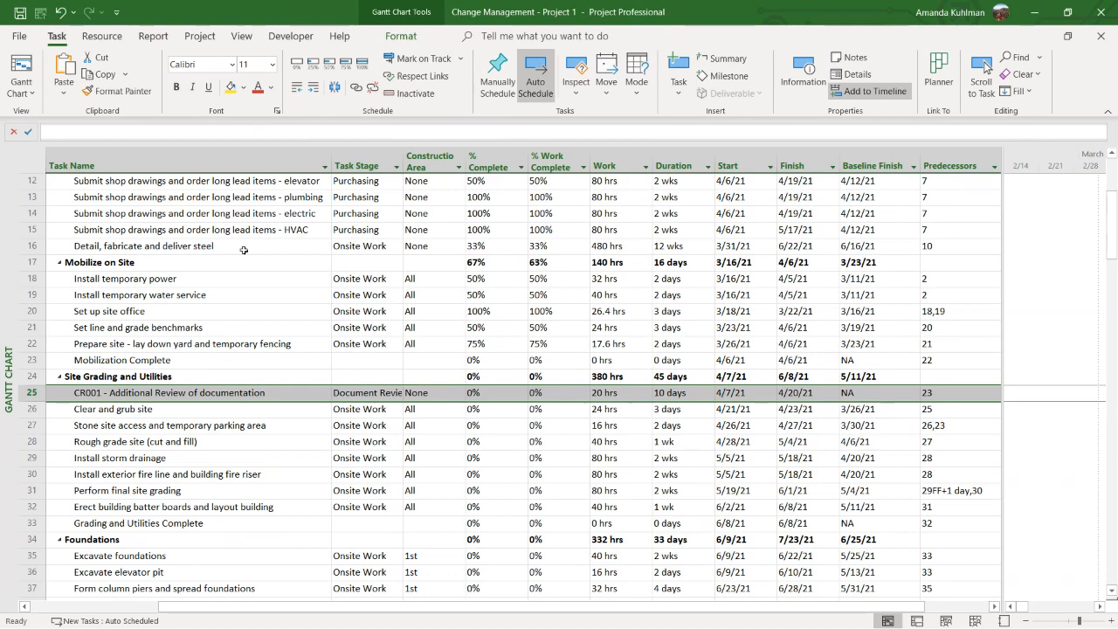
left_click(199, 36)
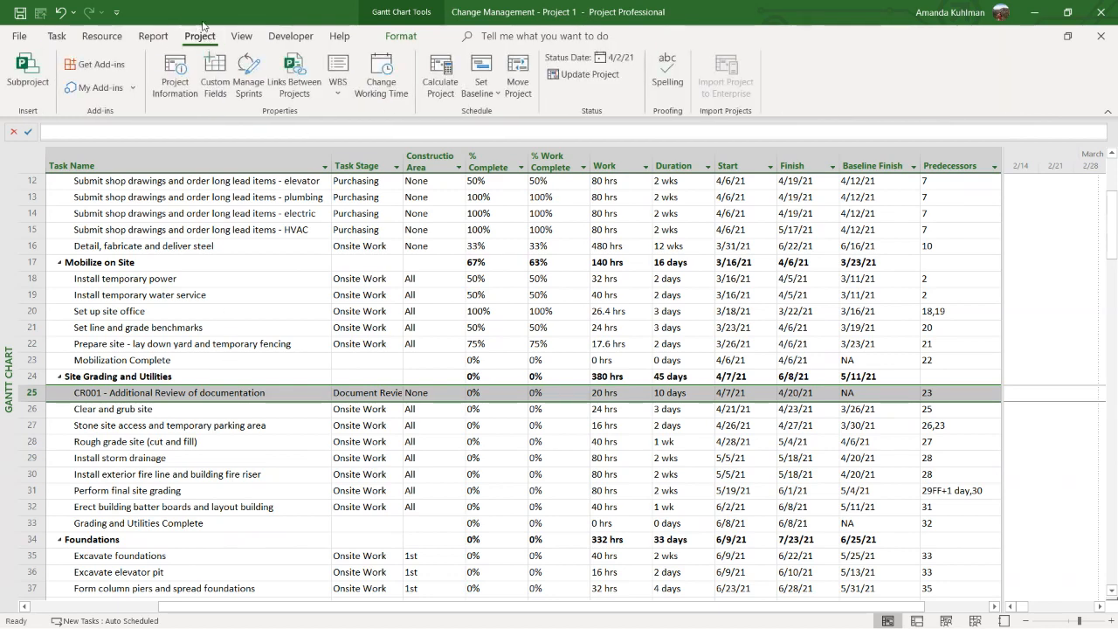
left_click(474, 94)
left_click(476, 112)
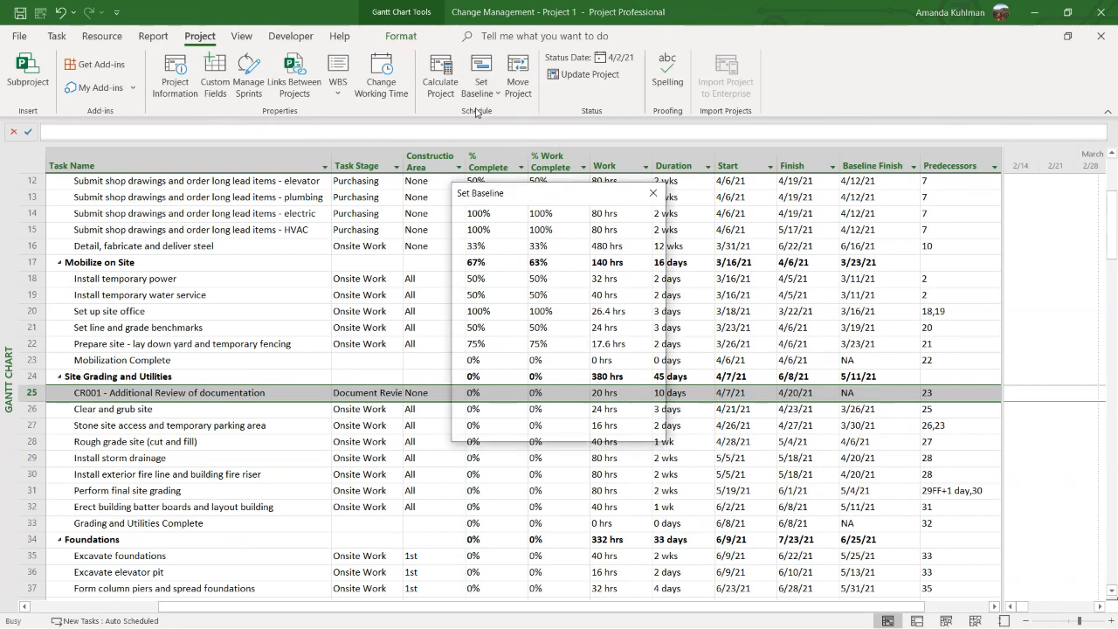
left_click(654, 231)
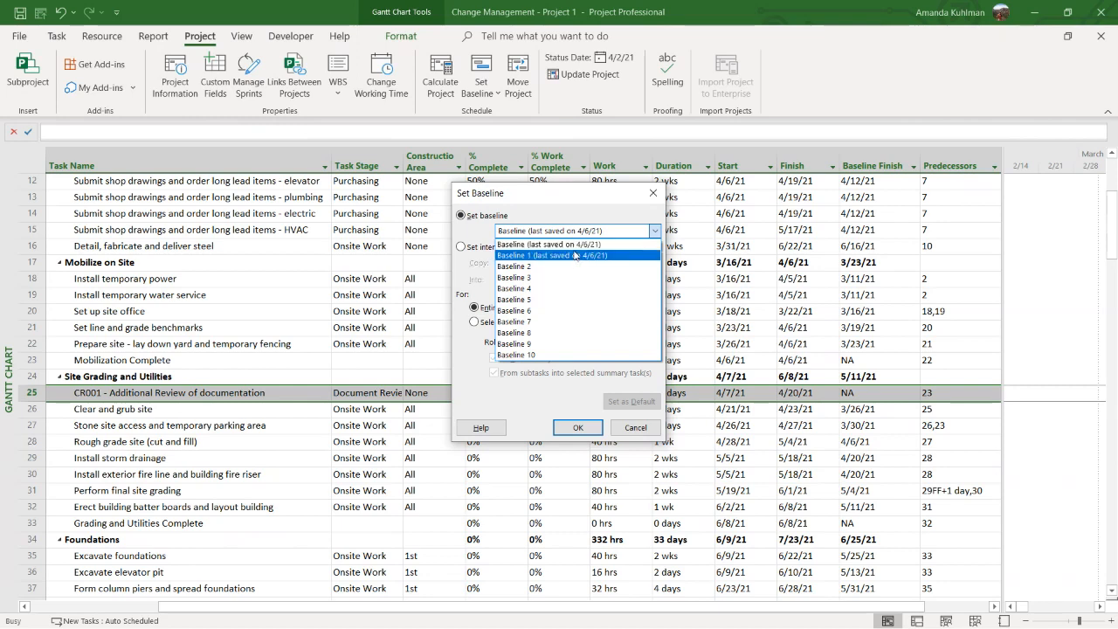
left_click(576, 210)
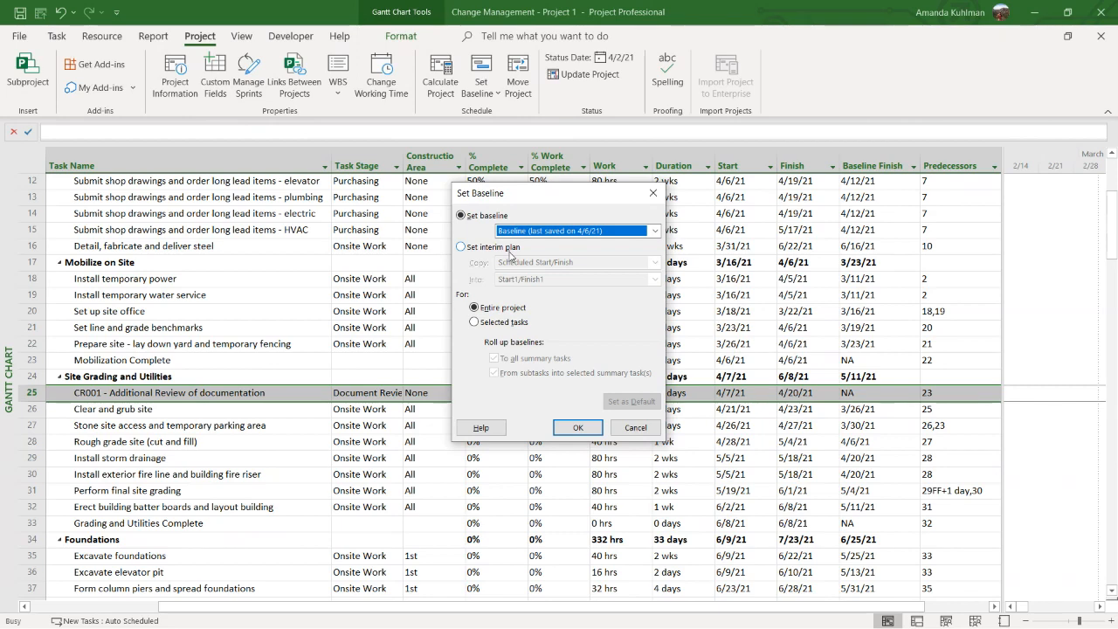
left_click(628, 230)
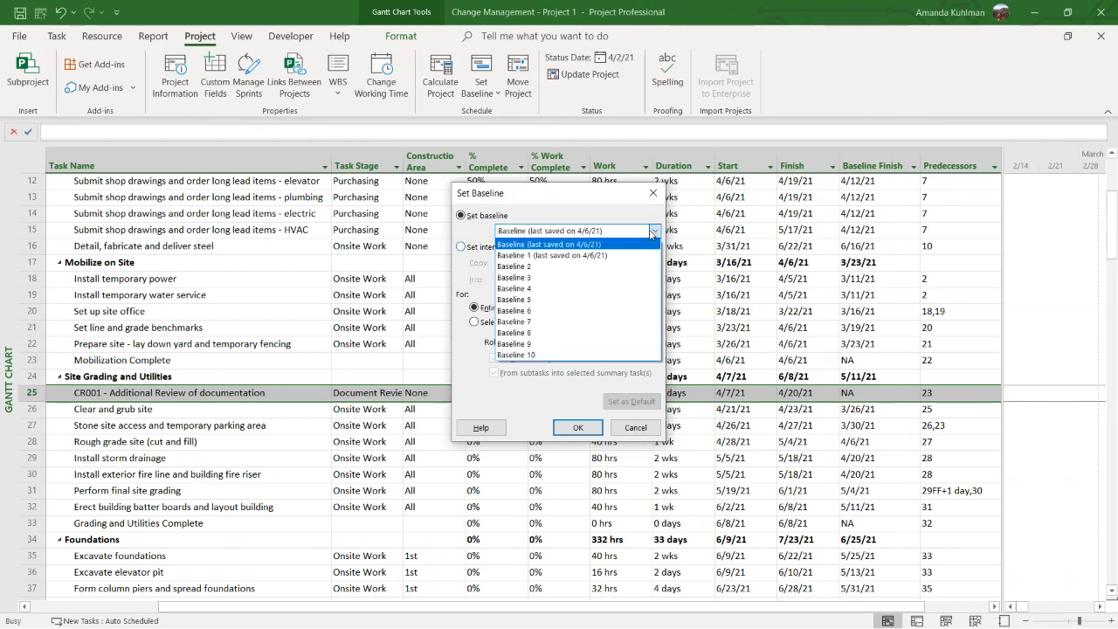
left_click(570, 245)
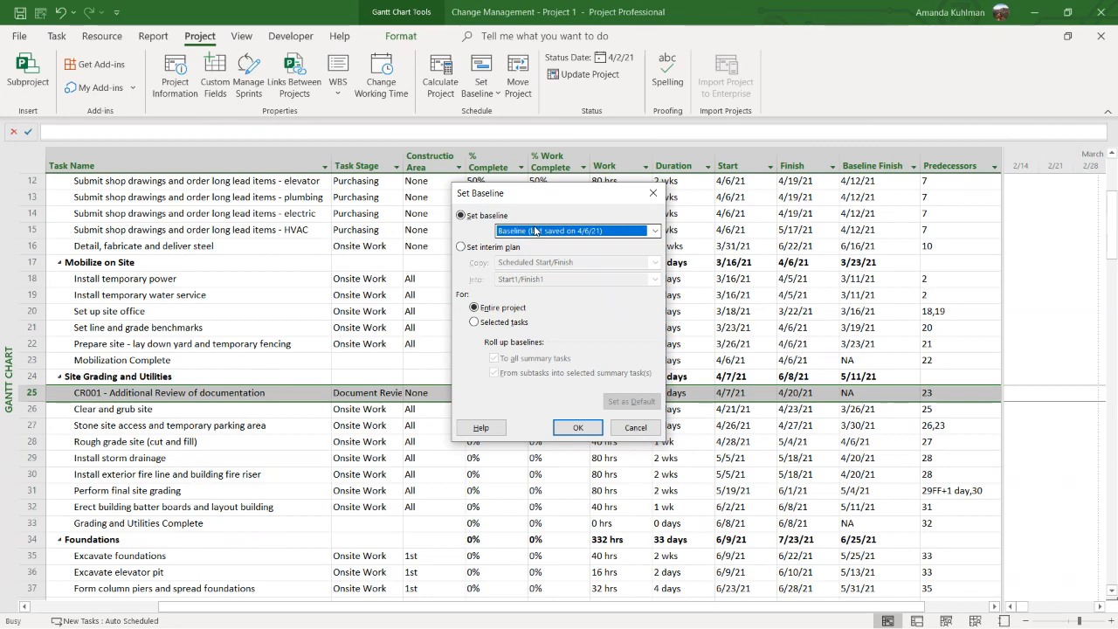
Save the baseline for selected tasks only, keeping both roll-up options on, and overwrite the existing baseline data
left_click(497, 323)
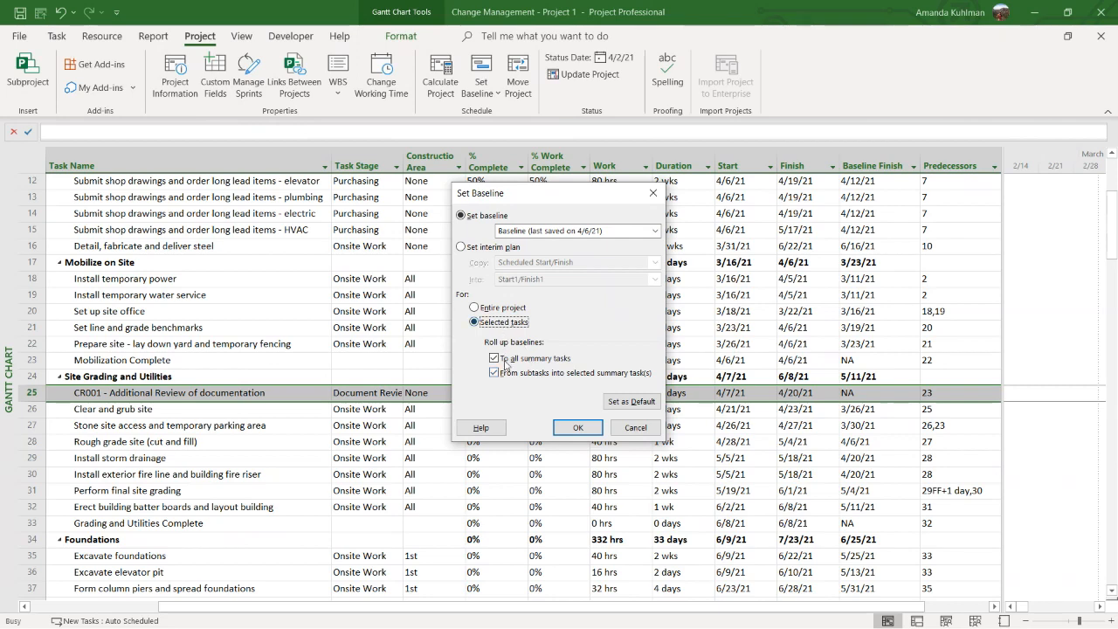
left_click(578, 427)
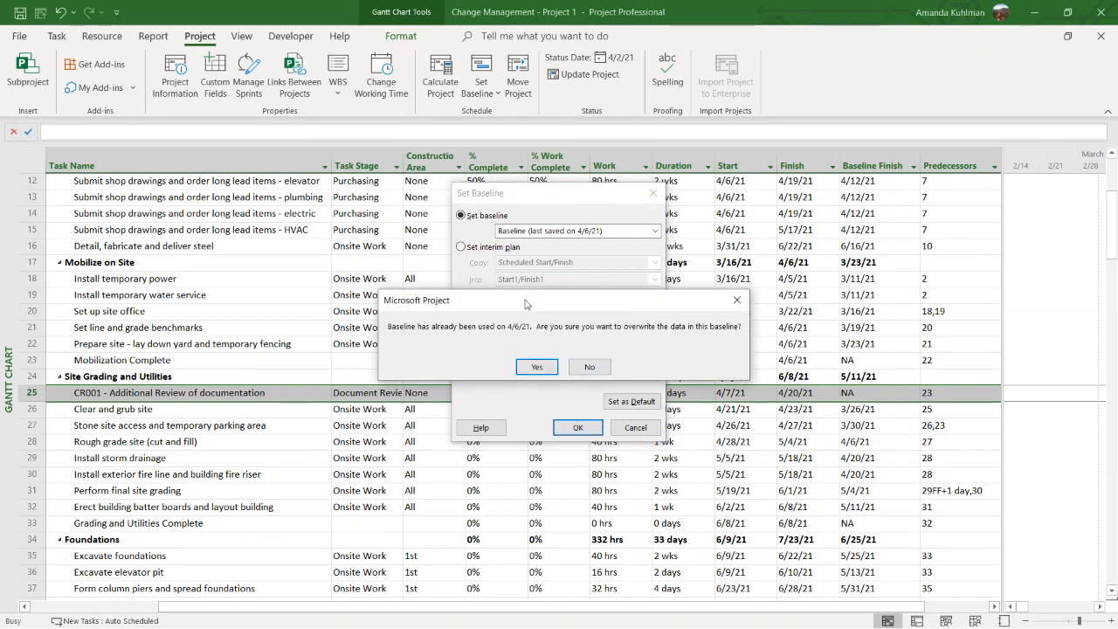
left_click_drag(526, 304, 526, 292)
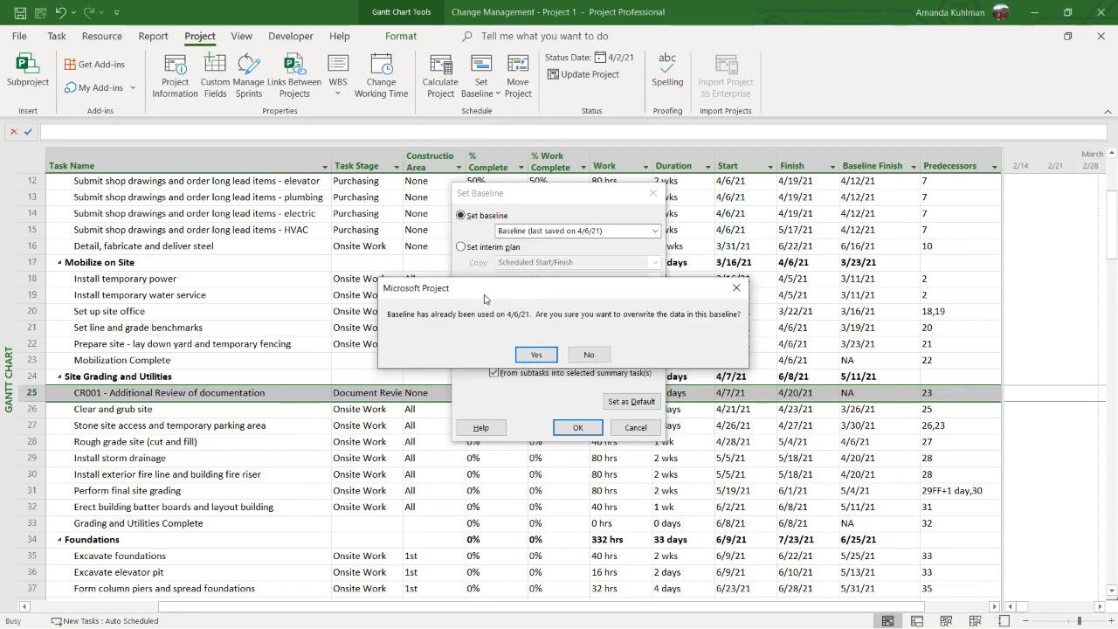
left_click_drag(484, 297, 662, 253)
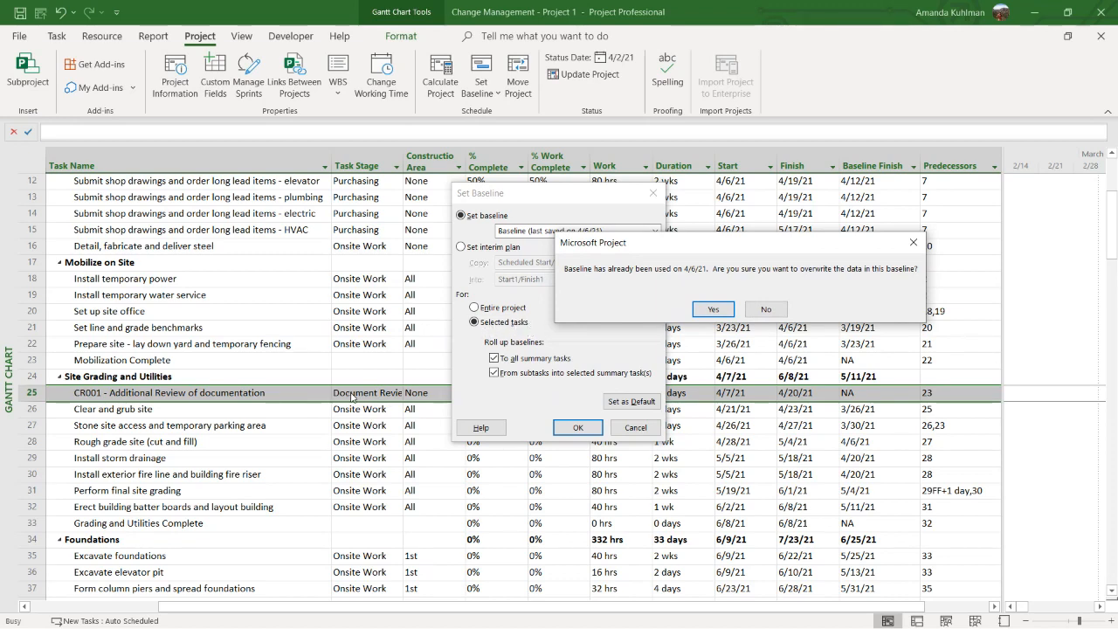
left_click(714, 310)
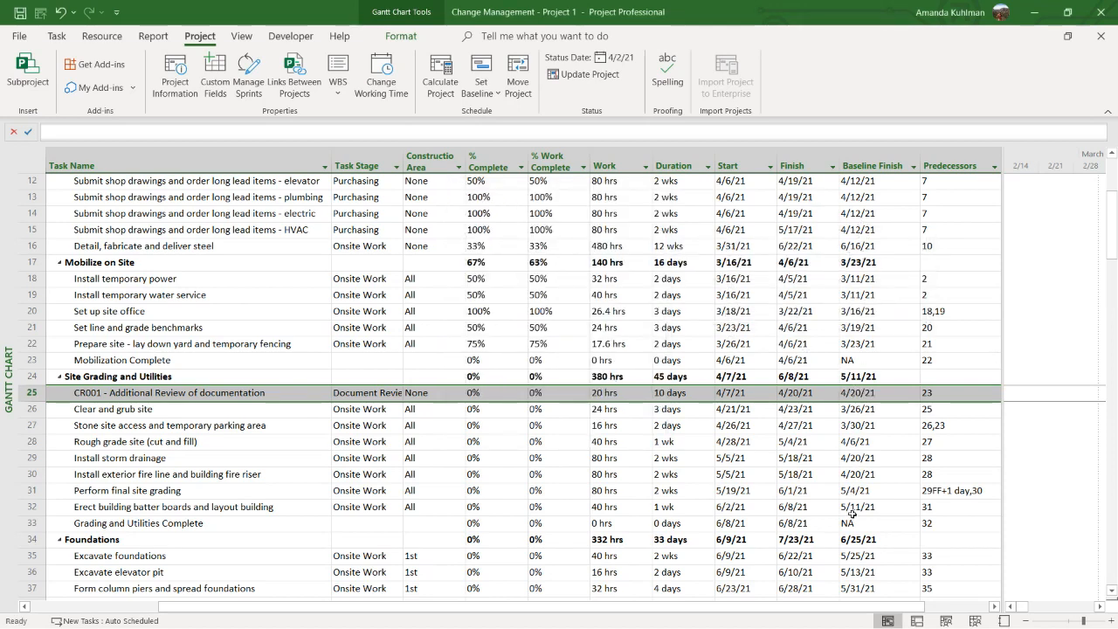
Compare the Finish and Baseline Finish dates of the temporary fencing site preparation task, and check the Baseline Finish of CR001
left_click(743, 345)
left_click(824, 343)
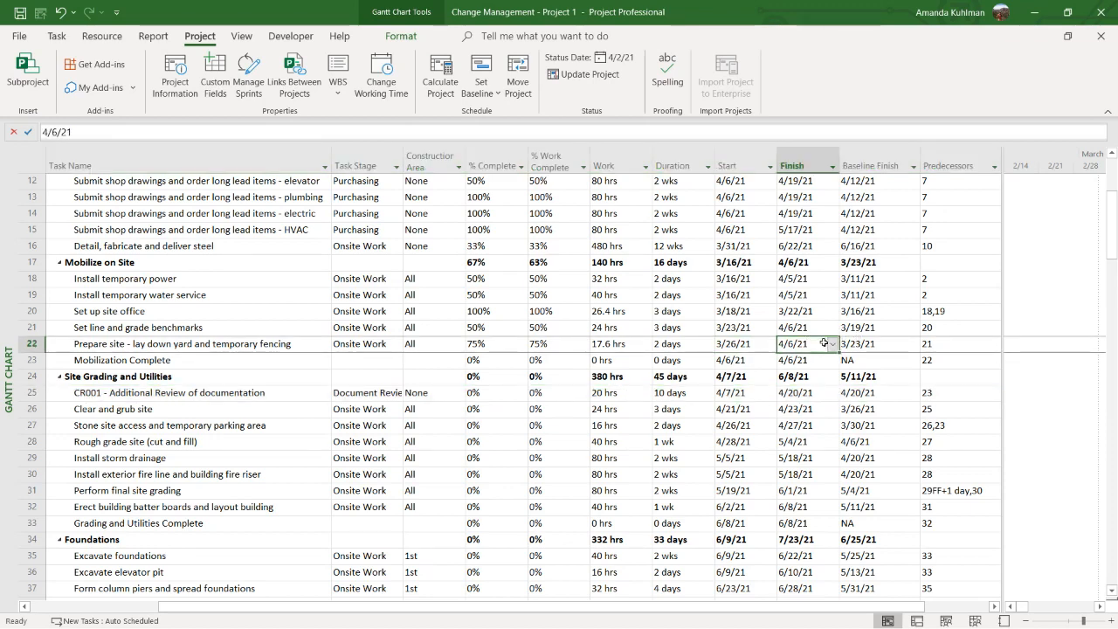
key("Right")
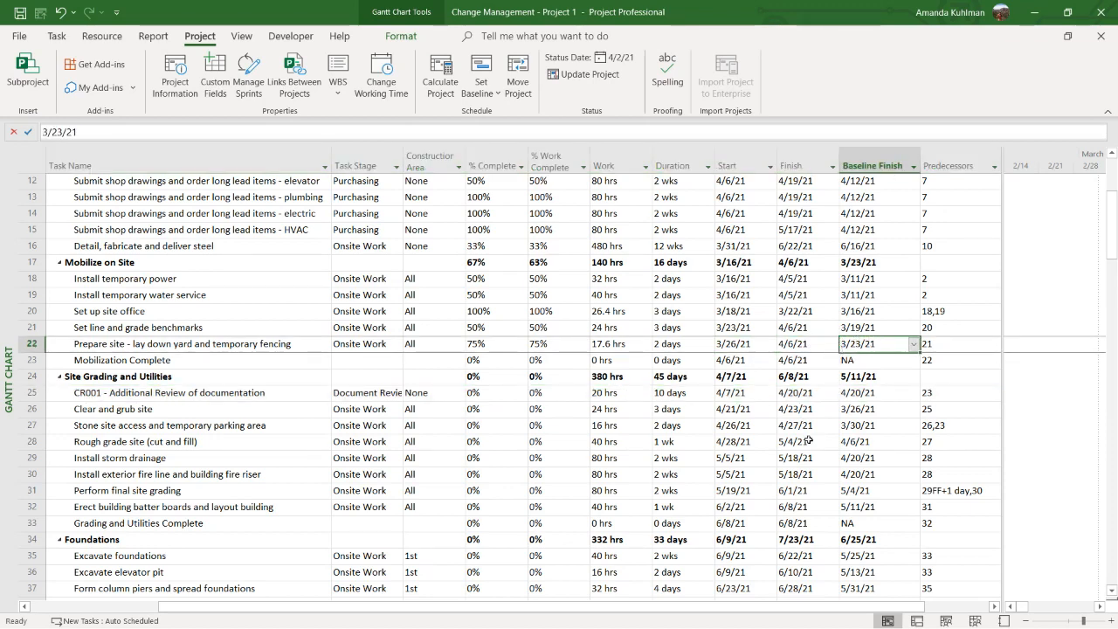
left_click(865, 393)
left_click(190, 395)
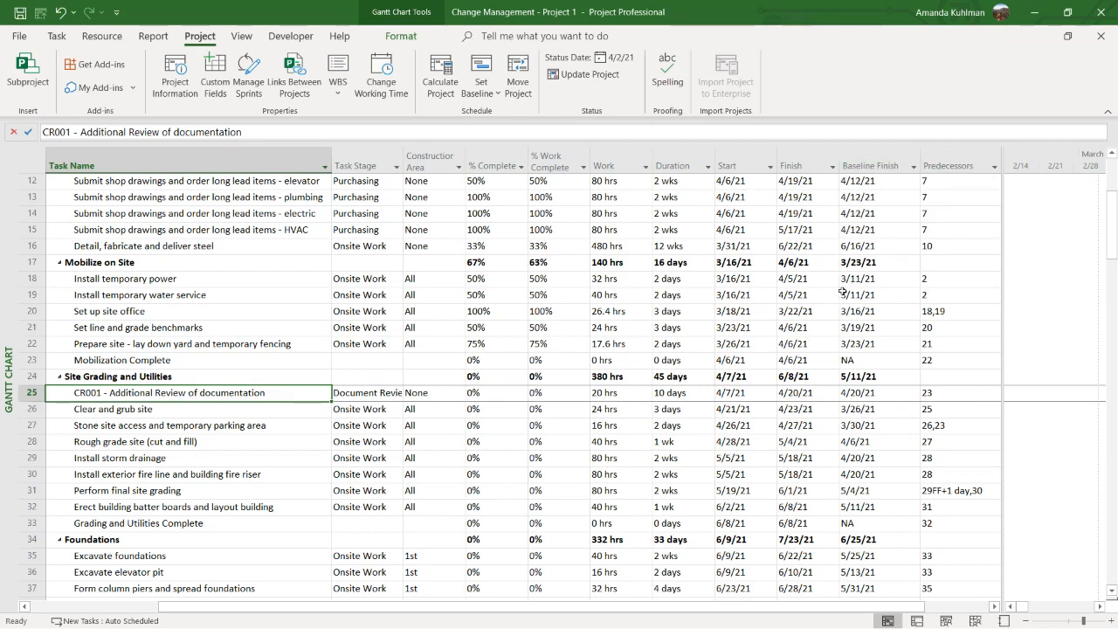
Open the Task Form details for CR001 below an enlarged task table and show its resource Work information
left_click(642, 393)
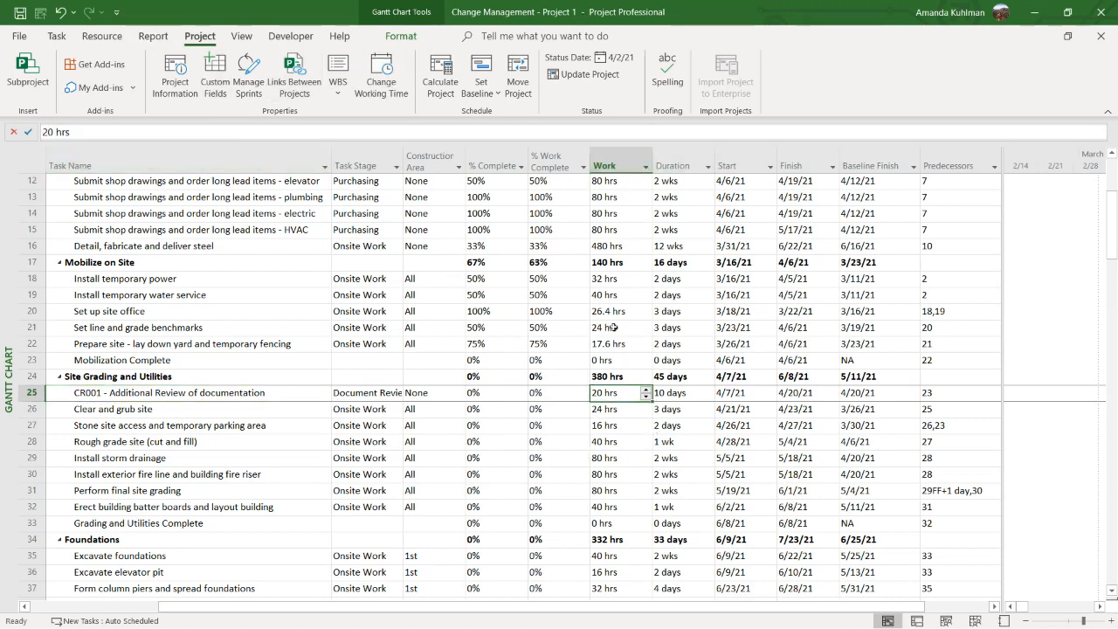
left_click(242, 37)
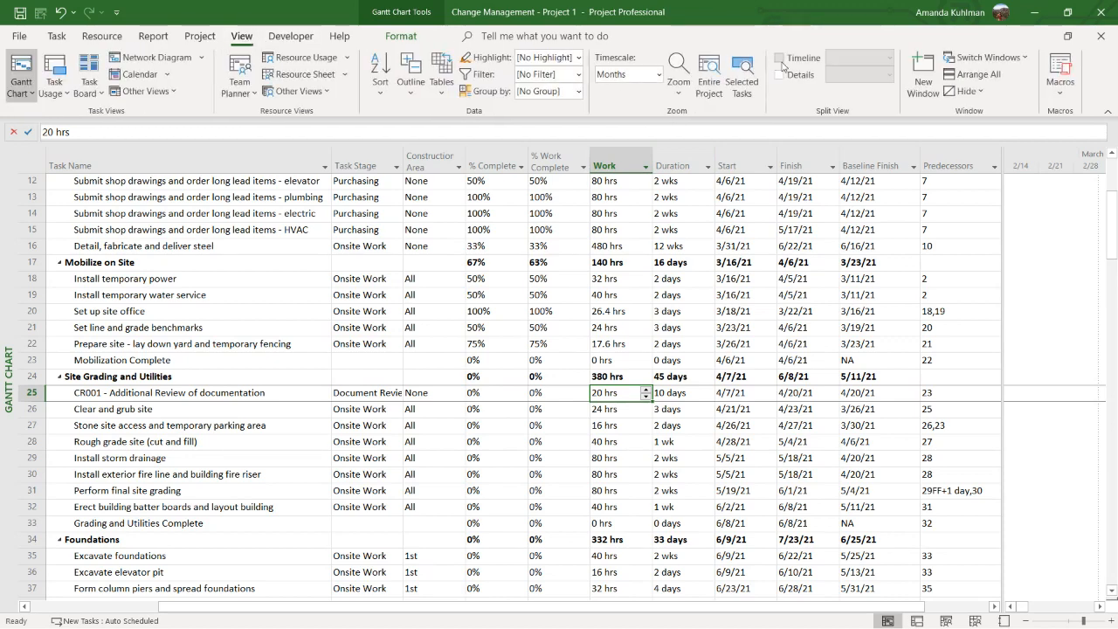
left_click(778, 74)
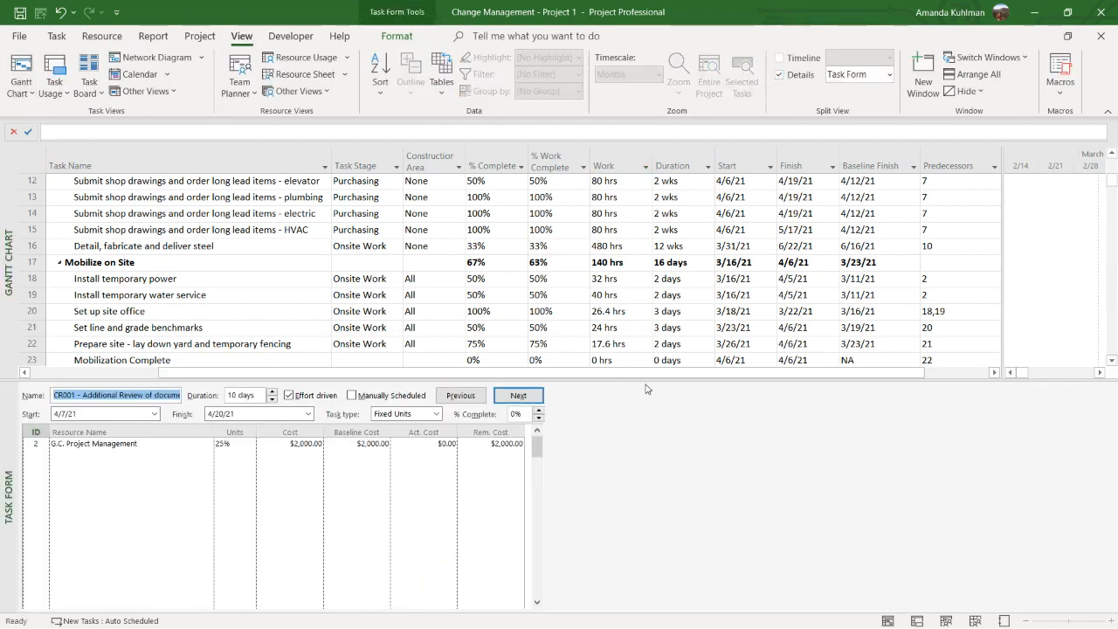
left_click_drag(646, 380, 646, 452)
right_click(624, 532)
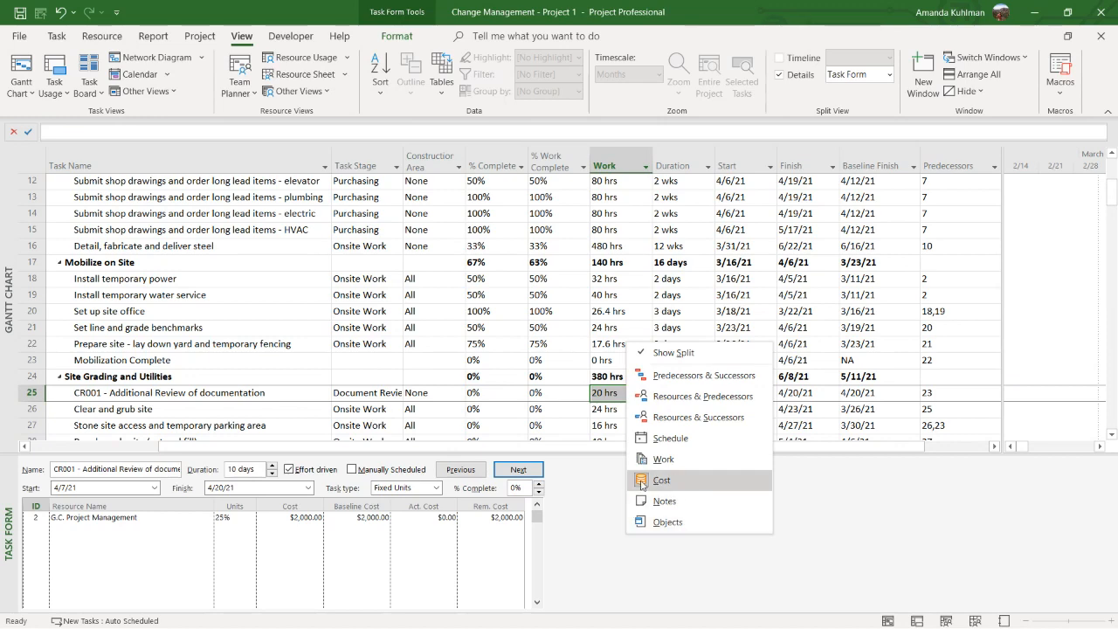
left_click(659, 461)
Record 12 hours of actual work for G.C. Project Management on CR001 and apply it
left_click(443, 519)
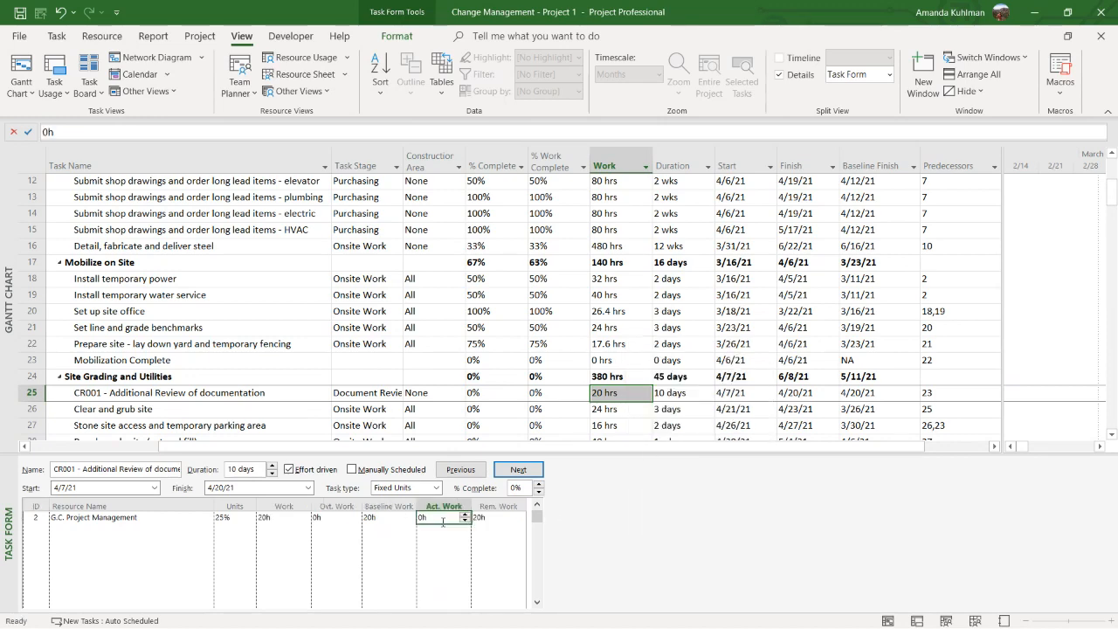
type("12")
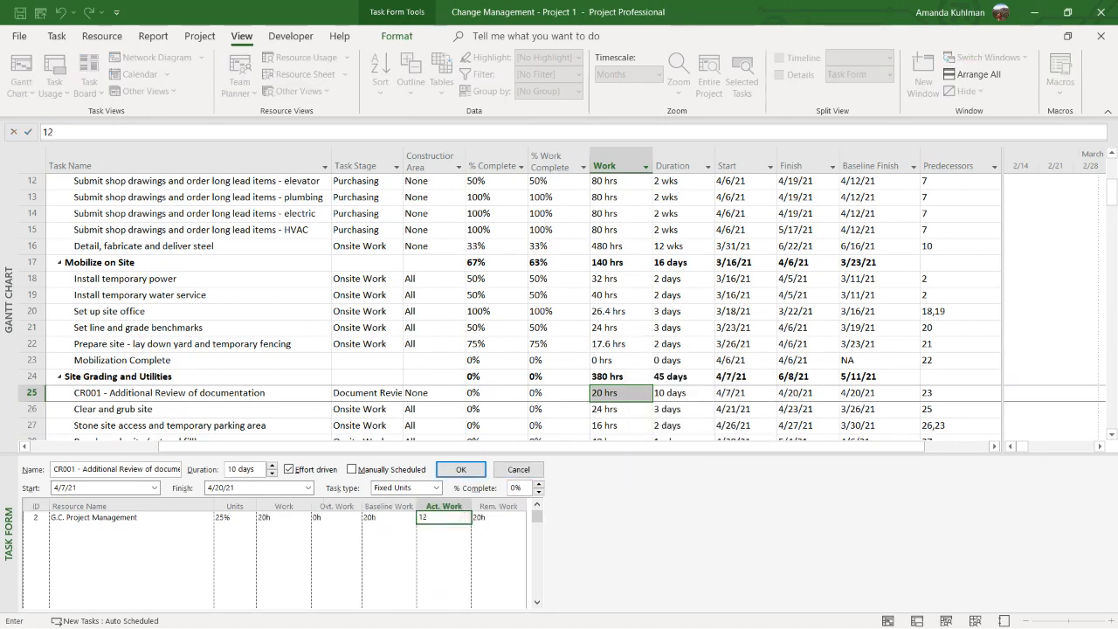
left_click(460, 469)
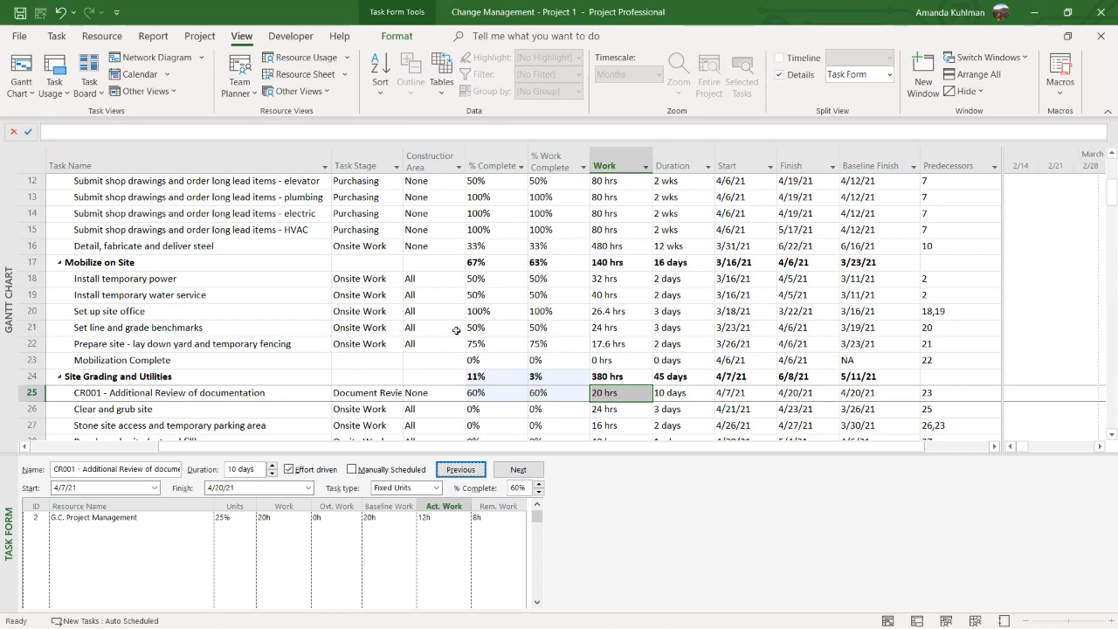
With the CR001 row selected, replace the Task Form with the Timeline and widen its visible date range to about 7/5/22
left_click(193, 394)
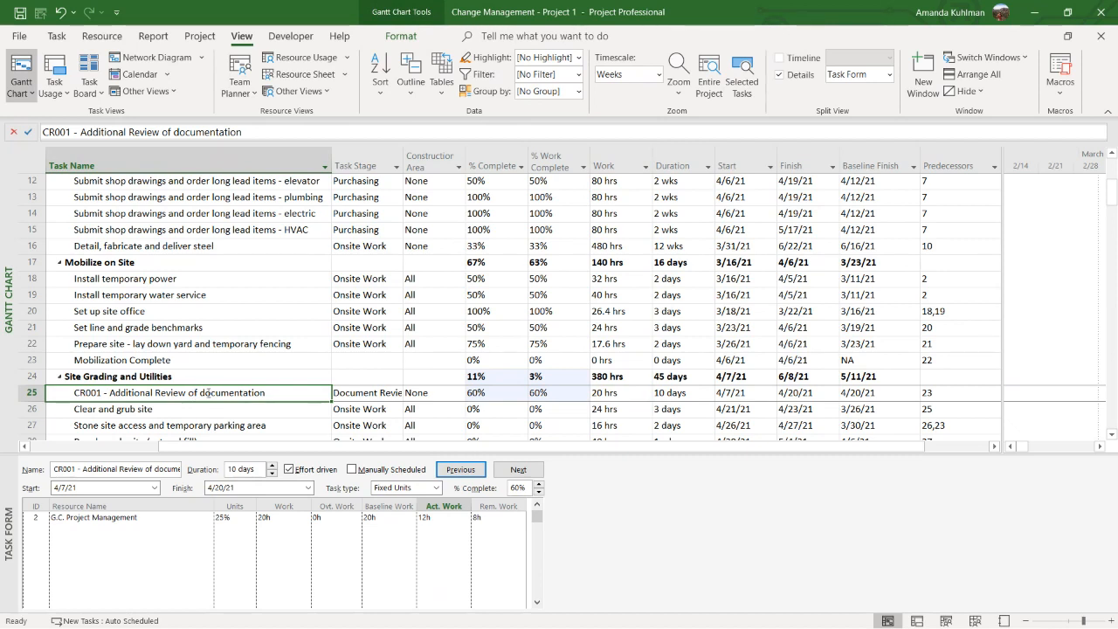
left_click(209, 389)
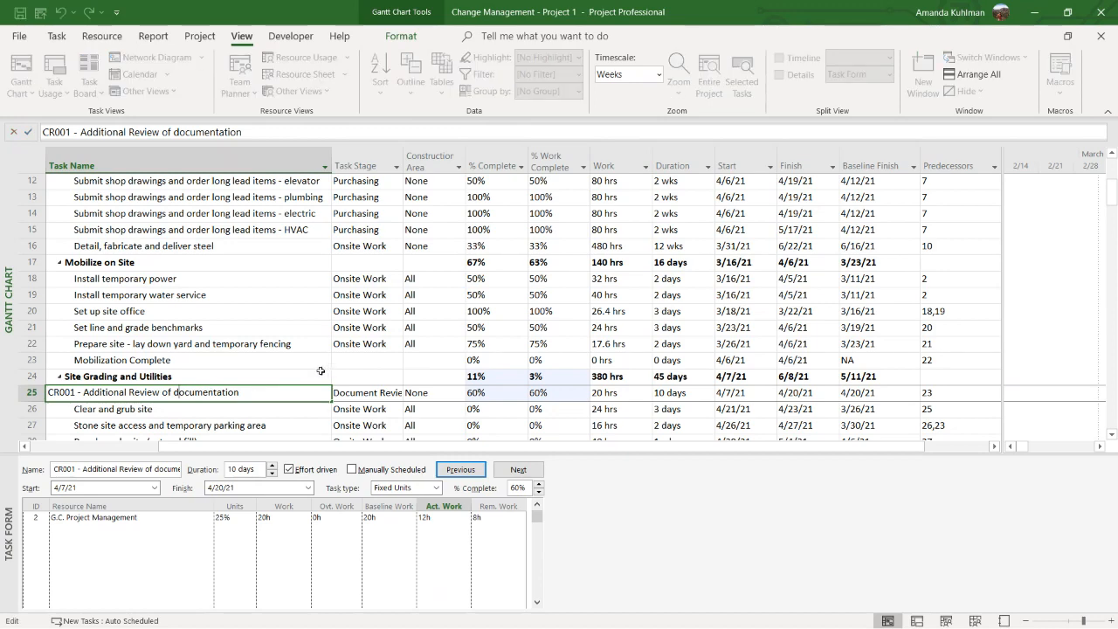
left_click(31, 393)
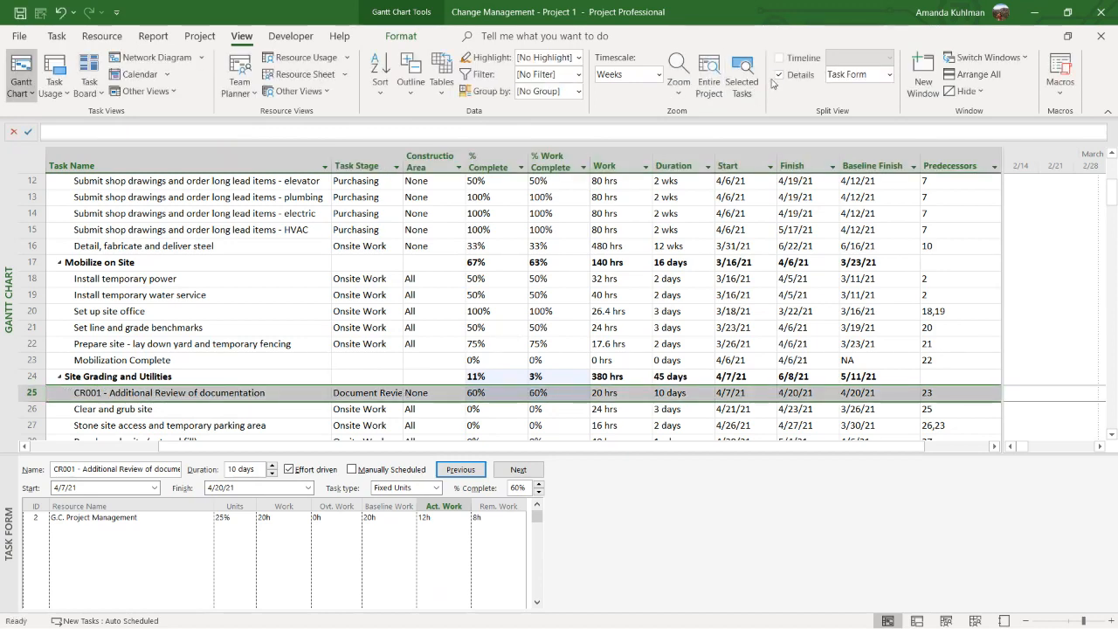
left_click(778, 75)
left_click(780, 57)
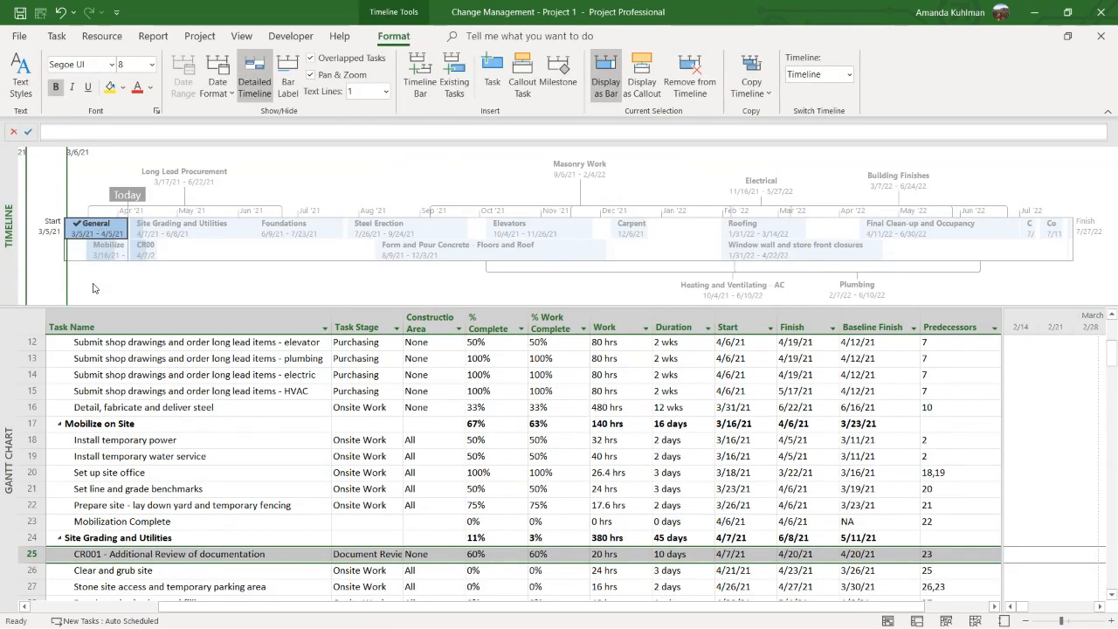
left_click_drag(66, 297, 1107, 272)
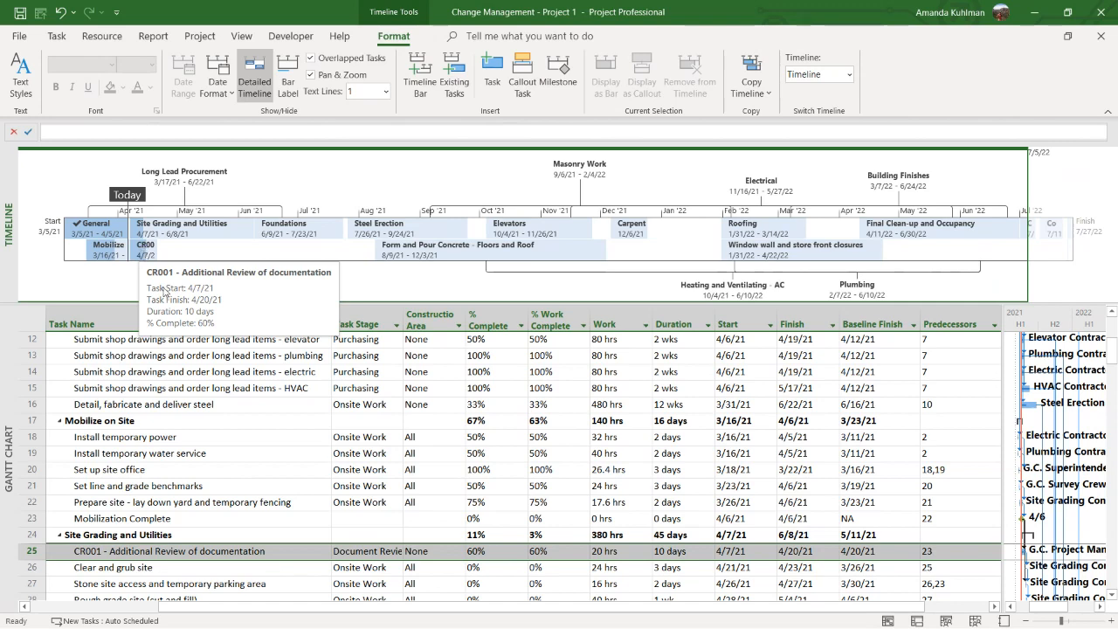
Try to inactivate the CR001 task
left_click(56, 36)
left_click(308, 530)
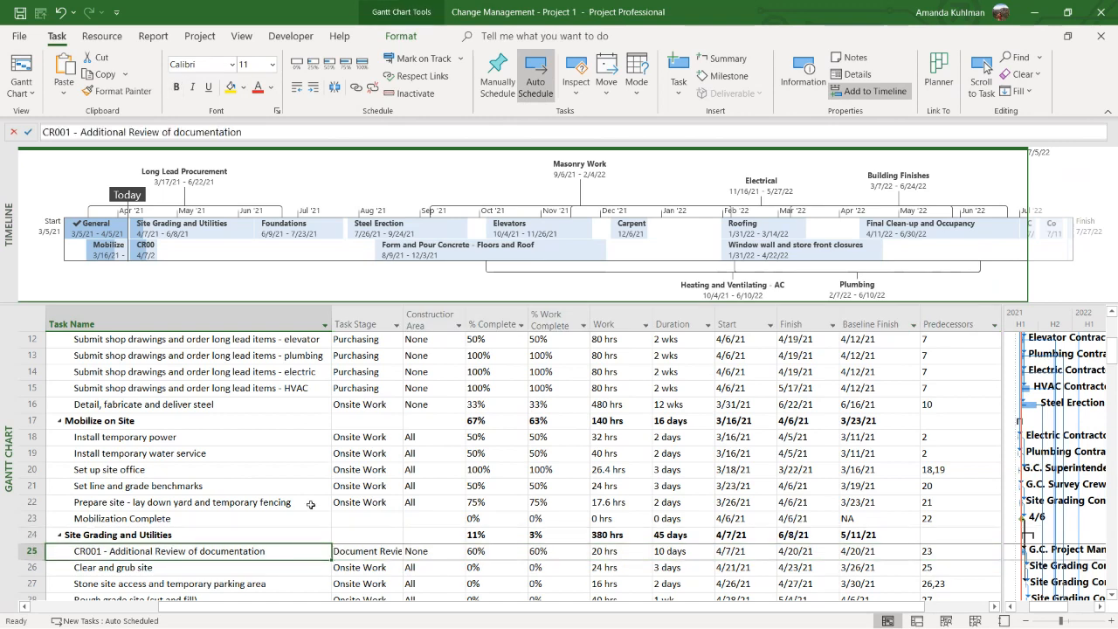
left_click(411, 92)
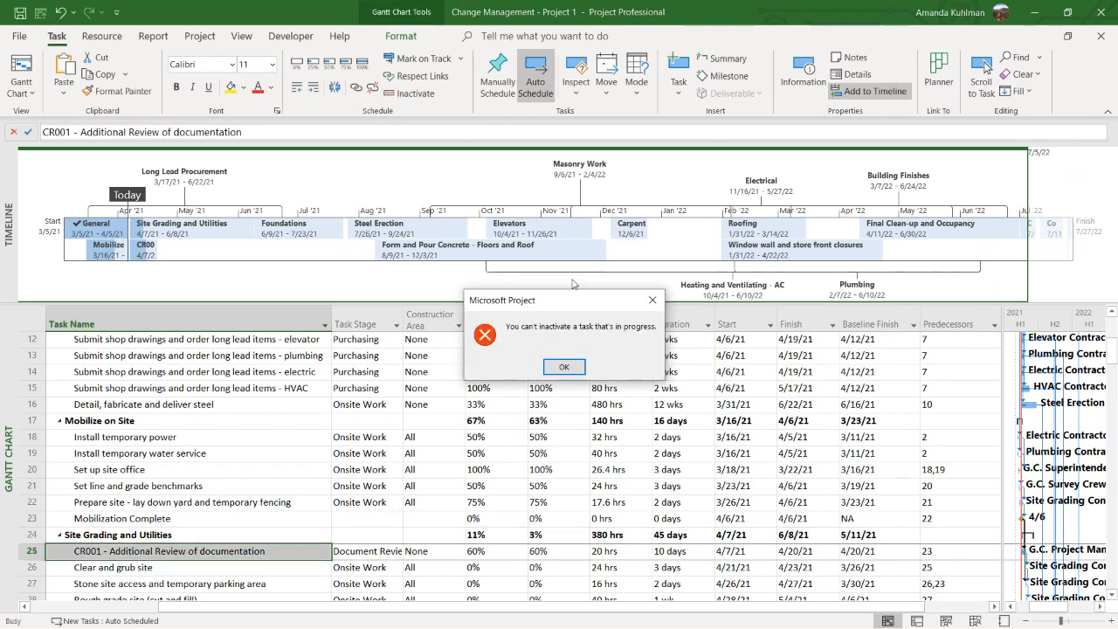
left_click(563, 366)
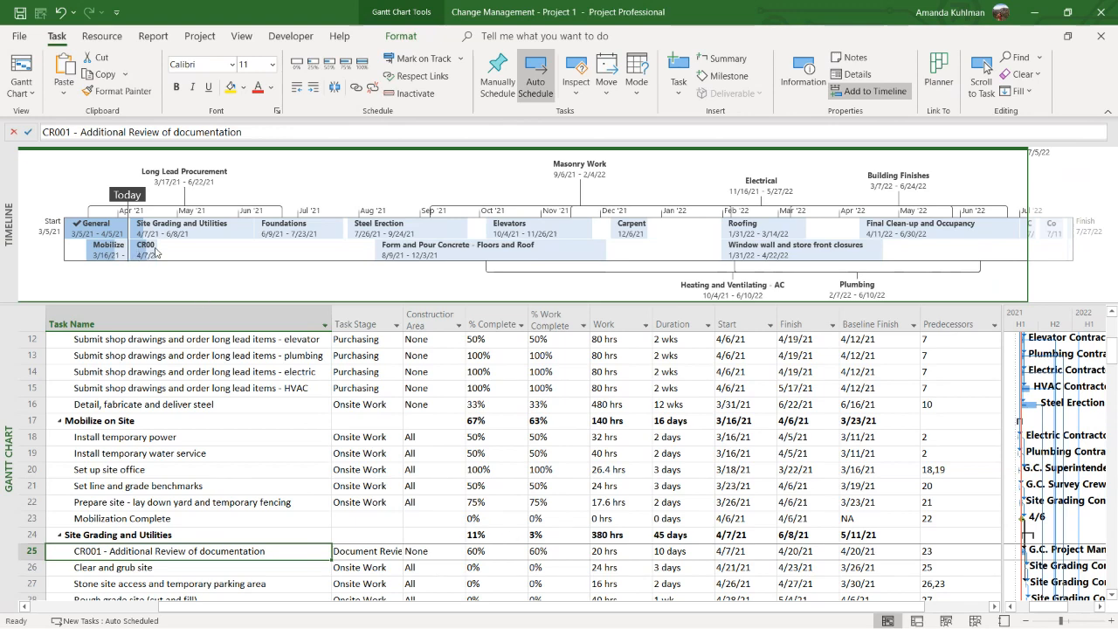
Move CR001 above the Site Grading and Utilities summary and outdent it one level, checking its bar and the neighbouring phase on the Timeline
mouse_move(150, 255)
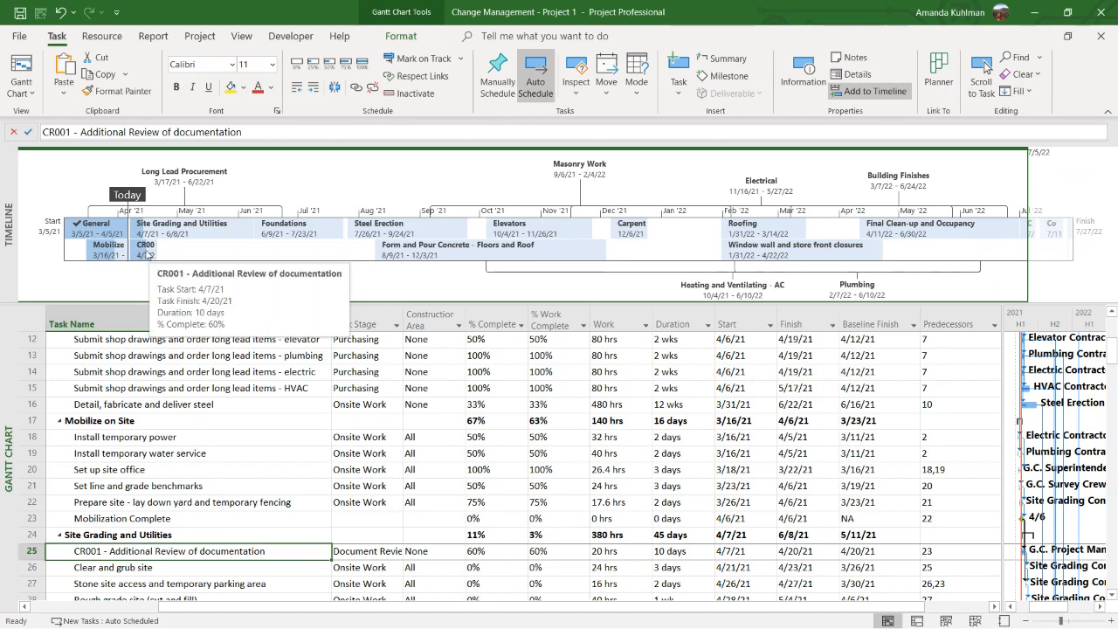
mouse_move(150, 236)
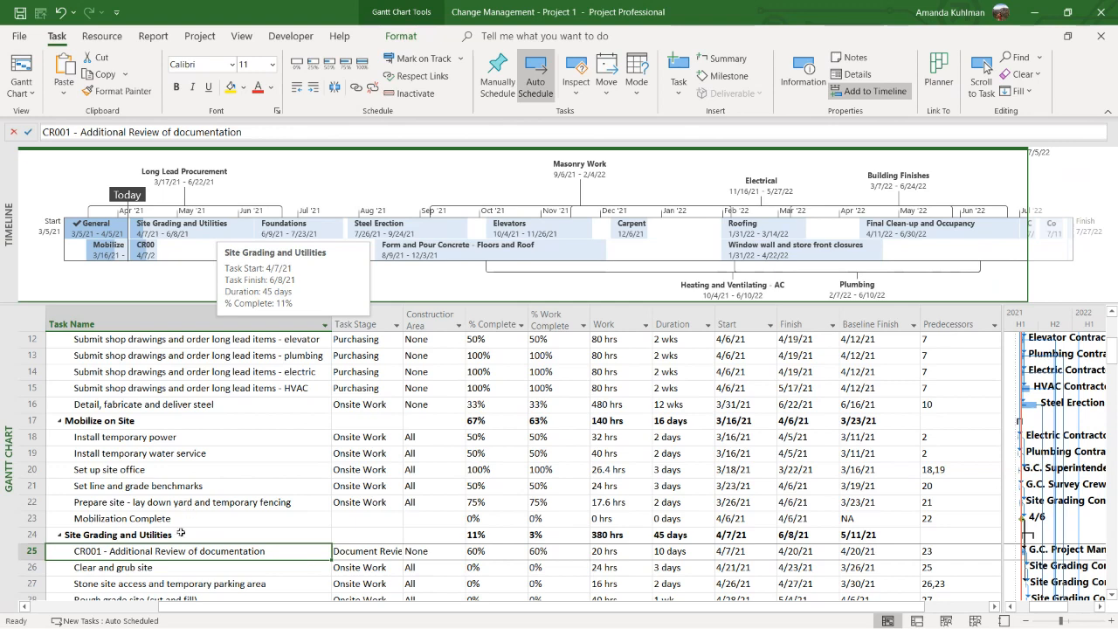
left_click_drag(33, 551, 33, 527)
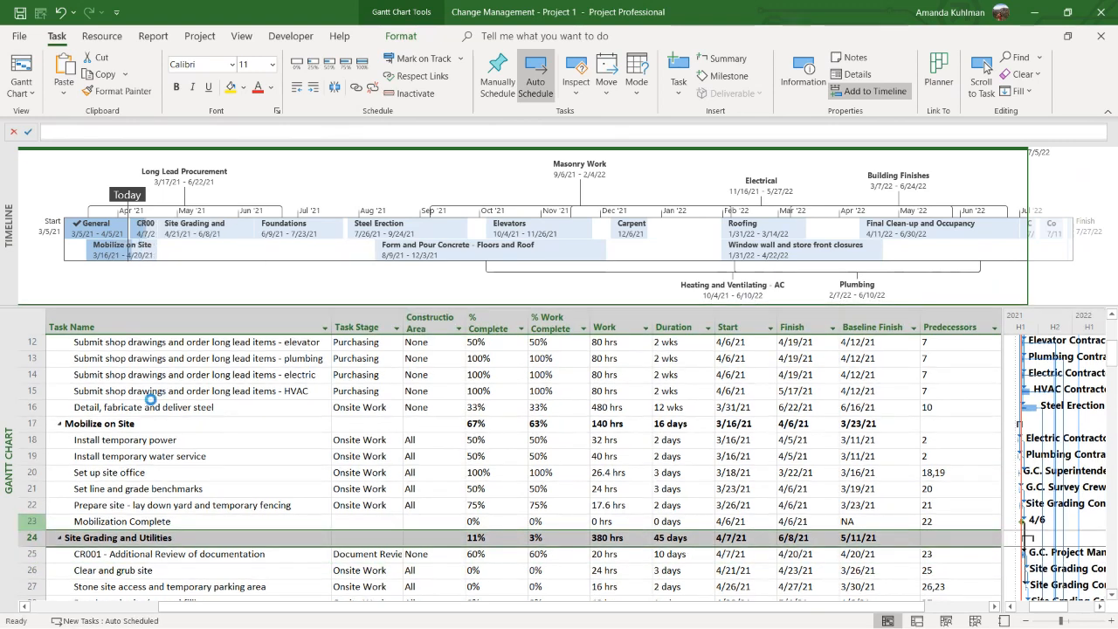
left_click(297, 86)
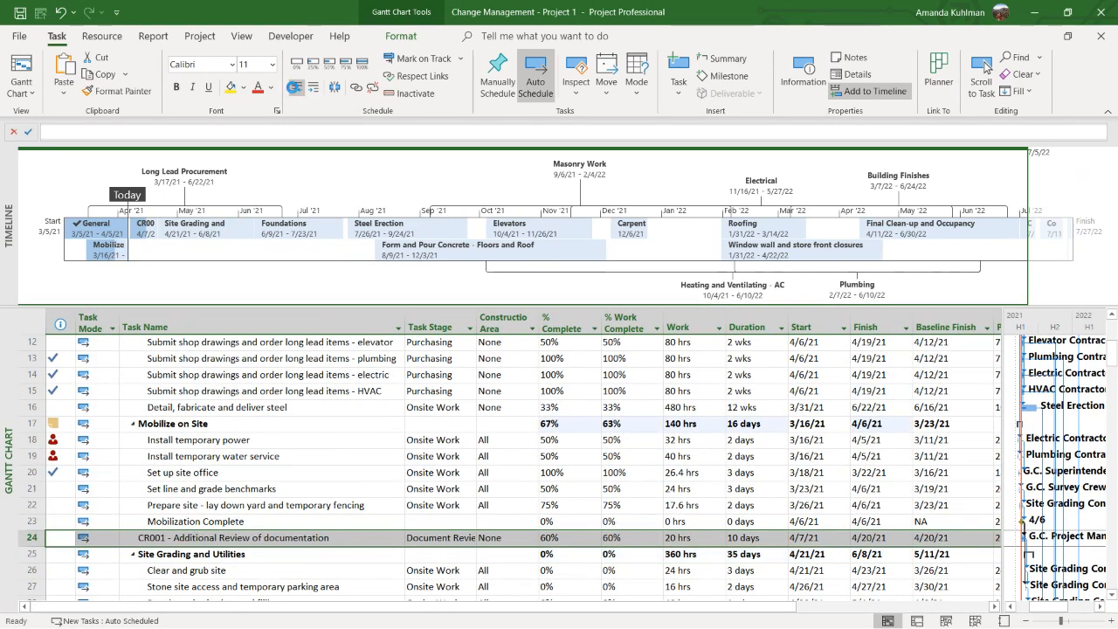
mouse_move(144, 229)
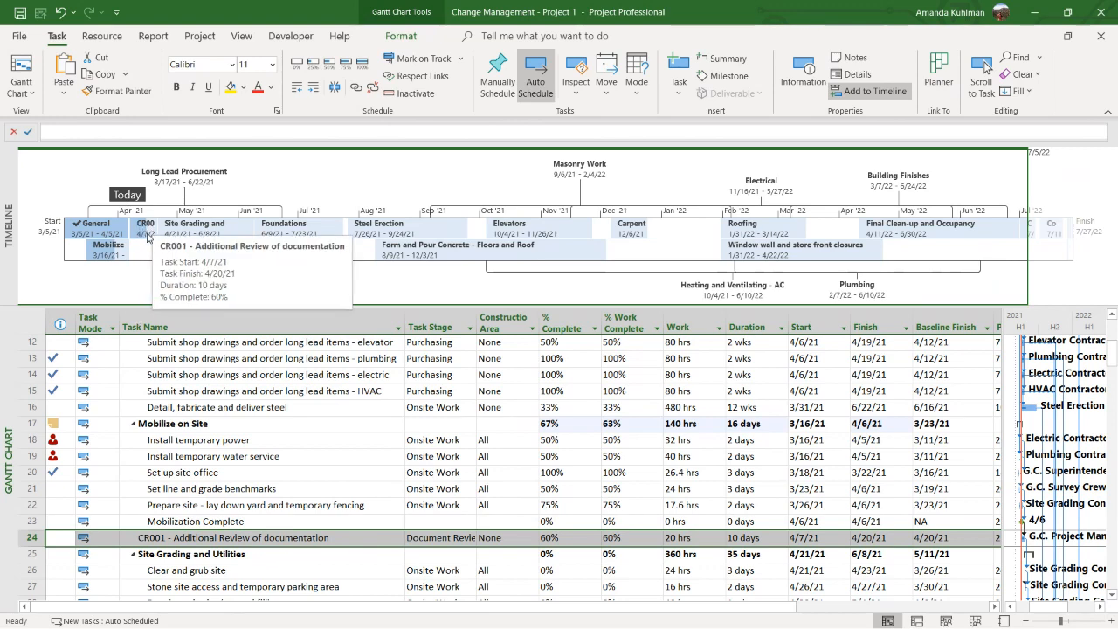
mouse_move(195, 237)
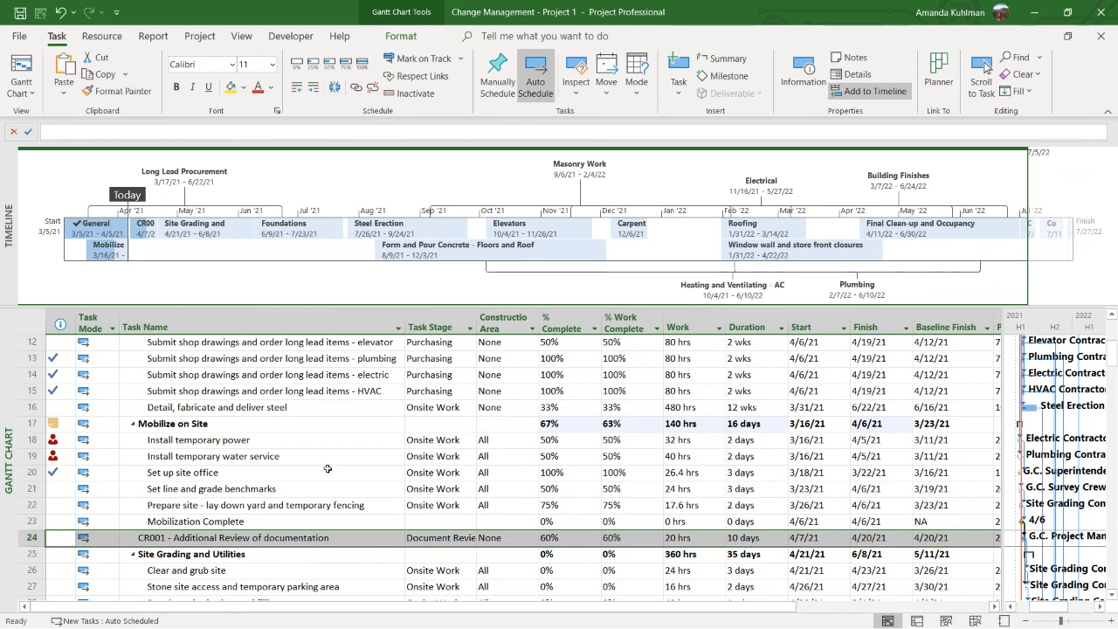
Widen the Task Stage column, group the tasks by task stage and select CR001 in the Document Review group
scroll(487, 484, "down", 1)
left_click_drag(476, 325, 518, 325)
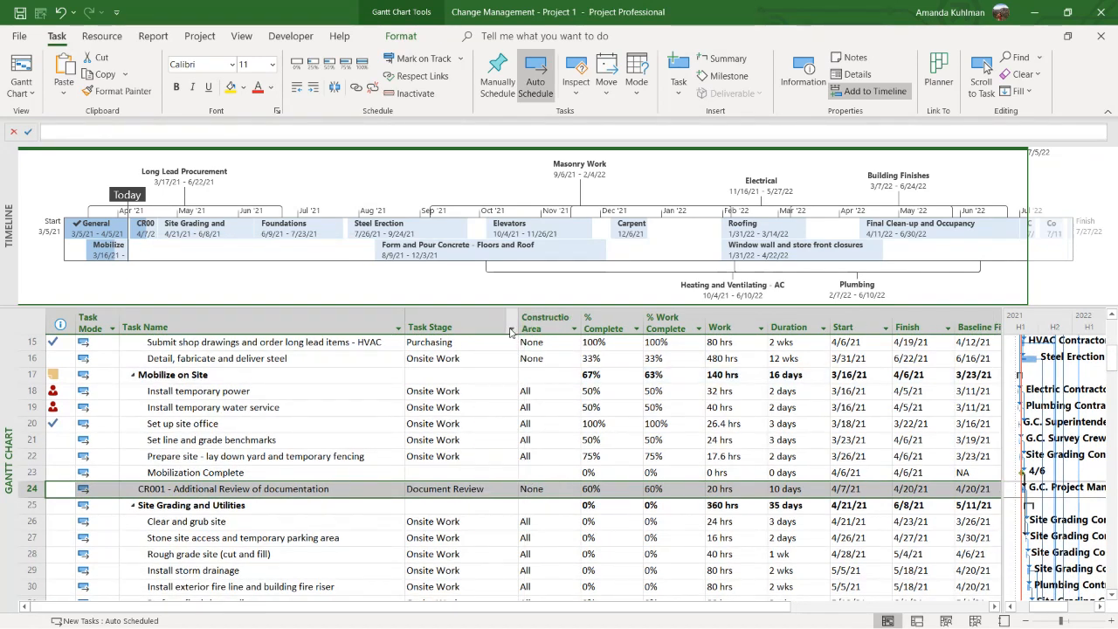
left_click(511, 328)
left_click(471, 331)
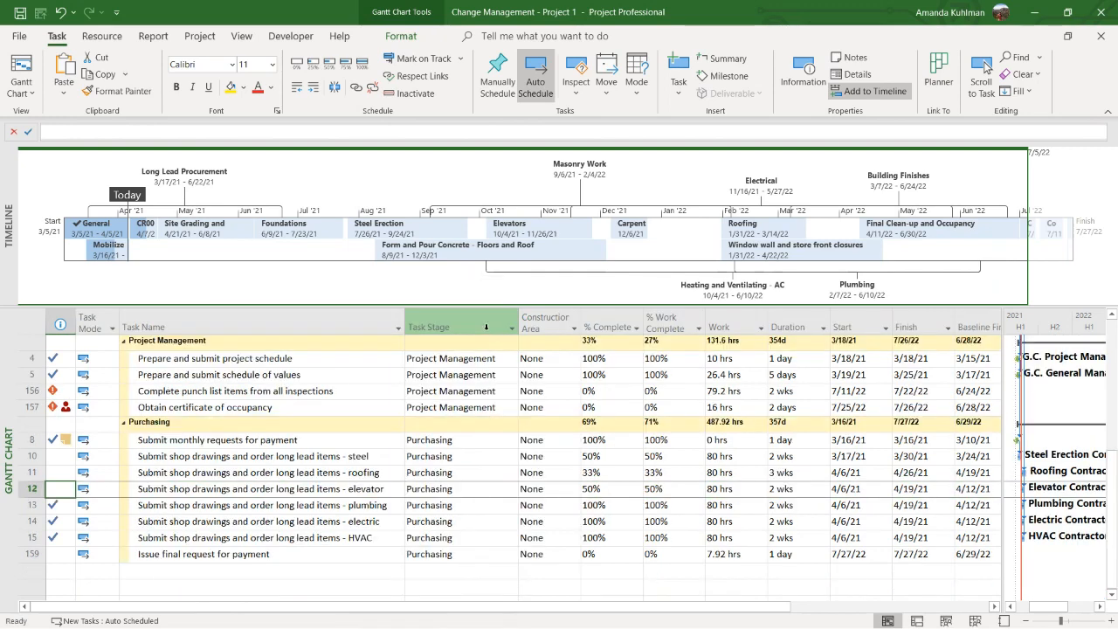
scroll(268, 442, "up", 5)
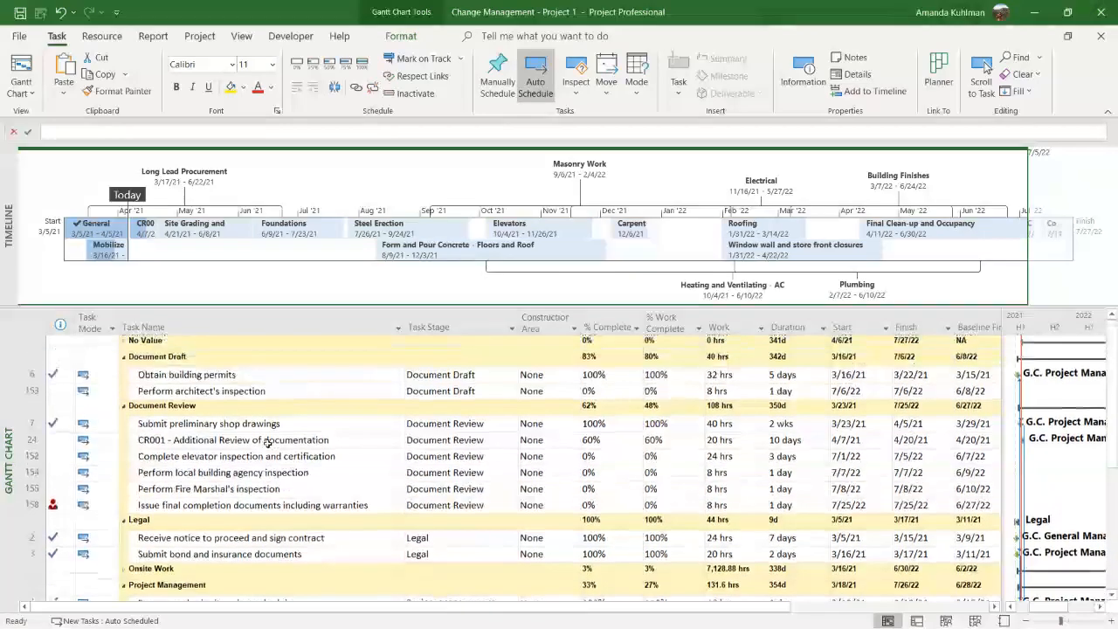
left_click(180, 444)
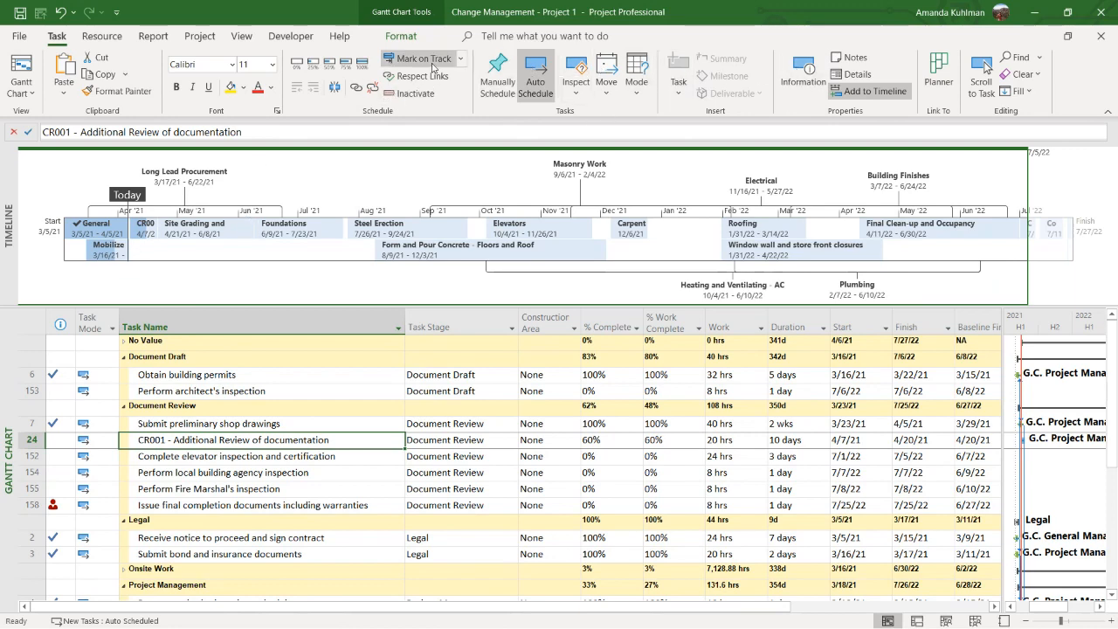
Hide the Timeline and remove the Task Stage grouping from the task table
left_click(241, 36)
left_click(779, 58)
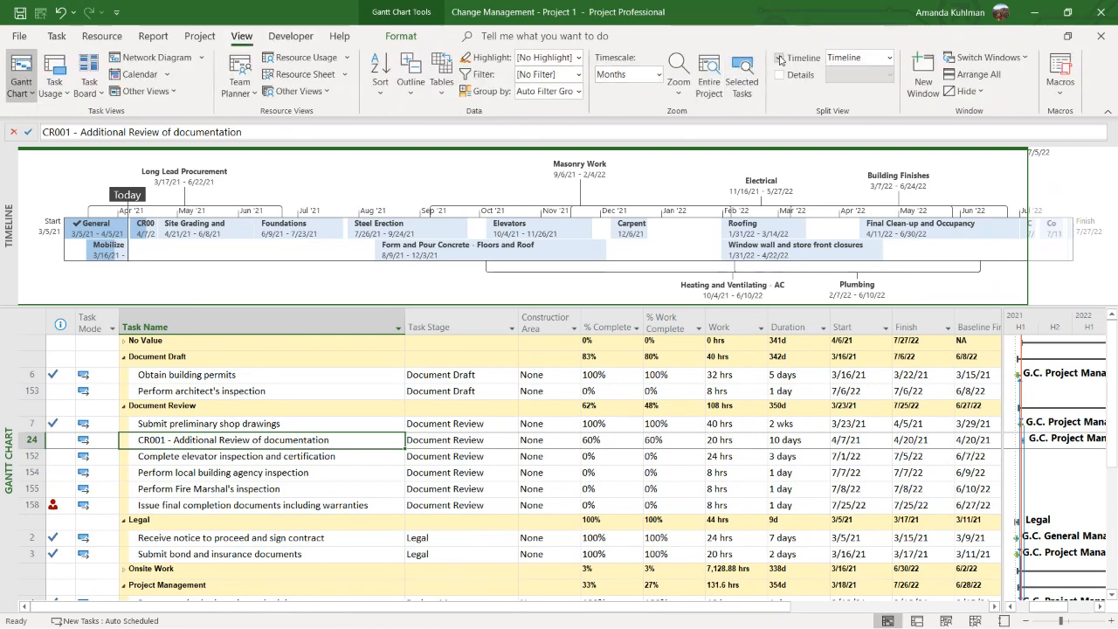
left_click(512, 166)
left_click(406, 245)
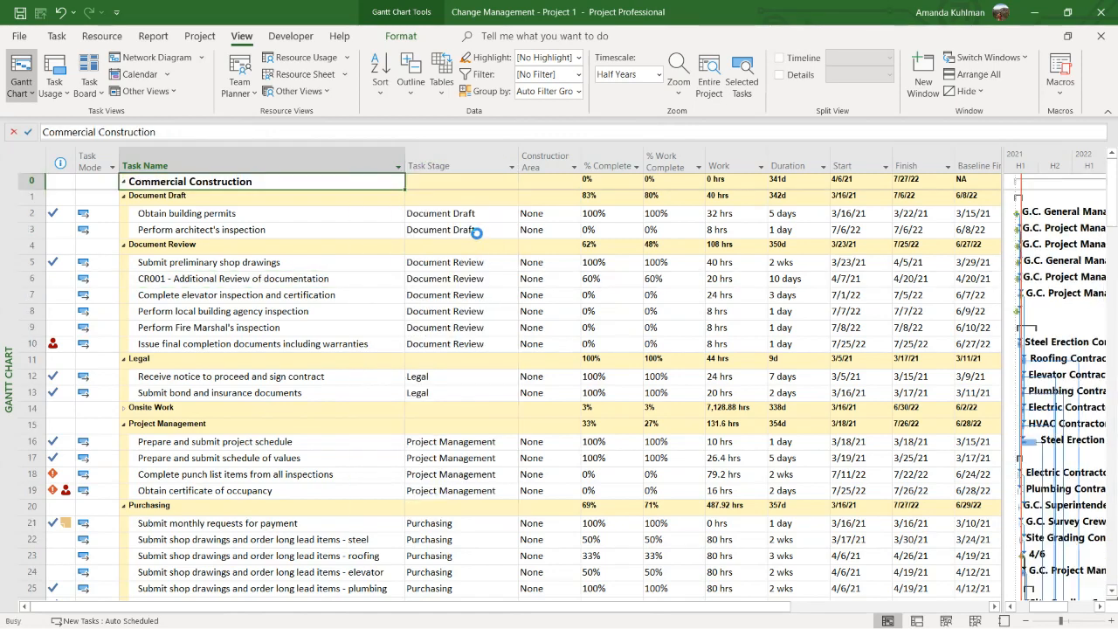
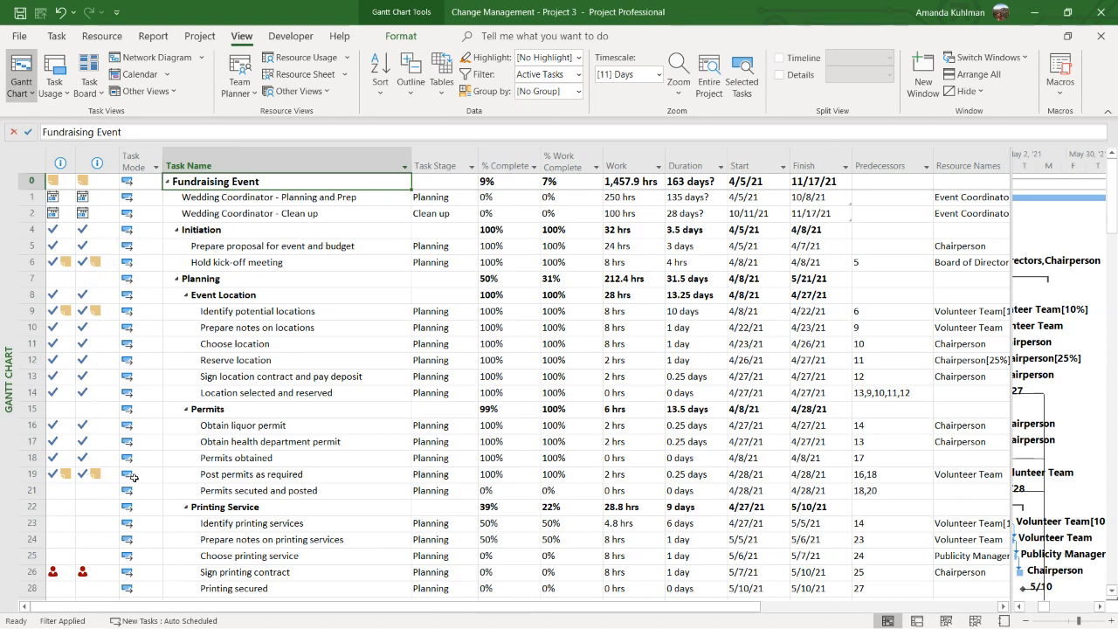
Look through the active Fundraising Event tasks, then highlight the milestones in the task table
scroll(326, 475, "down", 3)
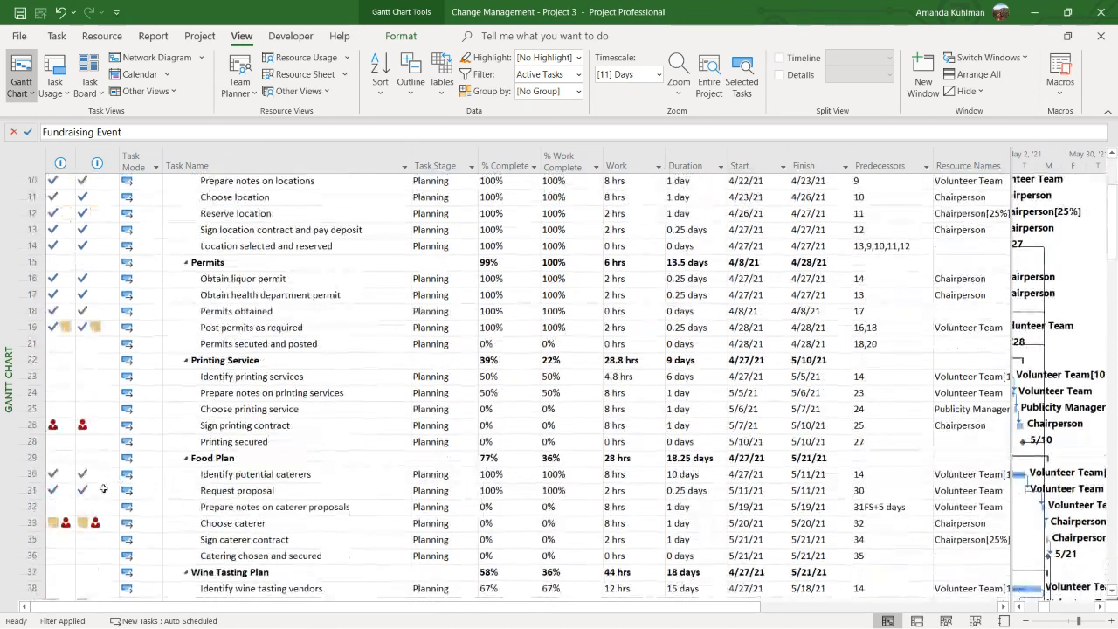
scroll(288, 455, "up", 3)
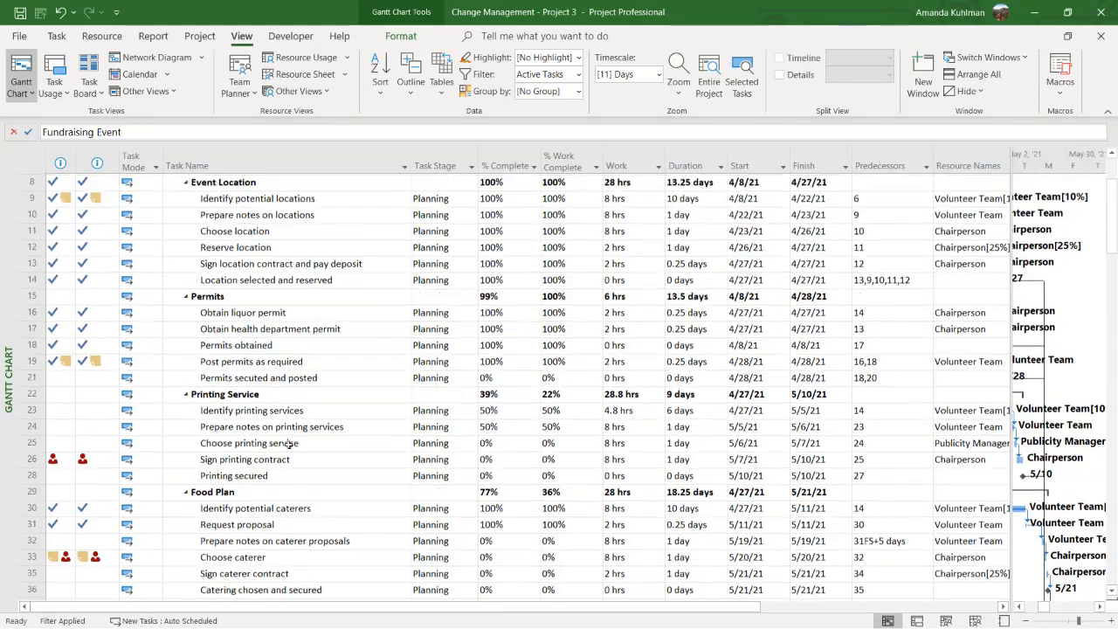
left_click(577, 57)
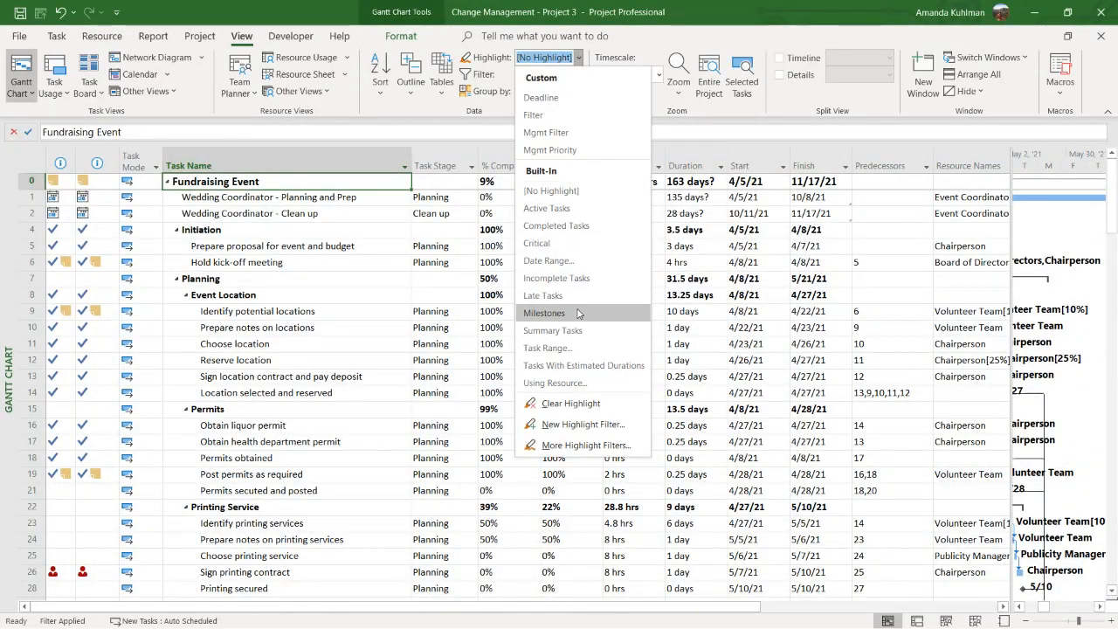
left_click(541, 310)
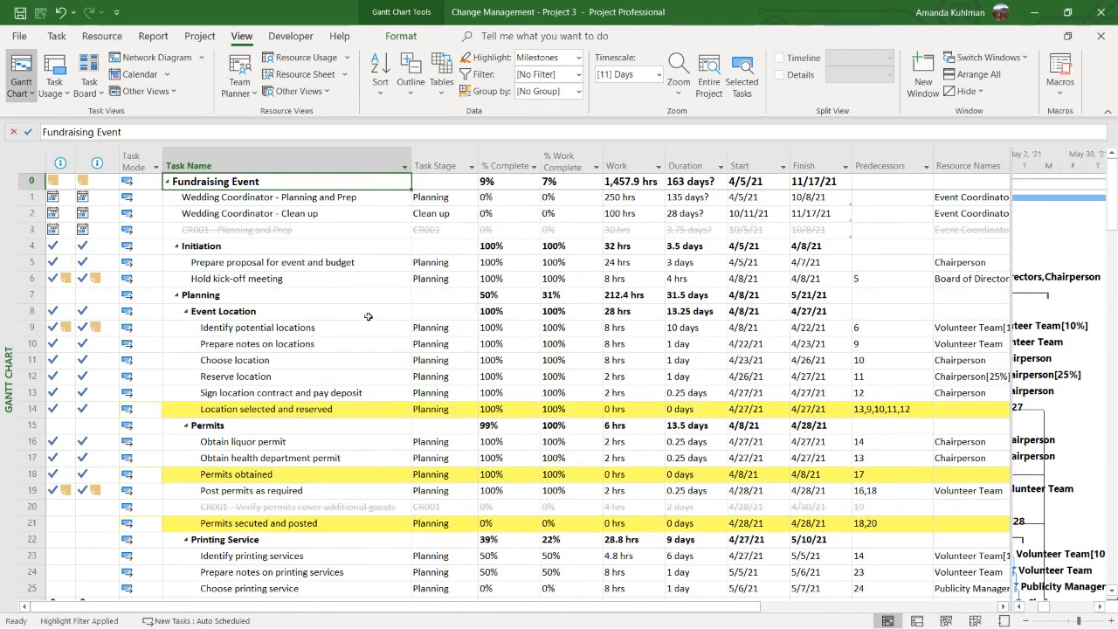
scroll(367, 316, "down", 2)
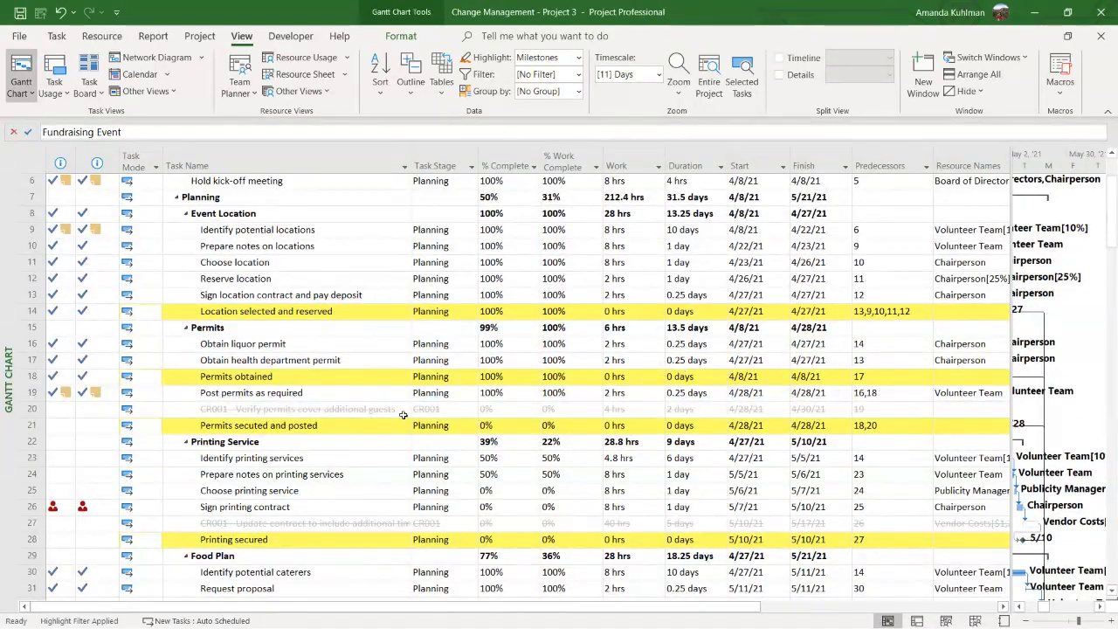
Filter the task table to Active Tasks again and remove the milestone highlighting
left_click(578, 74)
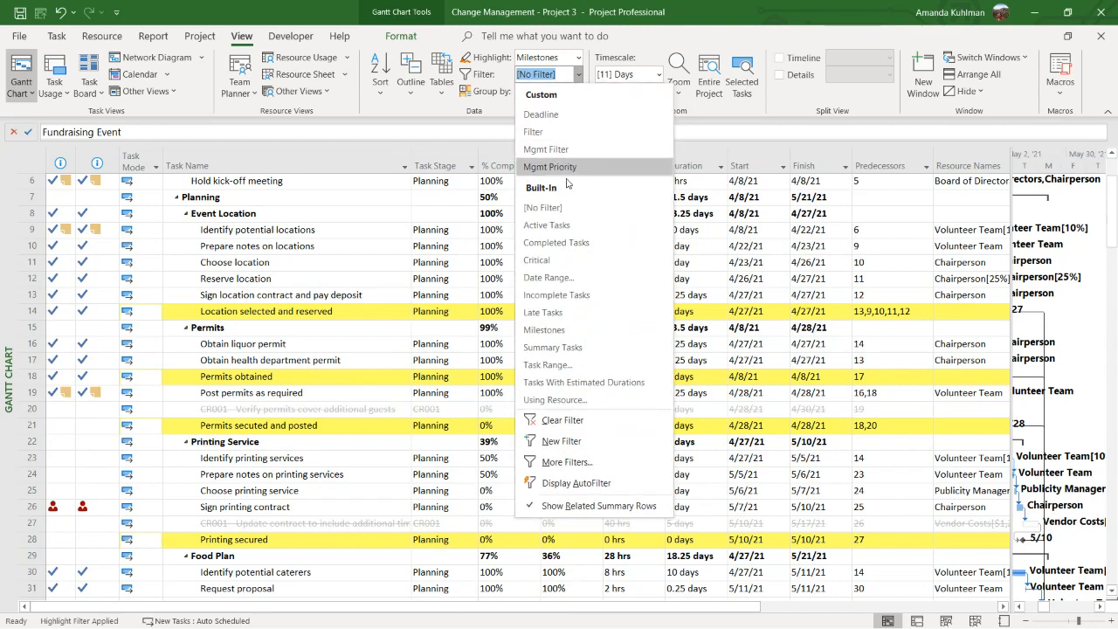
left_click(561, 225)
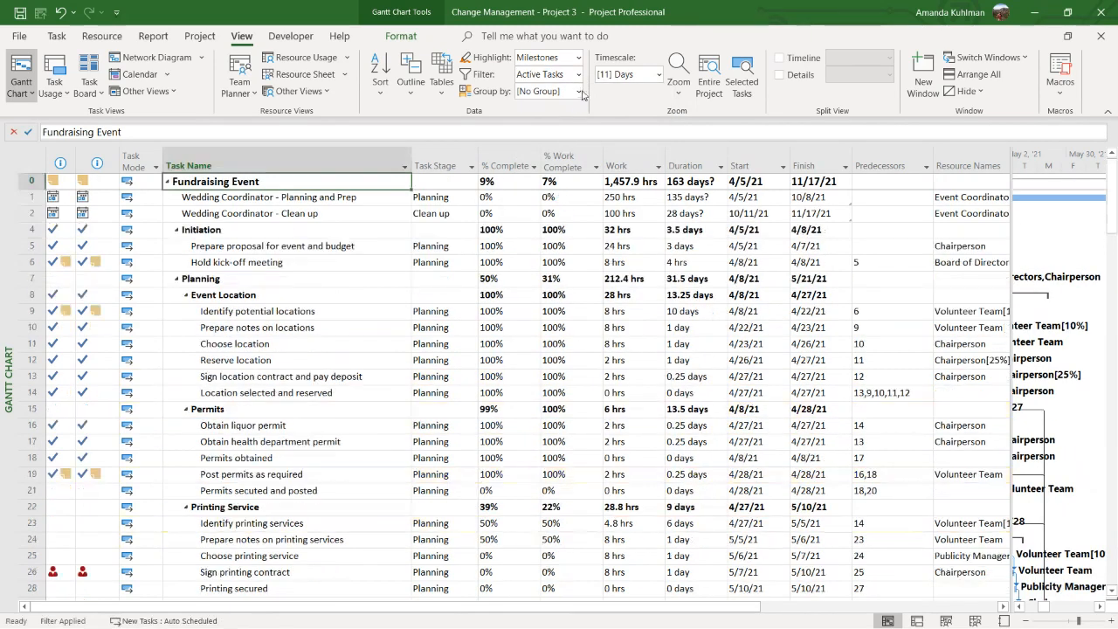
left_click(577, 57)
left_click(550, 183)
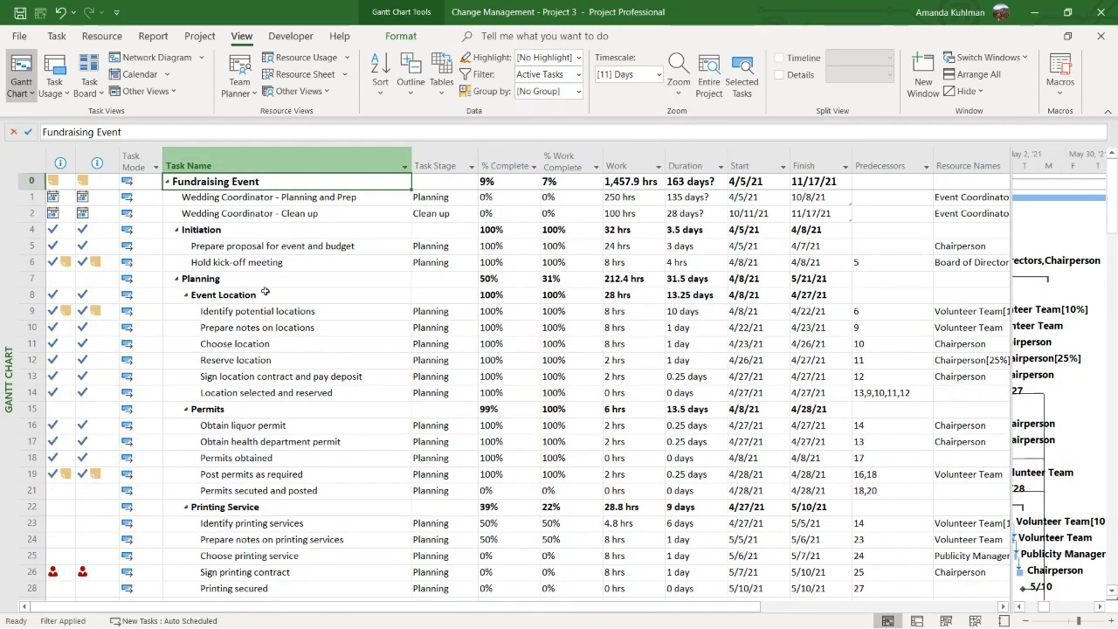
Collapse the Initiation, Planning, Preparation and Event Day summary tasks
left_click(178, 230)
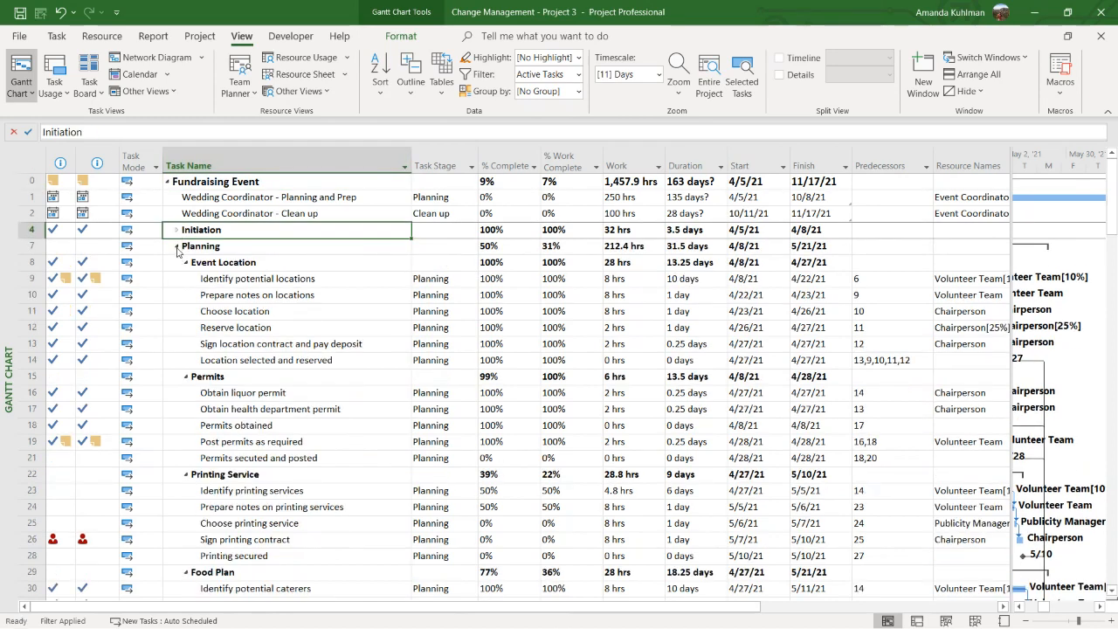
left_click(178, 248)
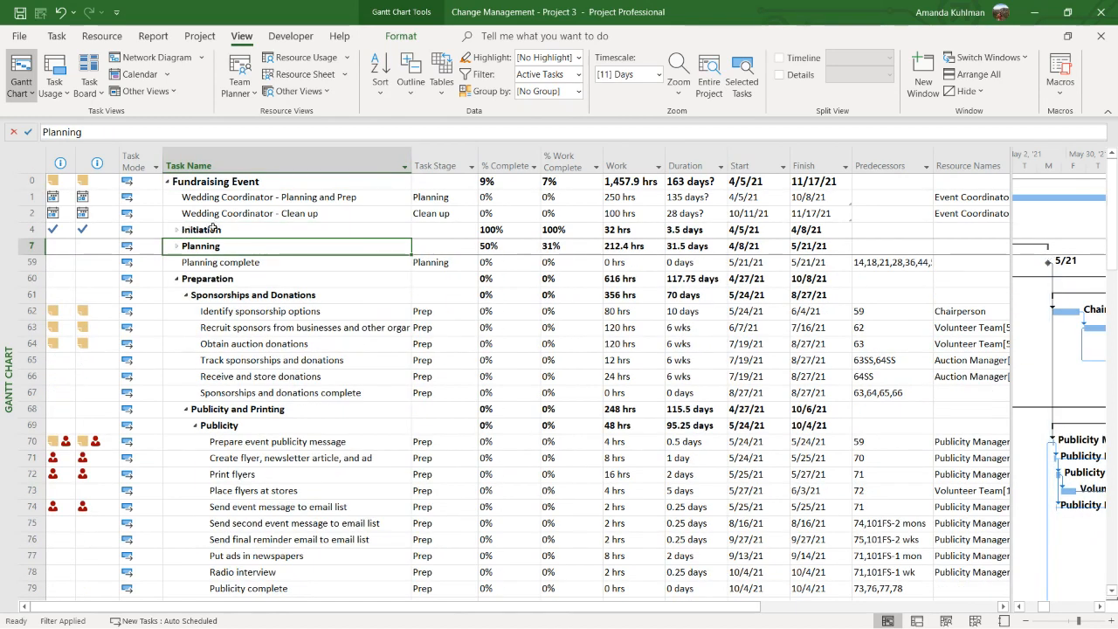
left_click(230, 230)
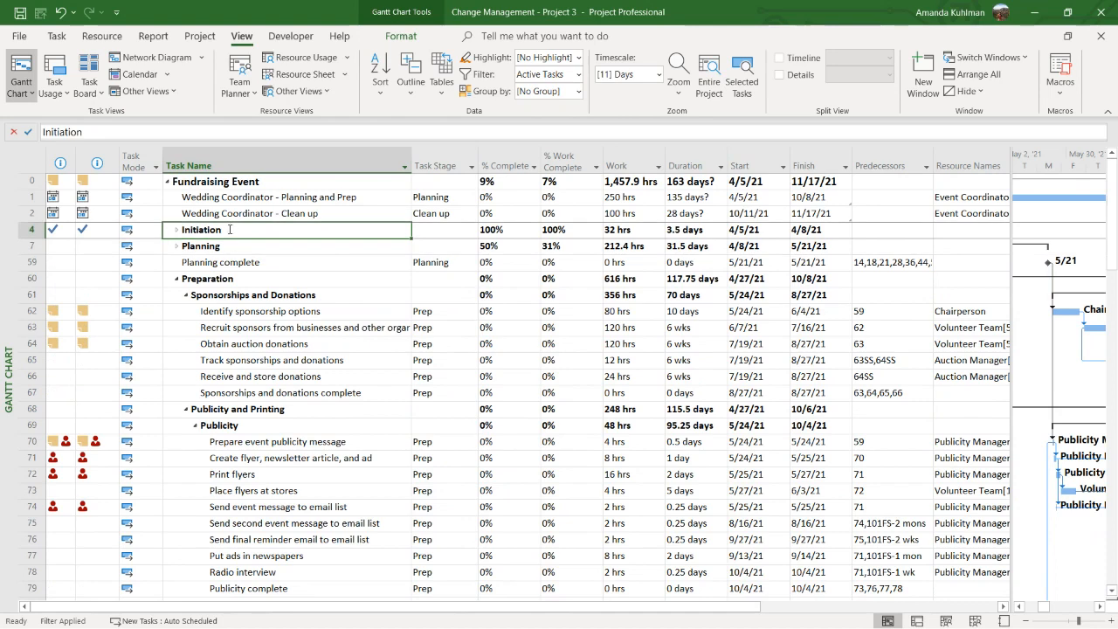
left_click(178, 279)
left_click(177, 313)
left_click(177, 312)
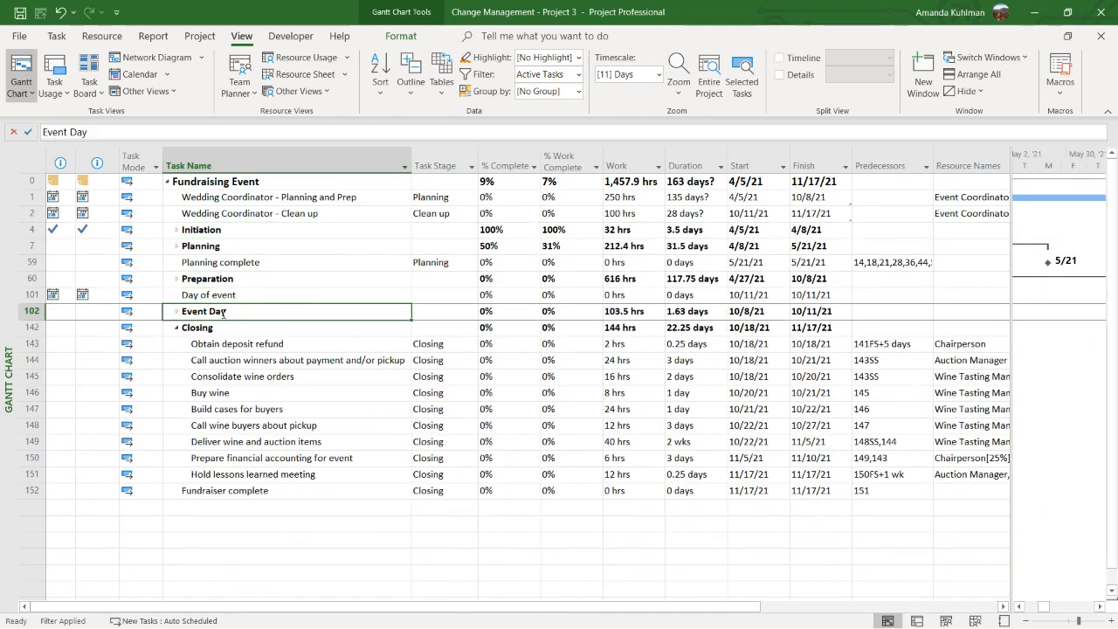
Expand the Event Day, Preparation, Planning and Initiation summary tasks again
left_click(176, 310)
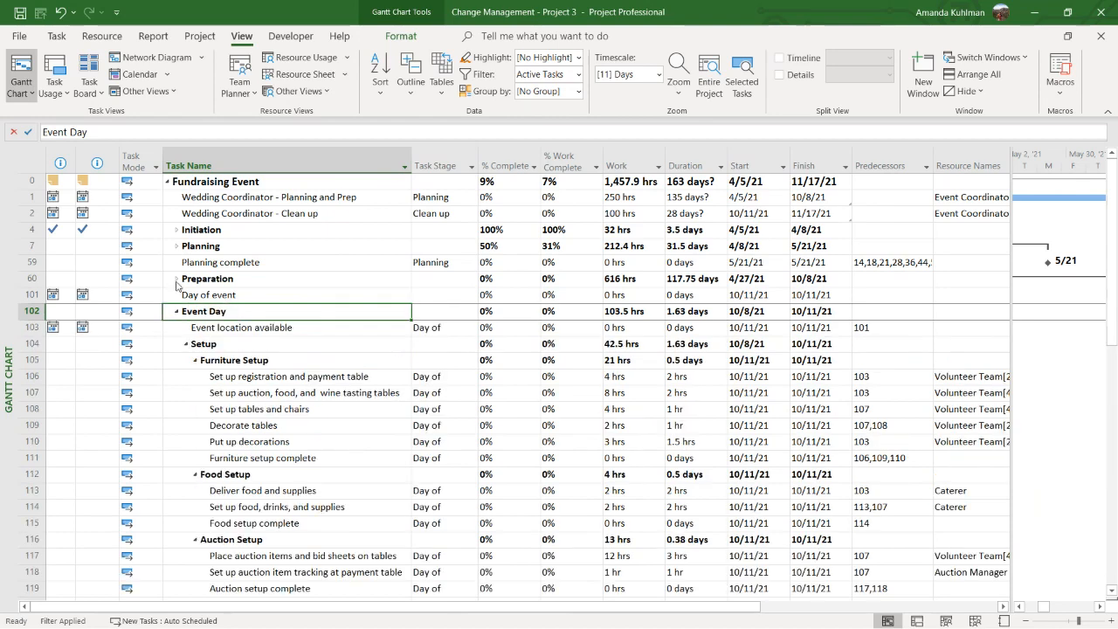
left_click(176, 278)
left_click(175, 246)
left_click(177, 230)
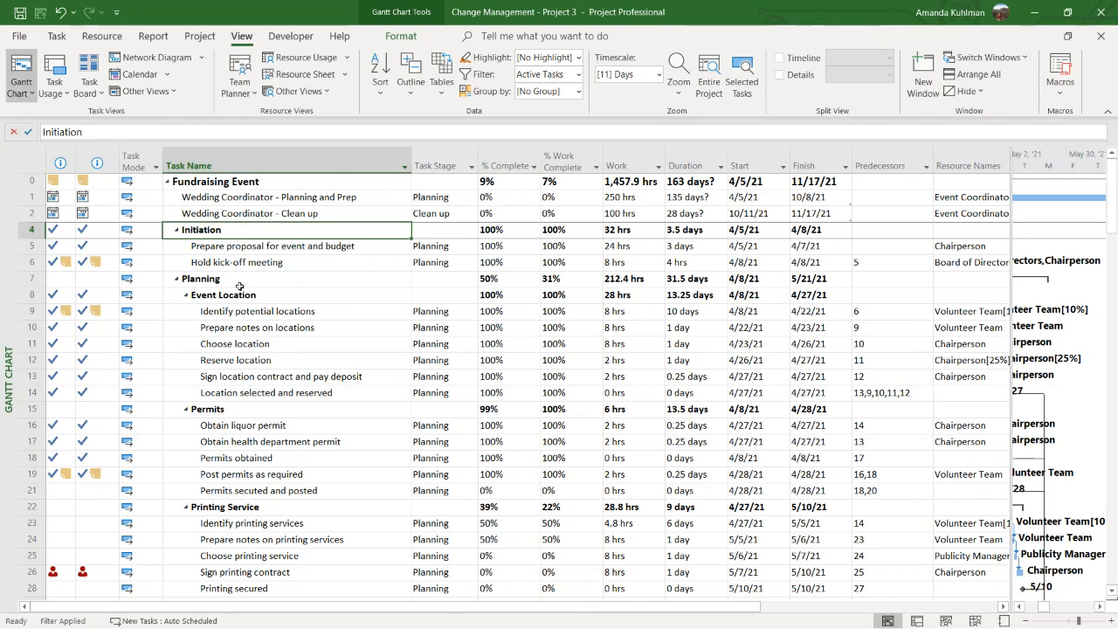
Check the Task Stage options for Wedding Coordinator - Planning and Prep, keep Planning, and look through the stages of the other tasks
left_click_drag(239, 288, 254, 472)
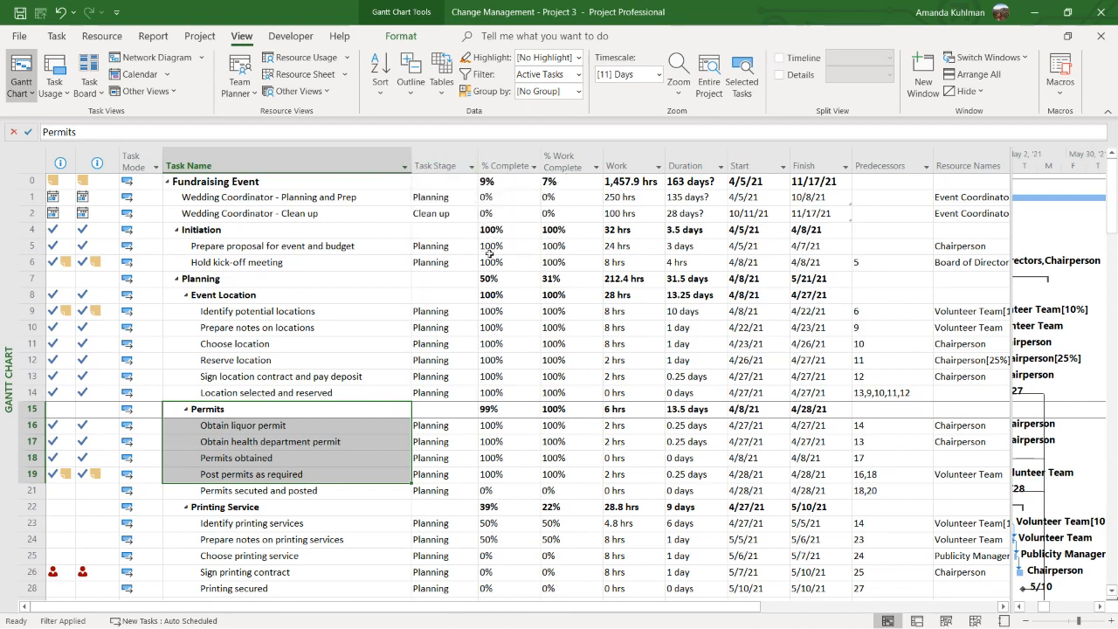
left_click(463, 197)
left_click(470, 197)
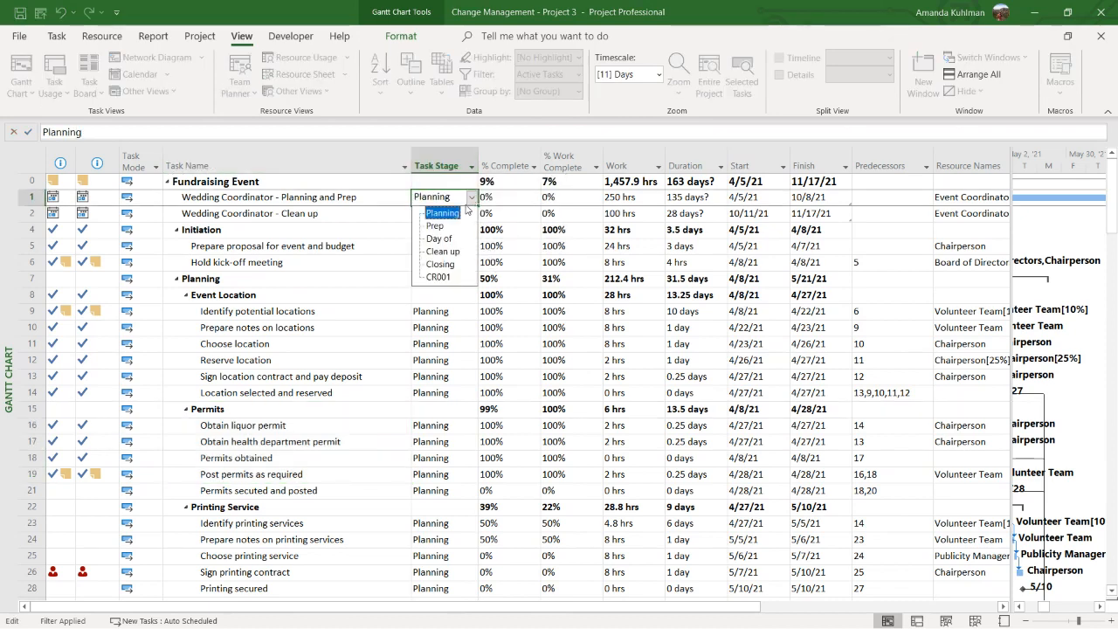
left_click(451, 213)
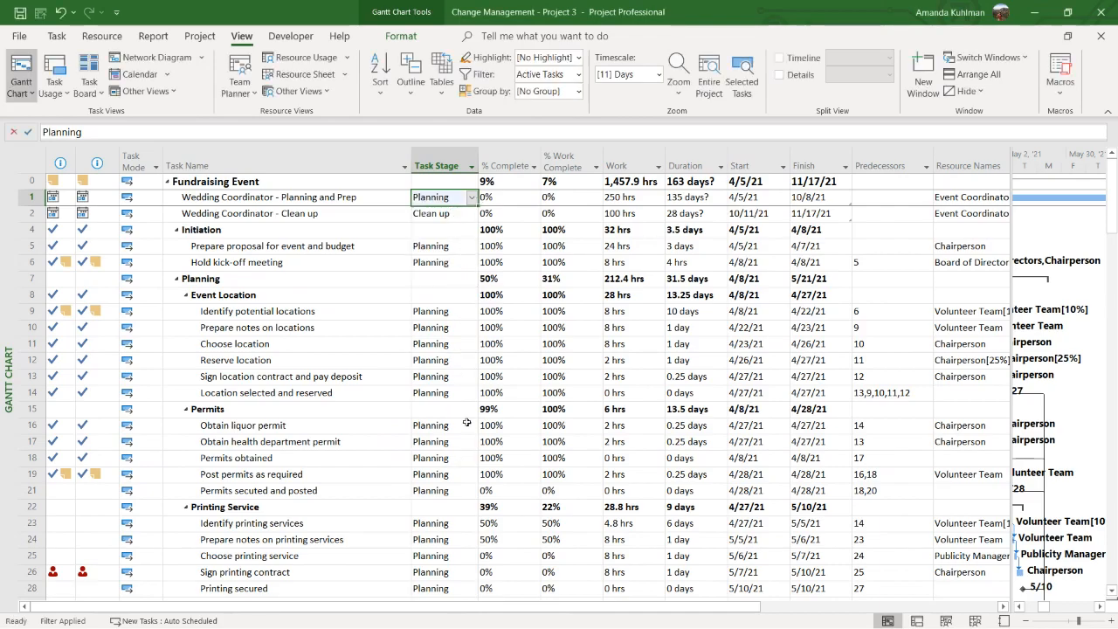
scroll(468, 422, "down", 20)
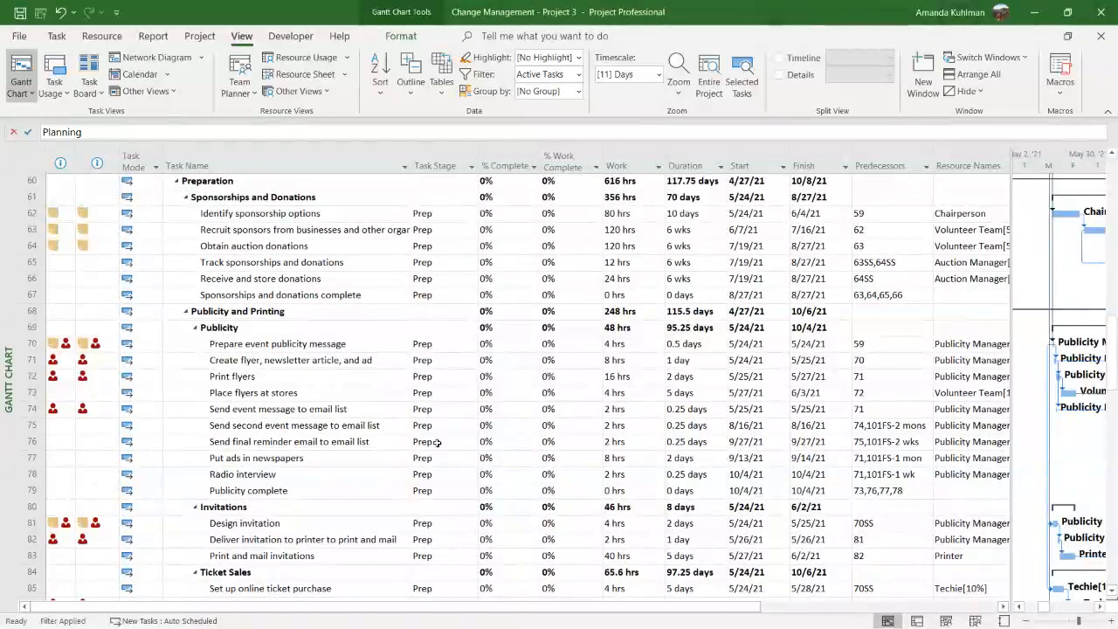
scroll(437, 443, "up", 20)
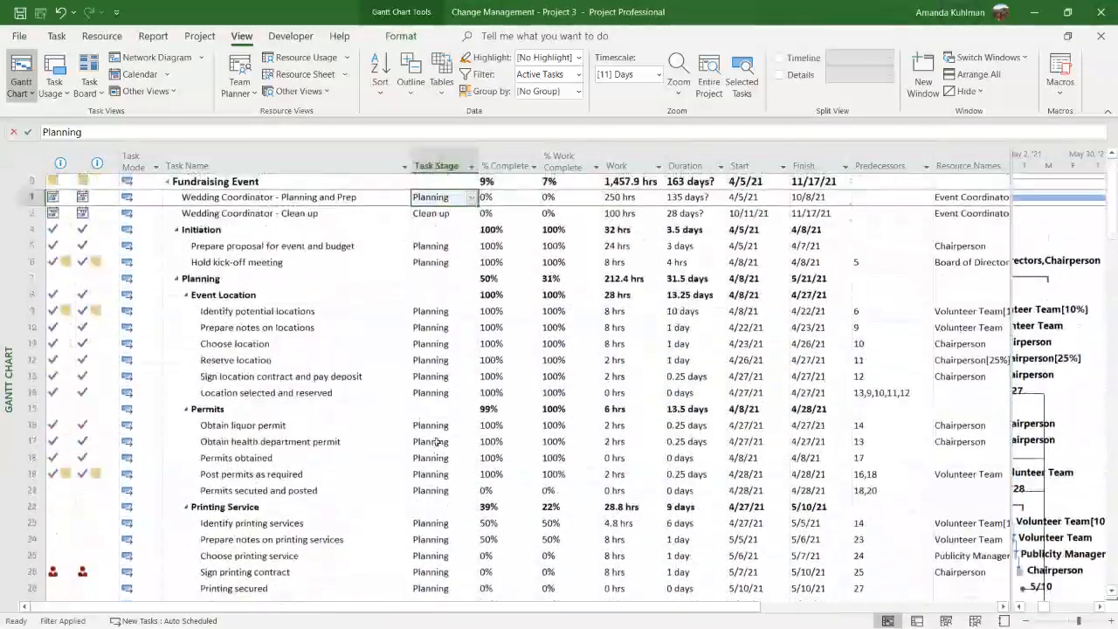
Show the Variance table and examine the baseline dates, such as the Baseline Start of Prepare proposal for event and budget
left_click(447, 100)
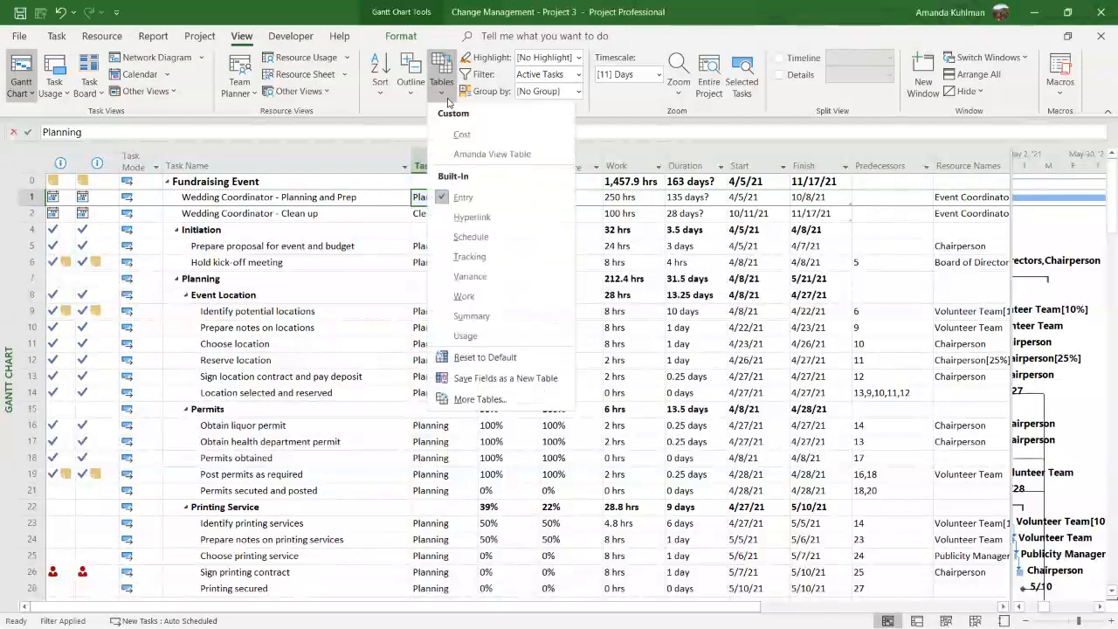
left_click(470, 276)
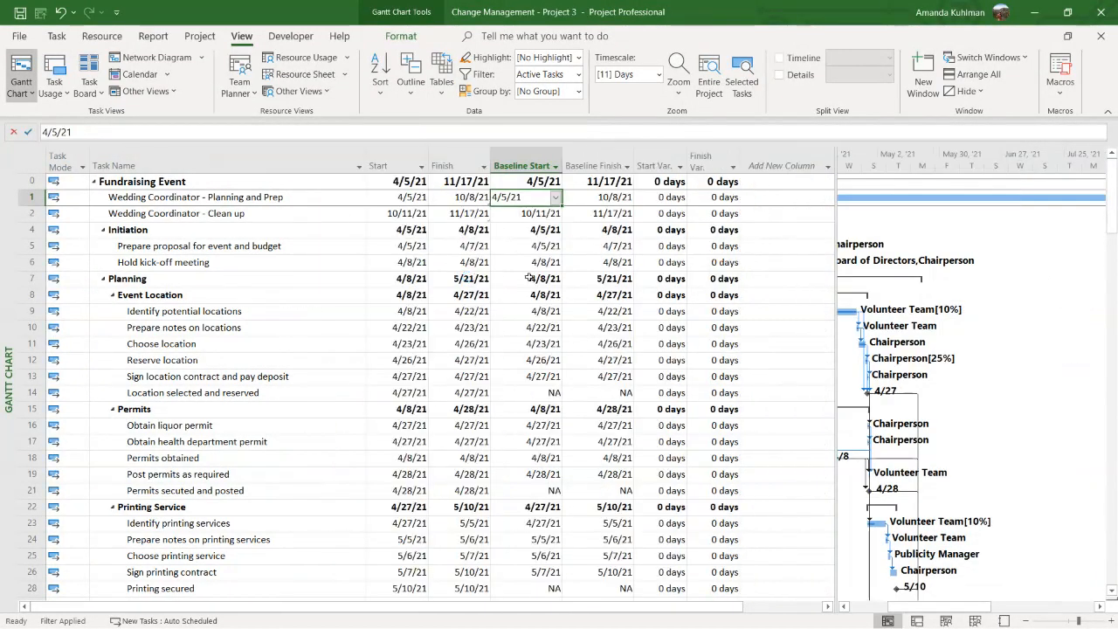
left_click(545, 248)
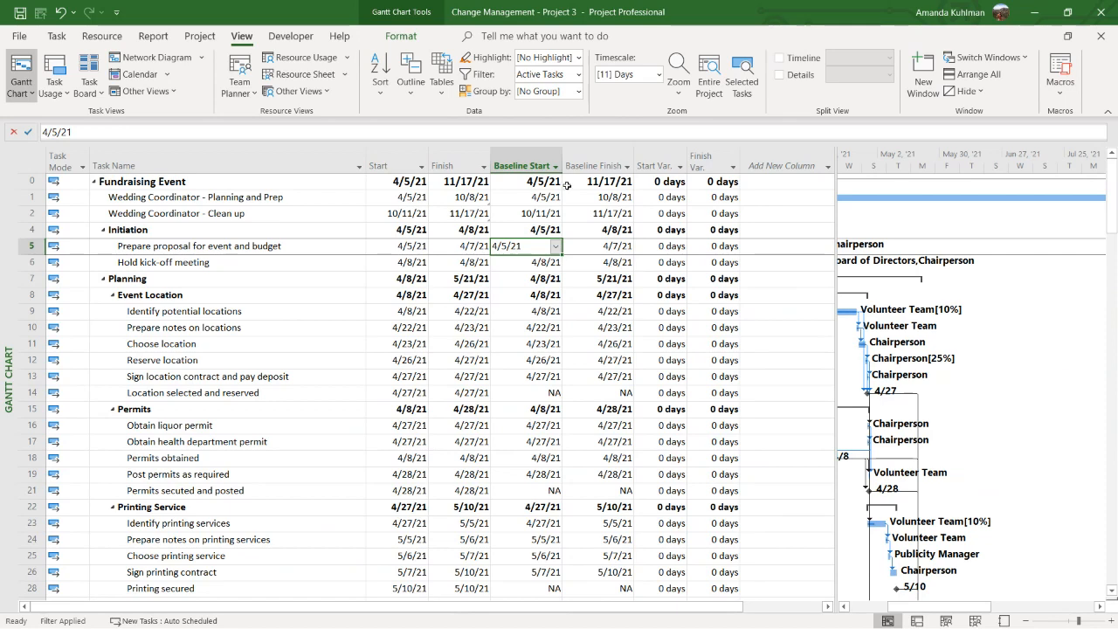
Show the Work table and examine the work variance of the Fundraising Event project summary
left_click(441, 83)
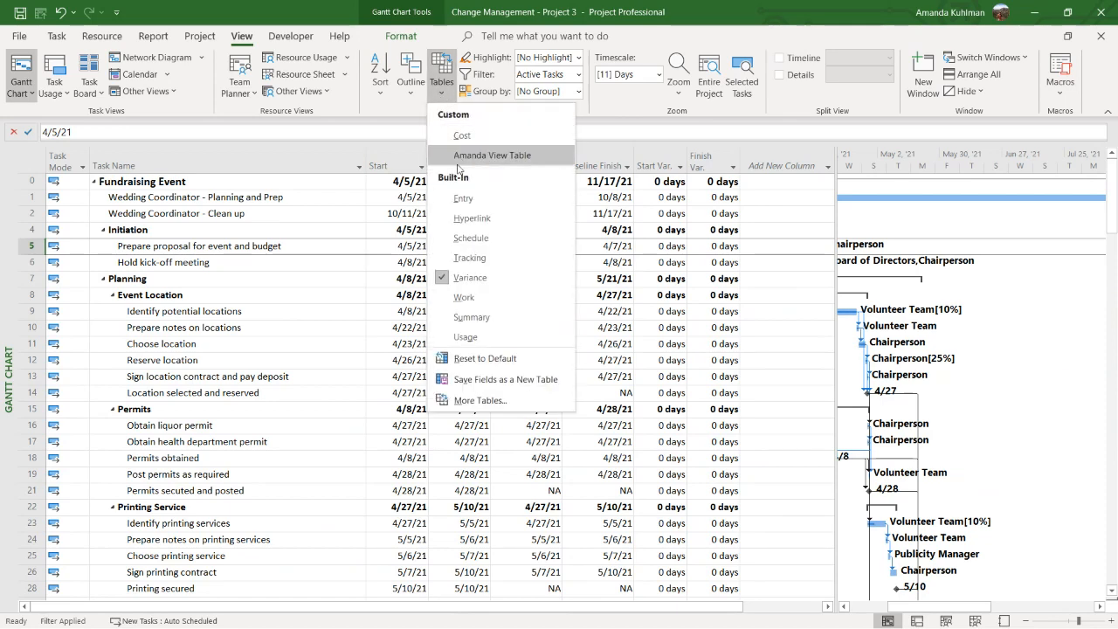
left_click(465, 297)
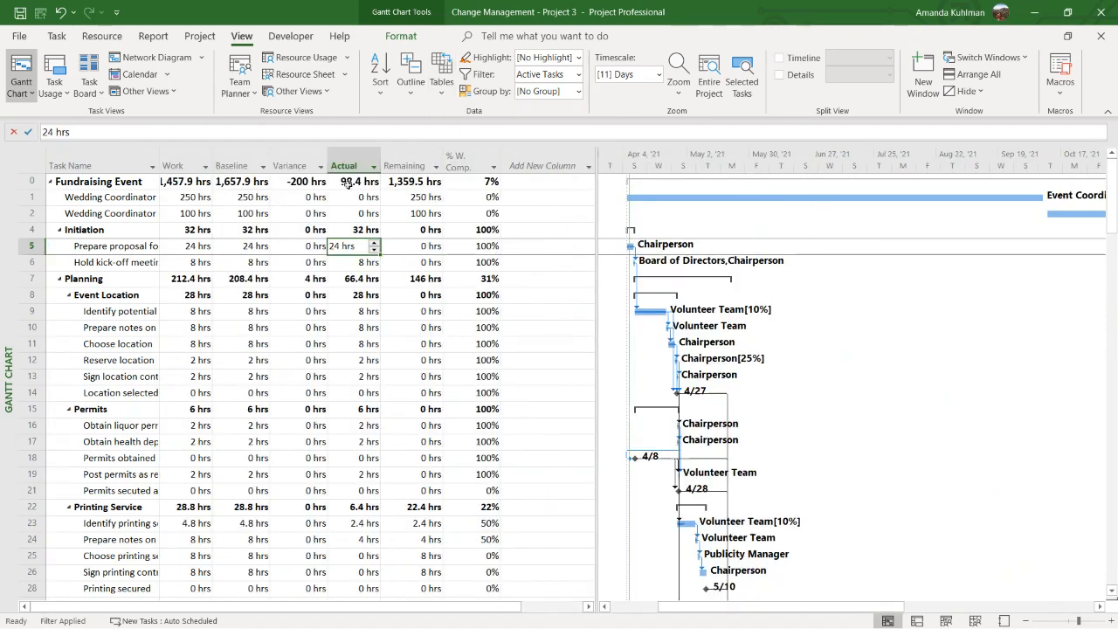
left_click(322, 167)
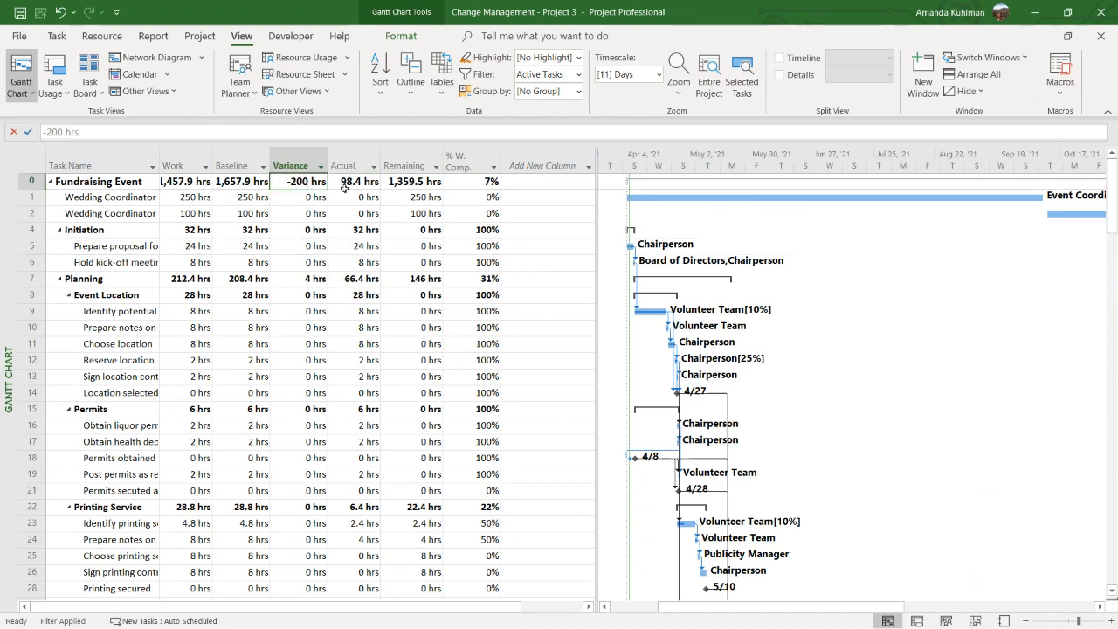
Return to the Entry table and widen the table area to uncover its columns up to Predecessors
left_click(441, 83)
left_click(466, 155)
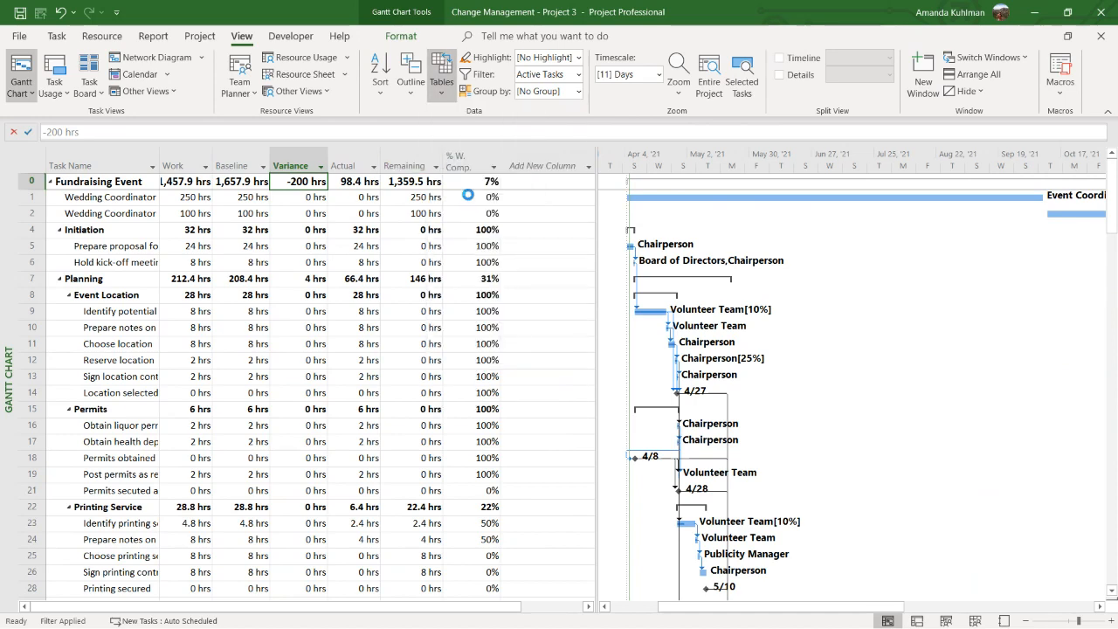
left_click_drag(605, 237, 885, 237)
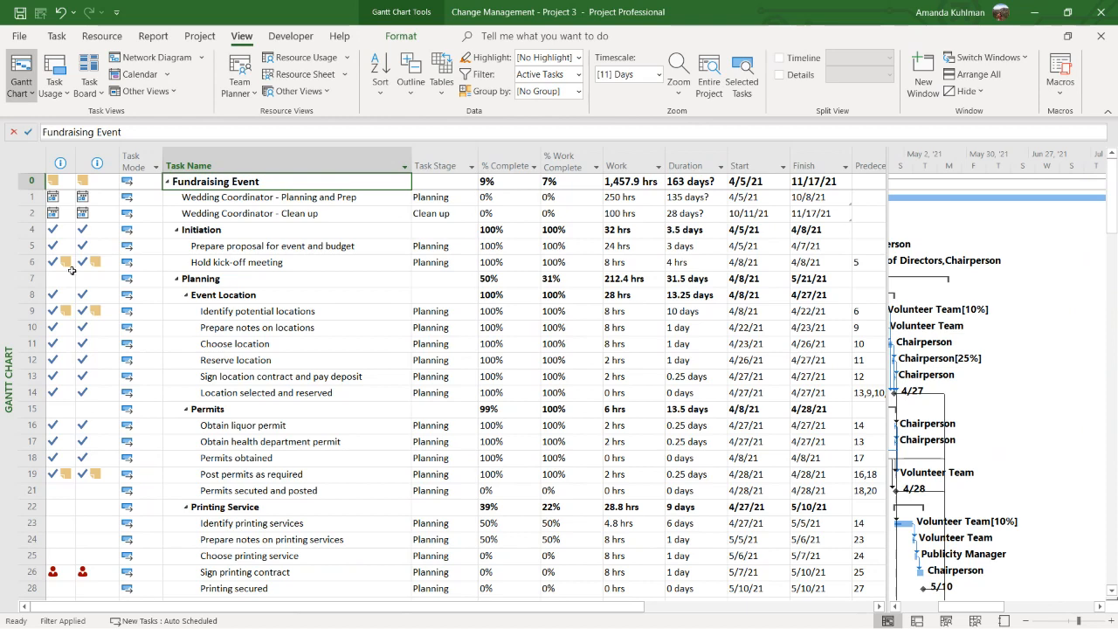
Look through the project outline, including Wedding Coordinator - Clean up, Event Location, Permits, Printing Service and Food Plan
left_click(289, 185)
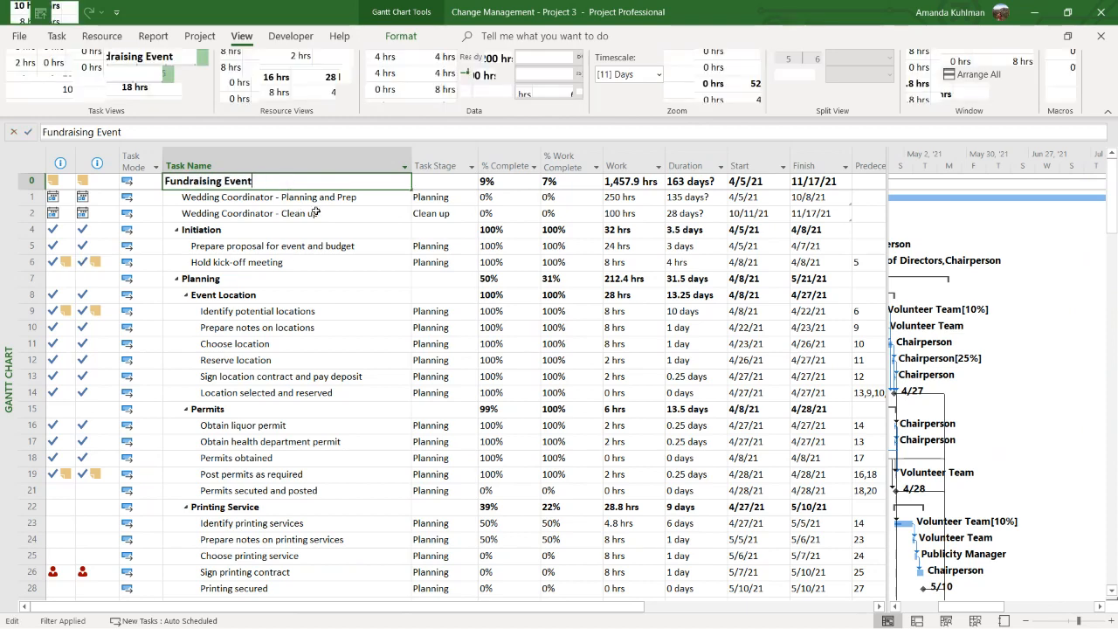
left_click(313, 212)
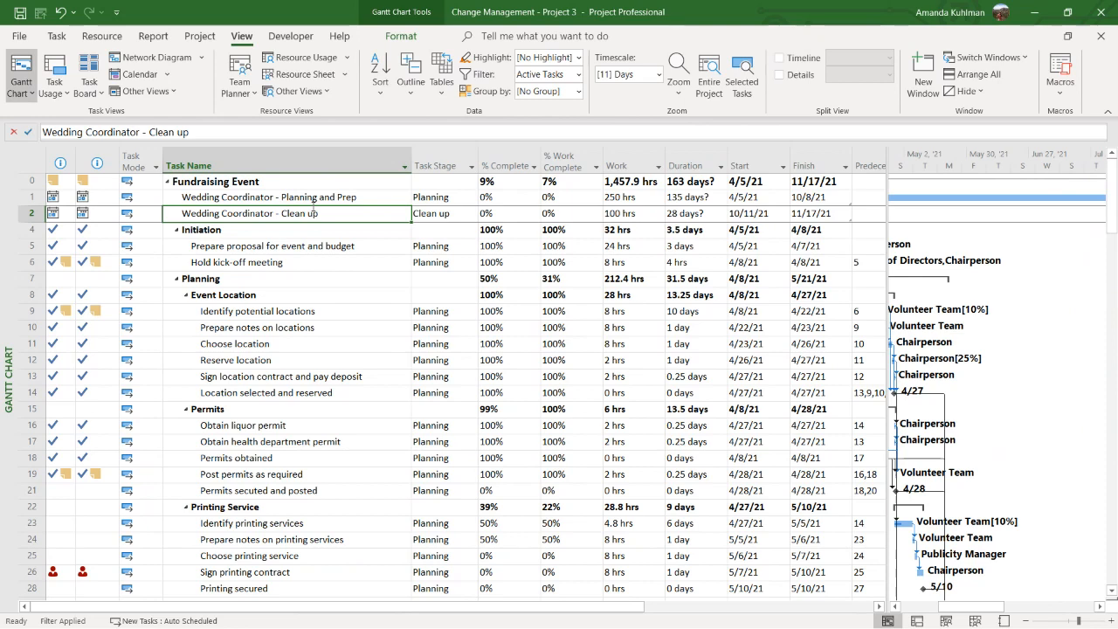
left_click(273, 295)
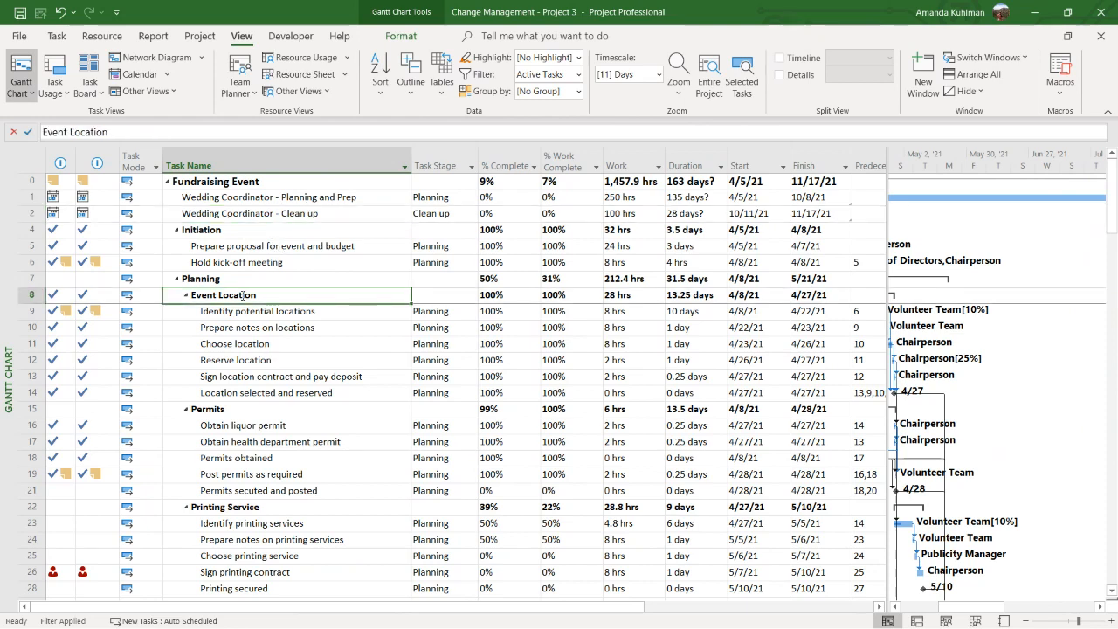
left_click(241, 404)
scroll(241, 404, "down", 1)
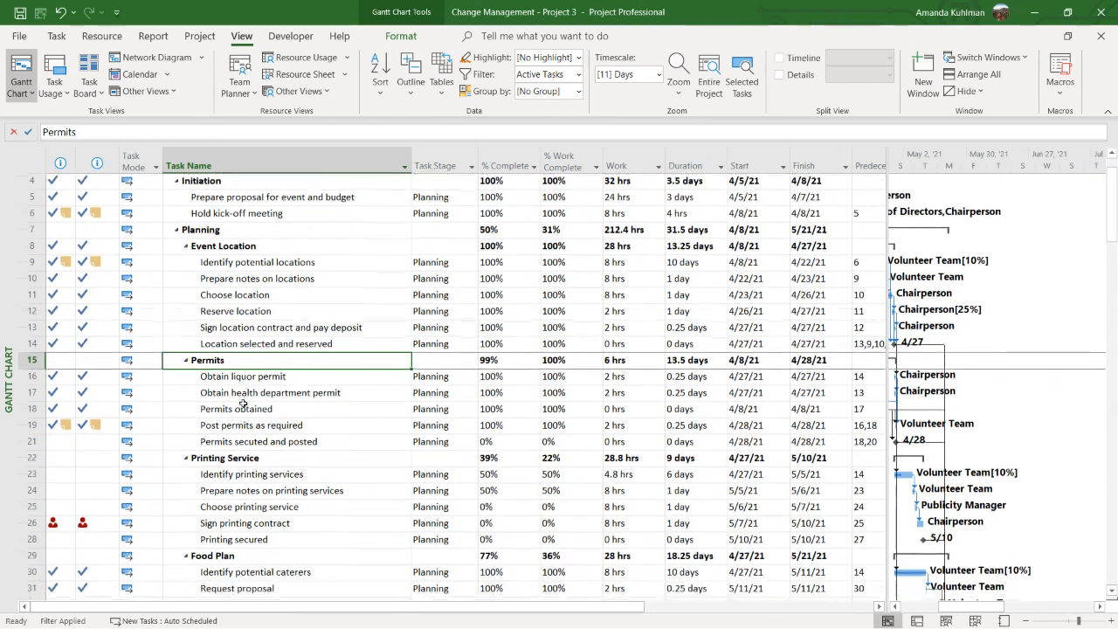
left_click(237, 456)
left_click(261, 556)
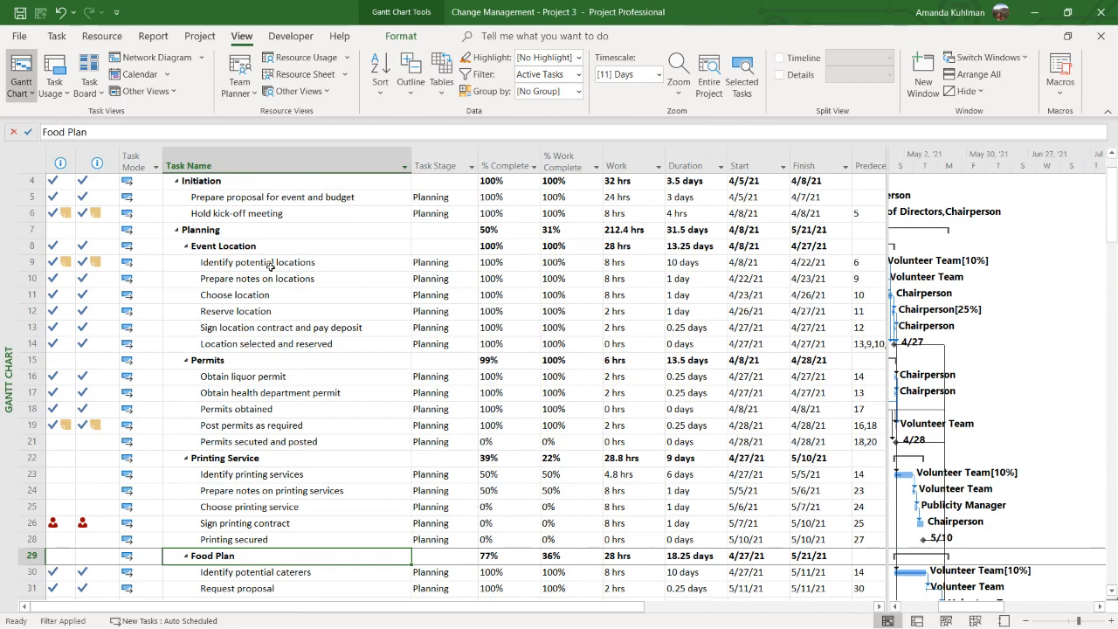
Remove the Active Tasks filter and inspect the inactive tasks CR001 - Planning and Prep and CR001 - Verify permits cover additional guests
left_click(578, 74)
left_click(550, 207)
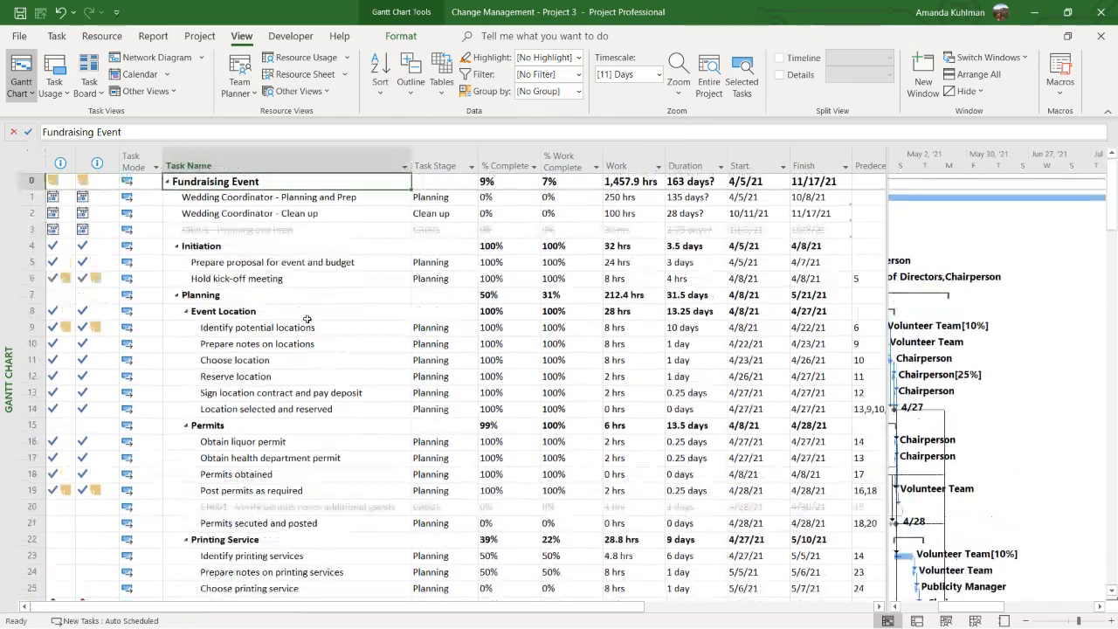
left_click(269, 230)
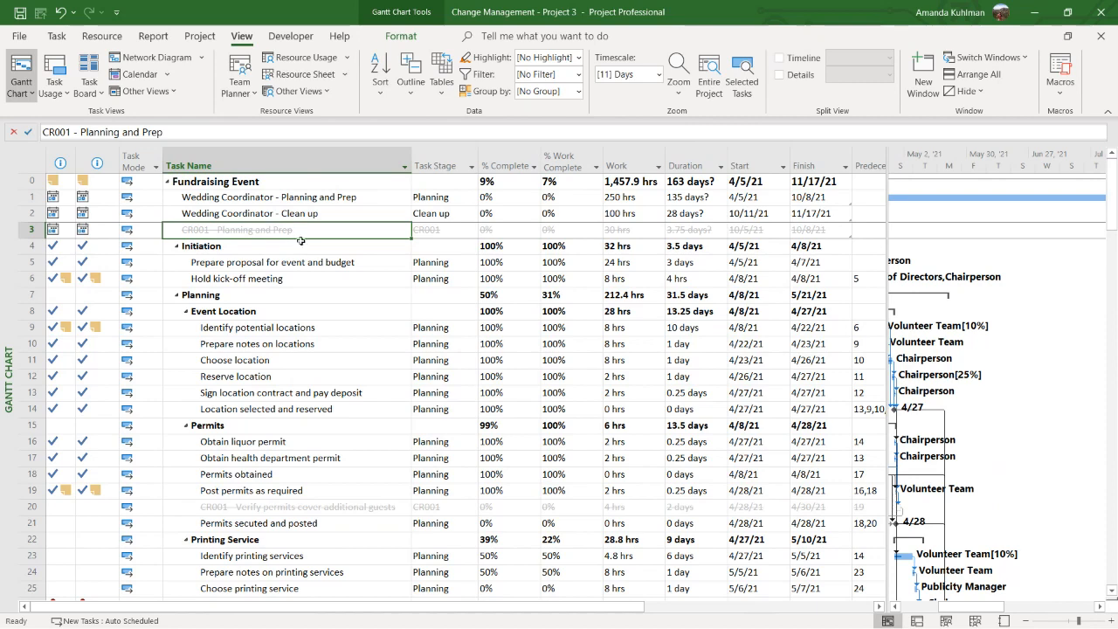
scroll(284, 332, "down", 1)
left_click(251, 460)
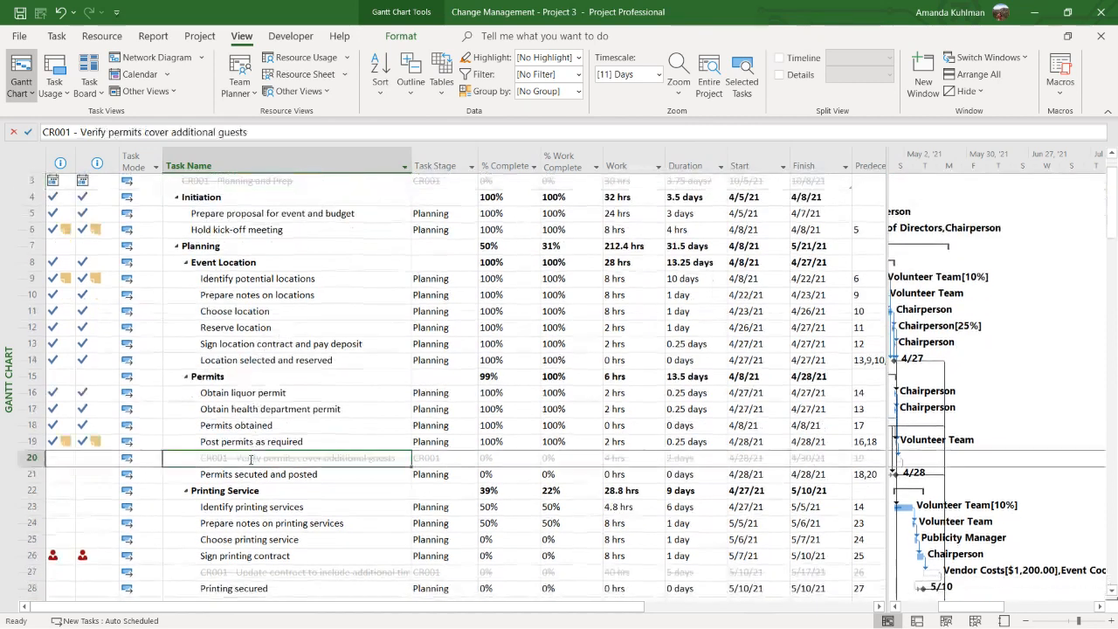
Activate the inactive task CR001 - Verify permits cover additional guests in the Permits section
left_click(57, 36)
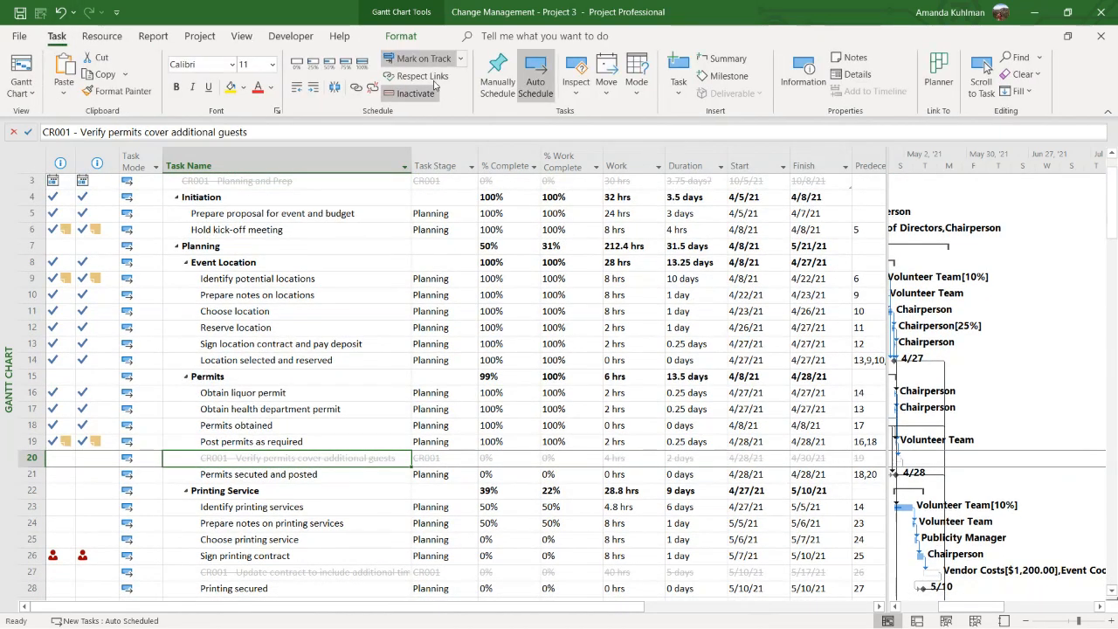
left_click(414, 92)
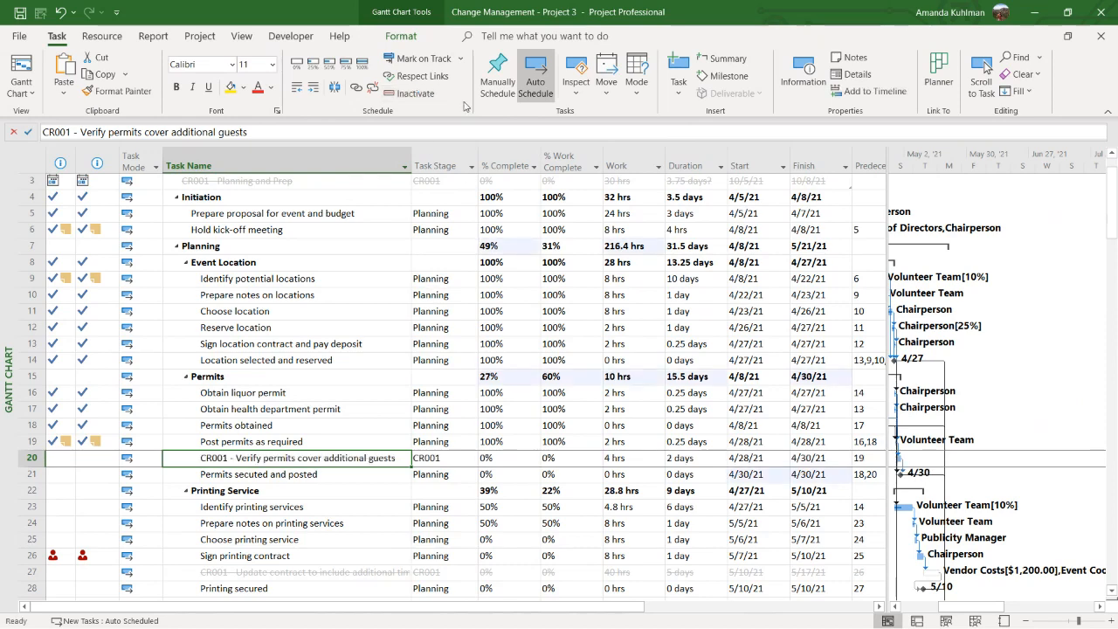
left_click(413, 93)
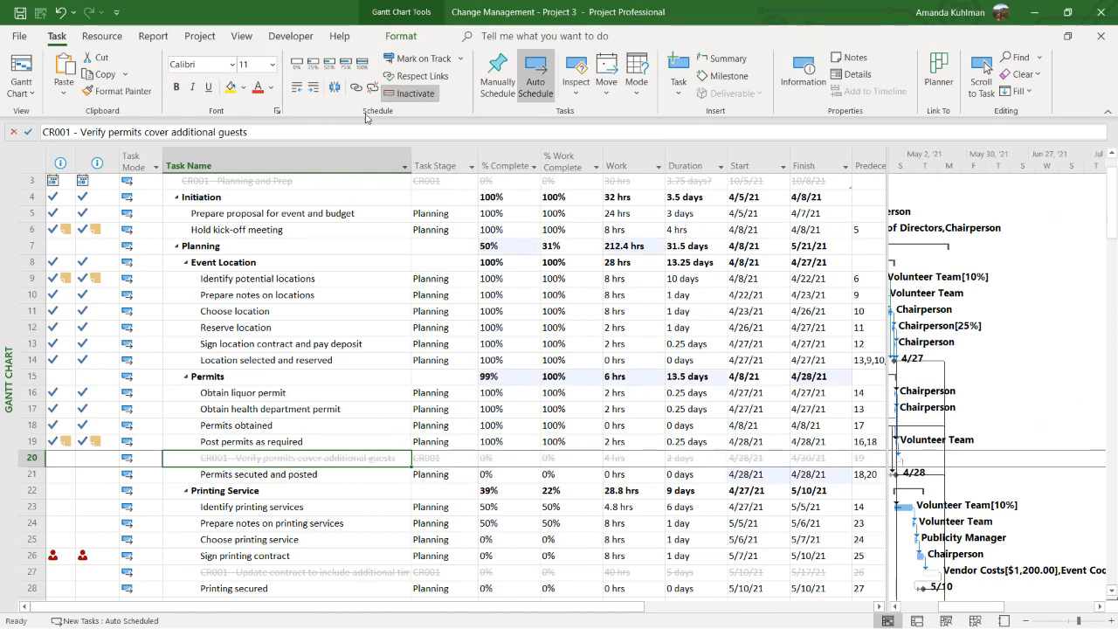
left_click(414, 93)
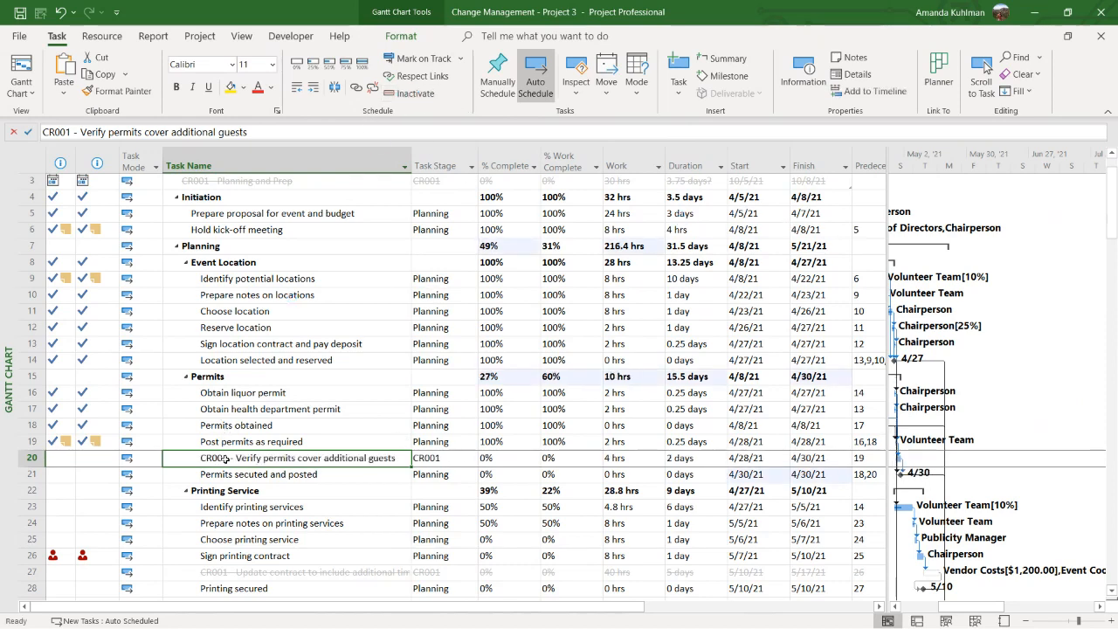
Widen the table area to uncover the Resource Names column and inspect the work and duration of CR001 - Verify permits cover additional guests
left_click(649, 458)
left_click_drag(889, 357, 993, 357)
left_click(708, 456)
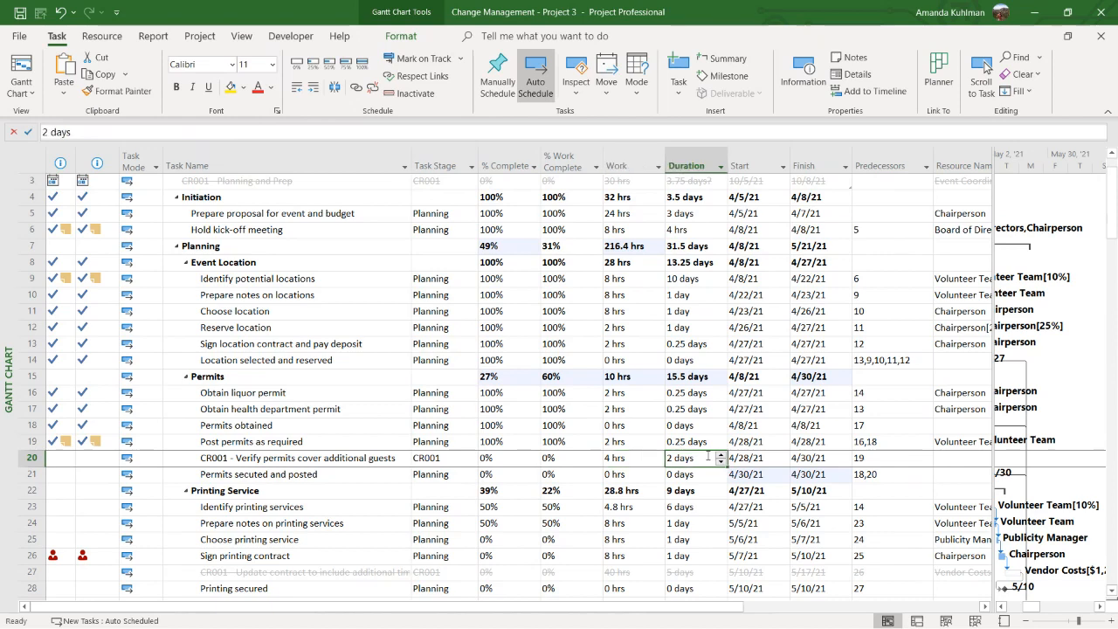
Show the Task Details Form in a smaller lower pane and switch its resource listing to cost for the CR001 permits task
left_click(849, 79)
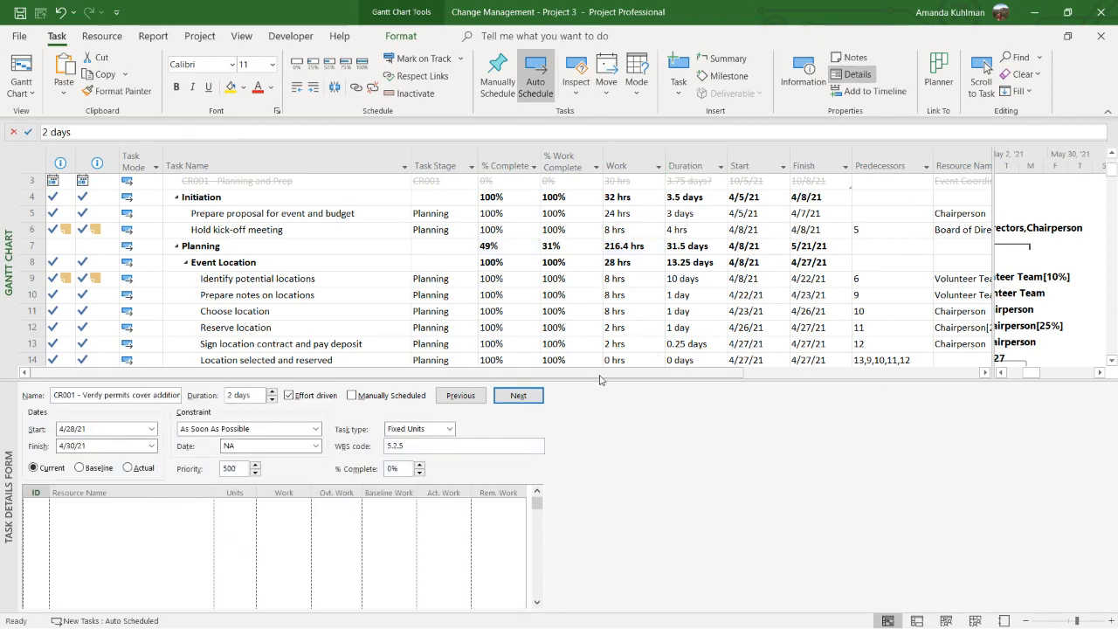
left_click_drag(600, 379, 596, 462)
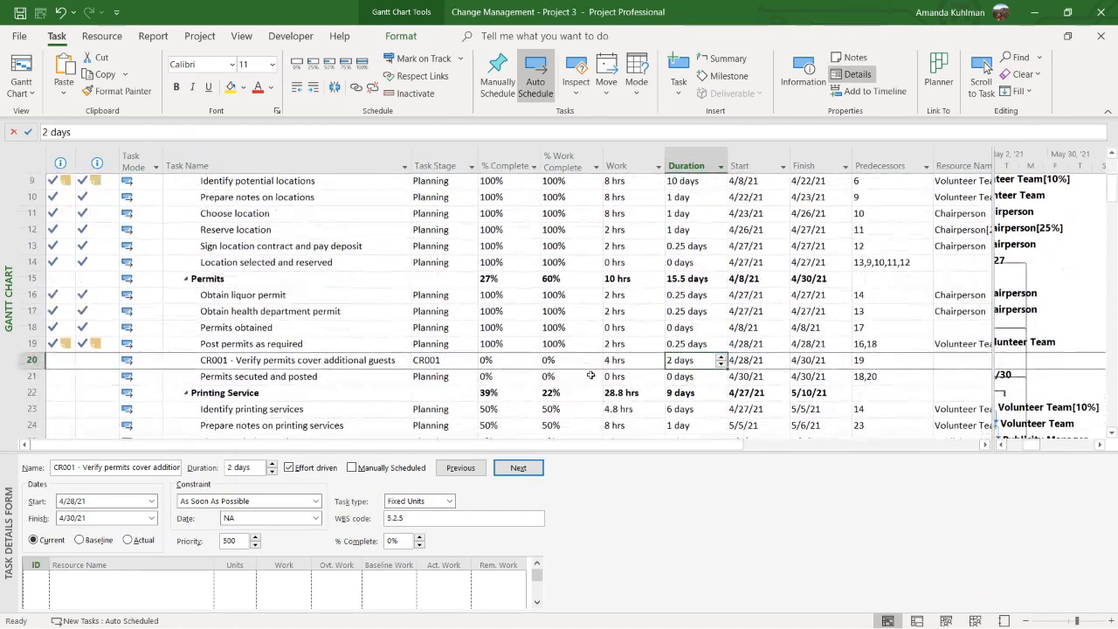
right_click(599, 546)
left_click(616, 495)
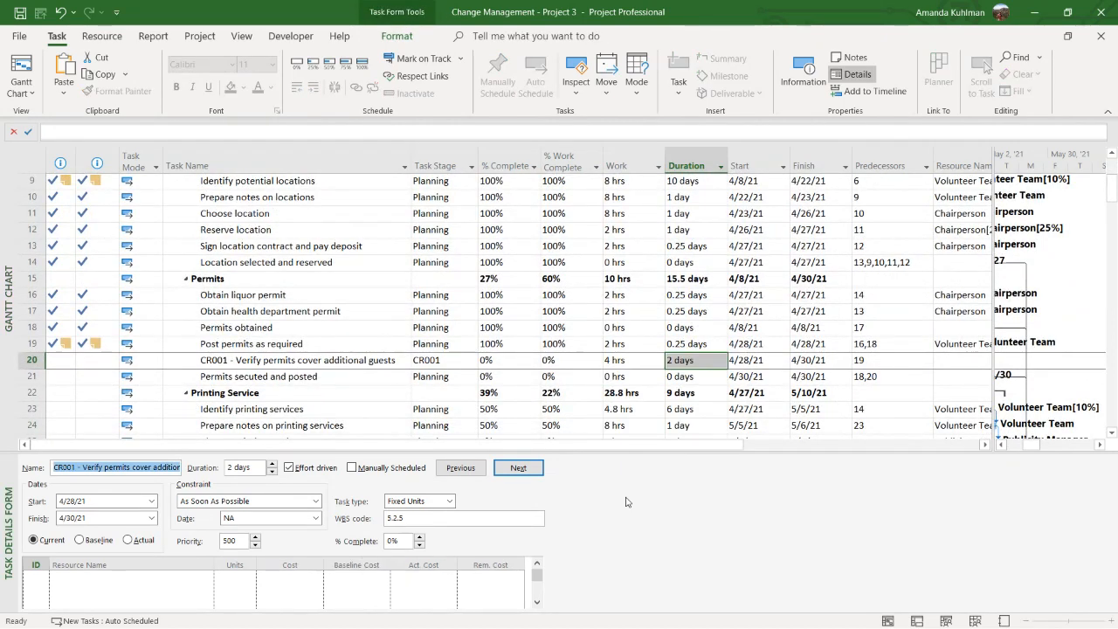
left_click(383, 361)
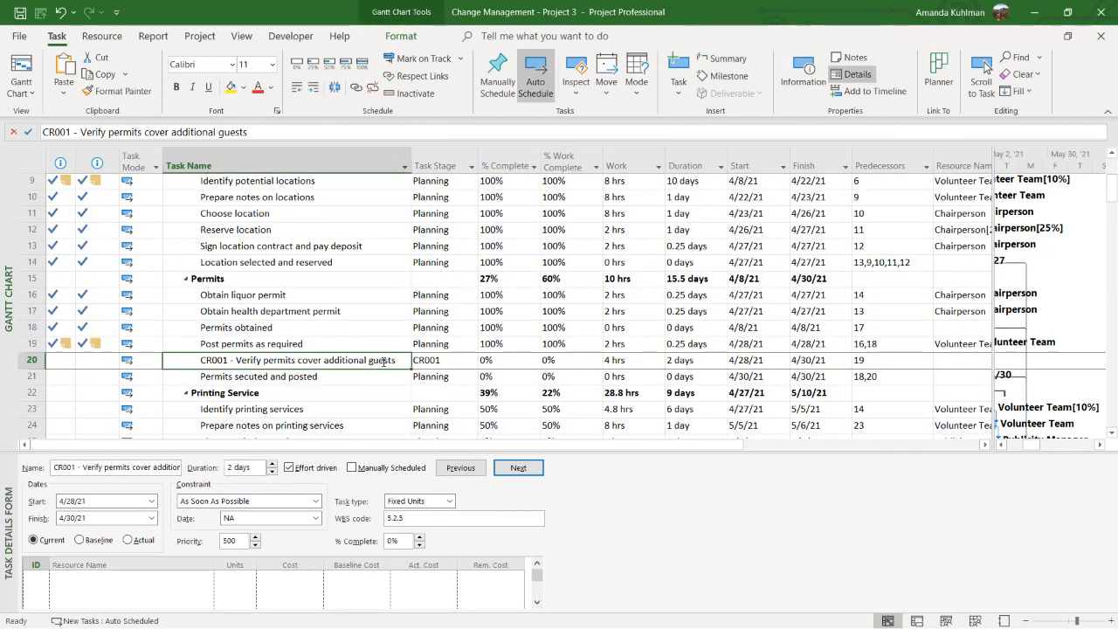
Activate the inactive task CR001 - Update contract to include additional time in the Printing Service section
scroll(383, 360, "down", 2)
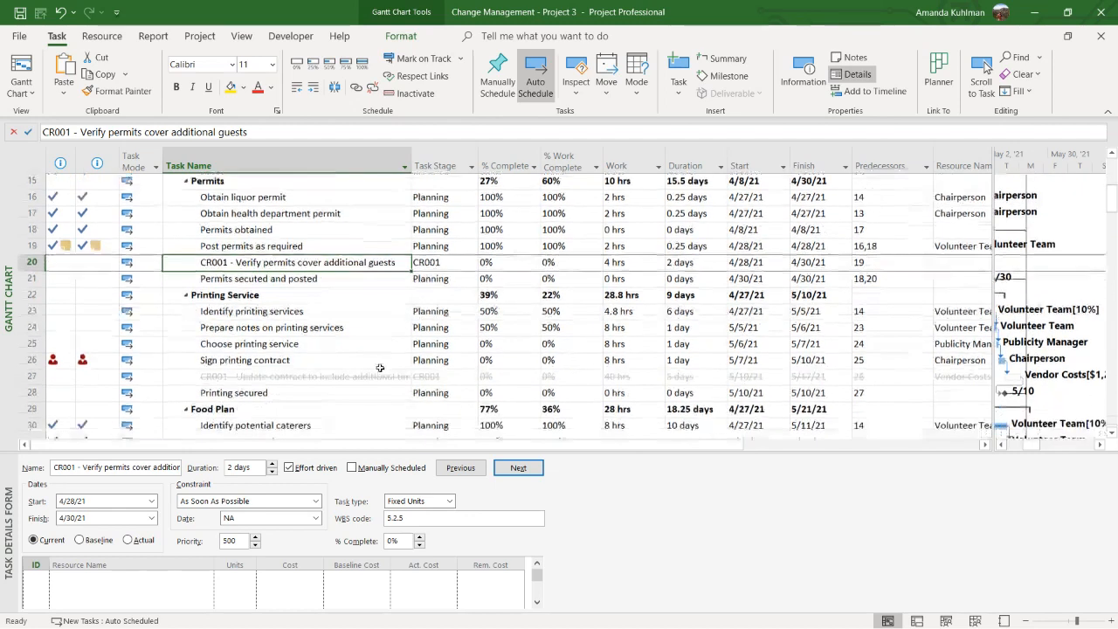
left_click(379, 375)
left_click(414, 93)
left_click(415, 94)
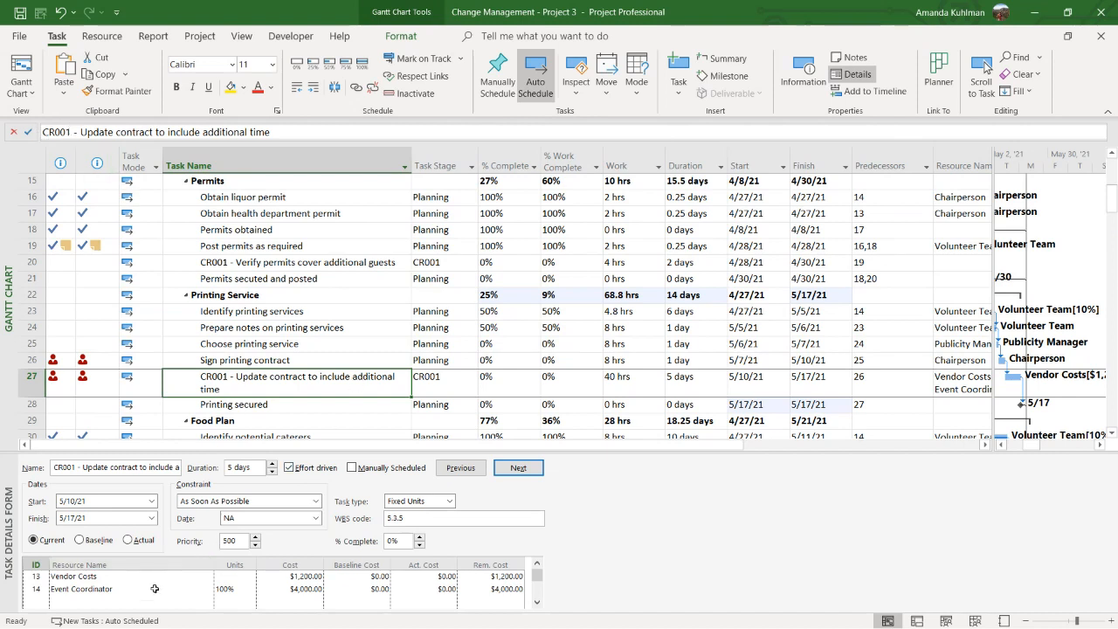
Examine the Vendor Costs amount, predecessor and work of CR001 - Update contract to include additional time
left_click(293, 580)
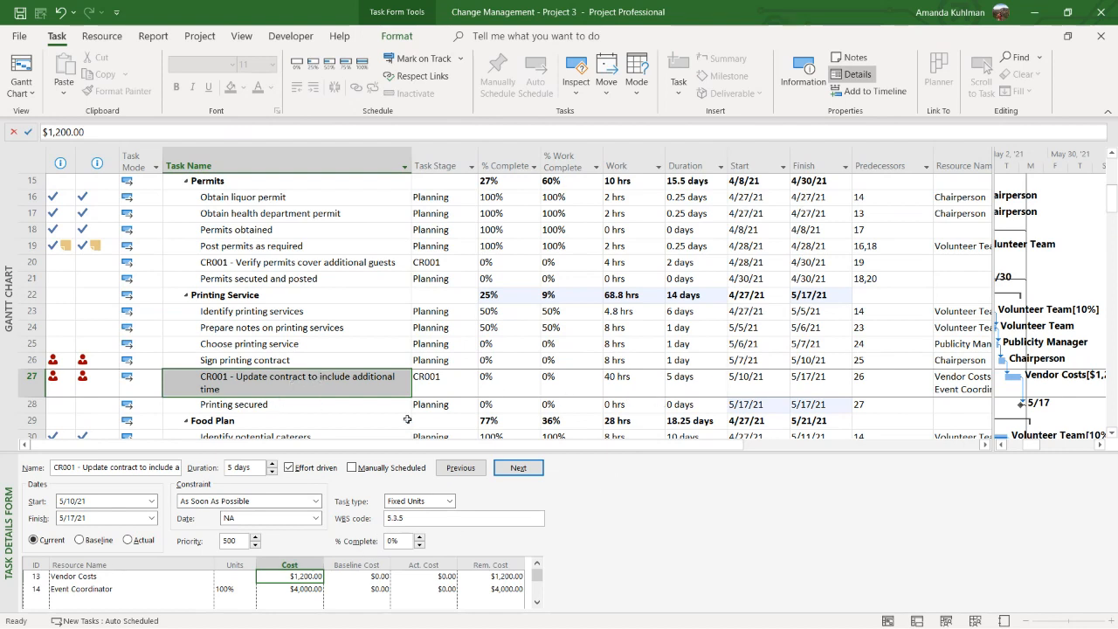
left_click(860, 375)
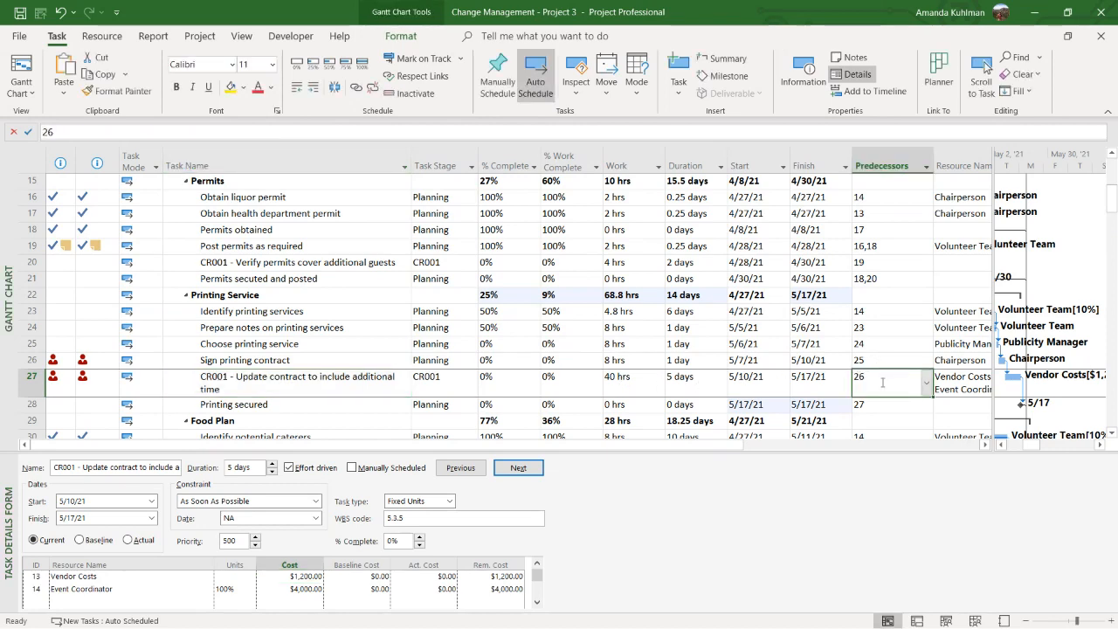
left_click(632, 386)
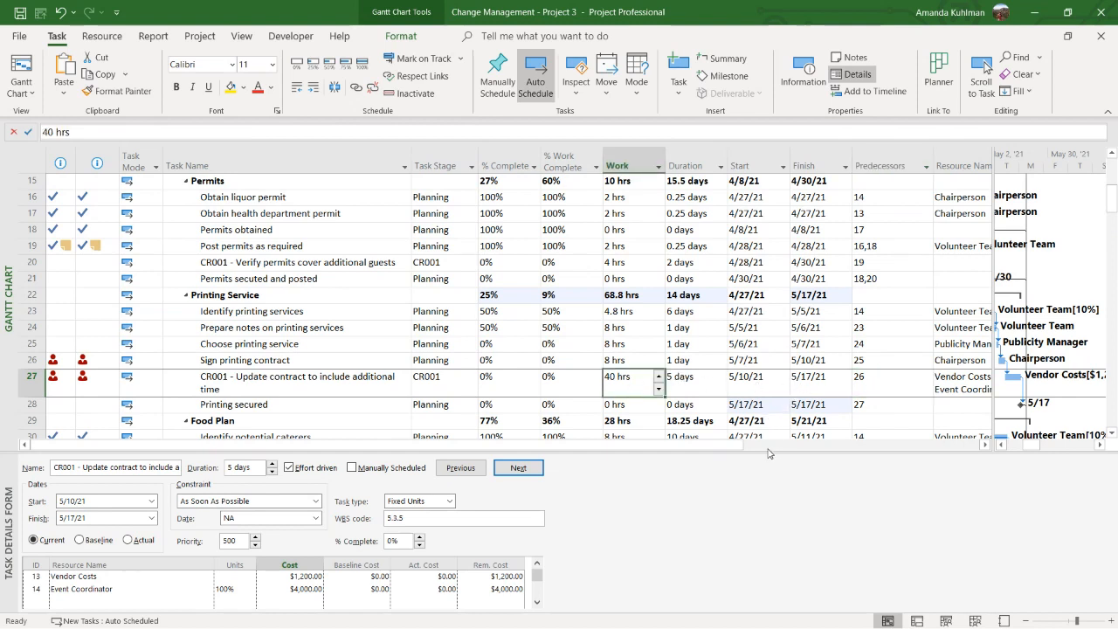
left_click(322, 379)
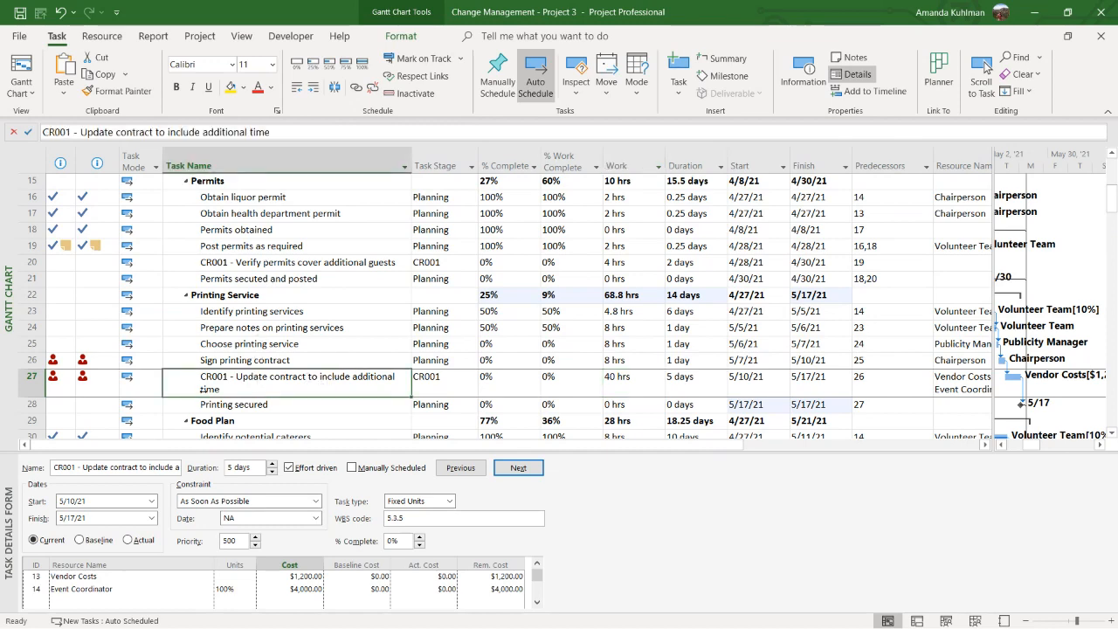
Compare the names and Task Stage values of the two activated CR001 tasks with the neighbouring task Post permits as required
left_click(230, 263)
left_click(218, 379)
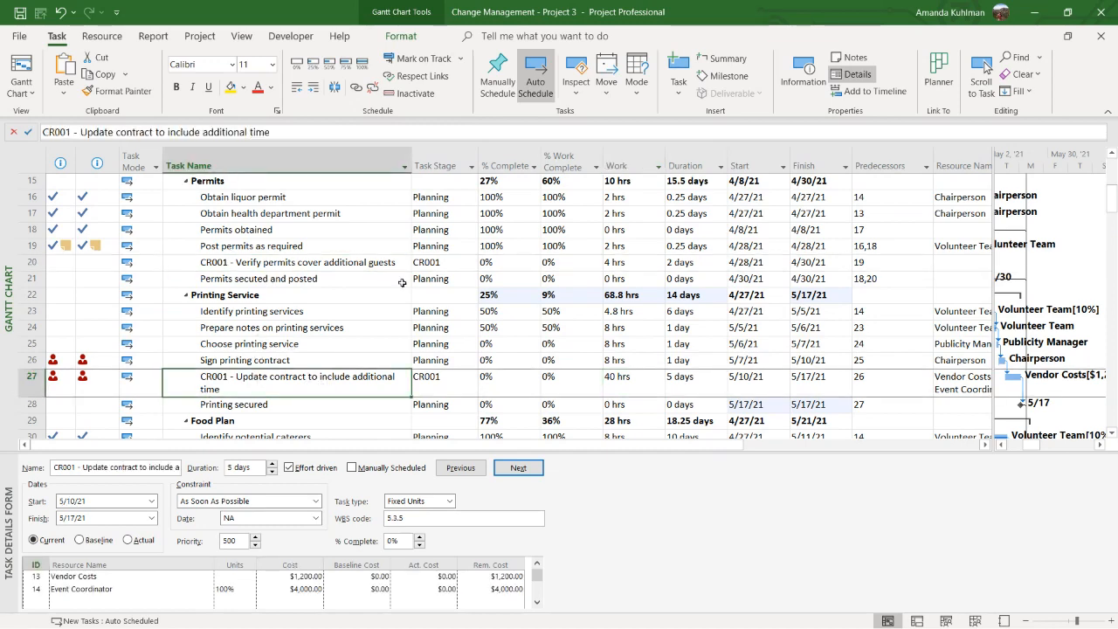
left_click(428, 264)
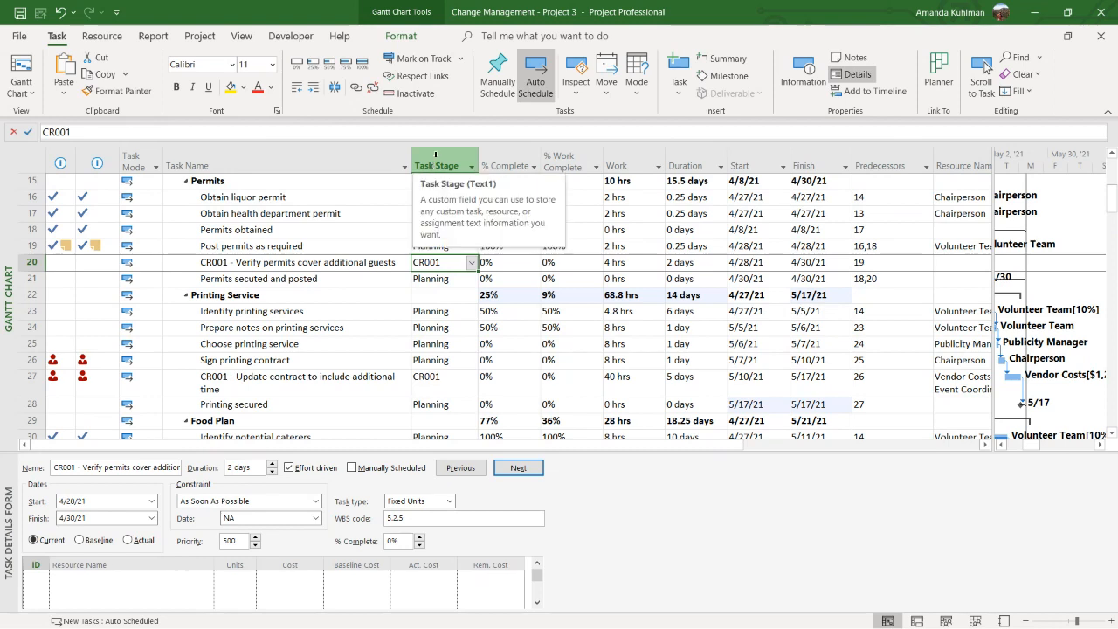
left_click(441, 245)
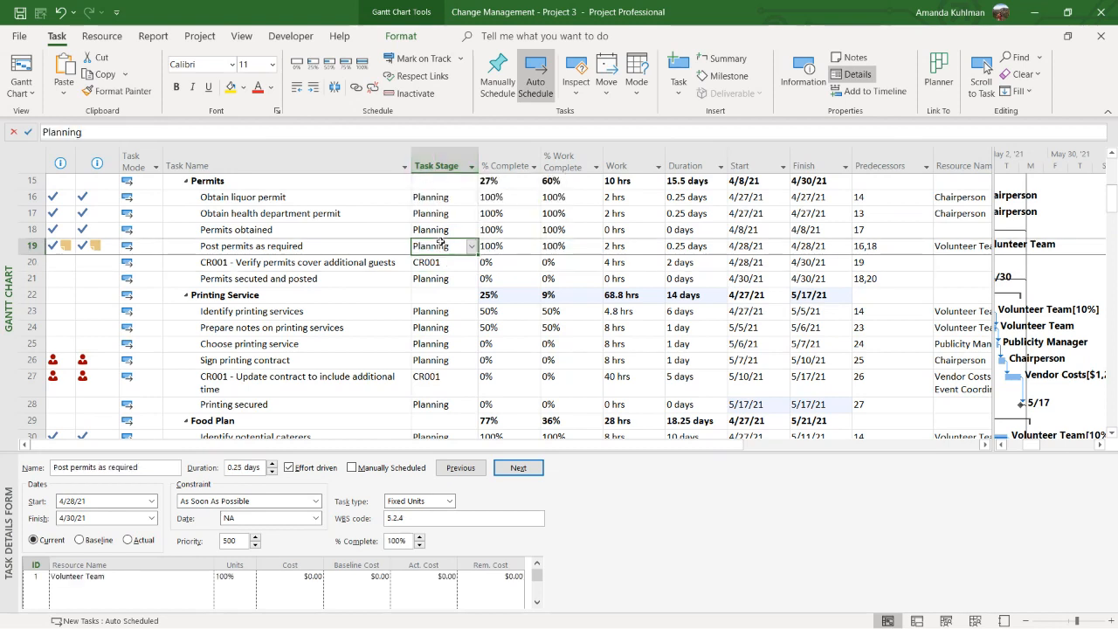
left_click(441, 261)
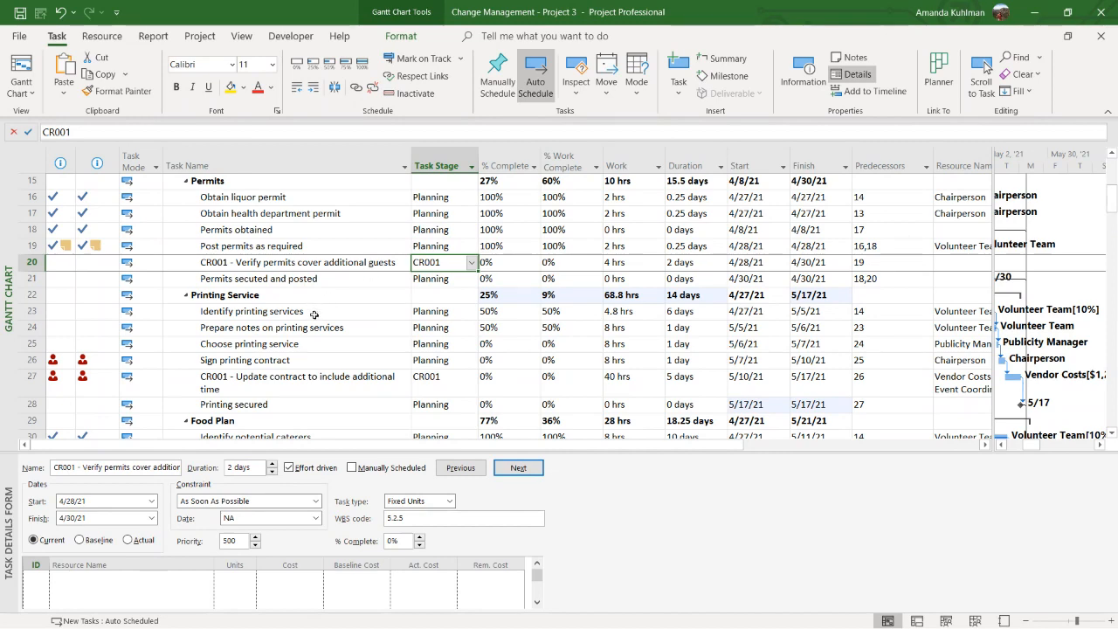
Activate CR001 - Reach out to cater for updated guest count in the Food Plan section and check its Task Stage
scroll(315, 312, "down", 2)
left_click(279, 403)
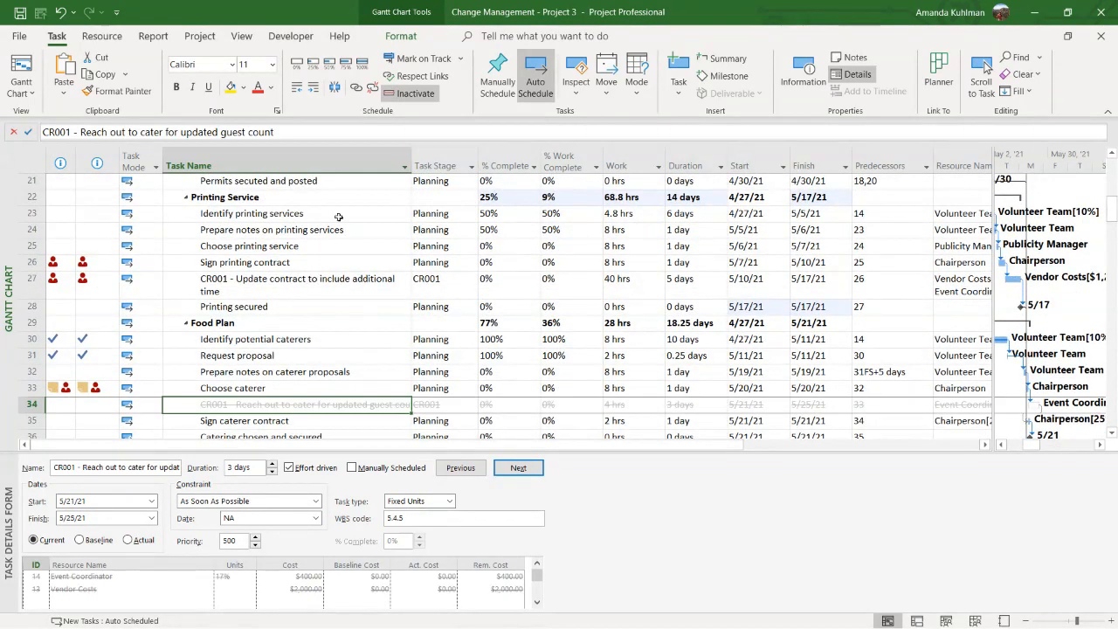
left_click(412, 94)
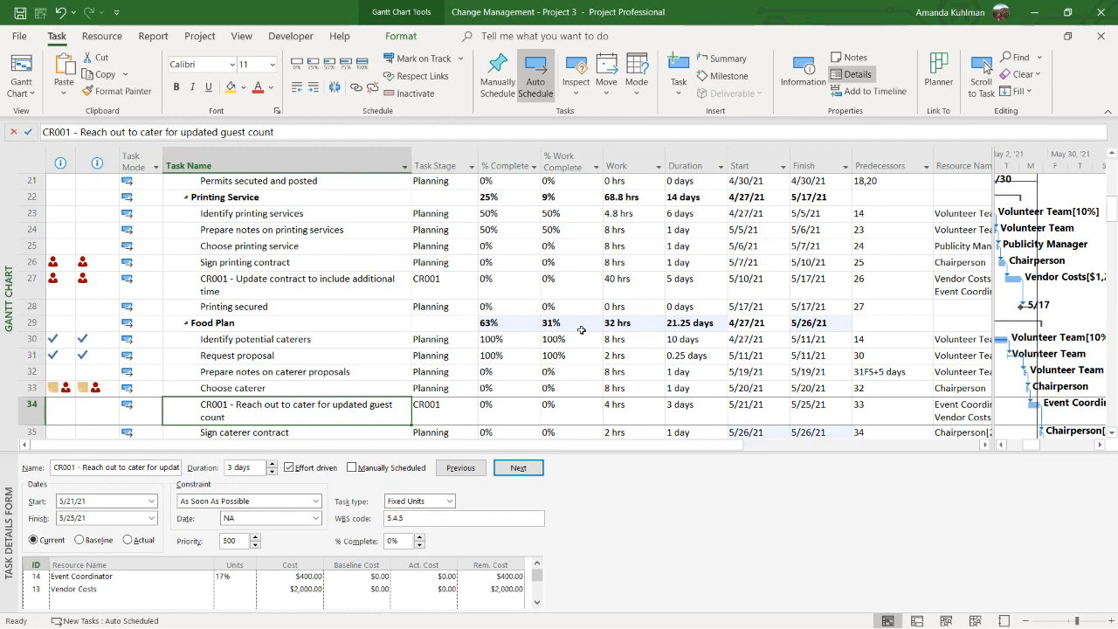
scroll(447, 371, "down", 2)
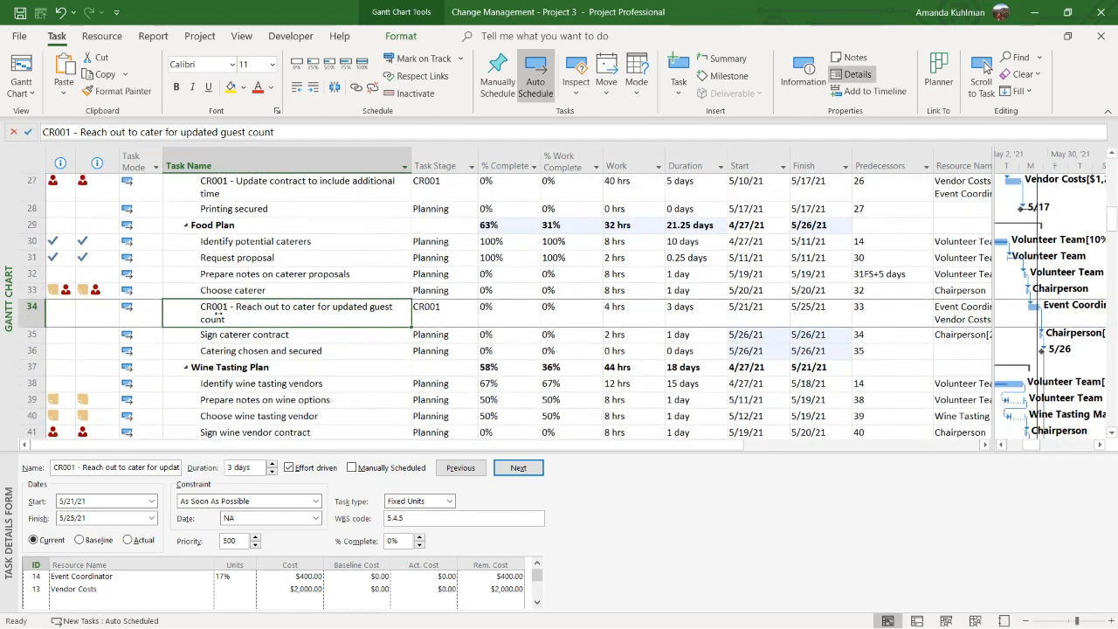
left_click(452, 314)
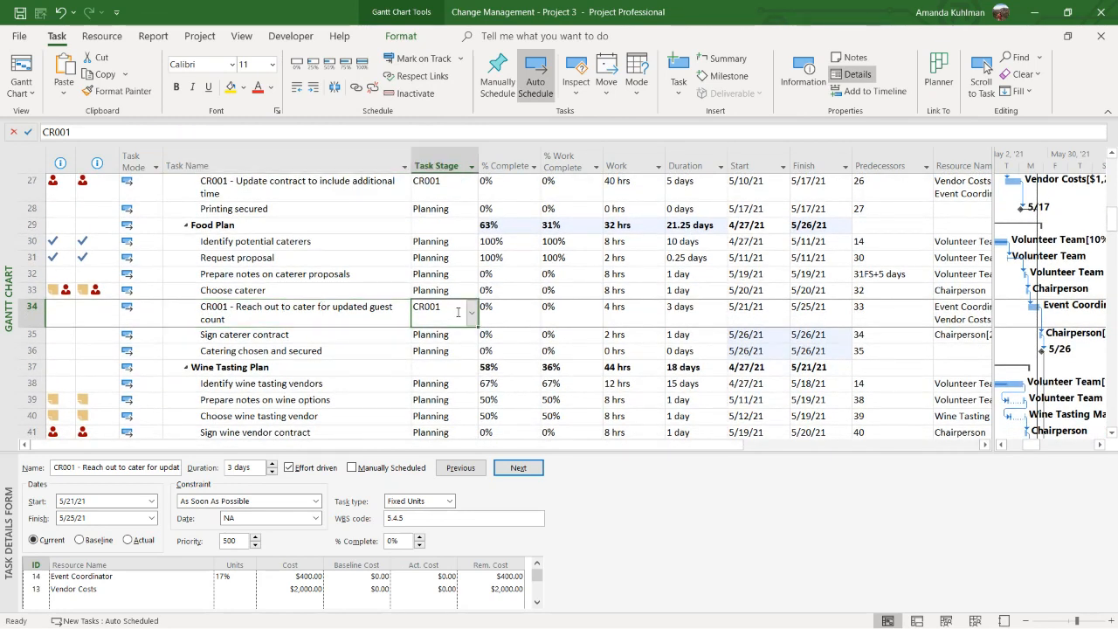
Activate the inactive task CR001 - Update amounts per updated list in the Wine Tasting Plan section
scroll(298, 373, "down", 2)
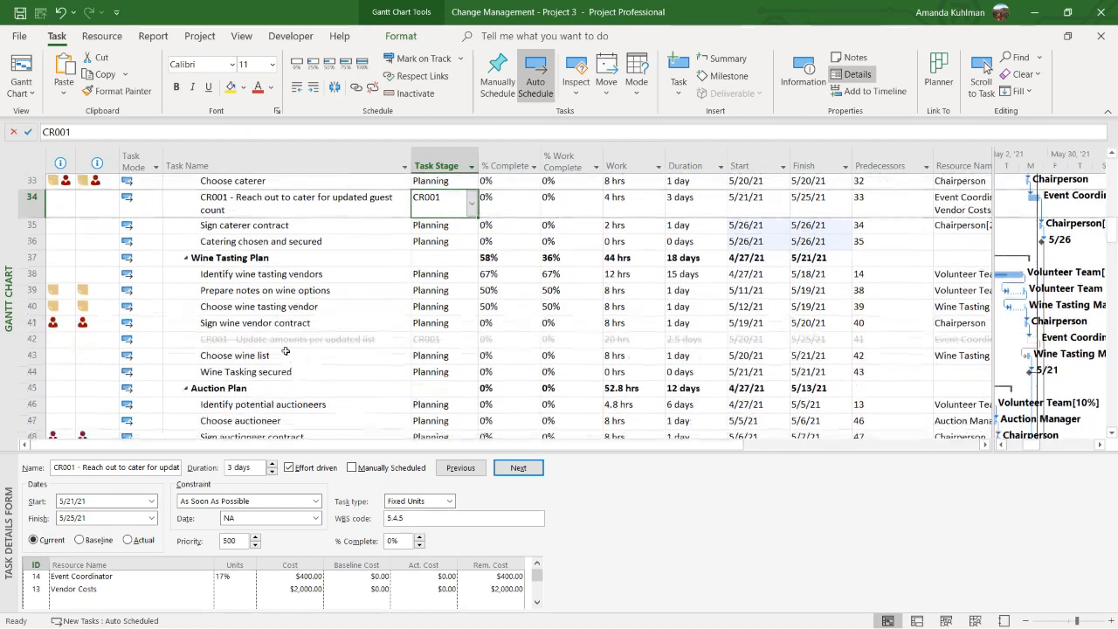
left_click(287, 340)
left_click(411, 93)
Activate the inactive task CR001 - Secure additional donations in the Auction Plan section
scroll(371, 293, "down", 2)
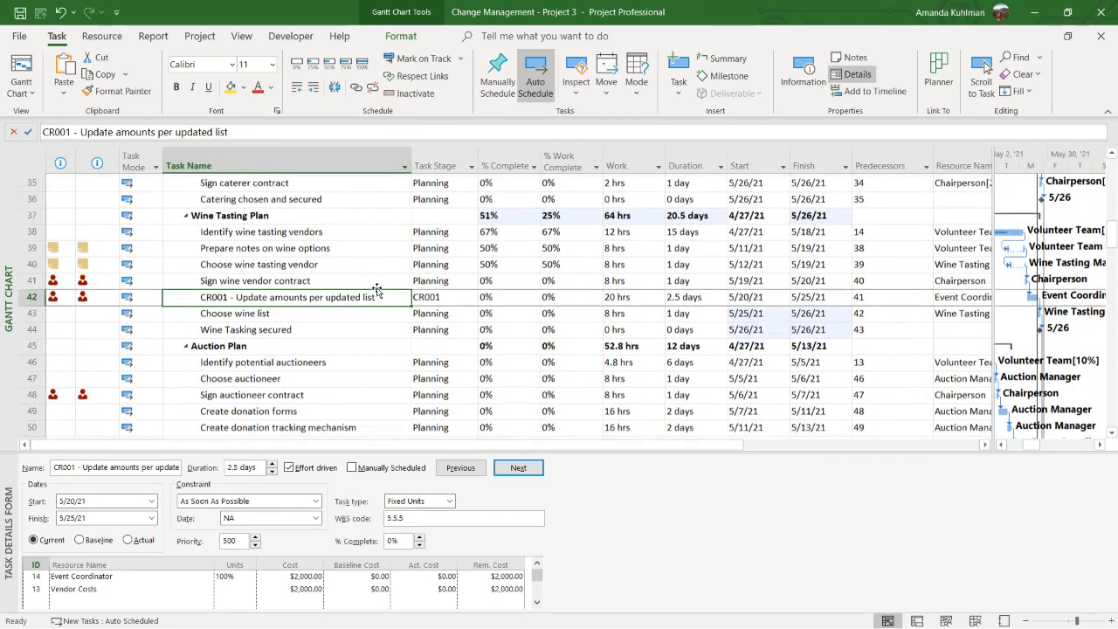
left_click(345, 375)
left_click(410, 93)
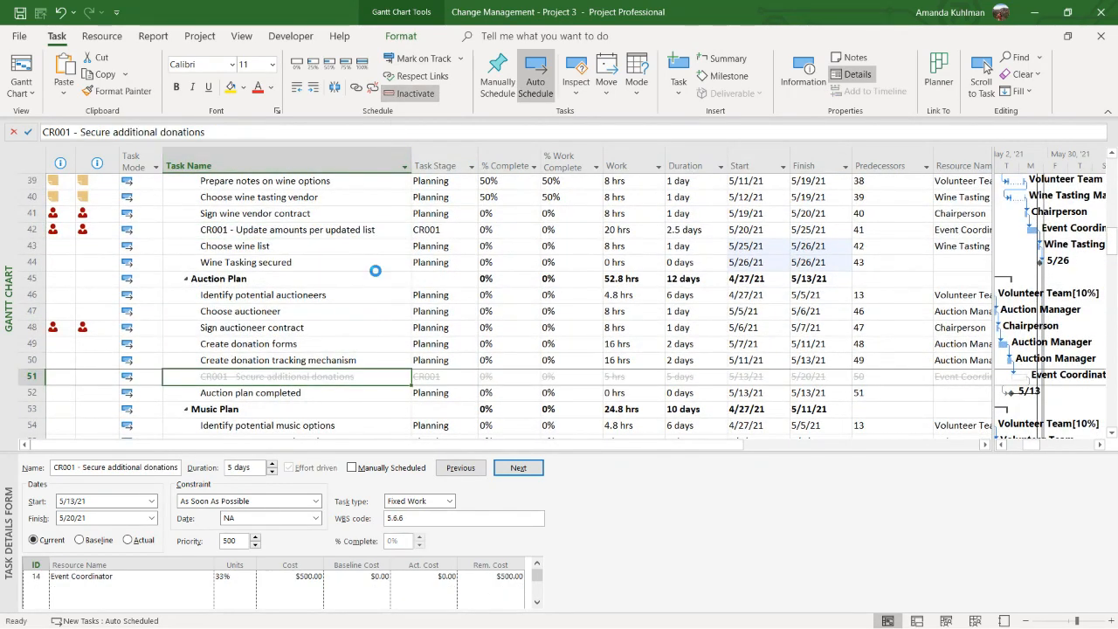
Check the outline for remaining inactive change request tasks and activate CR001 - Planning and Prep near the start of the project
scroll(377, 276, "down", 2)
scroll(376, 277, "down", 2)
scroll(369, 292, "up", 5)
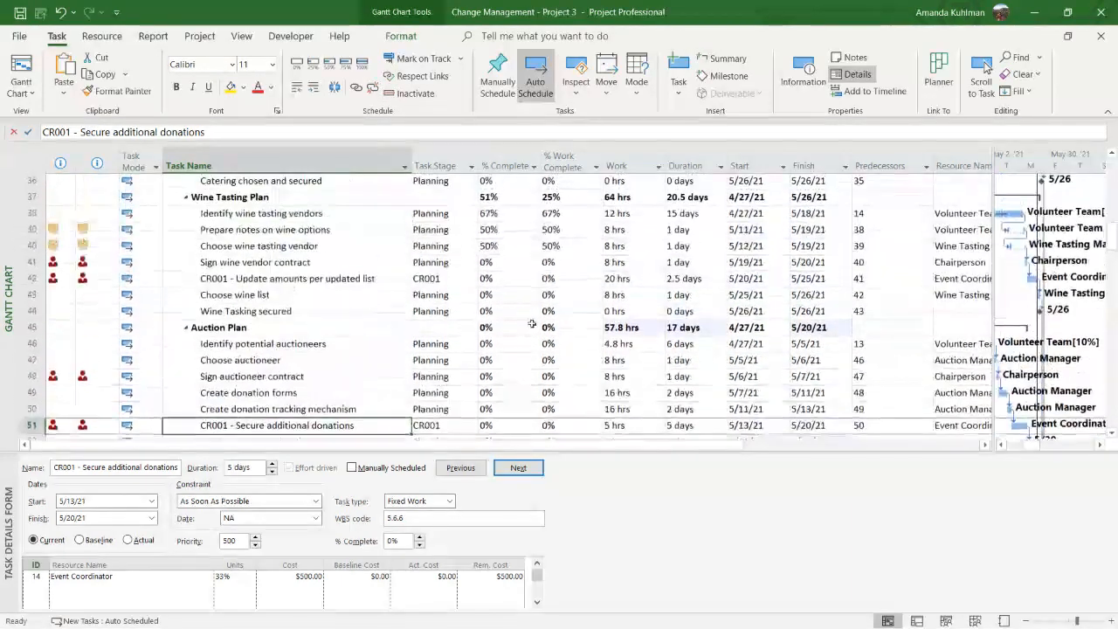
scroll(533, 340, "up", 12)
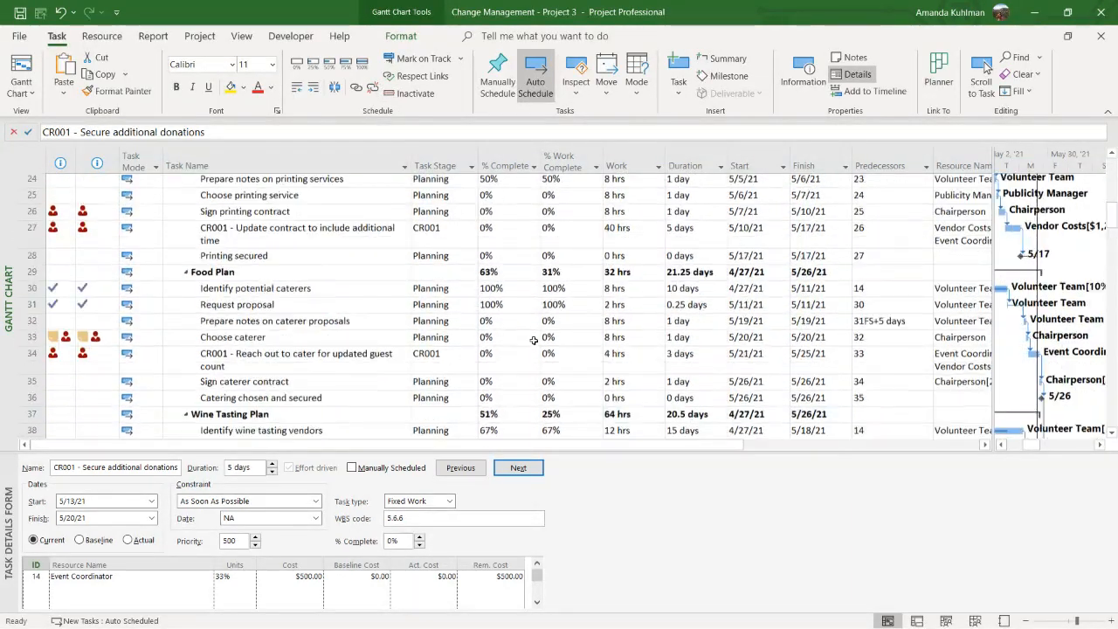
scroll(533, 338, "up", 2)
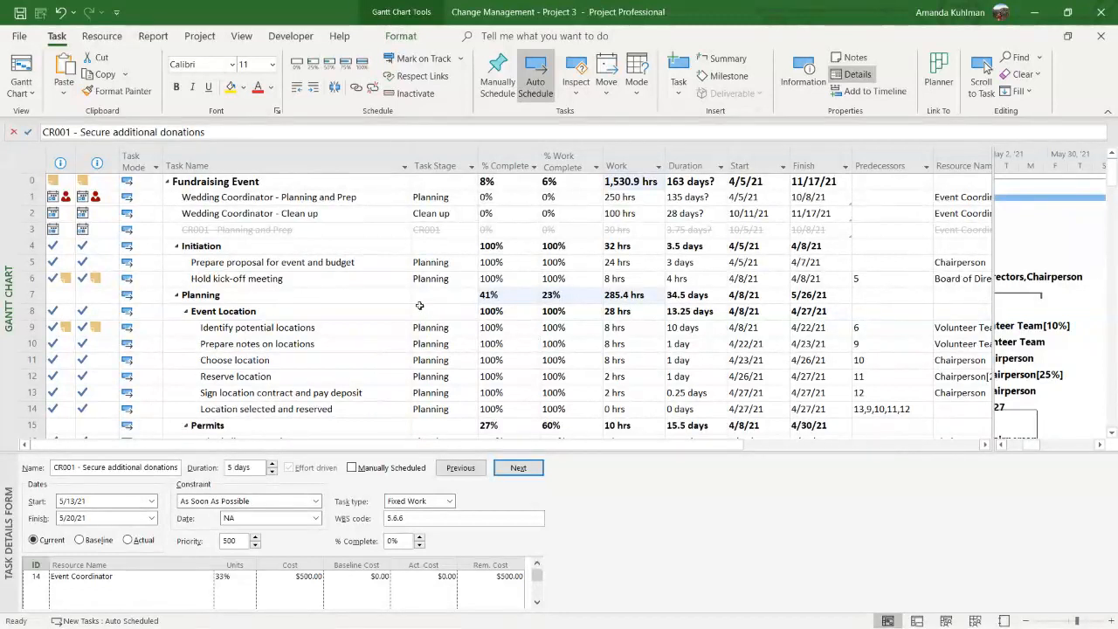
left_click(288, 229)
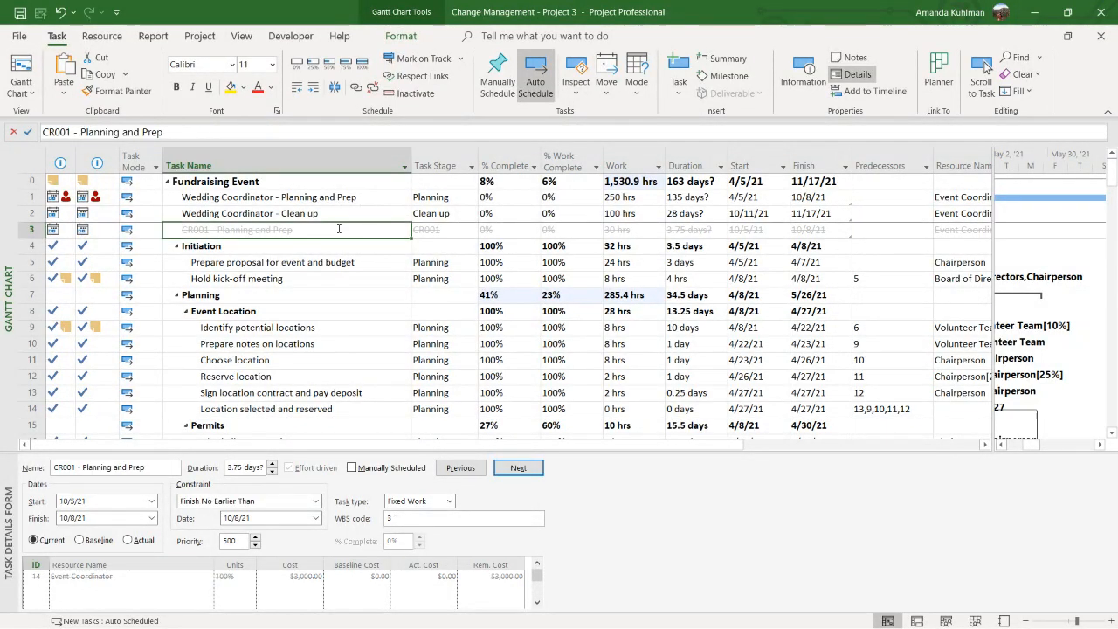
left_click(410, 93)
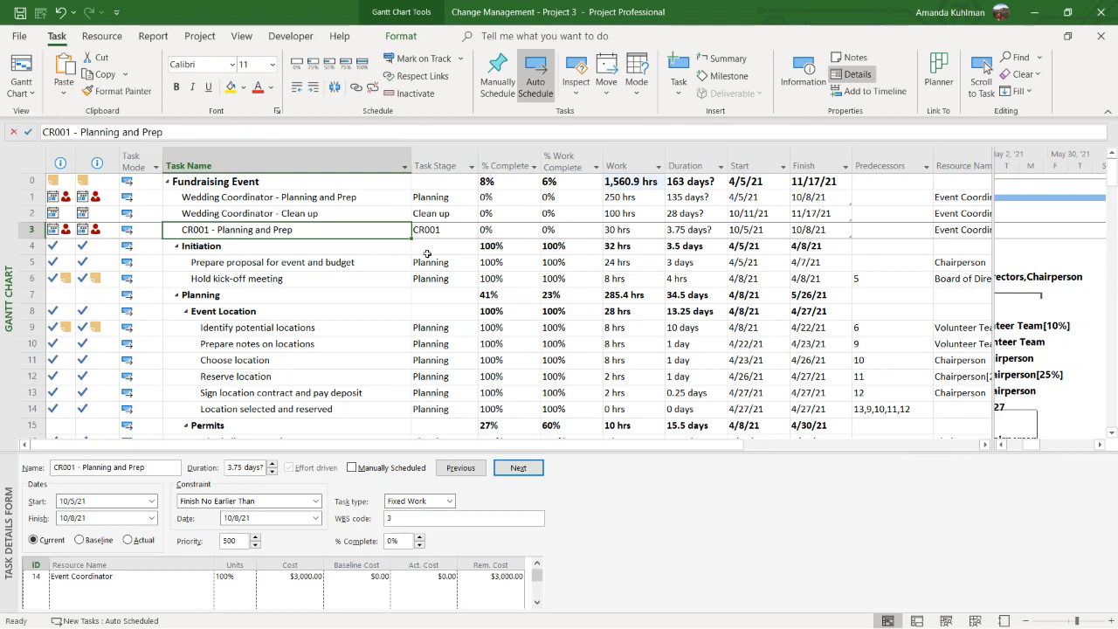
Group the task list by the Task Stage field and select the No Value group heading
left_click(471, 166)
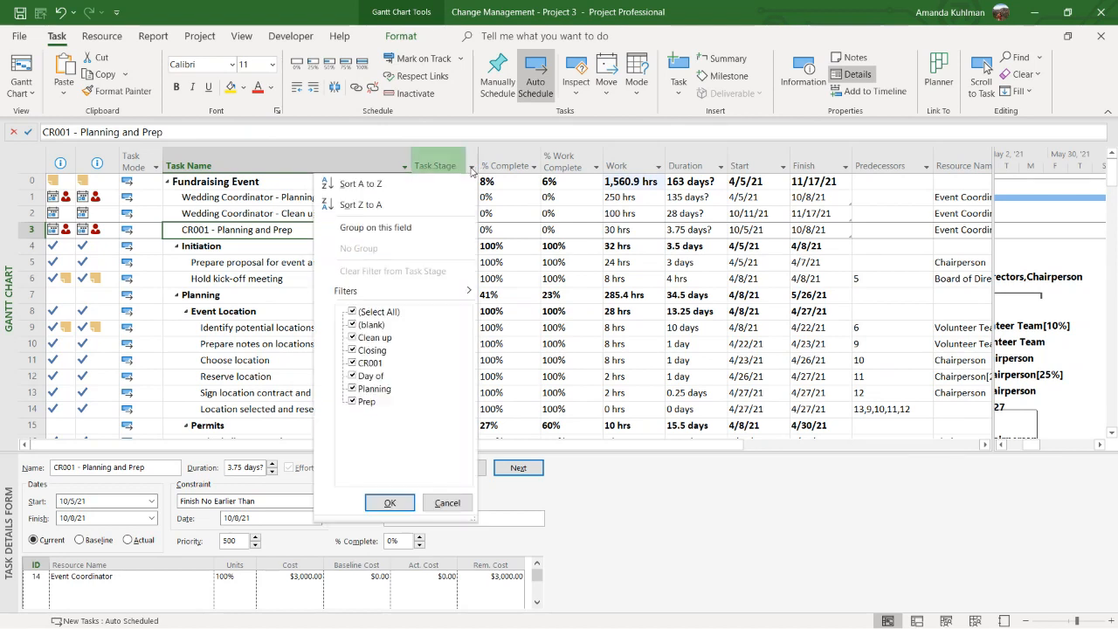
left_click(438, 169)
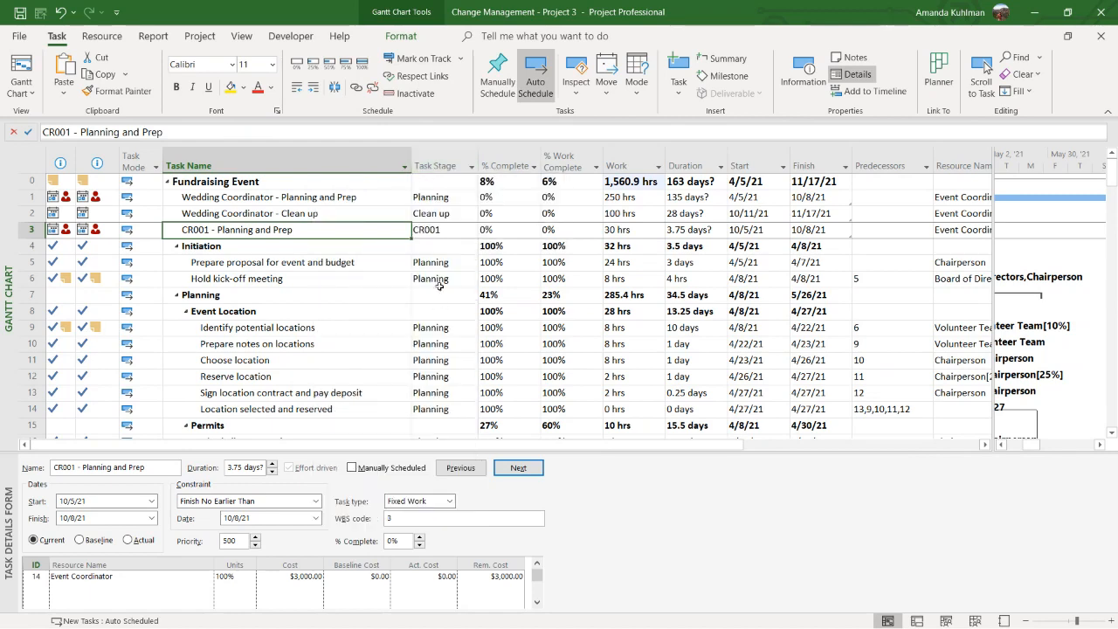
left_click(471, 166)
left_click(450, 230)
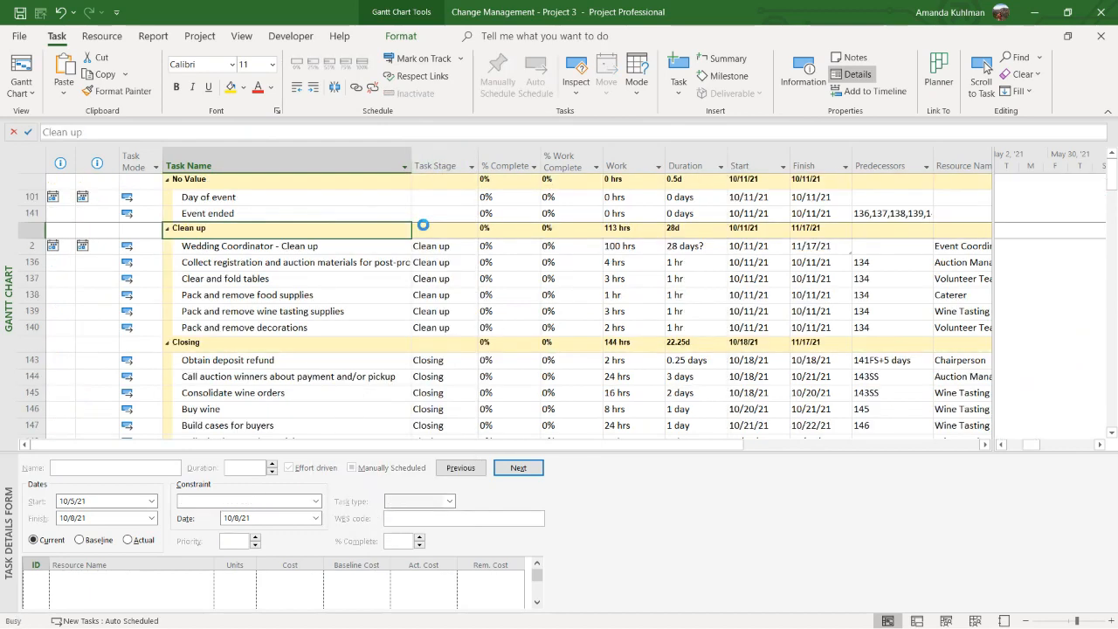
left_click(167, 180)
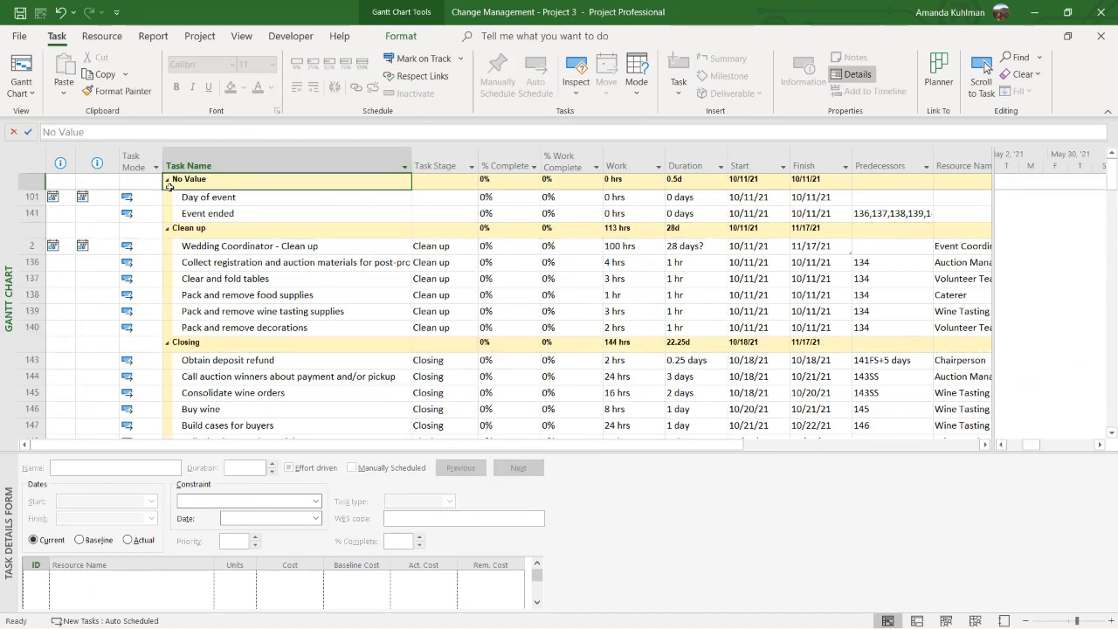
Collapse the No Value, Clean up and Closing groups and select all tasks listed in the CR001 group
left_click(168, 195)
left_click(167, 212)
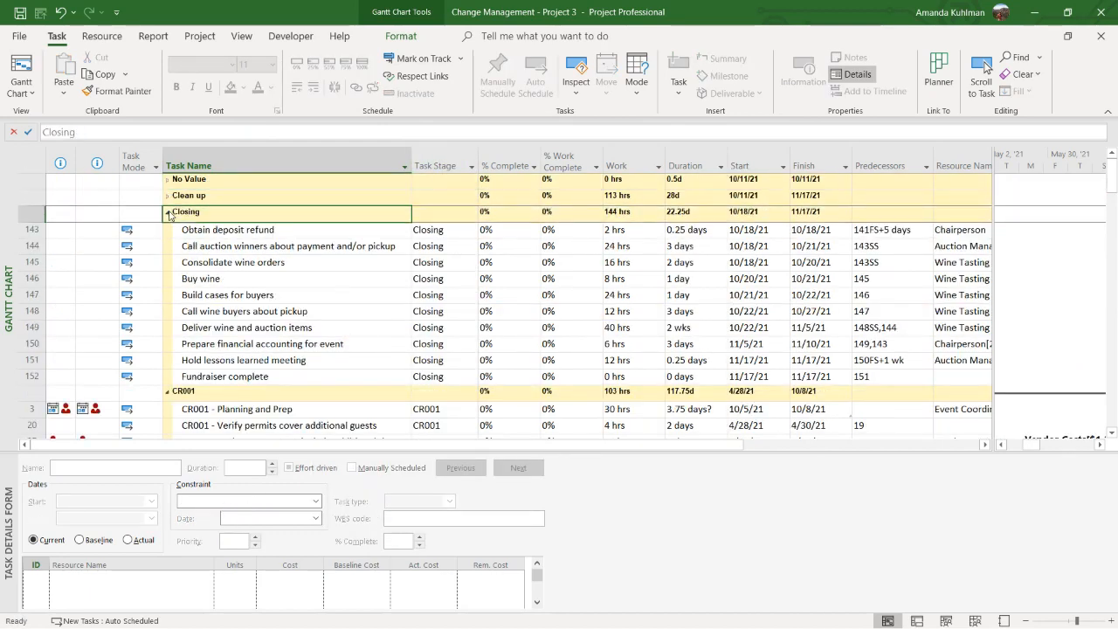
left_click(195, 229)
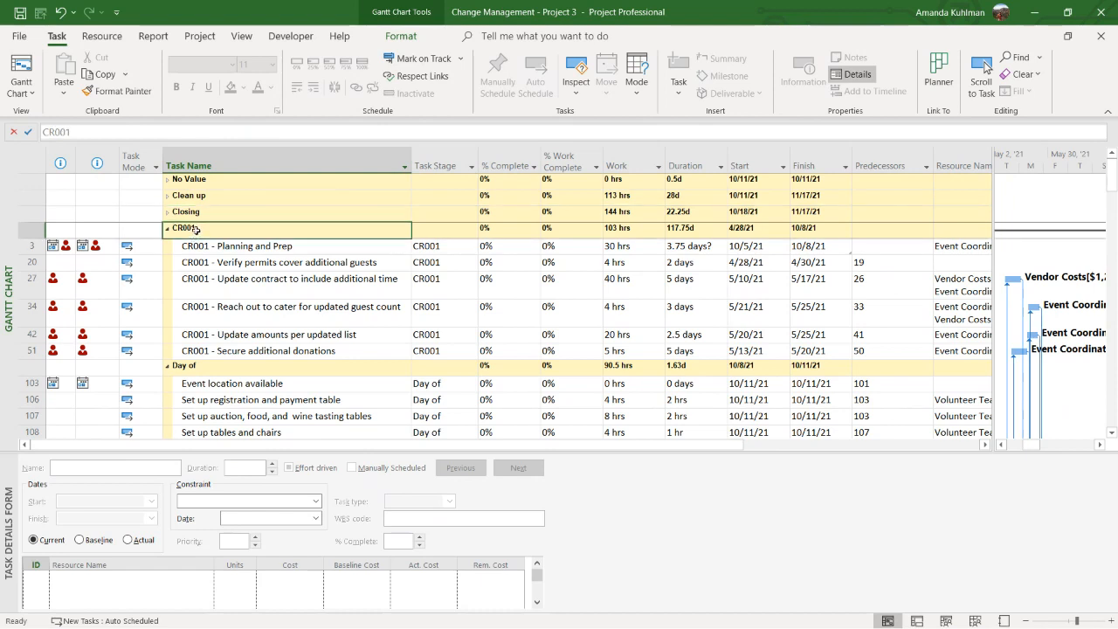
left_click_drag(216, 243, 214, 360)
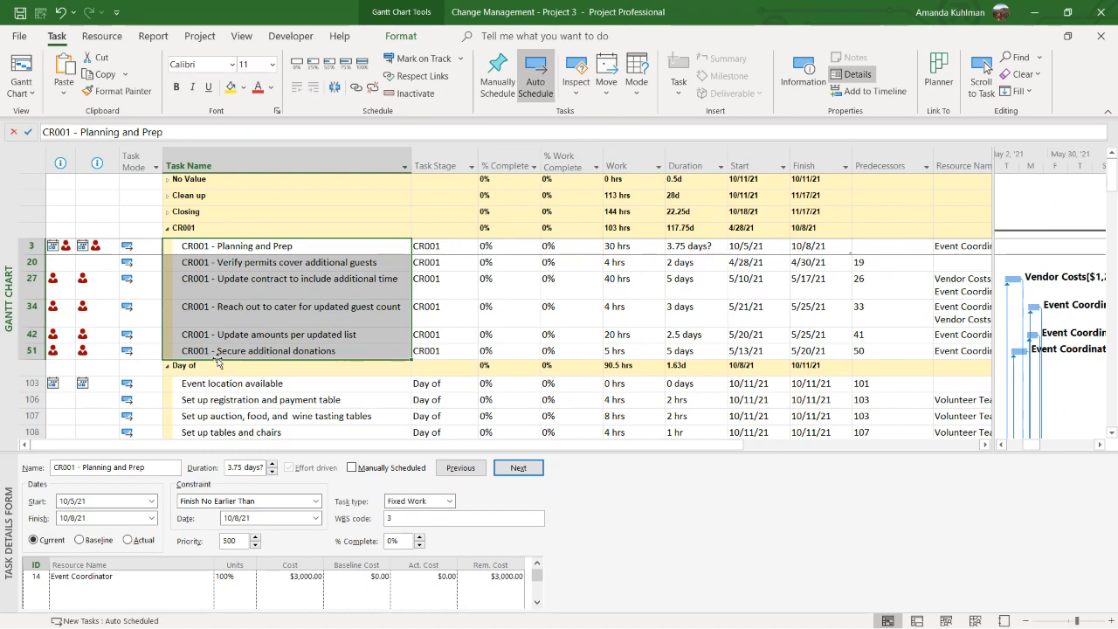
Examine the CR001 group's total work and duration, and widen the table area to read the resources assigned to its tasks
left_click(625, 229)
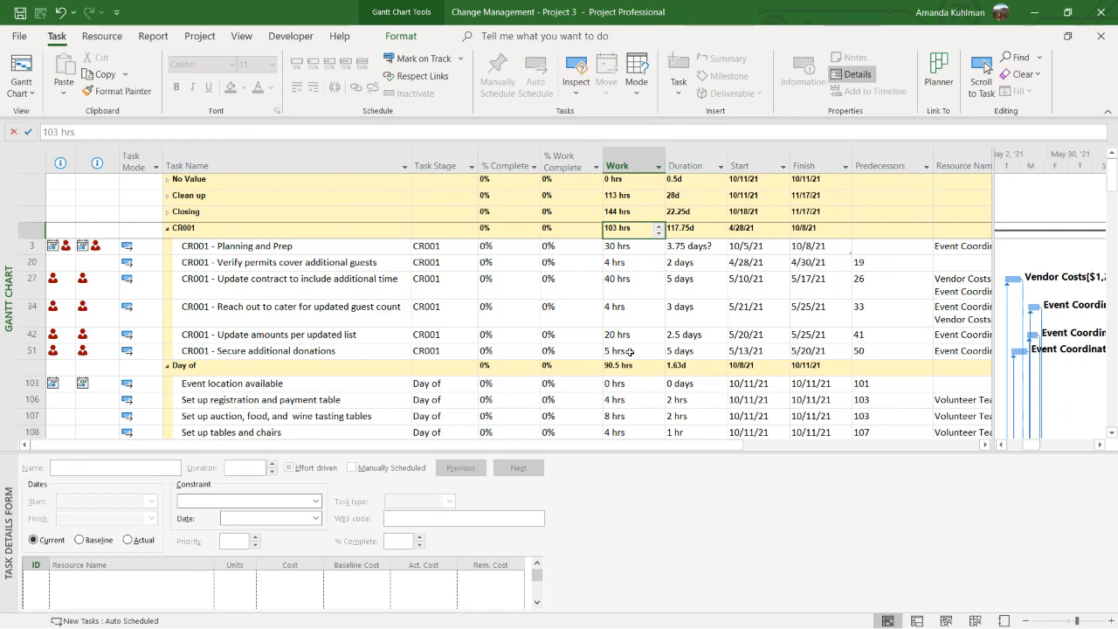
left_click(693, 228)
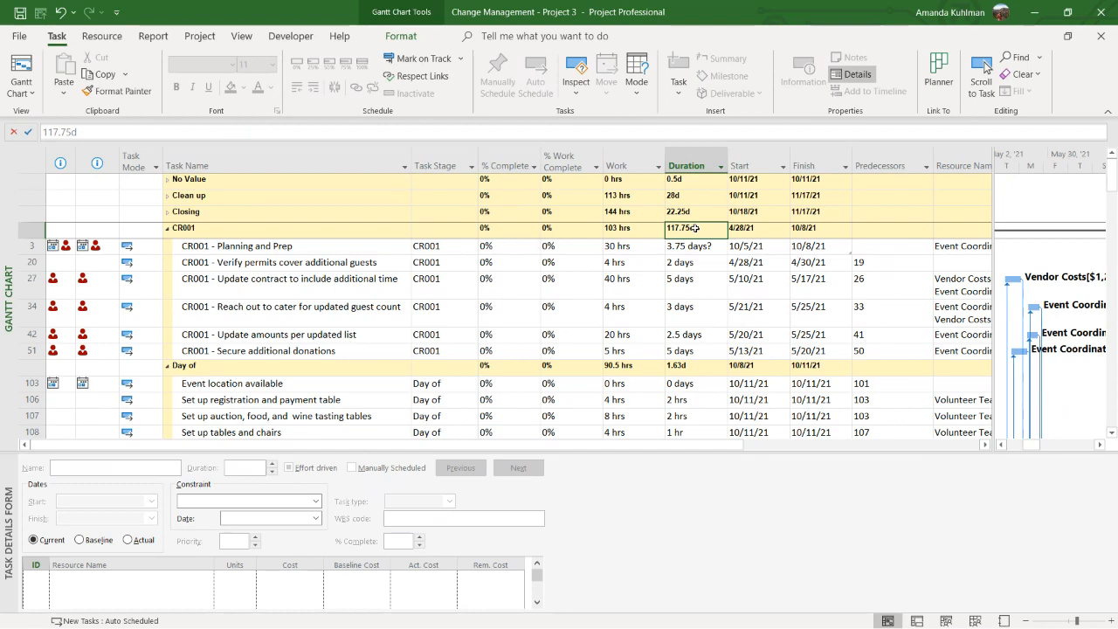
left_click(954, 247)
key("Down")
key("Down")
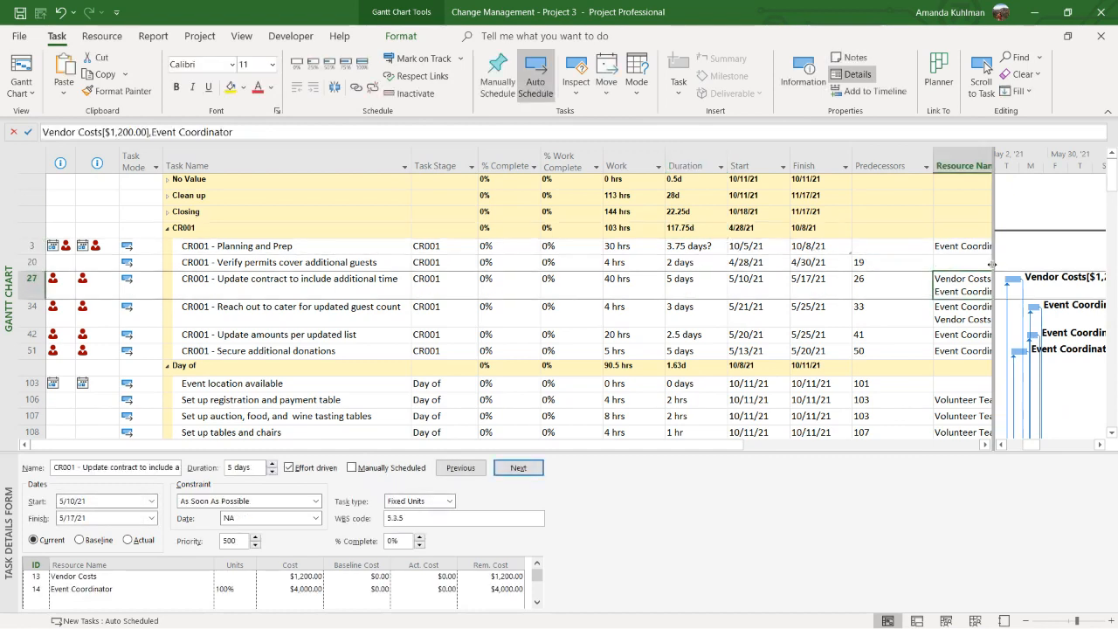
left_click_drag(989, 267, 1044, 267)
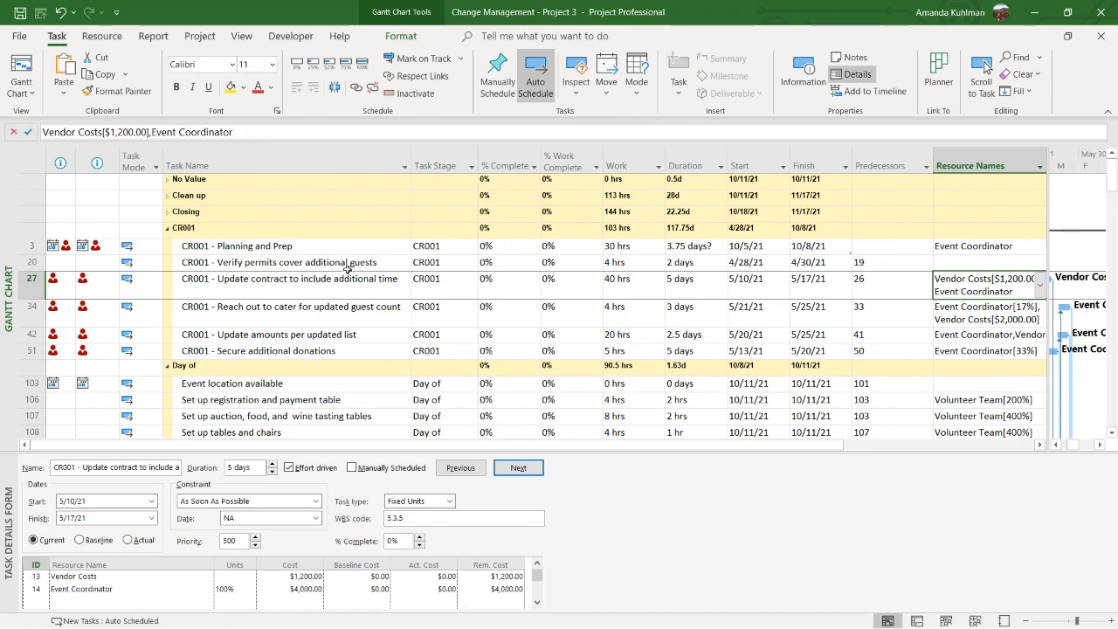
Remove the grouping from the task list and select the task CR001 - Planning and Prep
left_click(405, 166)
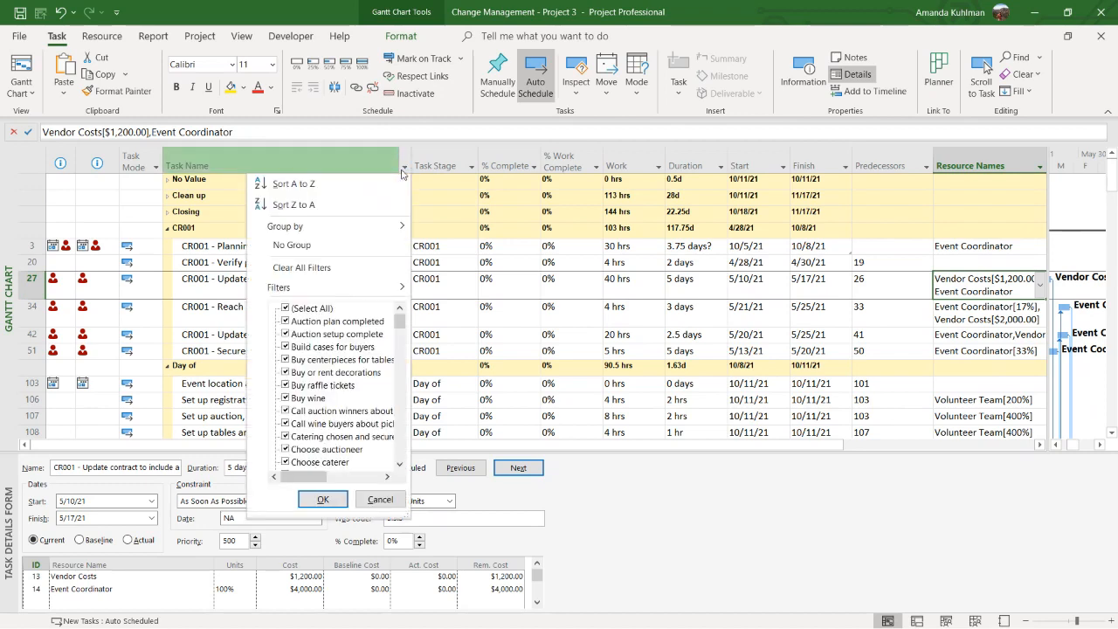
left_click(360, 246)
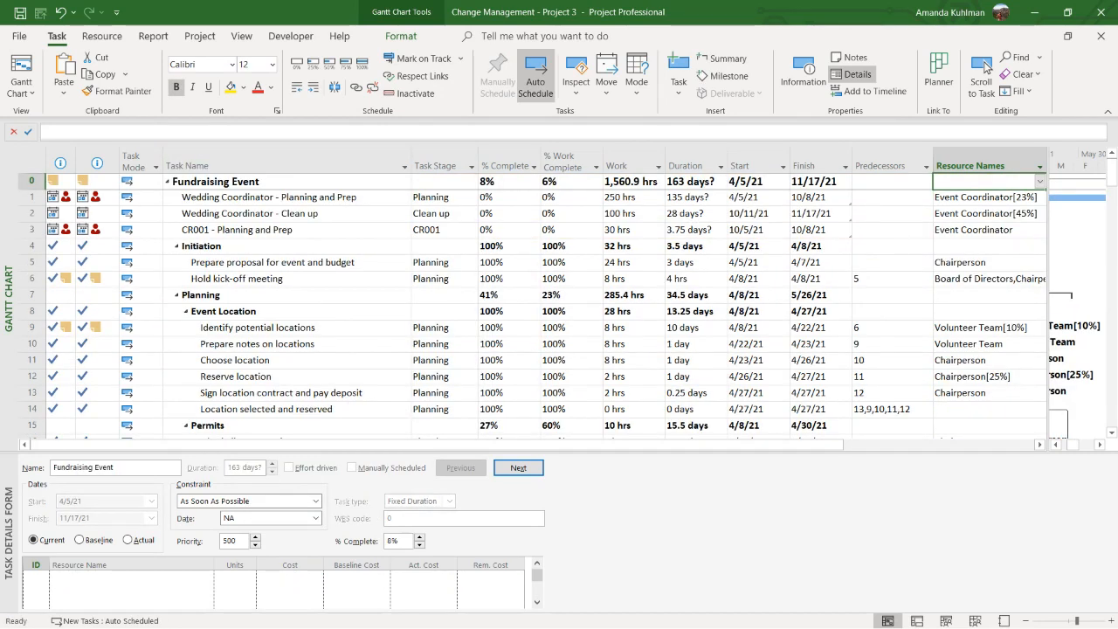
left_click(270, 262)
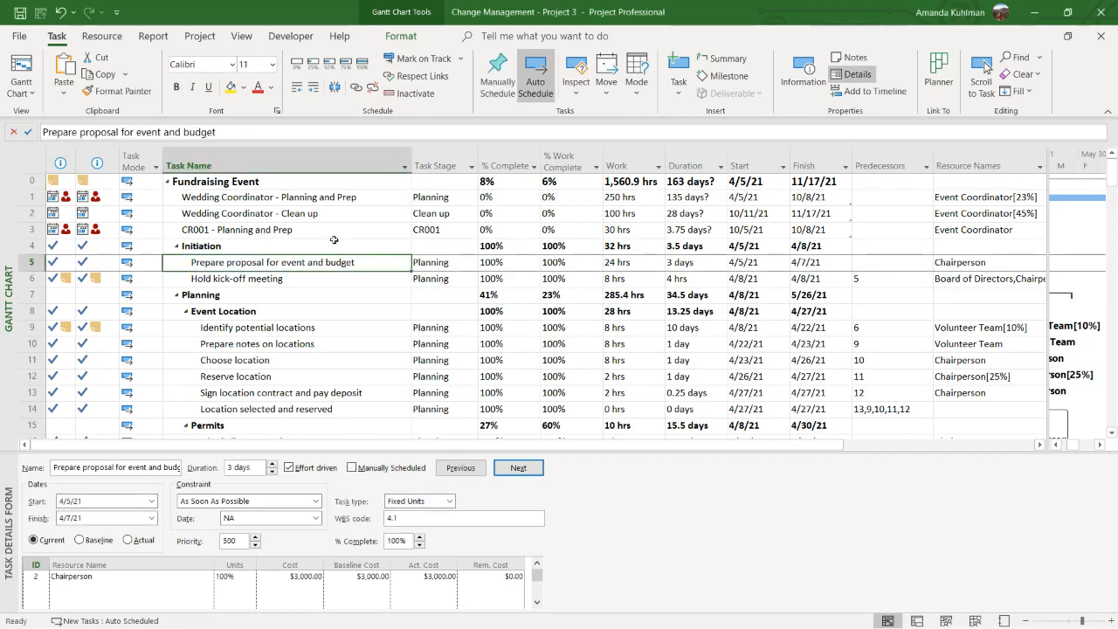
left_click(293, 231)
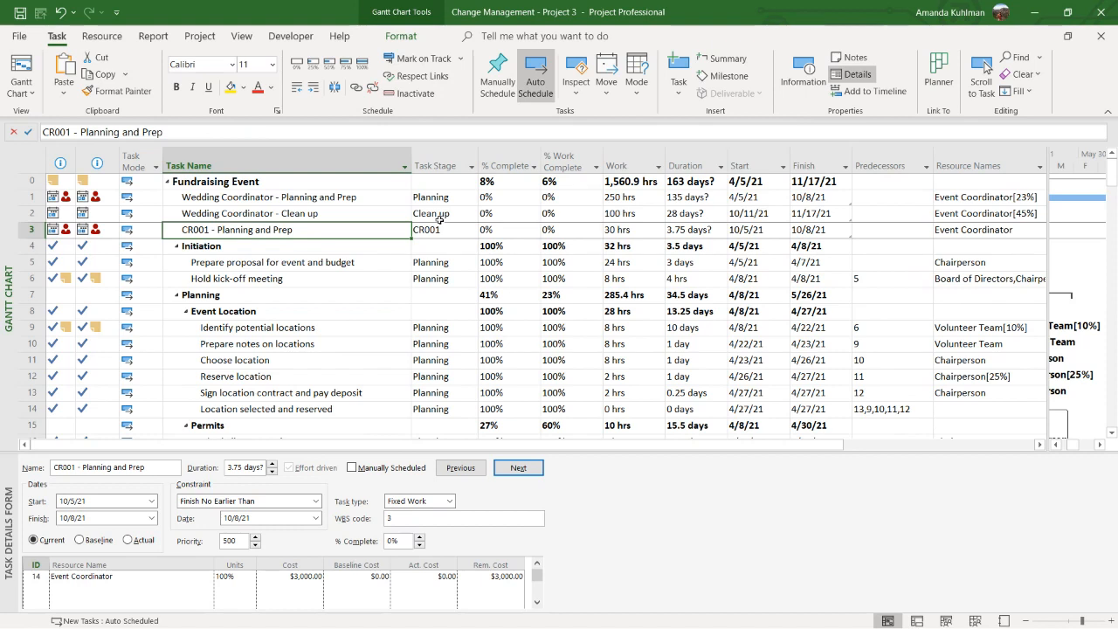
Switch the task list to the Cost table and examine the baseline costs and the Fundraising Event's cost variance
left_click(242, 38)
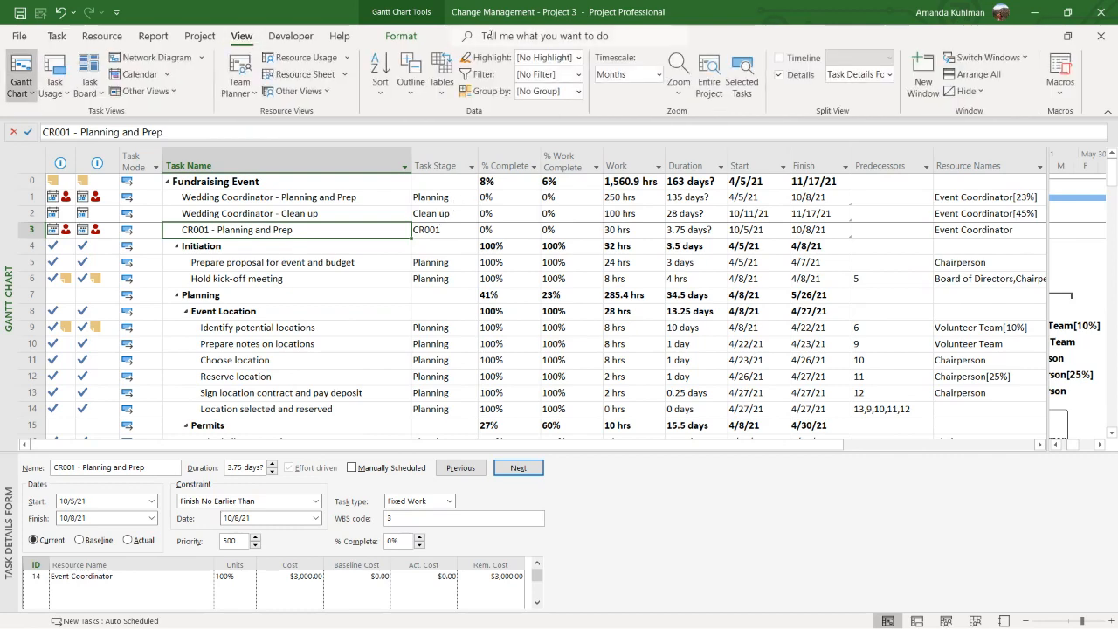
left_click(441, 74)
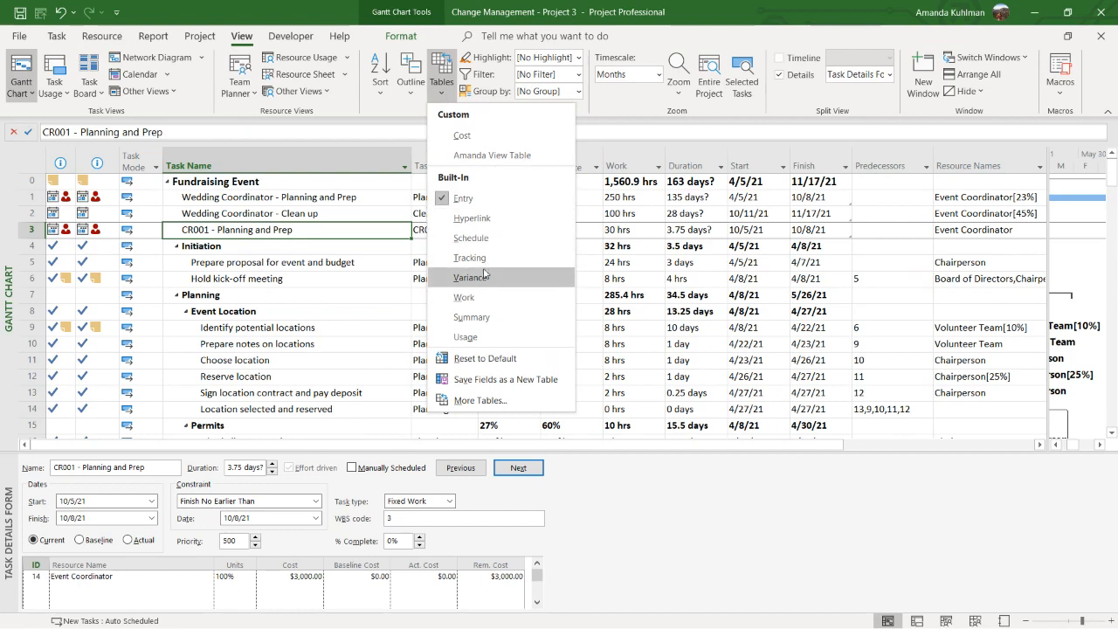
left_click(513, 139)
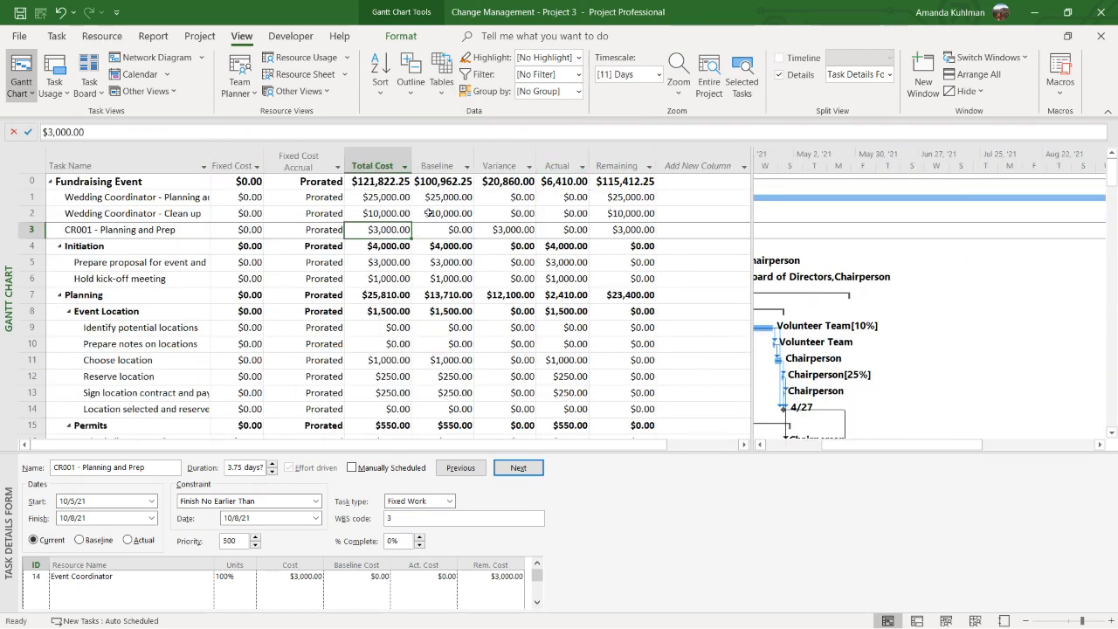
left_click(442, 170)
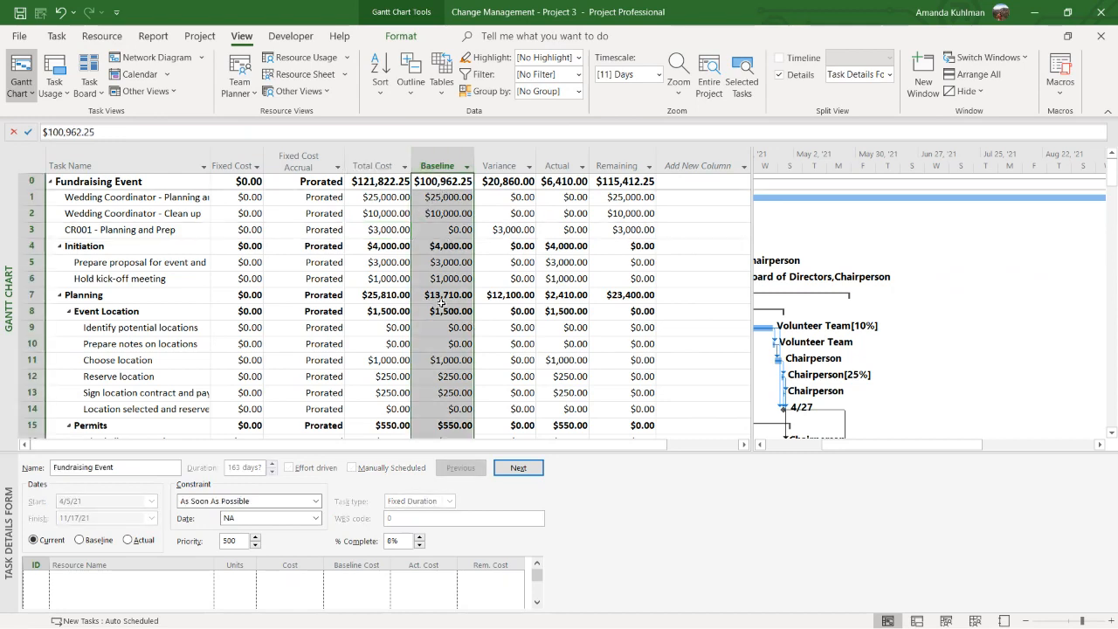
left_click(493, 183)
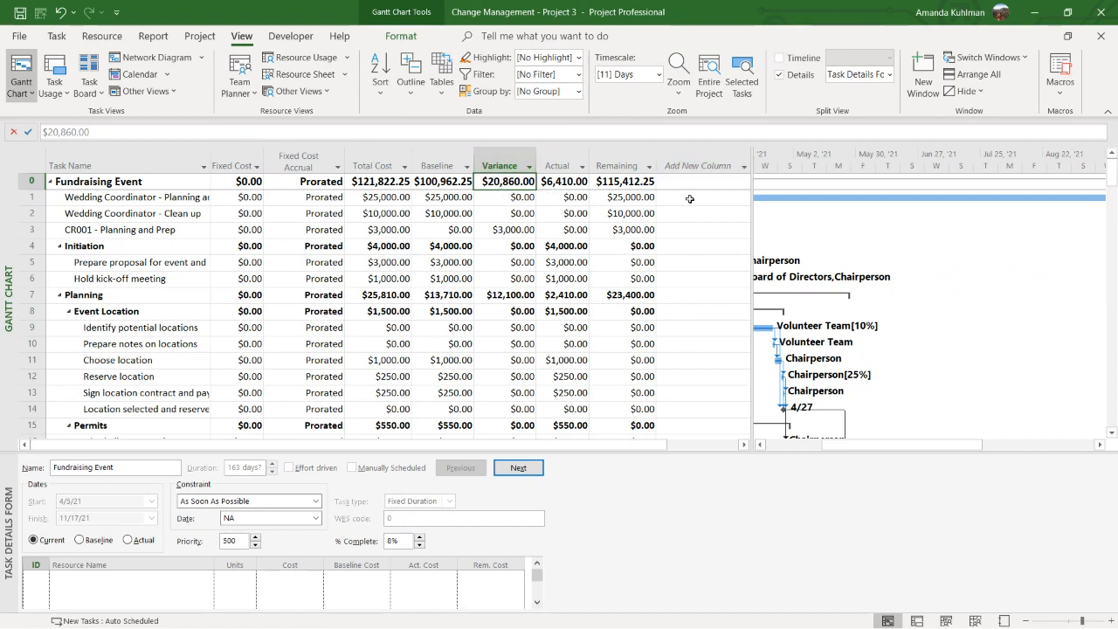
Add a Task Stage column to the Cost table and group the tasks on that field
left_click(716, 164)
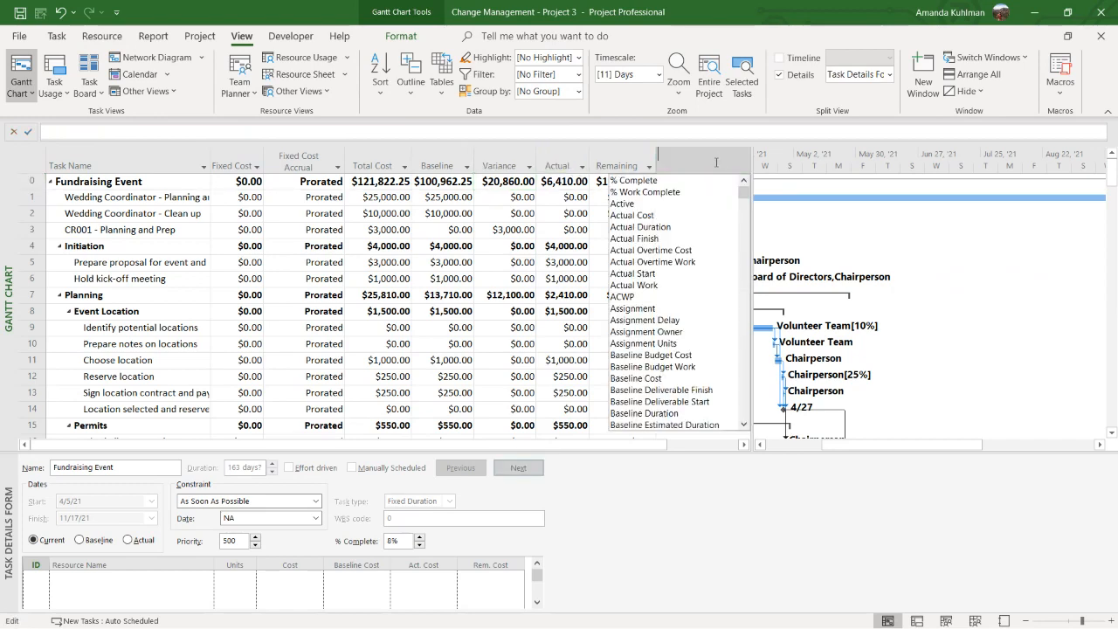
type("task s")
key("Return")
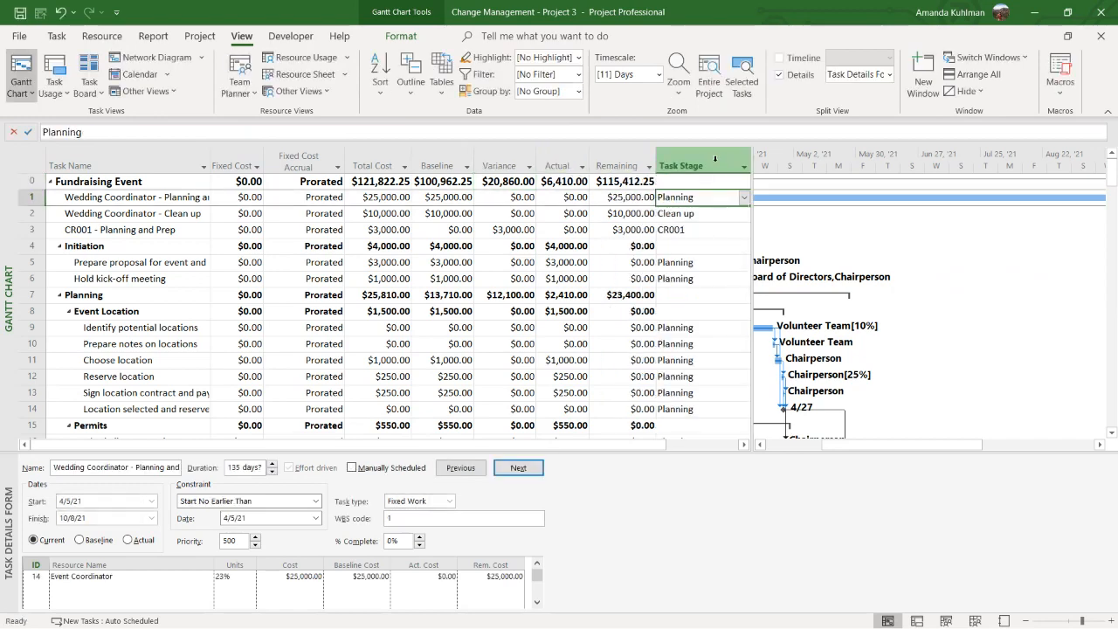
left_click(743, 166)
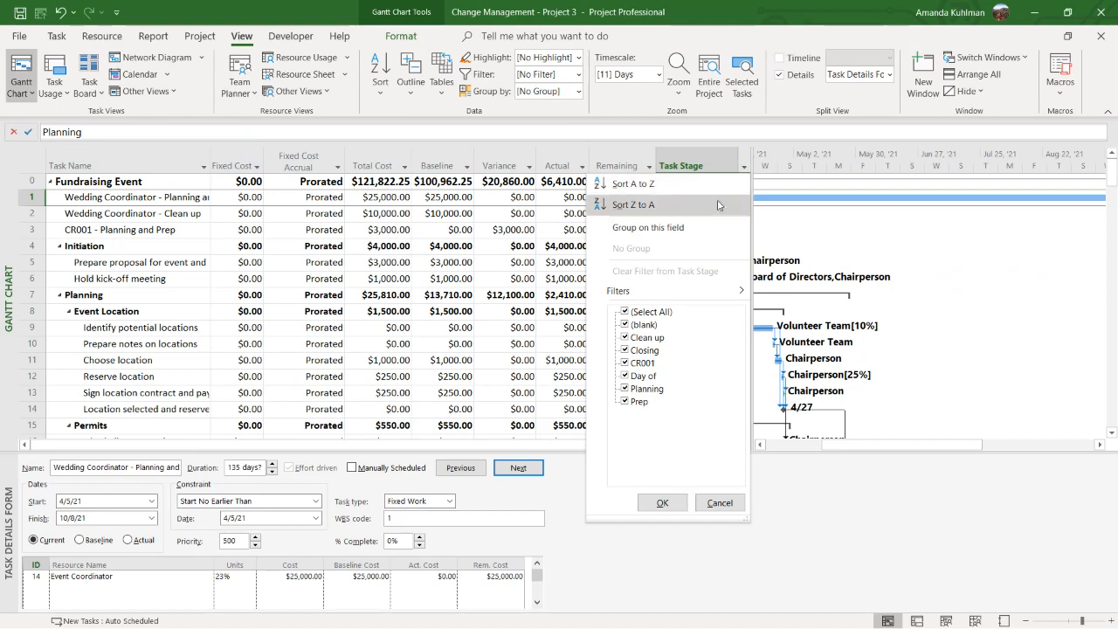
left_click(636, 223)
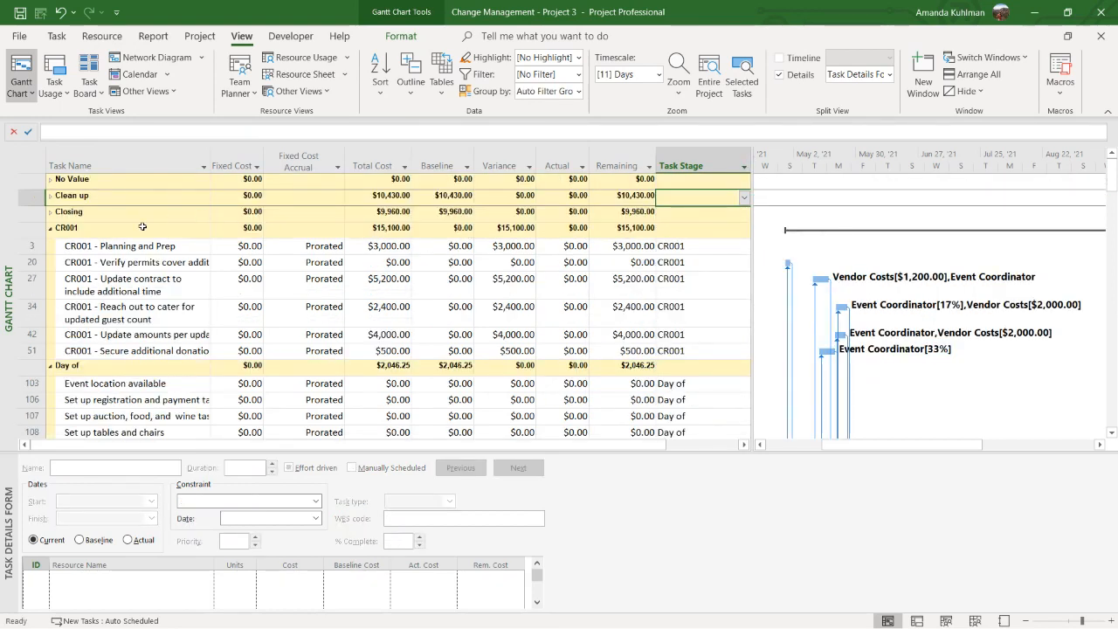
Examine the total cost of the CR001 group and of each change request task in it
left_click(183, 228)
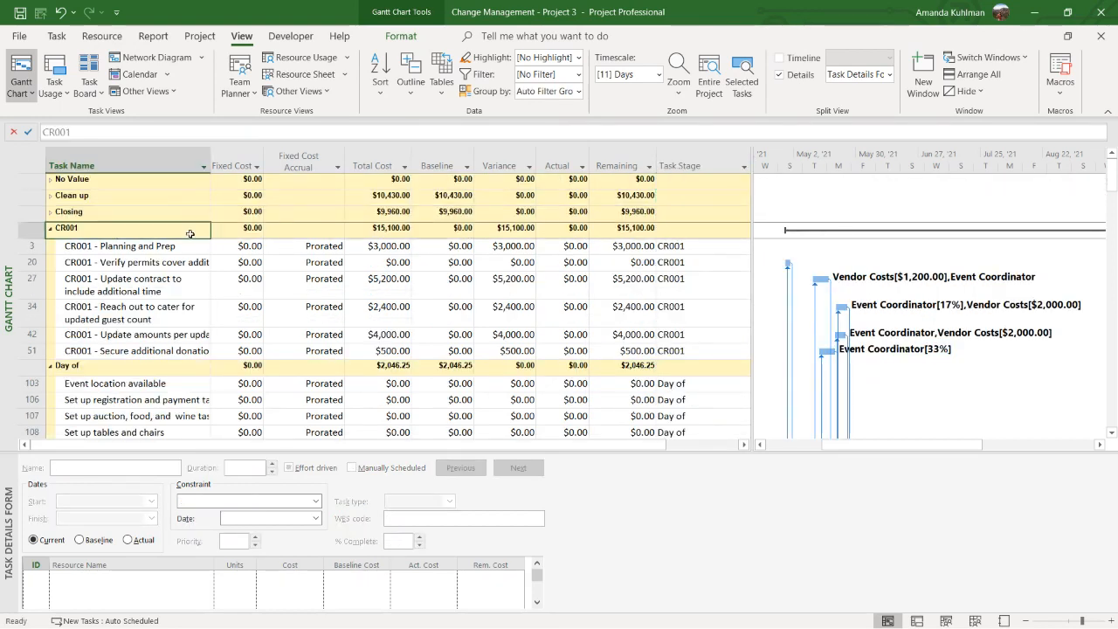
left_click(393, 230)
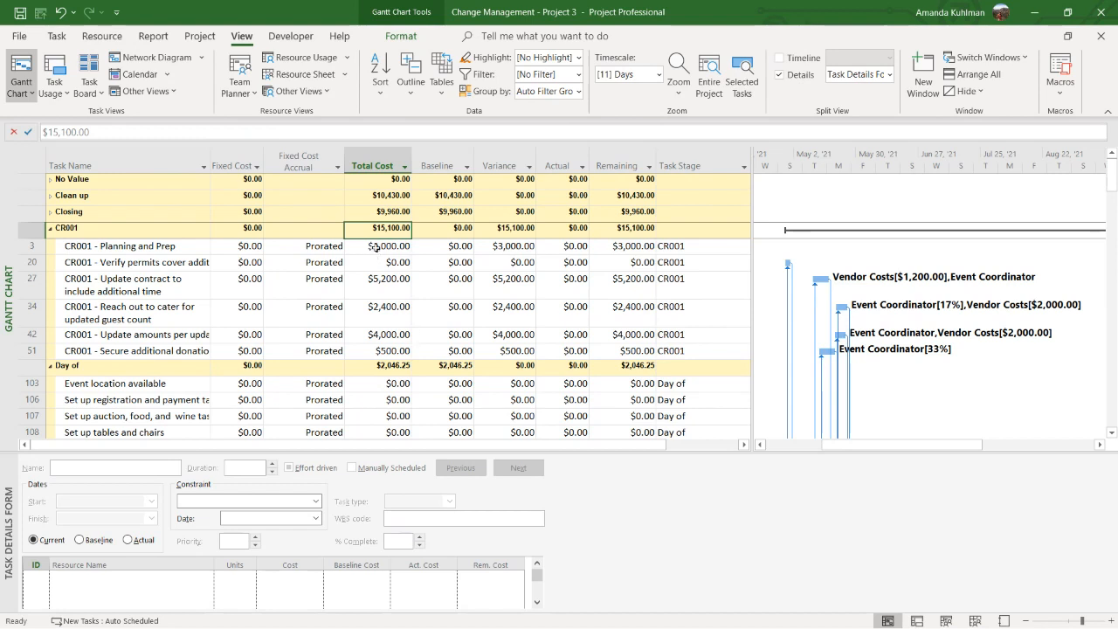
left_click_drag(376, 246, 376, 350)
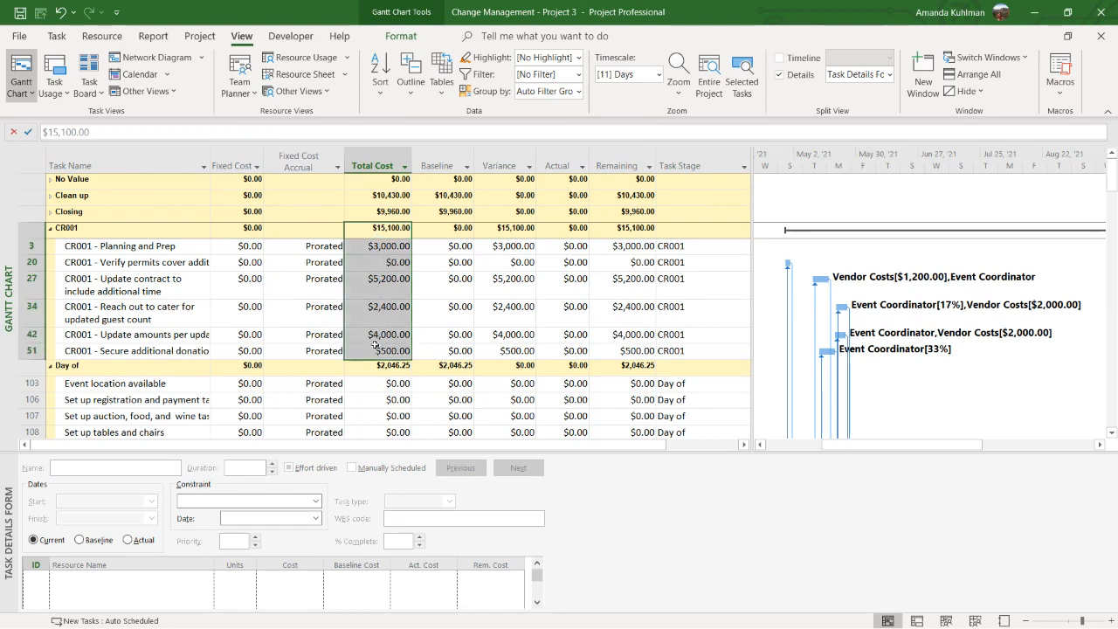
Remove the Task Stage grouping from the Cost table and switch the task list to the Work table
left_click(744, 166)
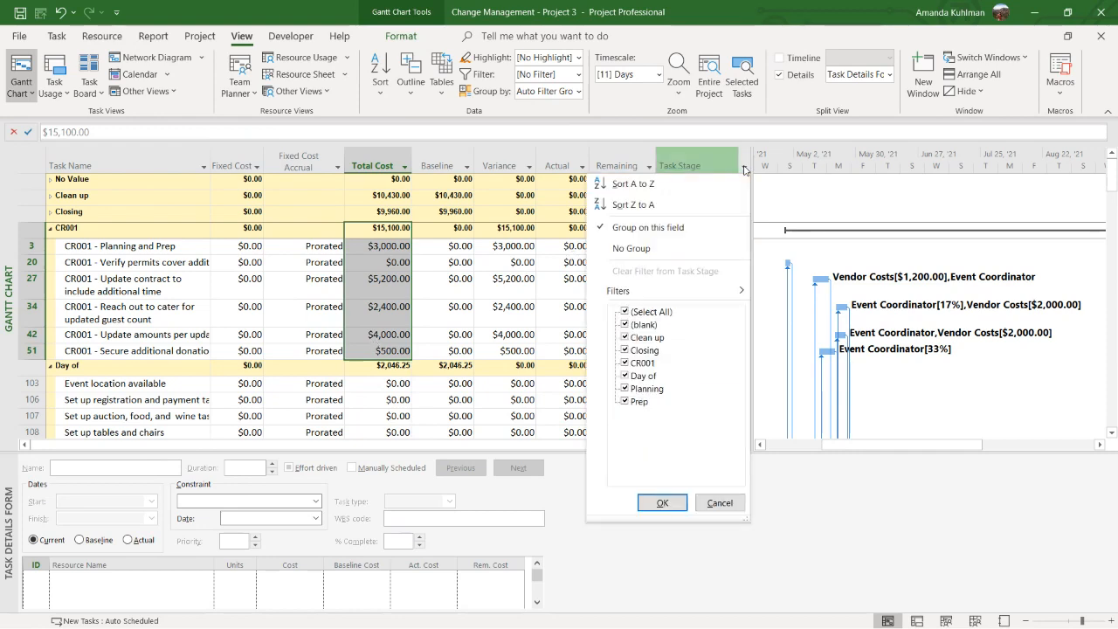
left_click(684, 248)
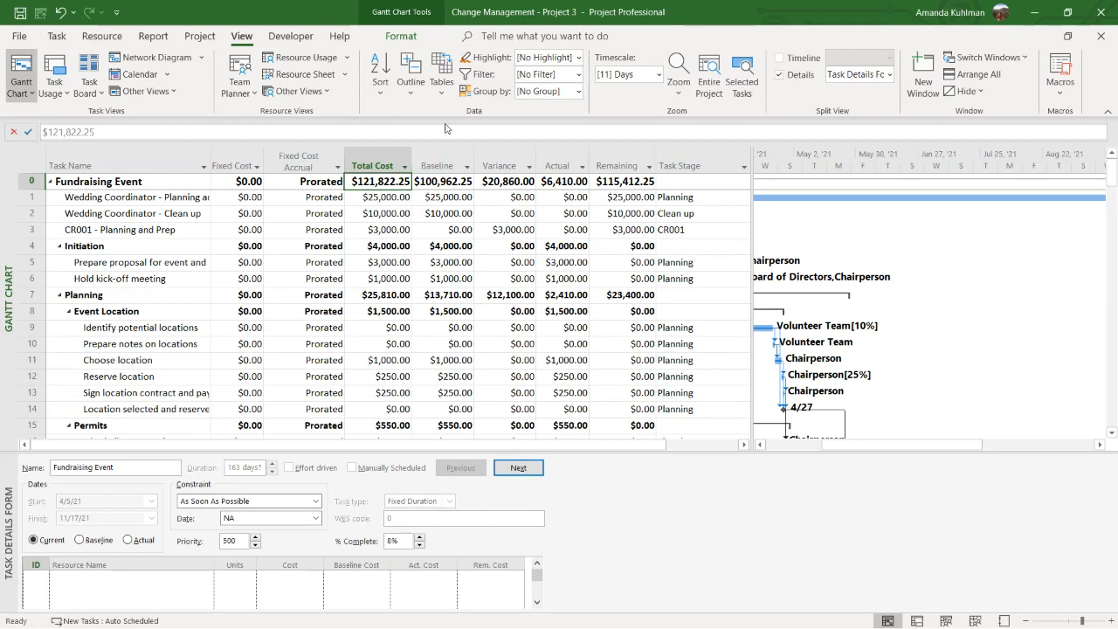
left_click(442, 84)
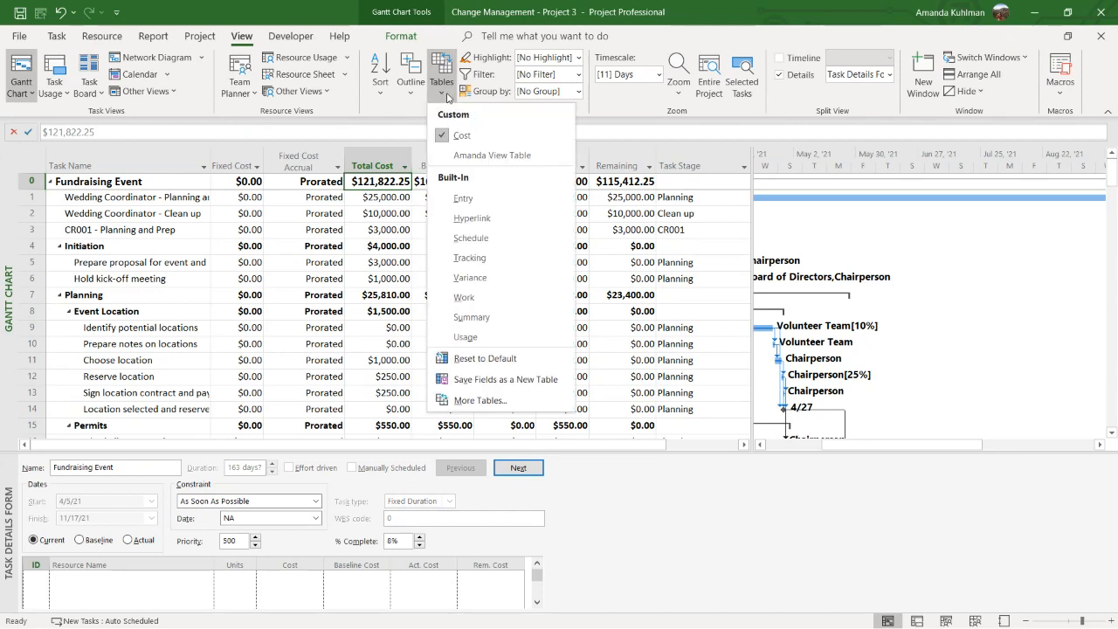
left_click(517, 306)
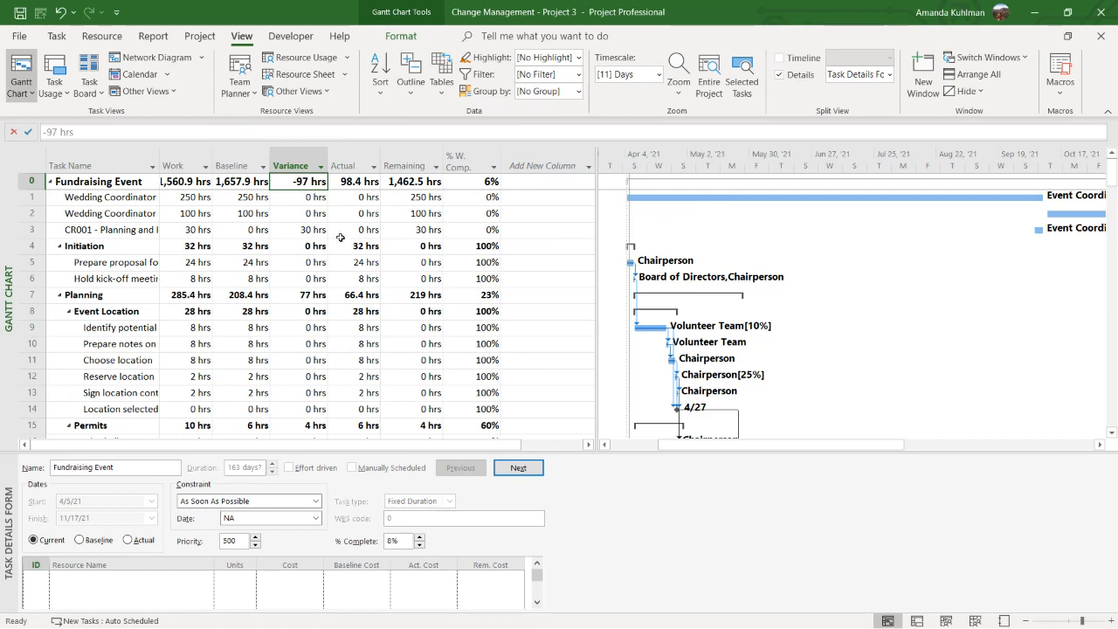
Widen the Work column and add a Task Stage column after the percent work complete column
left_click_drag(211, 165, 234, 165)
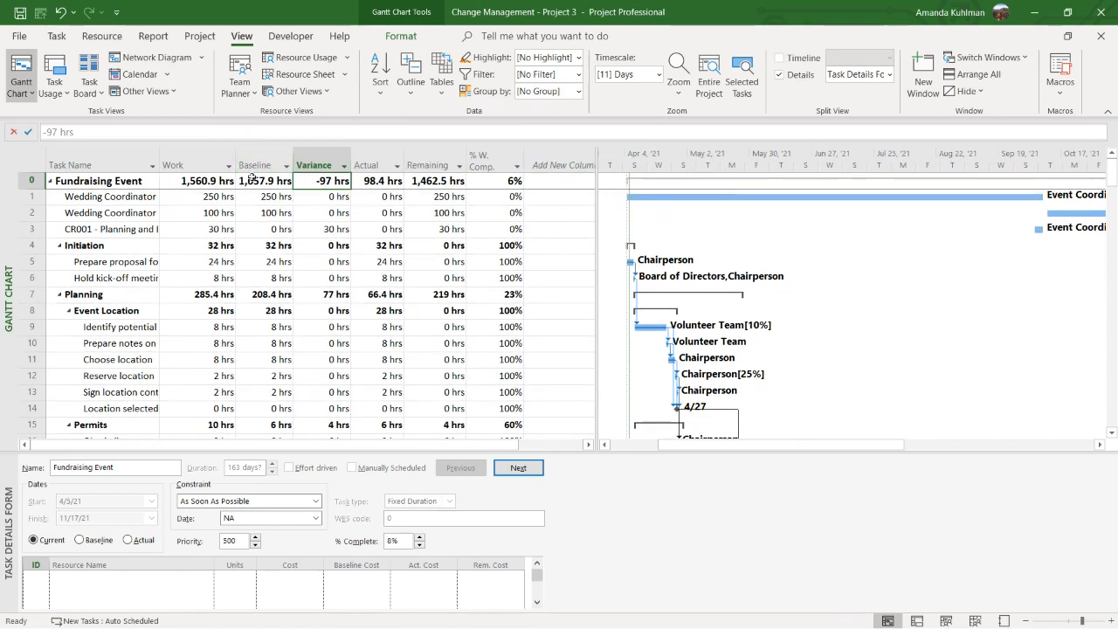
left_click(564, 165)
type("tas")
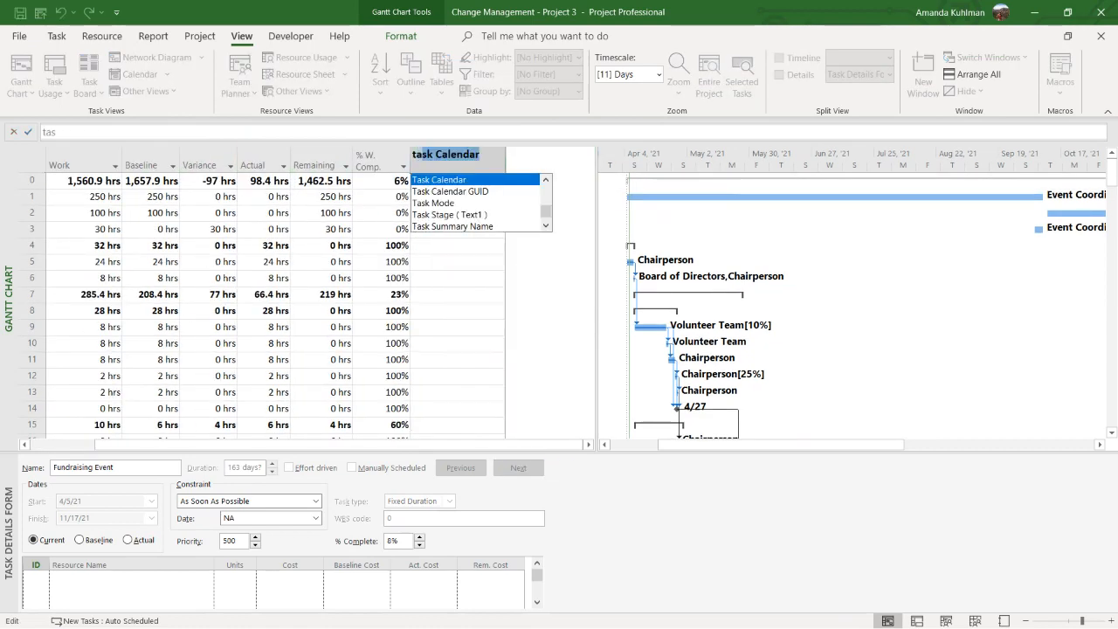
type("k s")
key("Return")
left_click(468, 228)
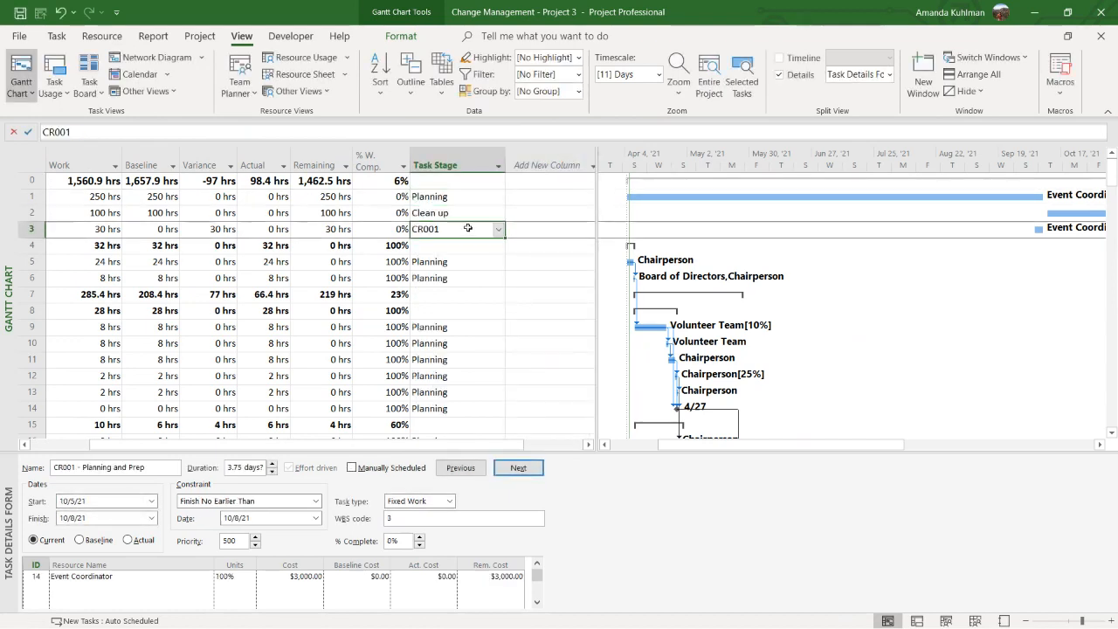
Group the tasks in the Work table on the Task Stage field
left_click(501, 172)
left_click(481, 227)
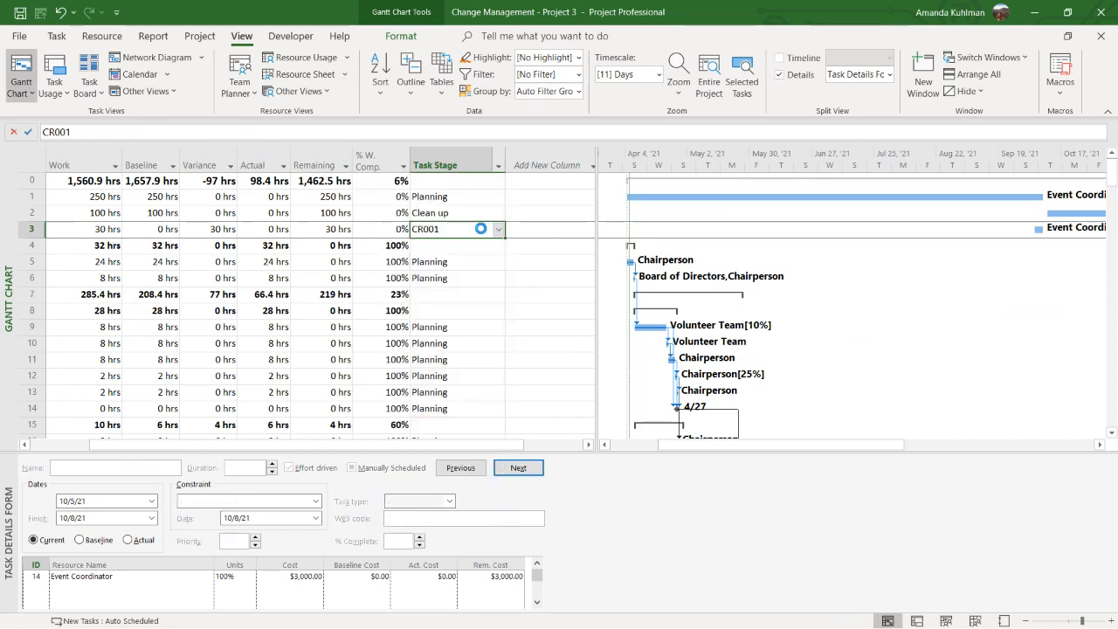
left_click_drag(303, 445, 228, 449)
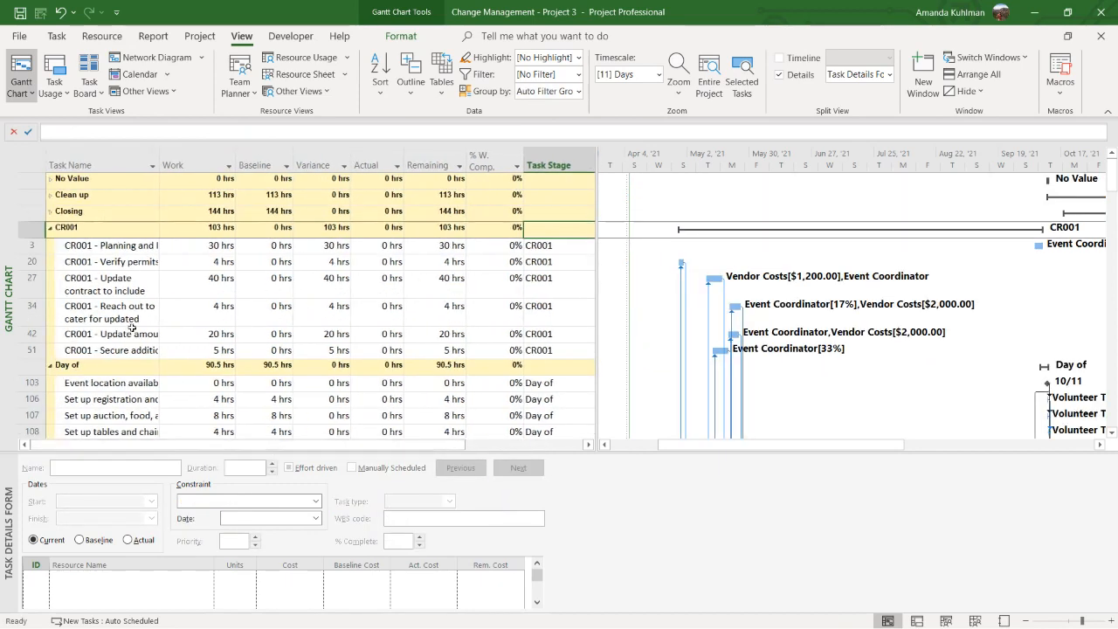
Examine the CR001 tasks and compare the group's work variance with its total work
left_click_drag(117, 245, 112, 345)
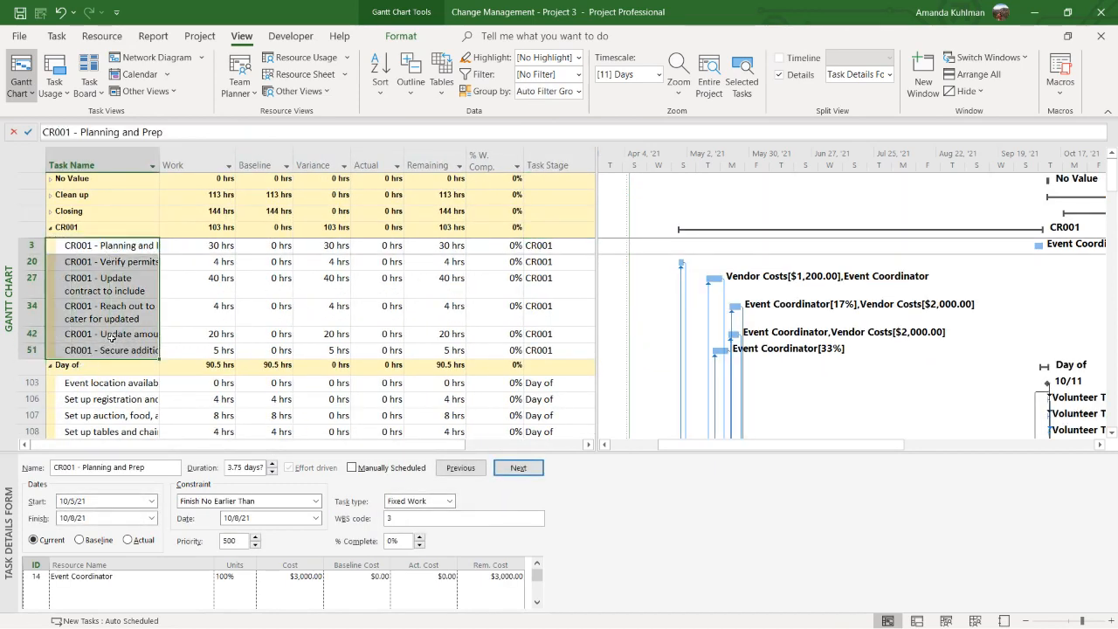
left_click(343, 229)
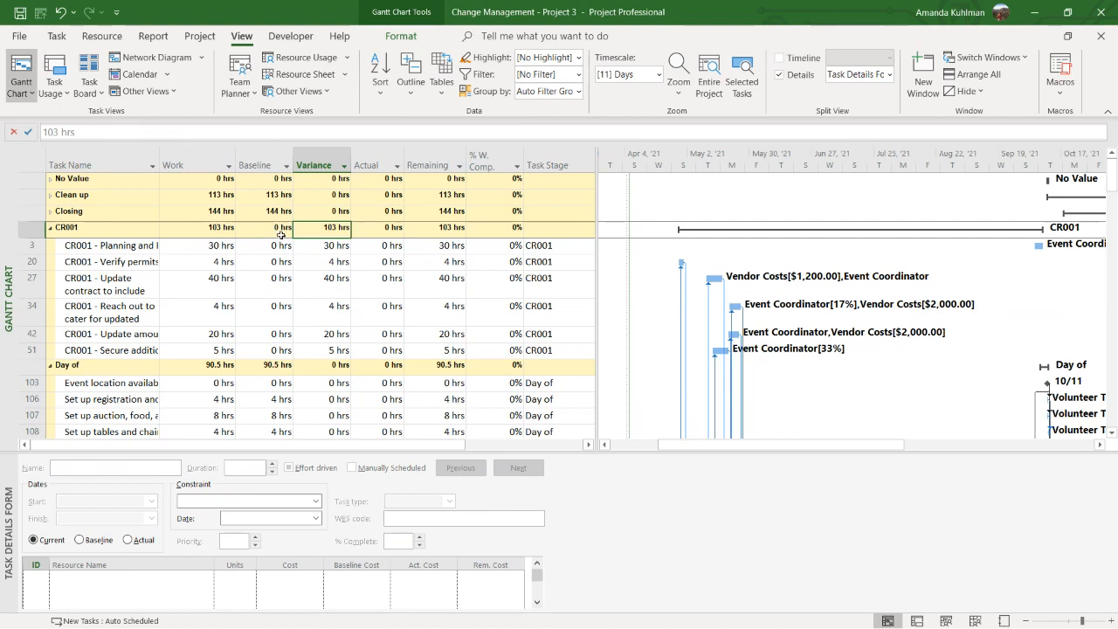
left_click(229, 229)
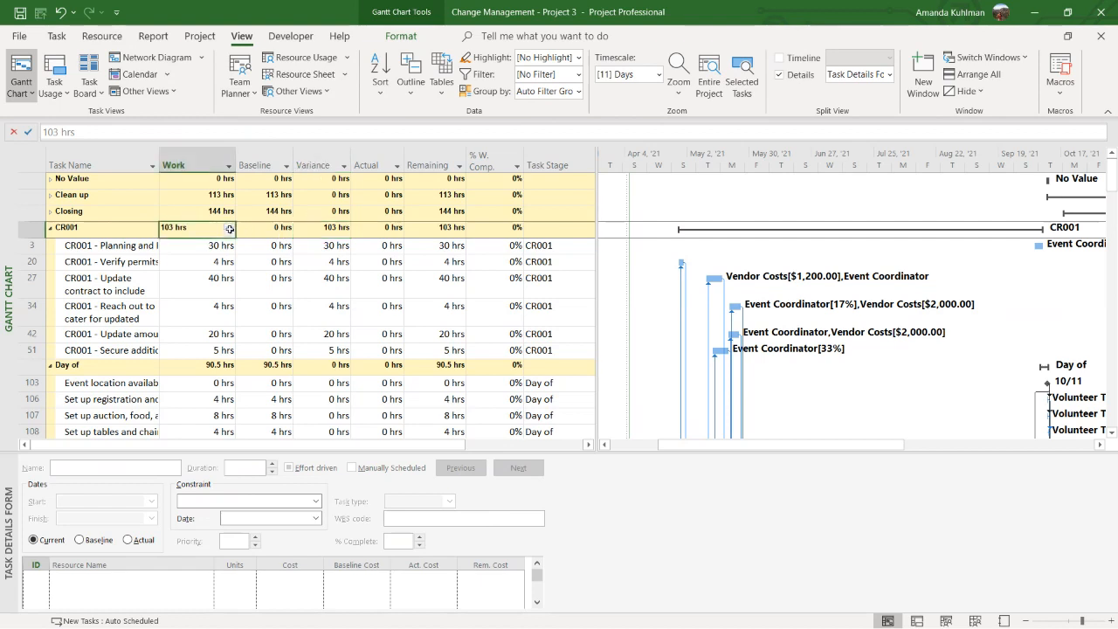
Remove the Task Stage grouping from the Work table and switch the task list to the Variance table
left_click_drag(597, 281, 758, 302)
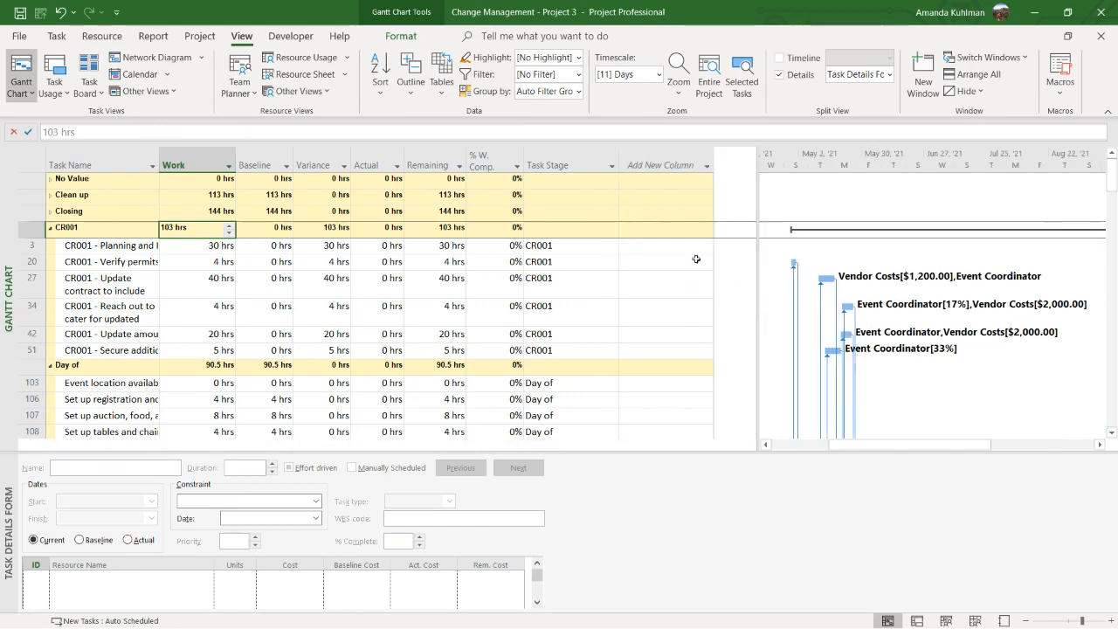
left_click(682, 164)
key("Escape")
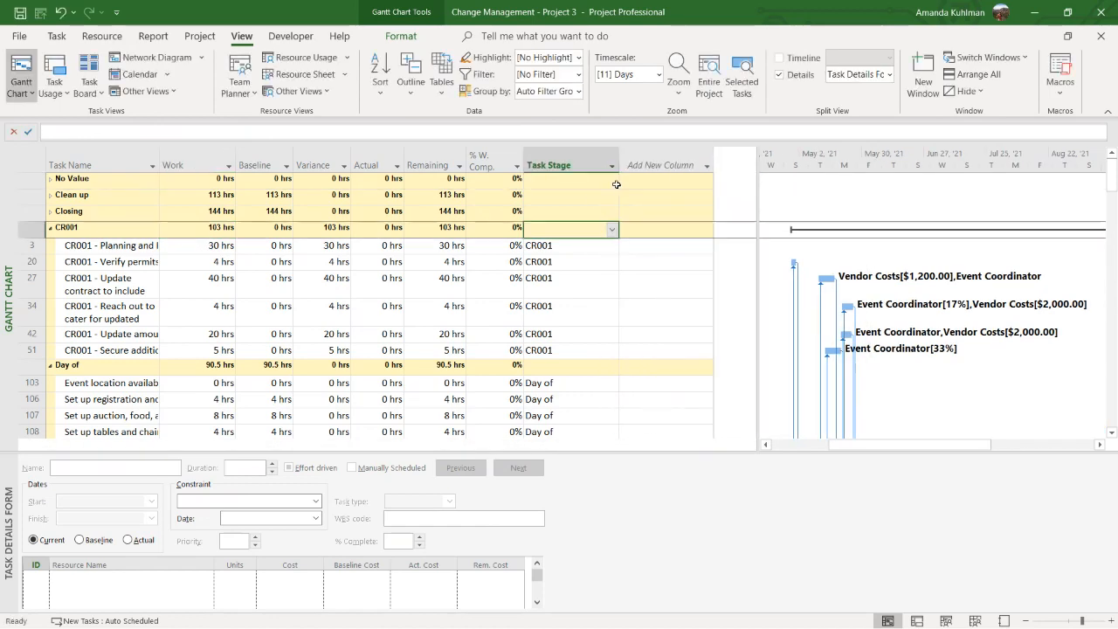
left_click(611, 165)
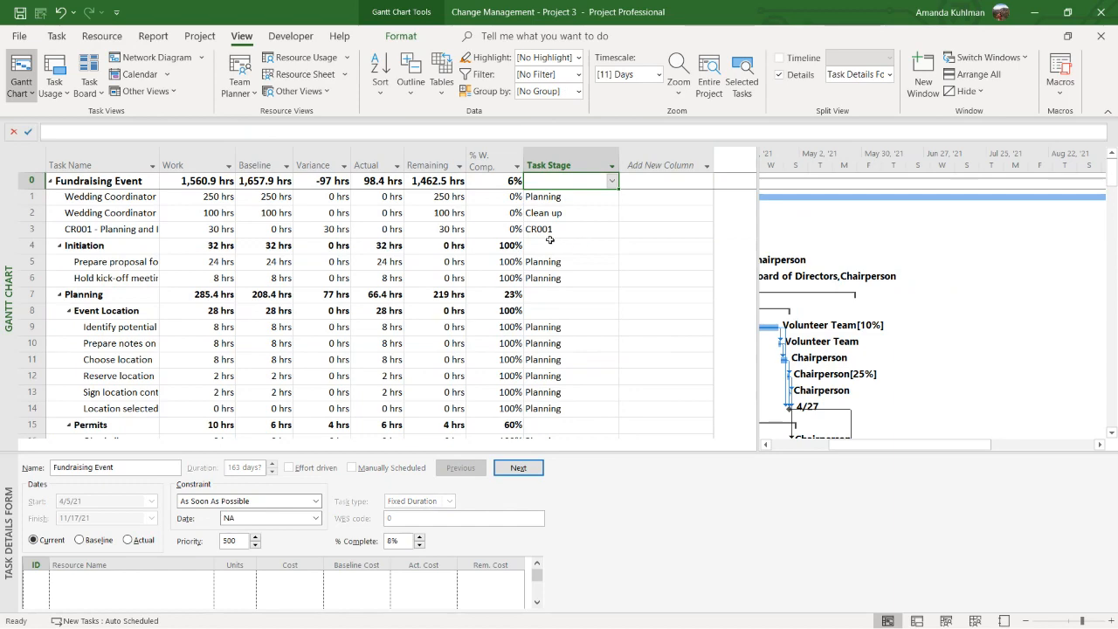
left_click(441, 78)
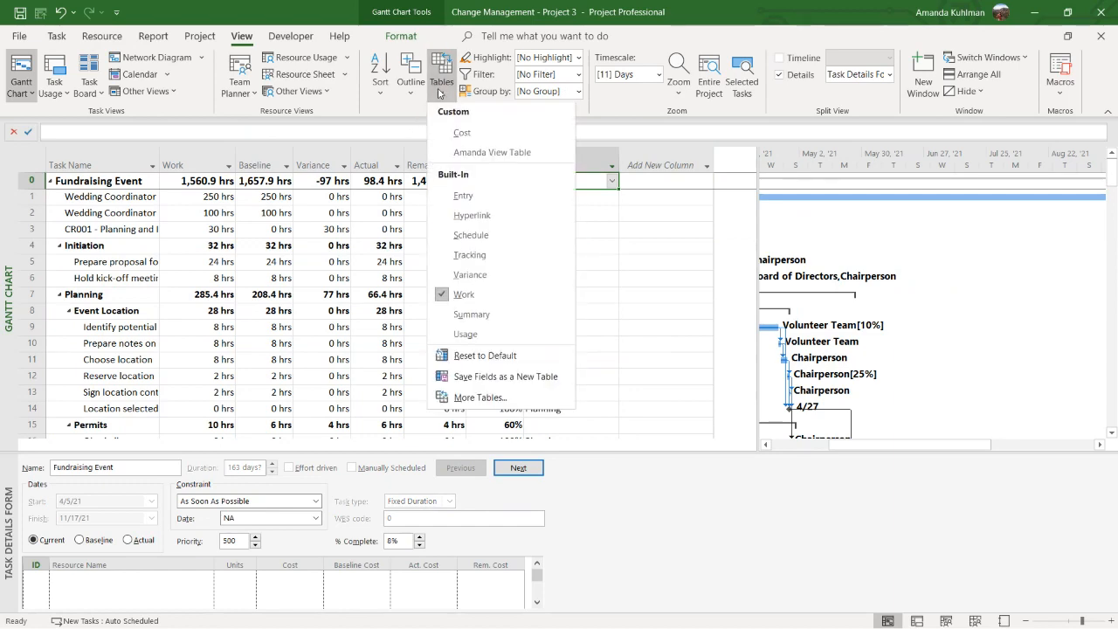
left_click(488, 266)
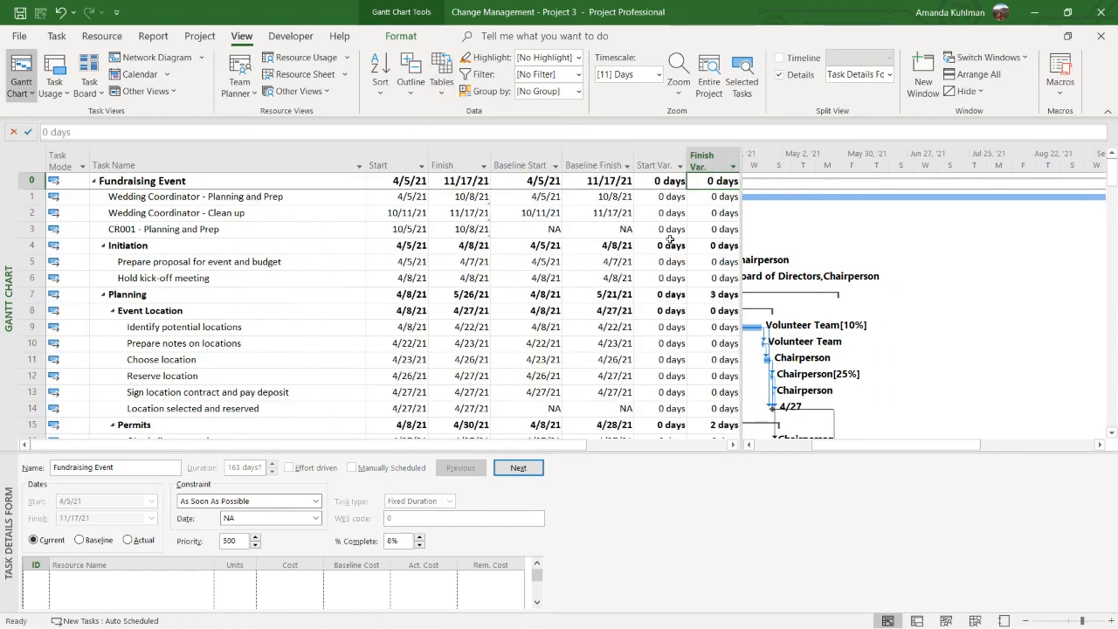
Examine the start and finish variances and the baseline dates of the CR001 permit verification task in the Variance table
left_click_drag(741, 221, 788, 228)
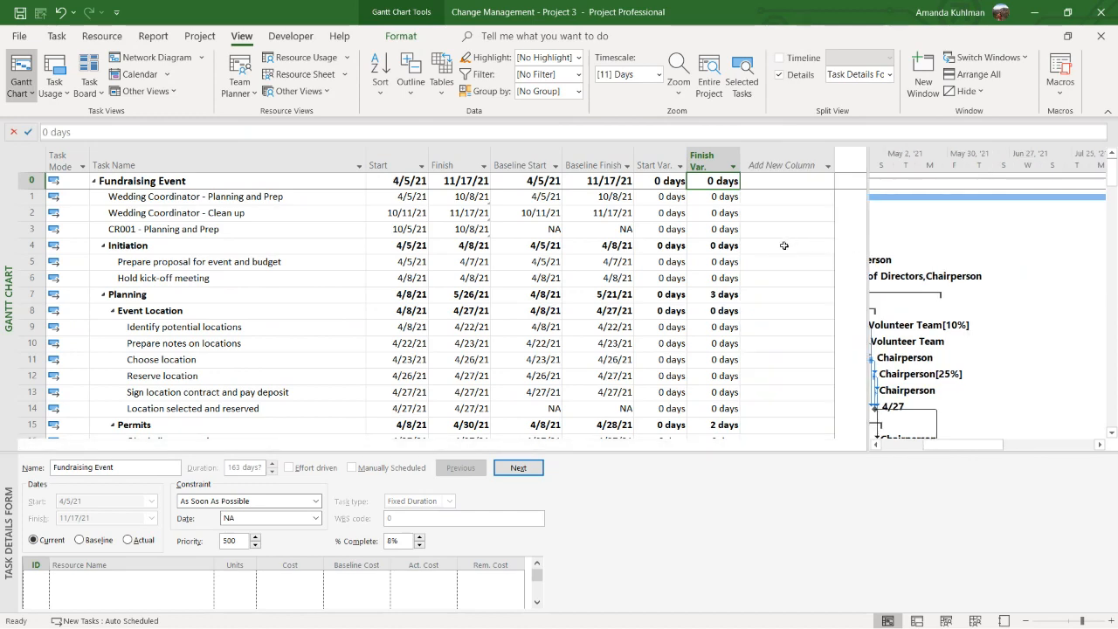
scroll(590, 309, "down", 3)
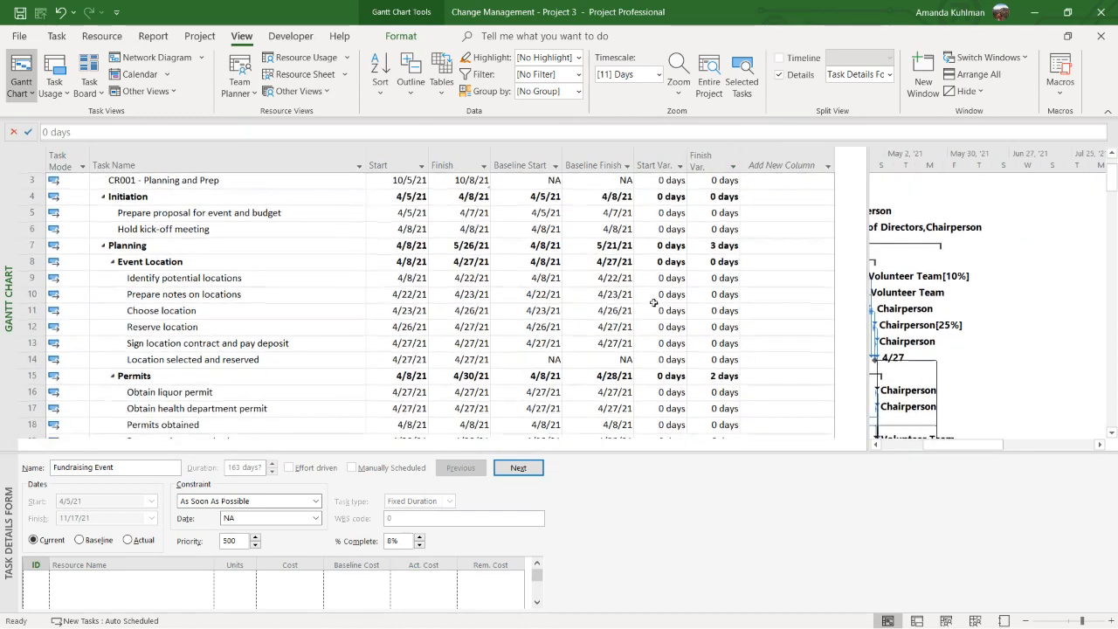
left_click(201, 359)
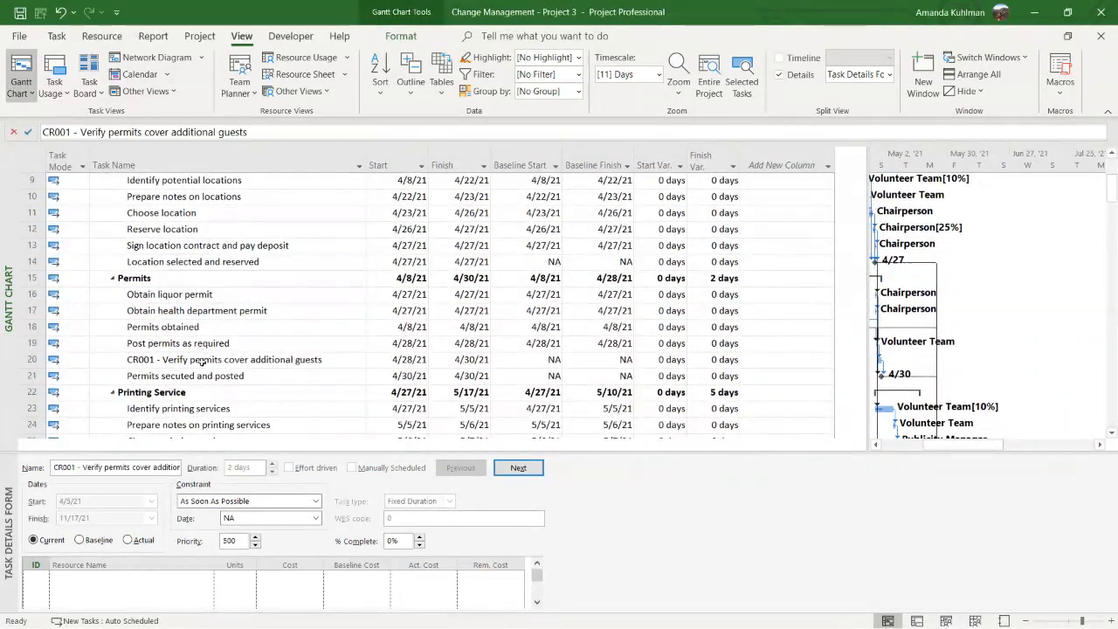
left_click_drag(535, 359, 604, 360)
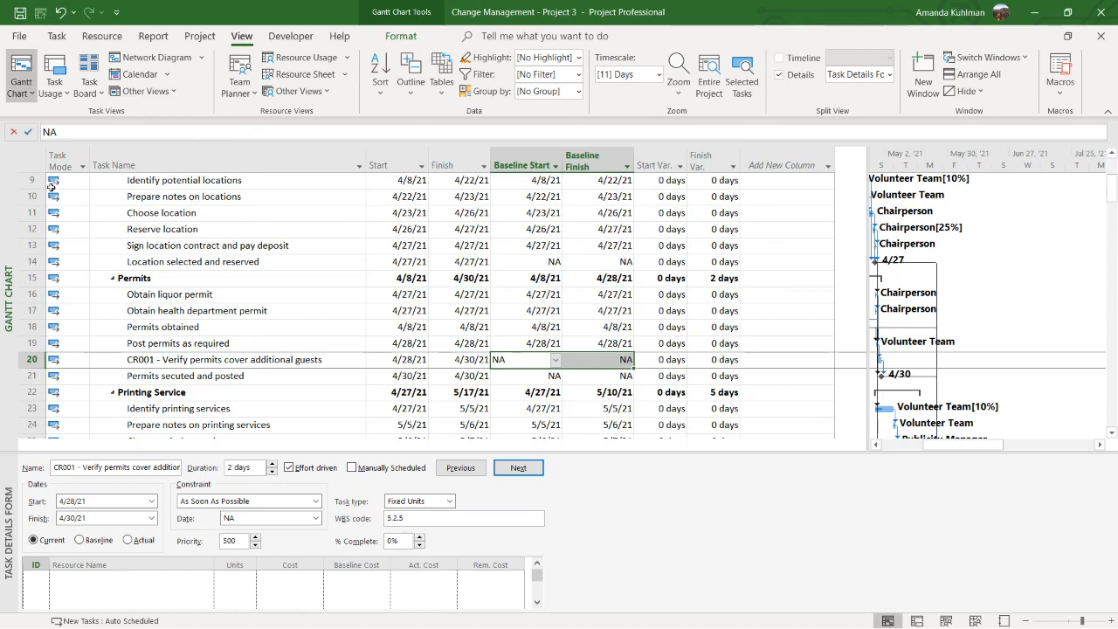
scroll(271, 232, "up", 3)
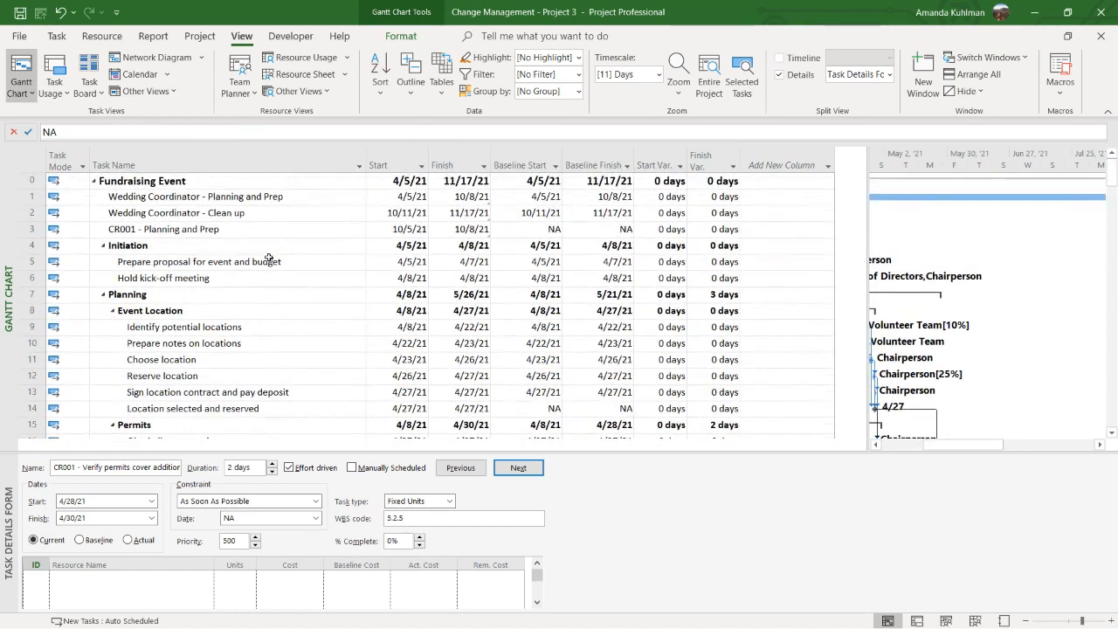
Show the Timeline above the Gantt chart and add the task "CR001 - Verify permits cover additional guests" to it
left_click(797, 61)
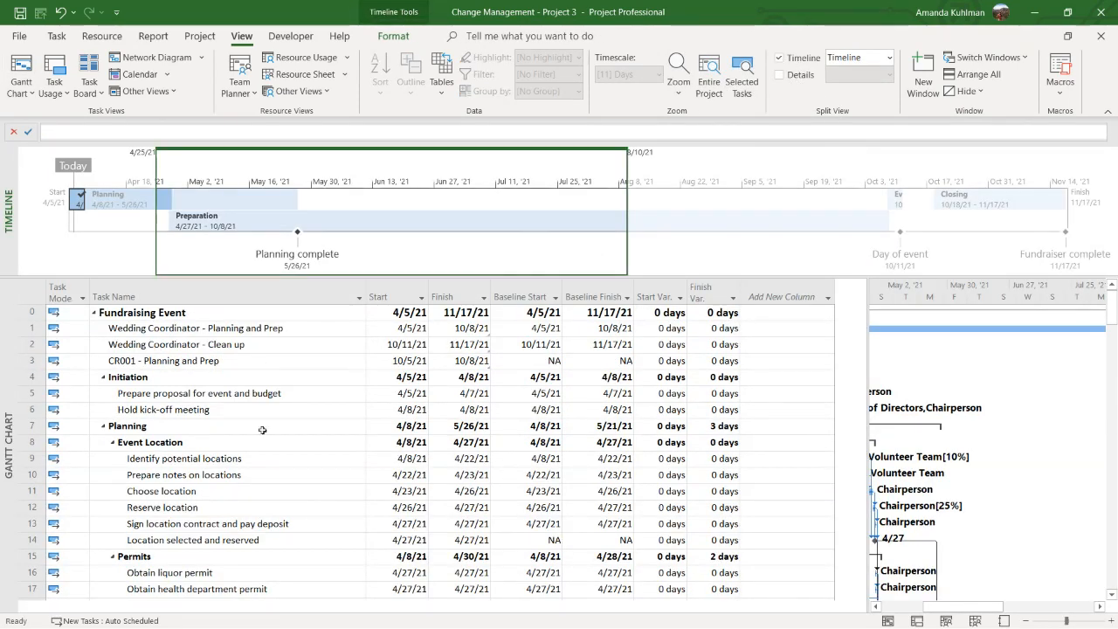
left_click(193, 513)
scroll(227, 520, "down", 2)
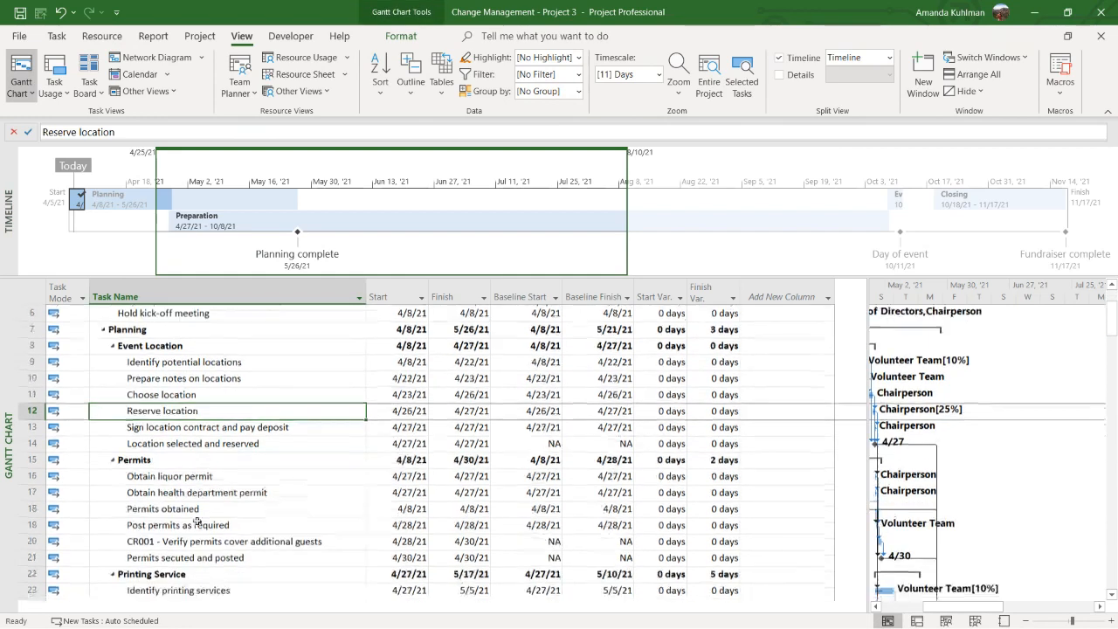
left_click(263, 532)
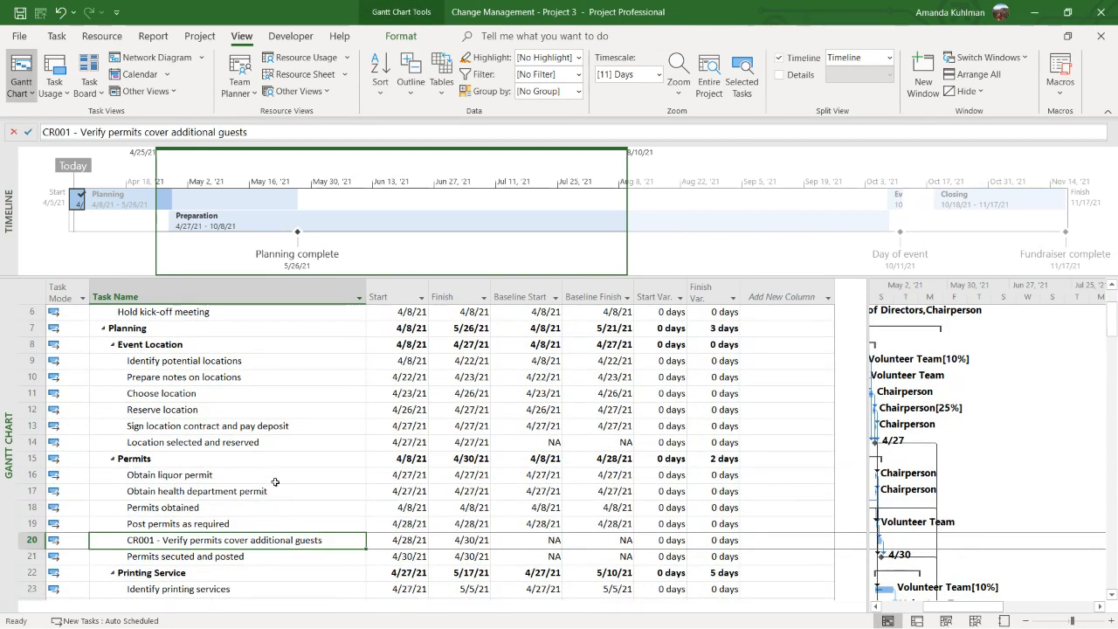
right_click(204, 541)
left_click(228, 493)
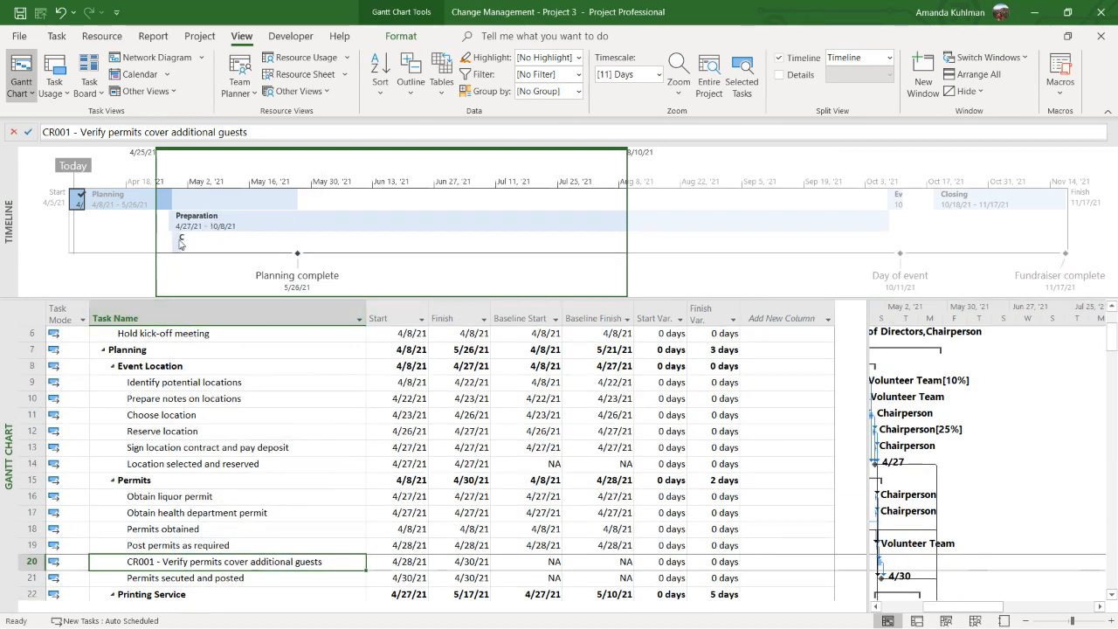
mouse_move(180, 244)
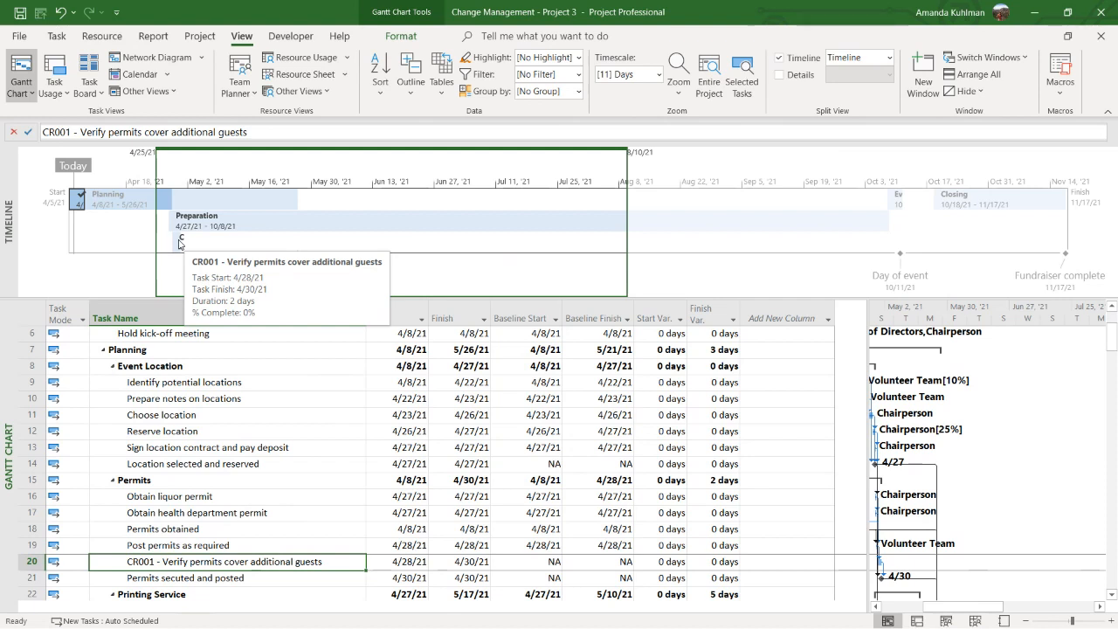
Remove the CR001 permit verification task from the Timeline and hide the Timeline
right_click(266, 563)
left_click(280, 532)
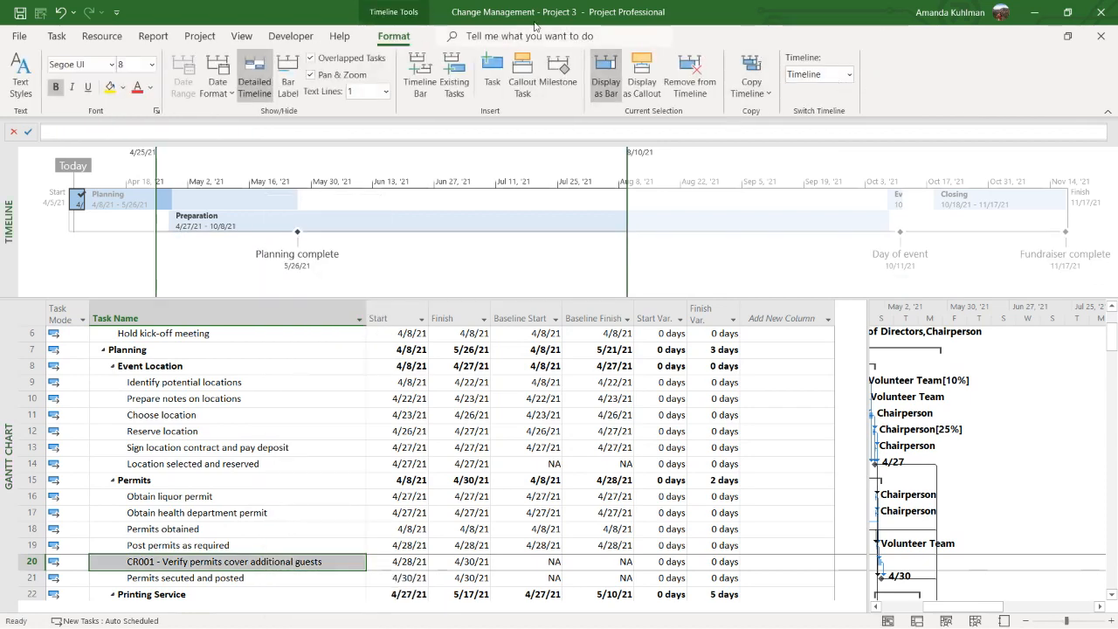
left_click(241, 36)
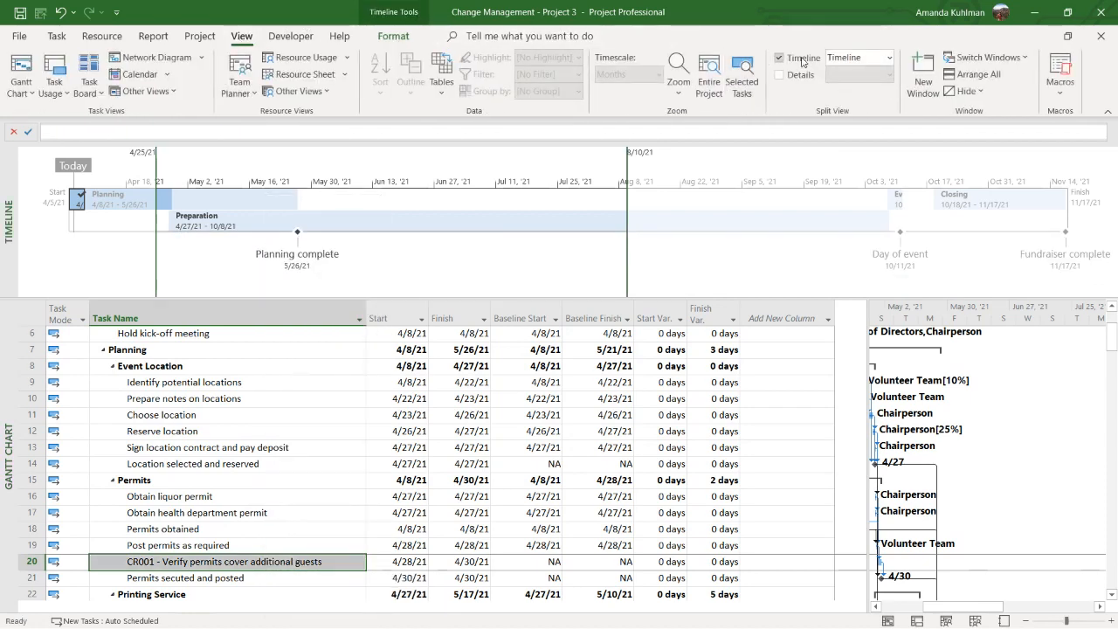
left_click(779, 58)
scroll(249, 222, "up", 2)
left_click(247, 212)
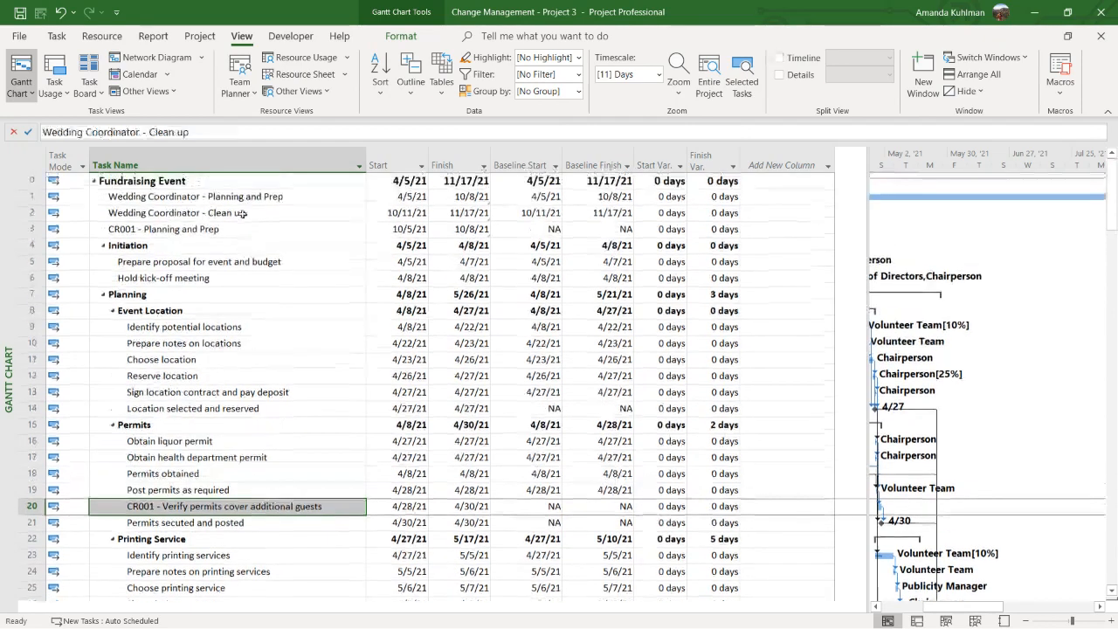
left_click(226, 227)
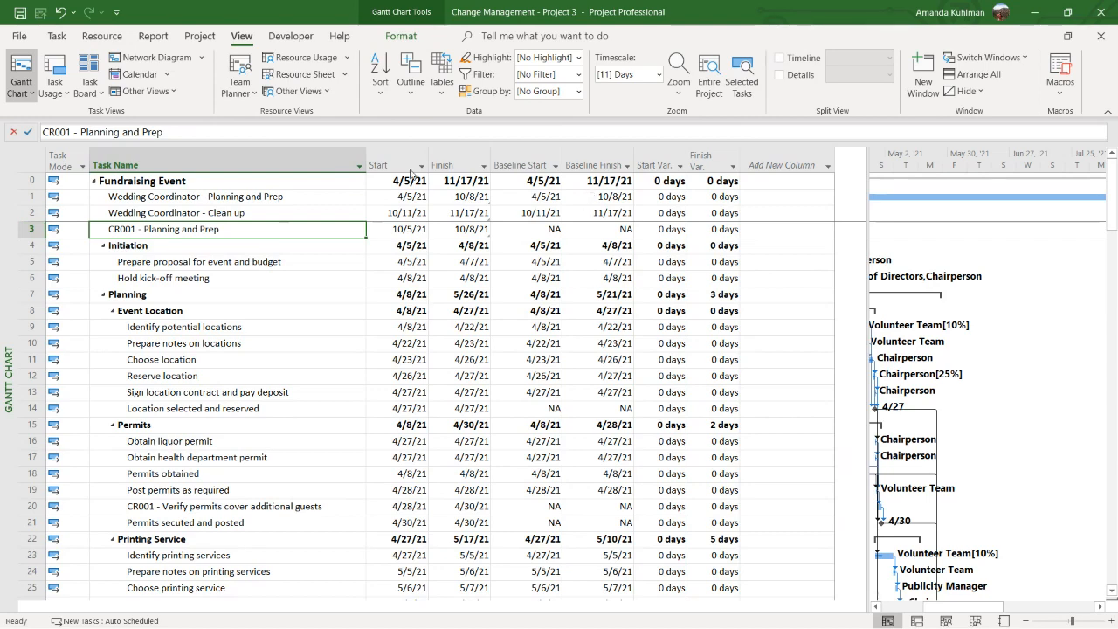
left_click(199, 35)
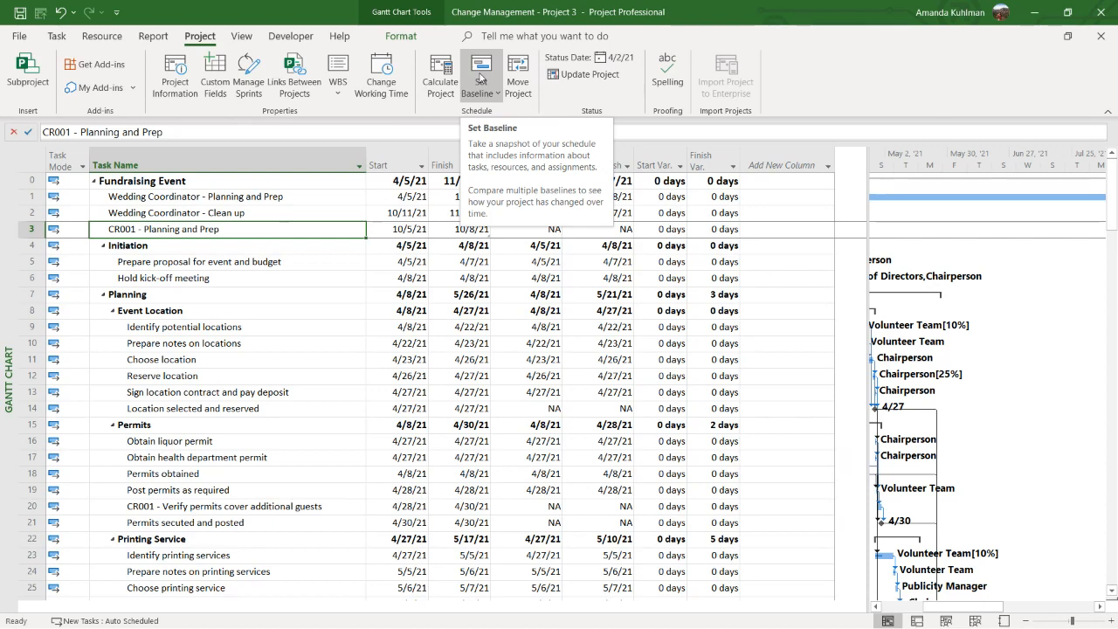
left_click(480, 79)
left_click(477, 111)
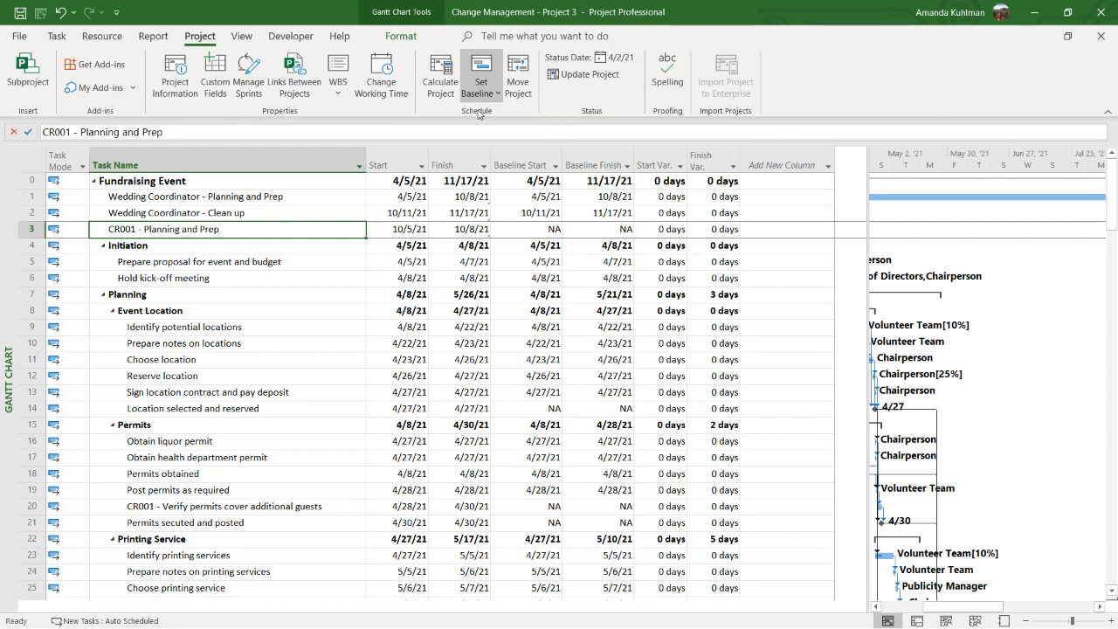
left_click(611, 230)
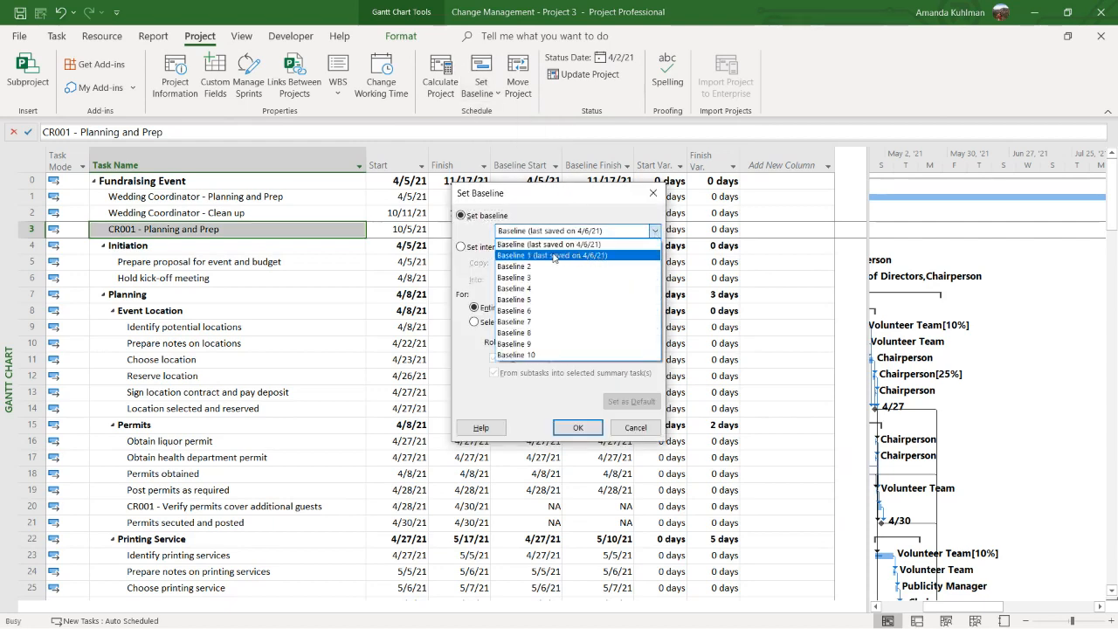
left_click(583, 216)
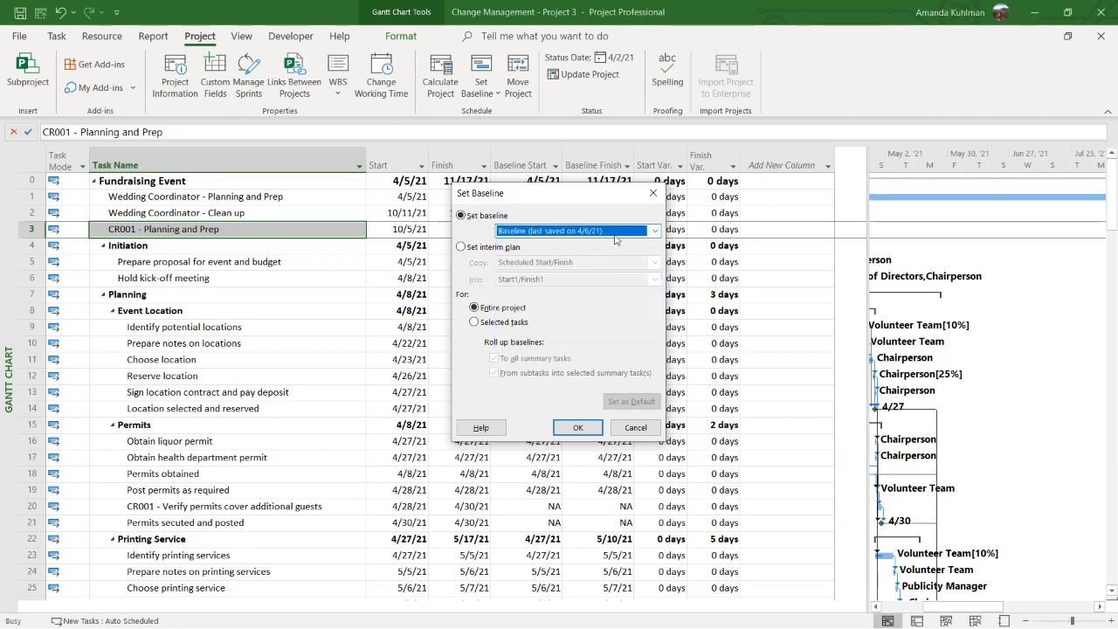
left_click(625, 428)
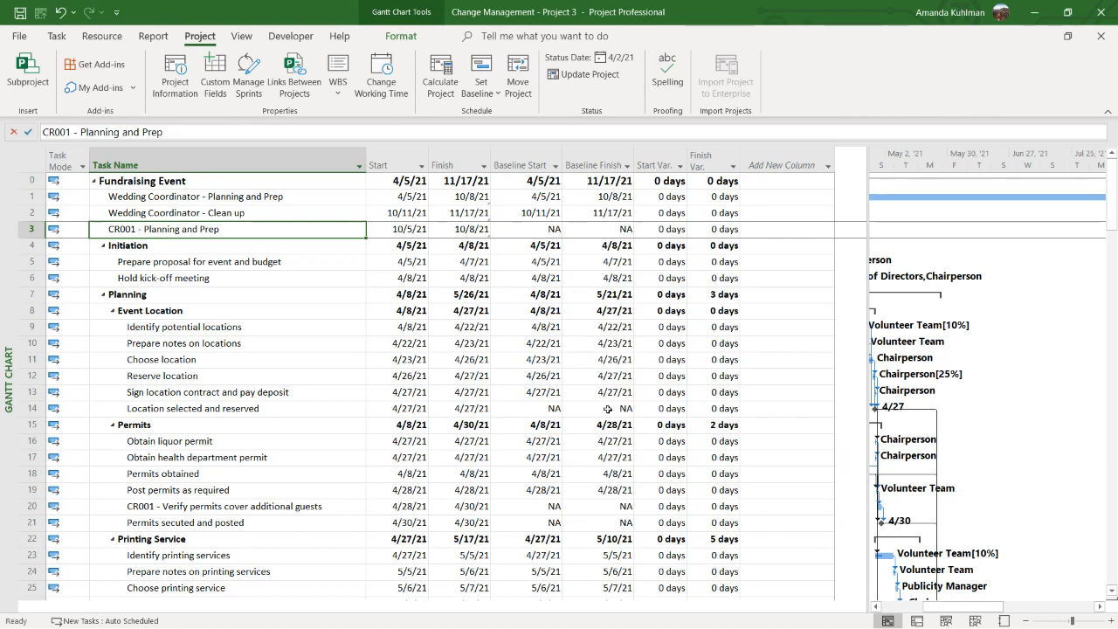
Save the current schedule as Baseline 2 for the entire project
left_click(486, 96)
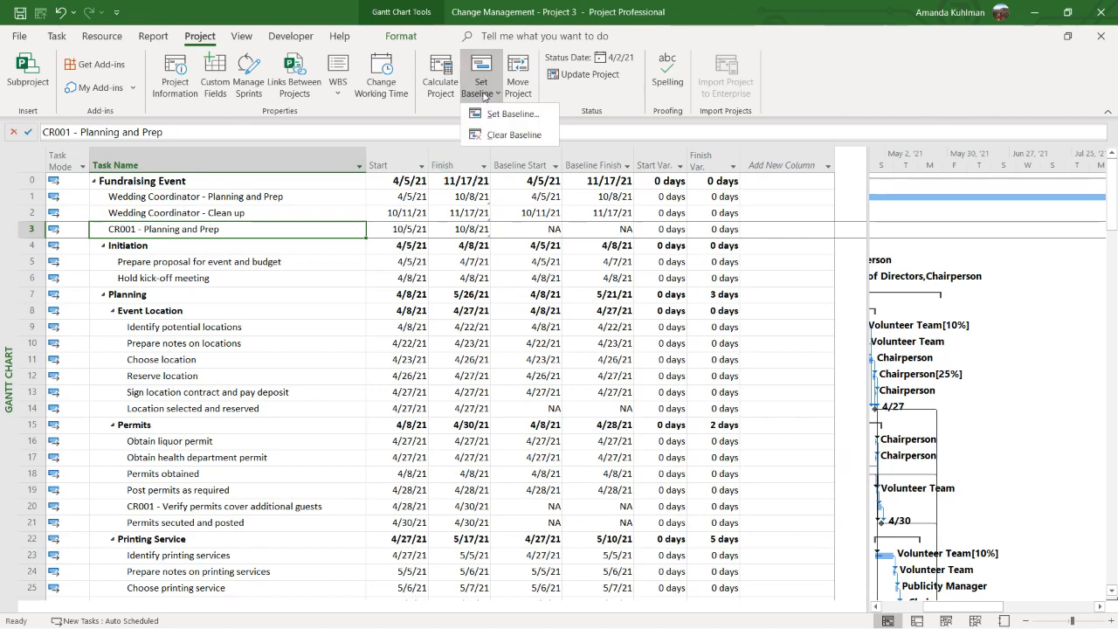
left_click(506, 114)
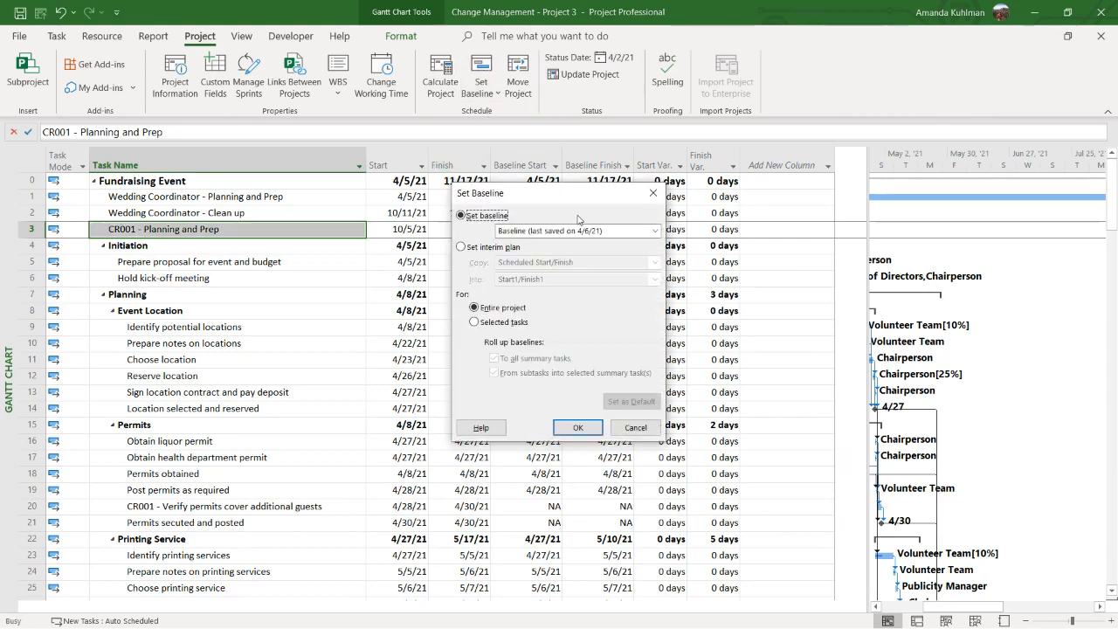
left_click(654, 231)
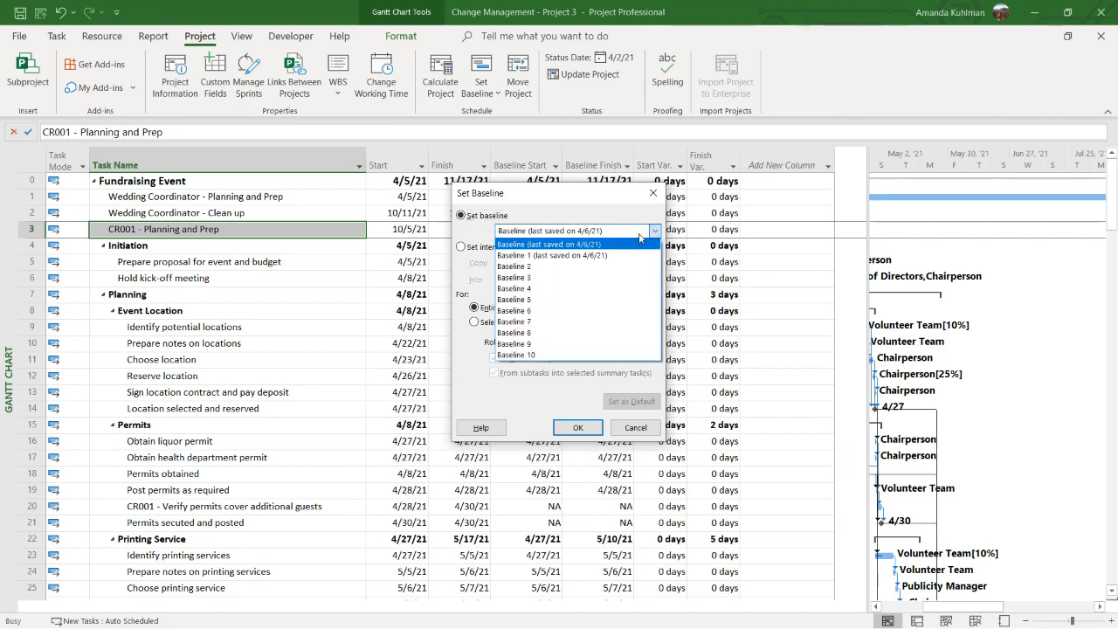
left_click(568, 267)
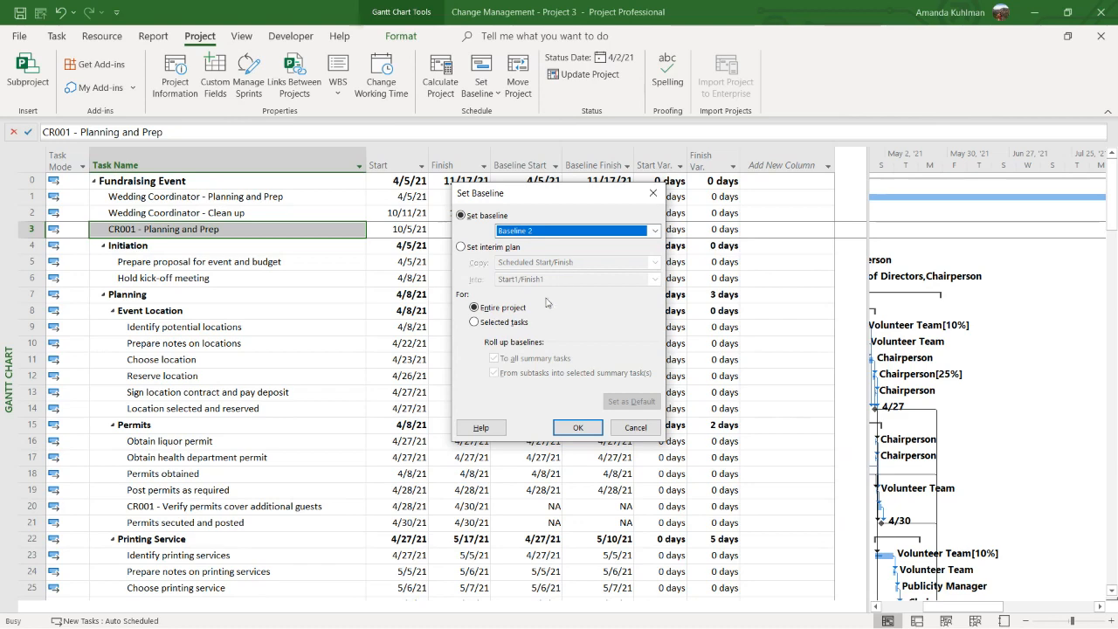
left_click(576, 428)
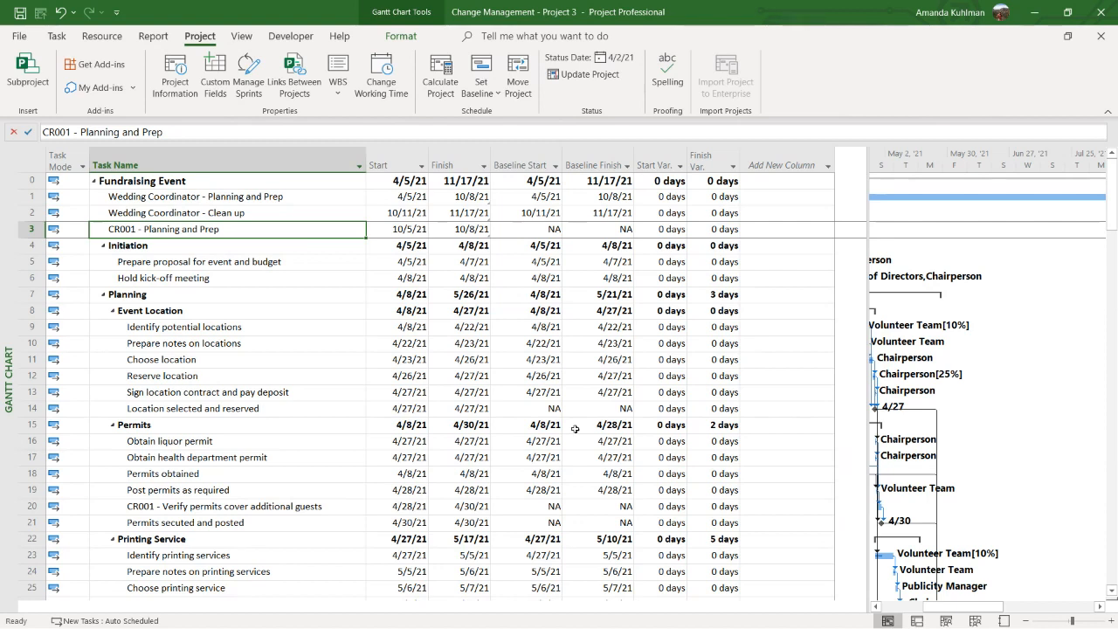
Overwrite the primary Baseline with the current schedule for the entire project
left_click(485, 98)
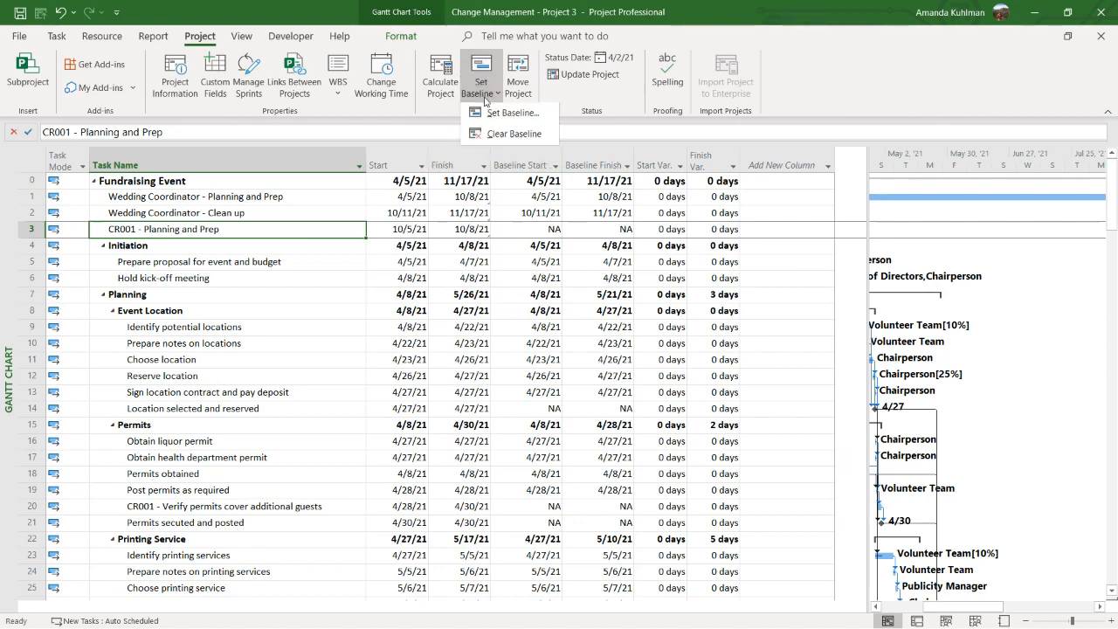
left_click(485, 114)
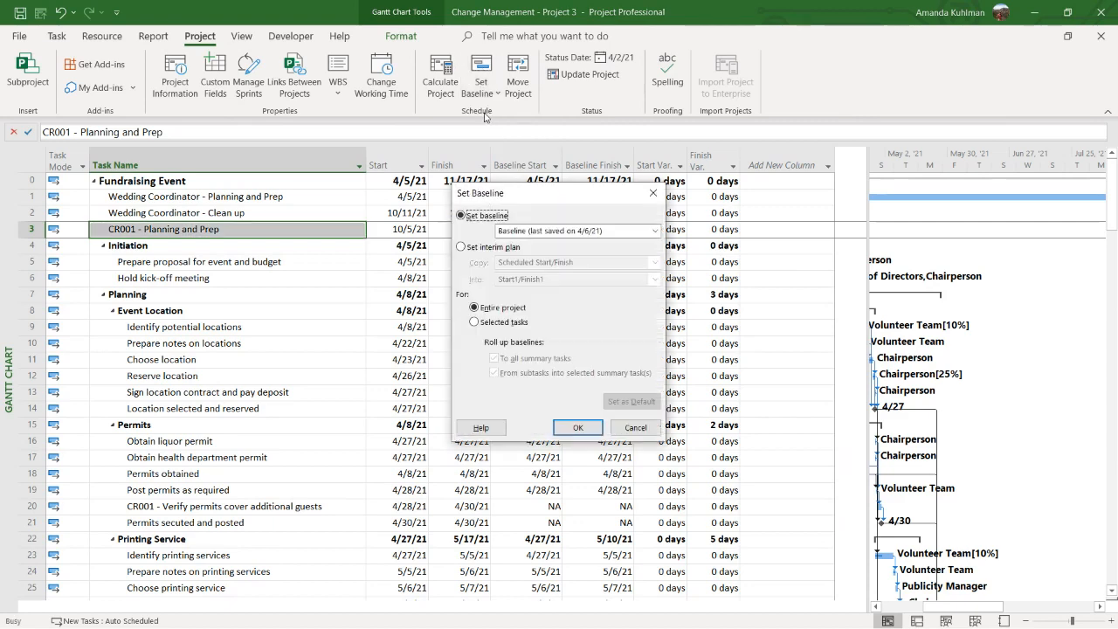
left_click(572, 230)
left_click(546, 243)
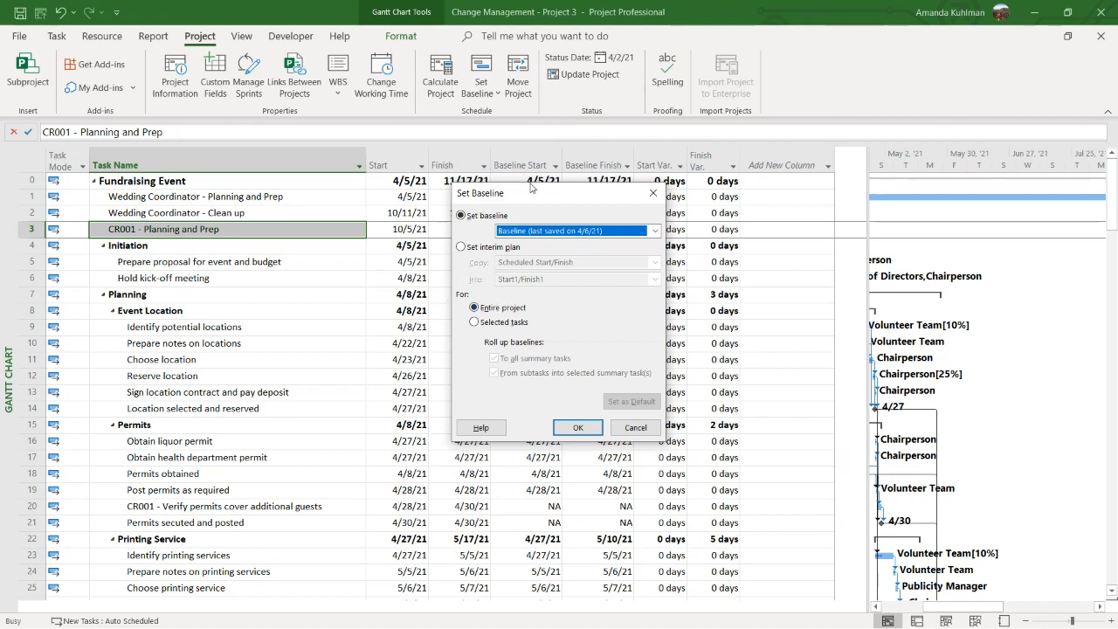
left_click(581, 427)
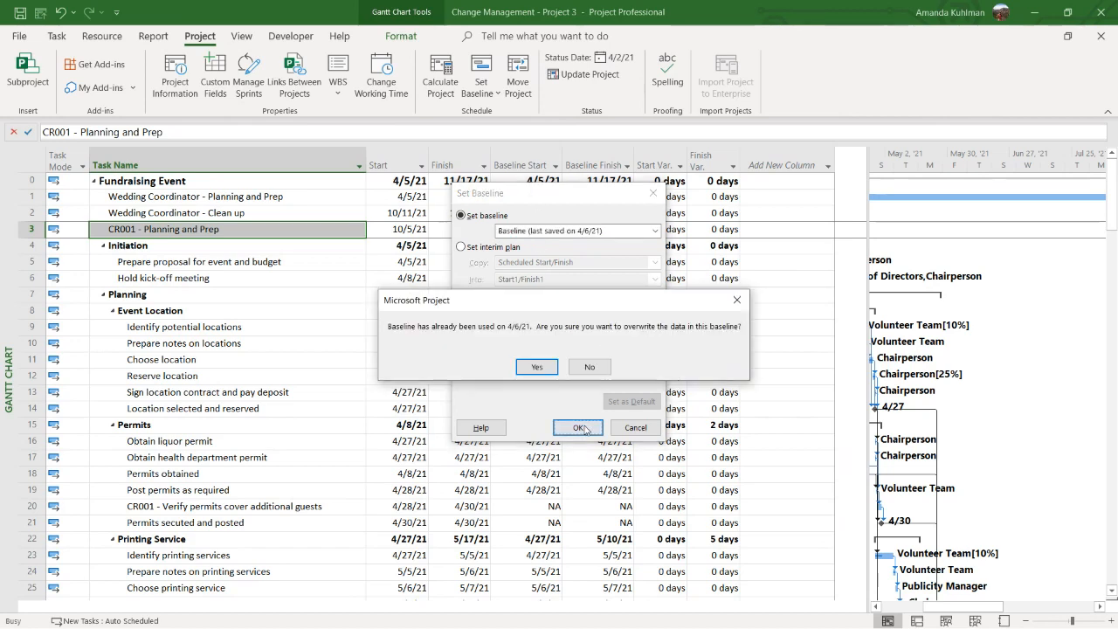
left_click(537, 367)
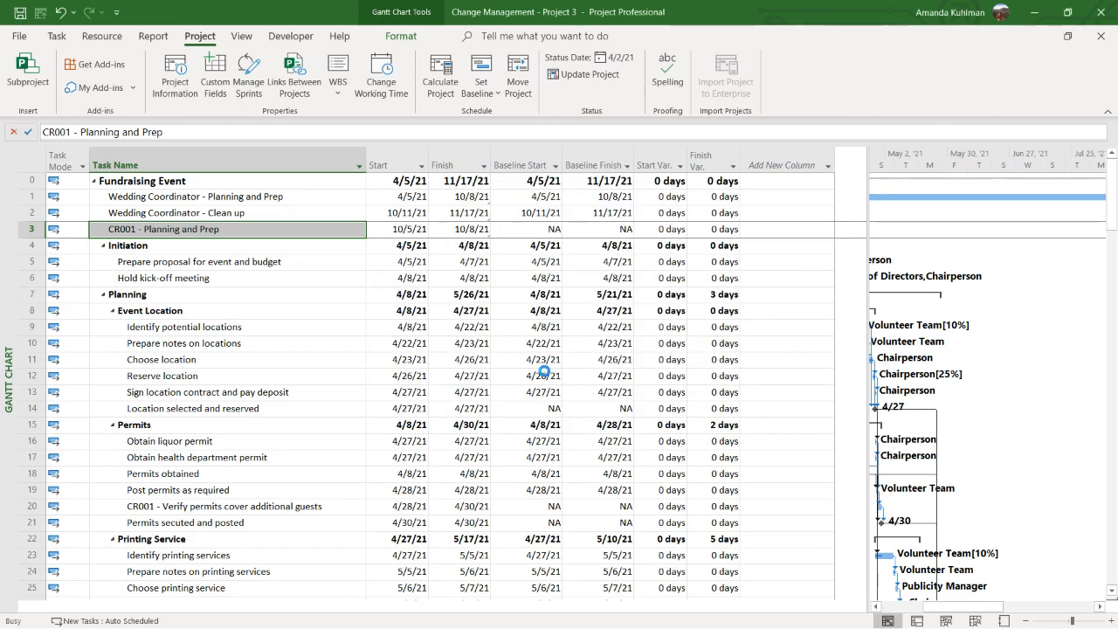
Check the baseline start and finish dates of the CR001 tasks for planning and prep, permit verification and the contract update
left_click(531, 227)
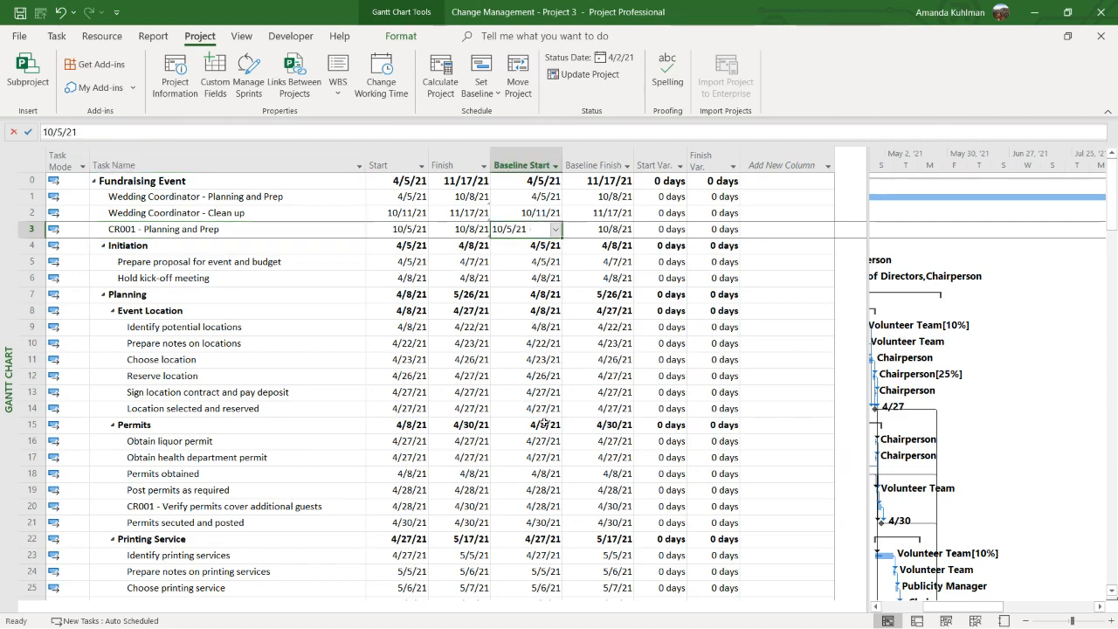
left_click(537, 507)
scroll(592, 502, "down", 1)
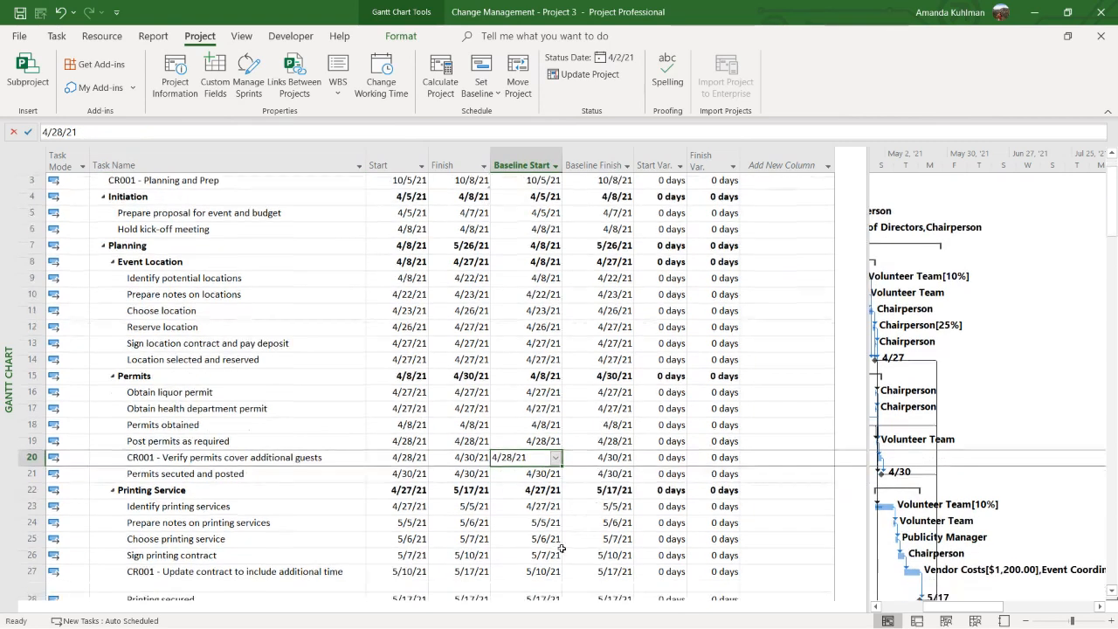
left_click(535, 580)
left_click(580, 575)
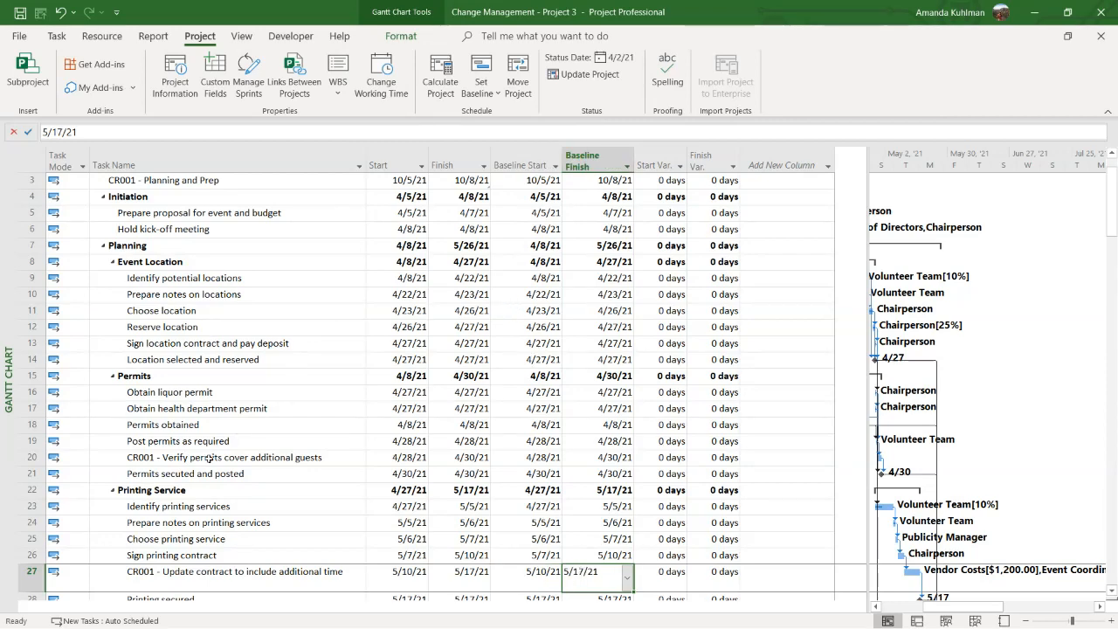
Insert a task named "cR002 - Additional print requested" above "Printing secured" in the Printing Service group
scroll(96, 470, "down", 1)
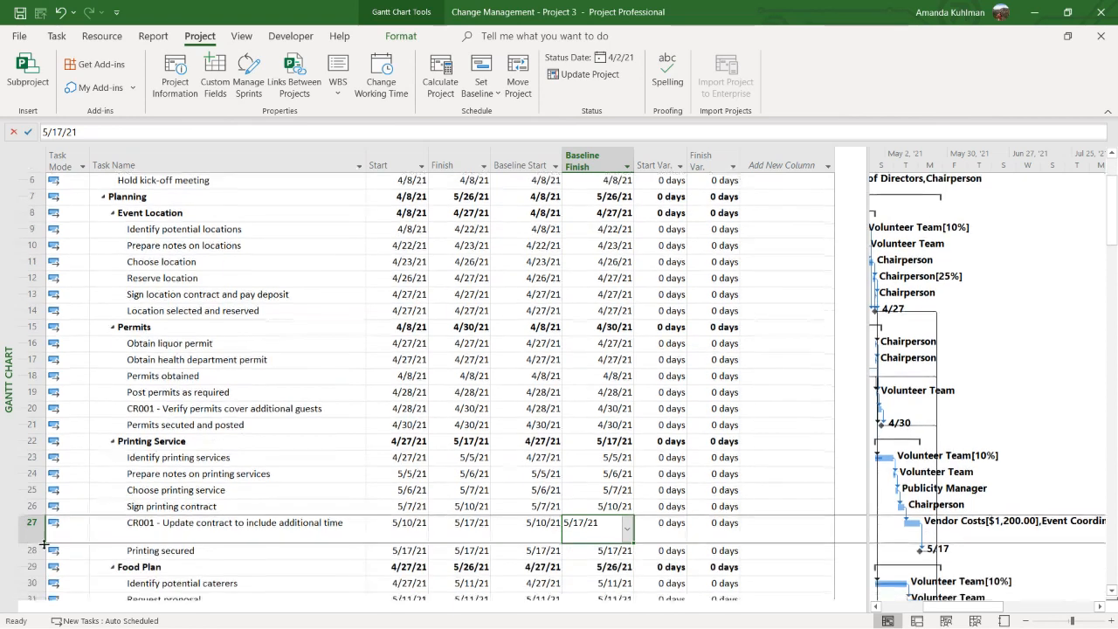
right_click(35, 550)
left_click(77, 314)
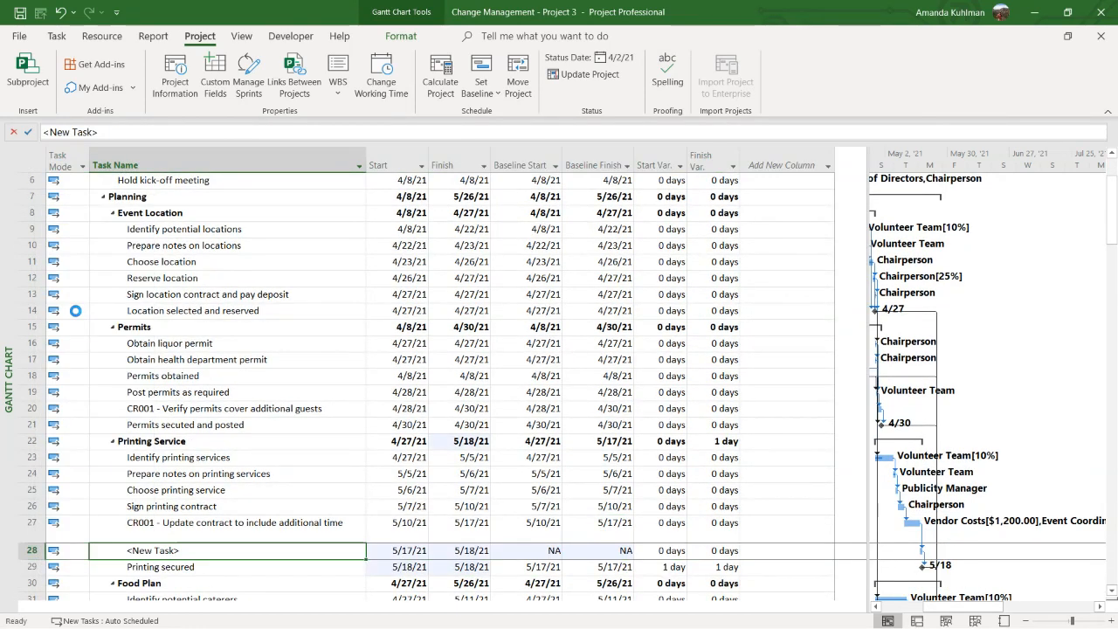
key("shift+F10")
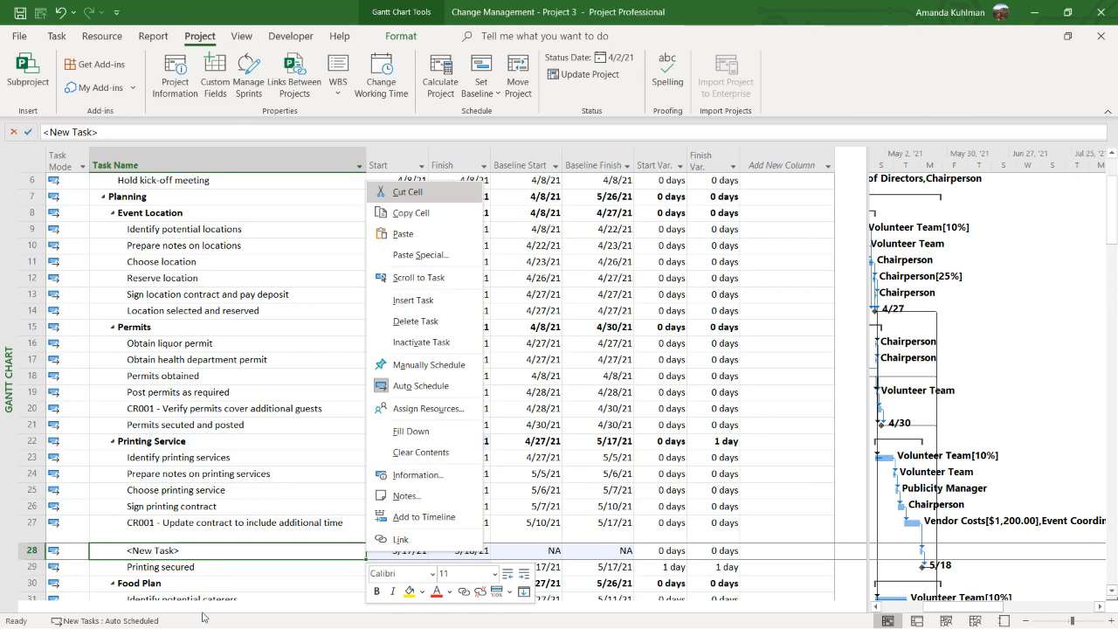
left_click(208, 549)
type("cR0")
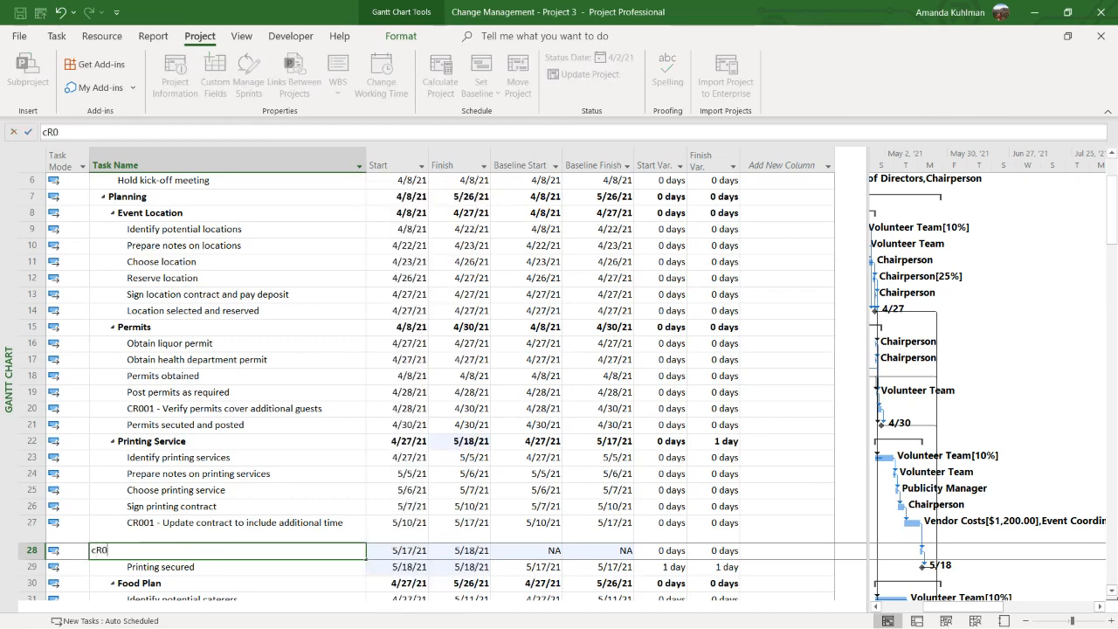
type("02 - Additional")
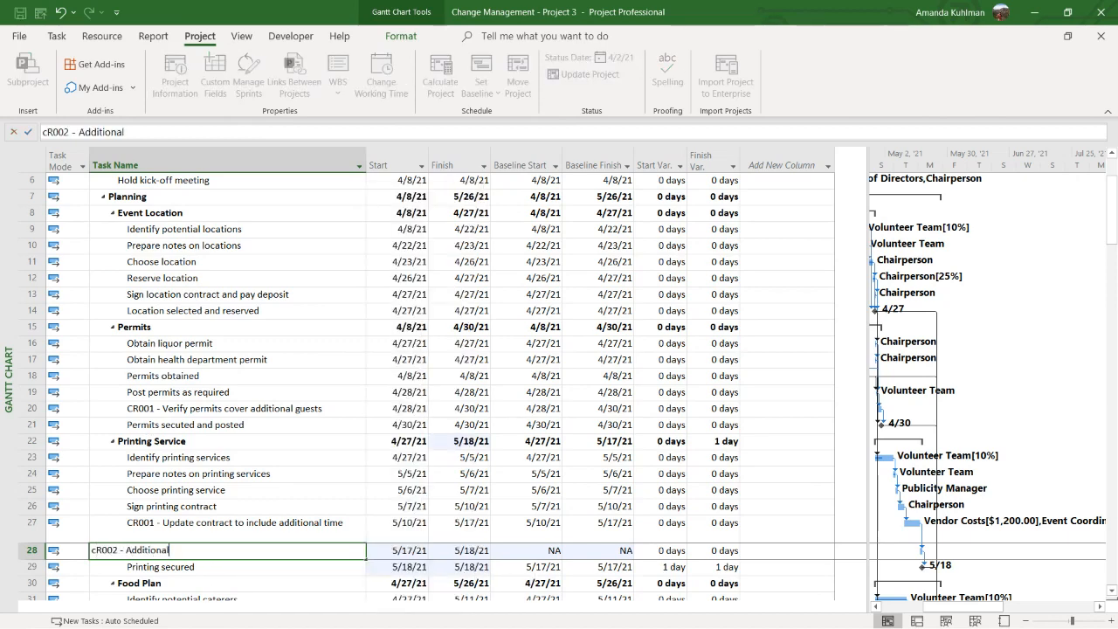
type(" print requested")
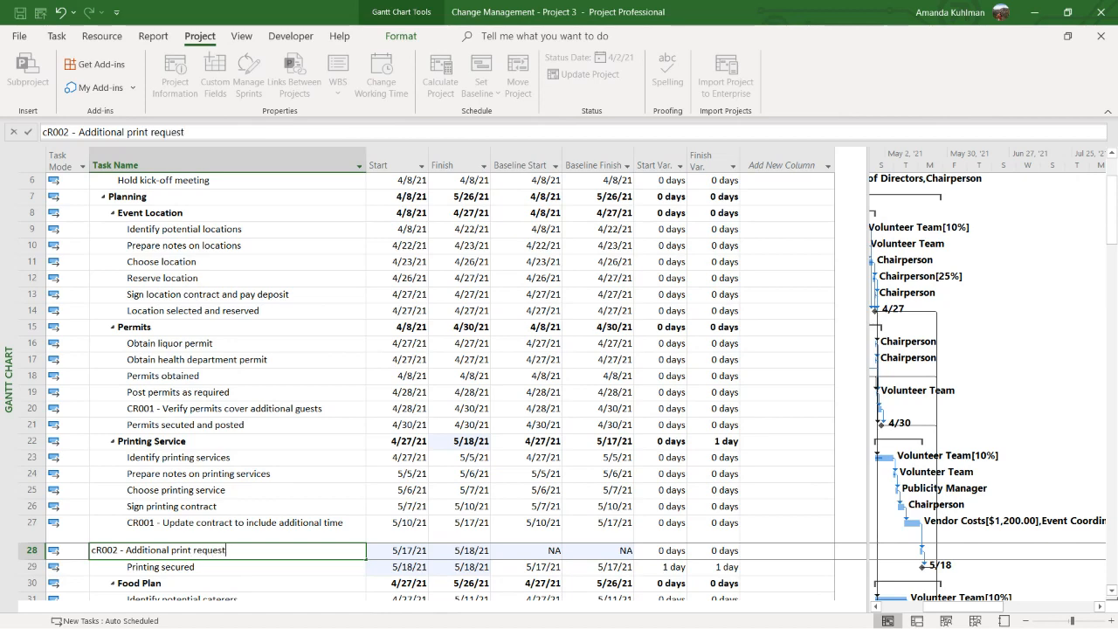
key("Return")
left_click(217, 548)
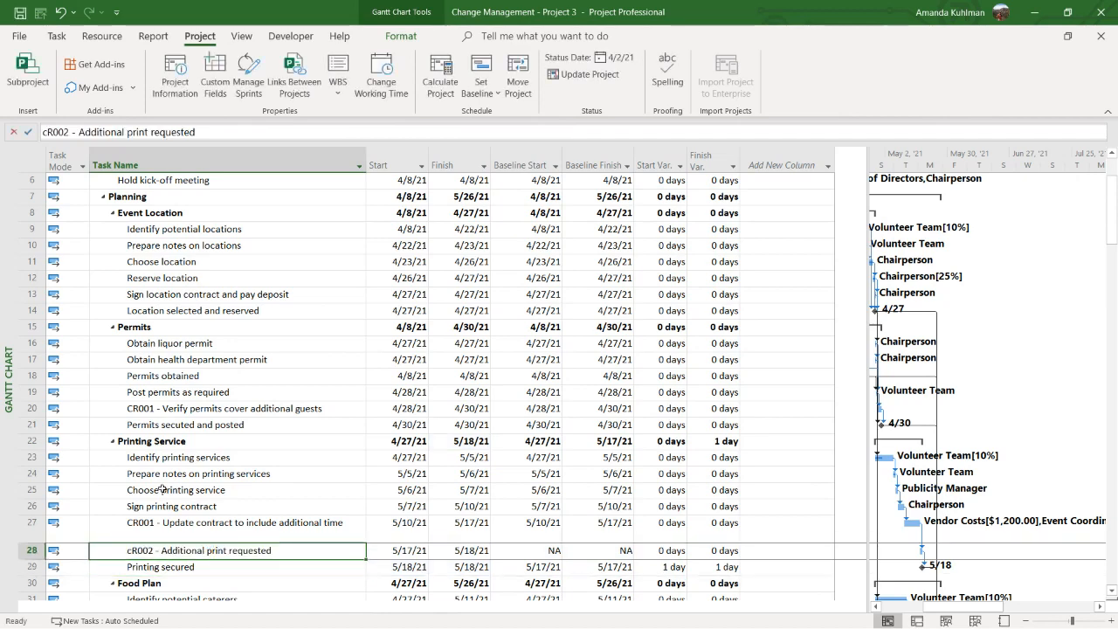
Review the list of baselines available for saving the project, then leave without setting one
left_click(476, 93)
left_click(513, 112)
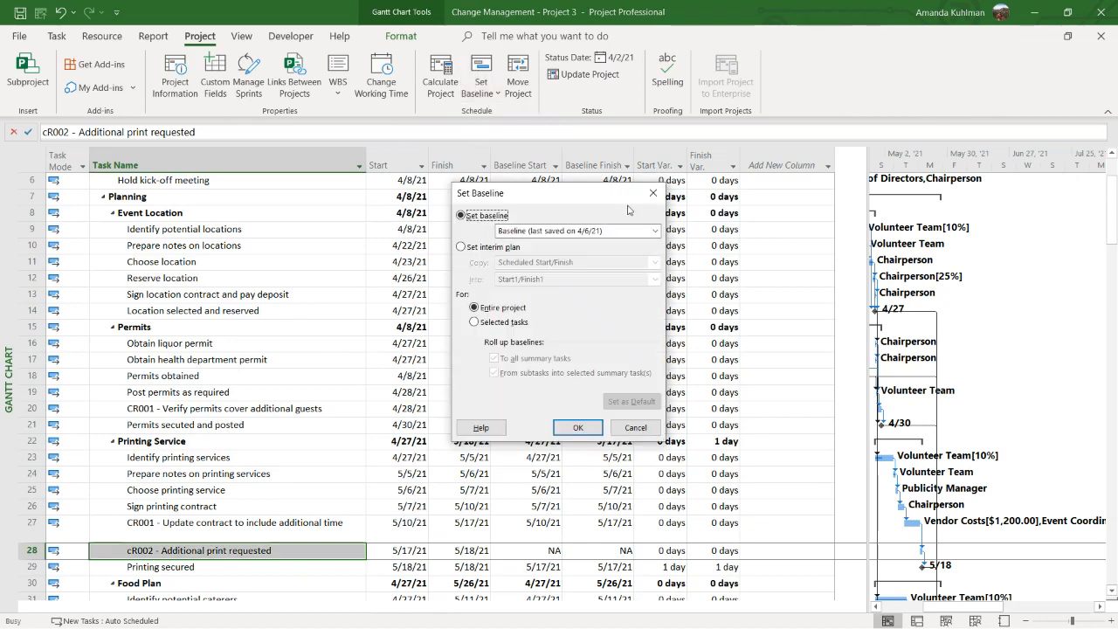
left_click(635, 232)
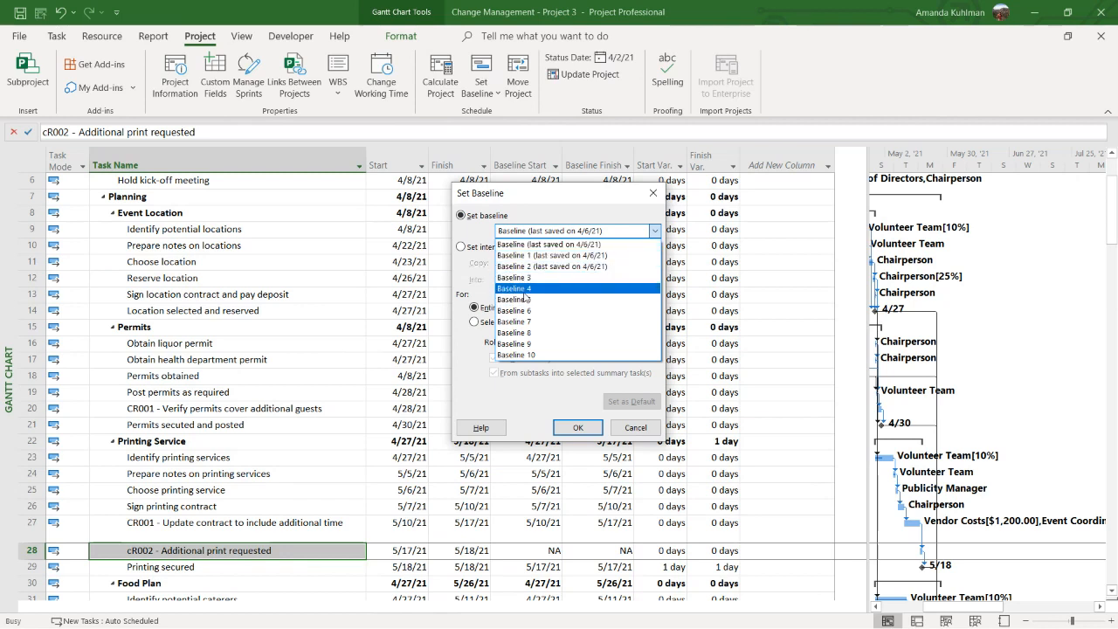
left_click(542, 245)
left_click(647, 426)
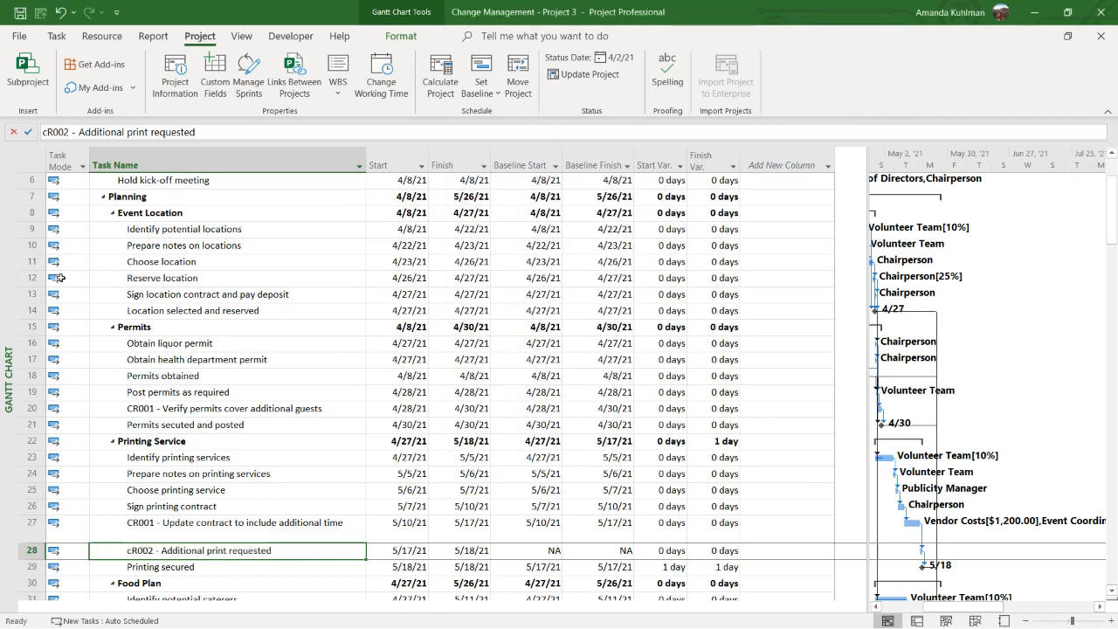
Switch the Gantt Chart to the Entry table and widen it to show the Predecessors and Resource Names columns
right_click(17, 284)
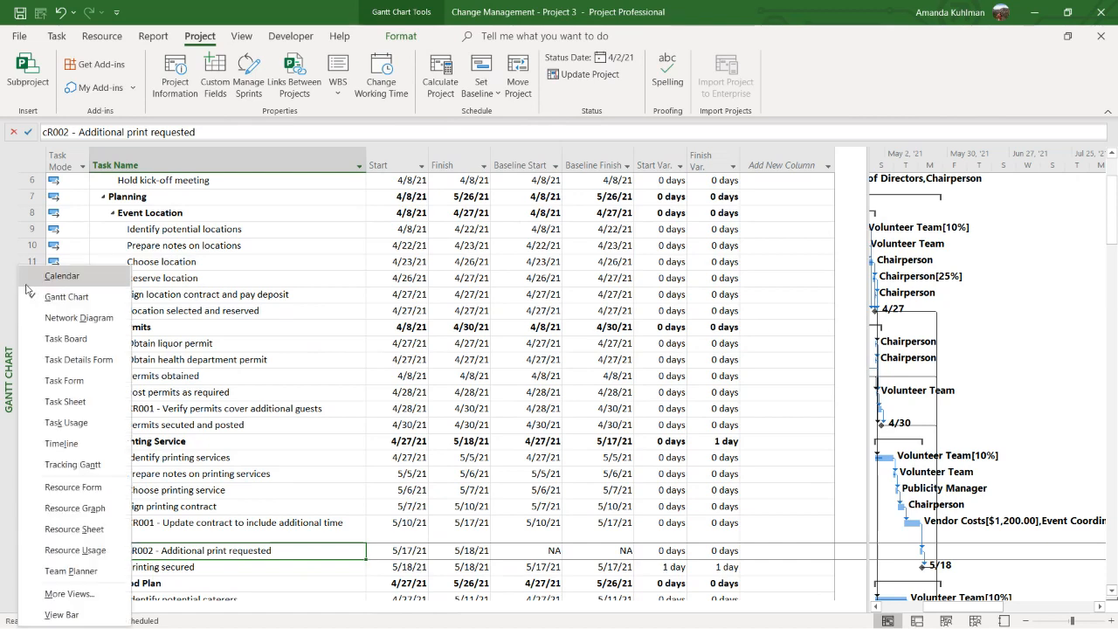
left_click(239, 40)
left_click(441, 77)
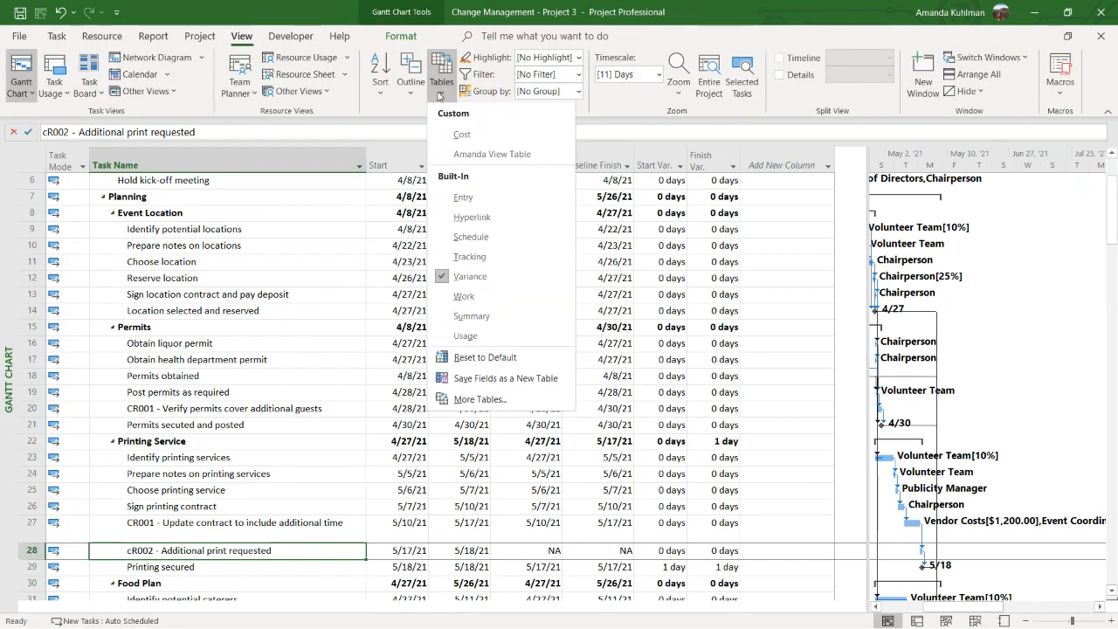
left_click(476, 194)
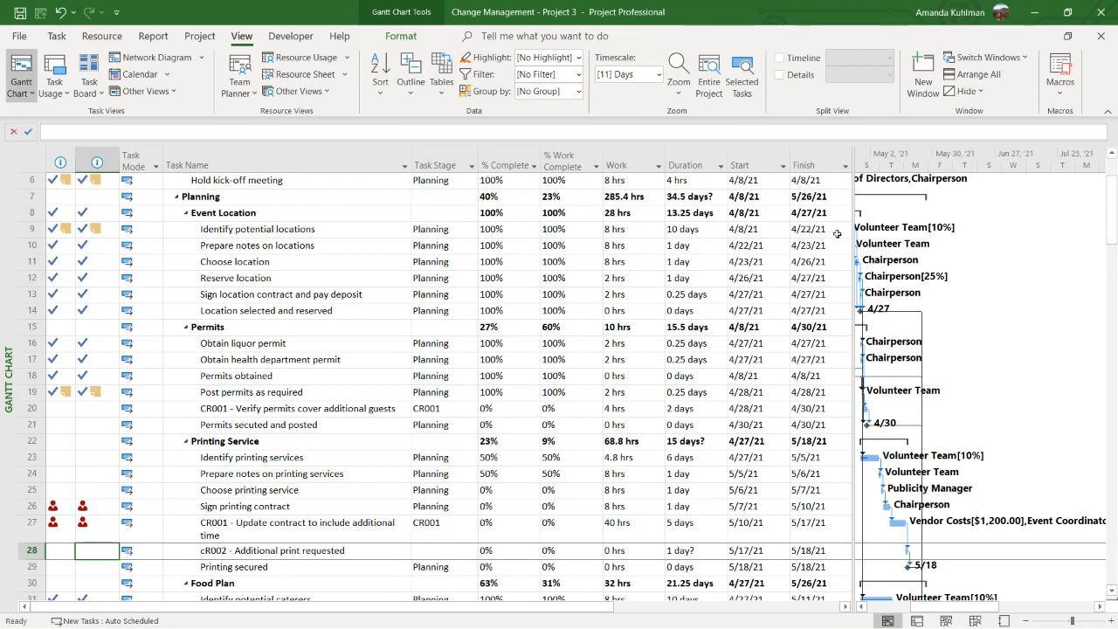
left_click_drag(844, 227, 1014, 227)
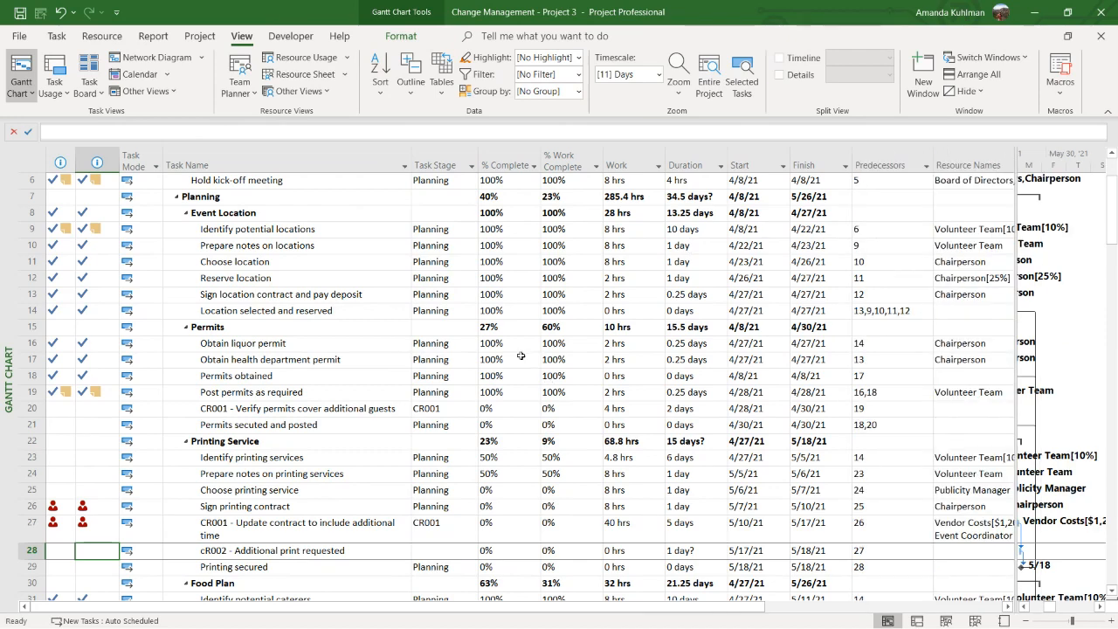
Inactivate the task "CR001 - Verify permits cover additional guests" and reactivate it
left_click(395, 407)
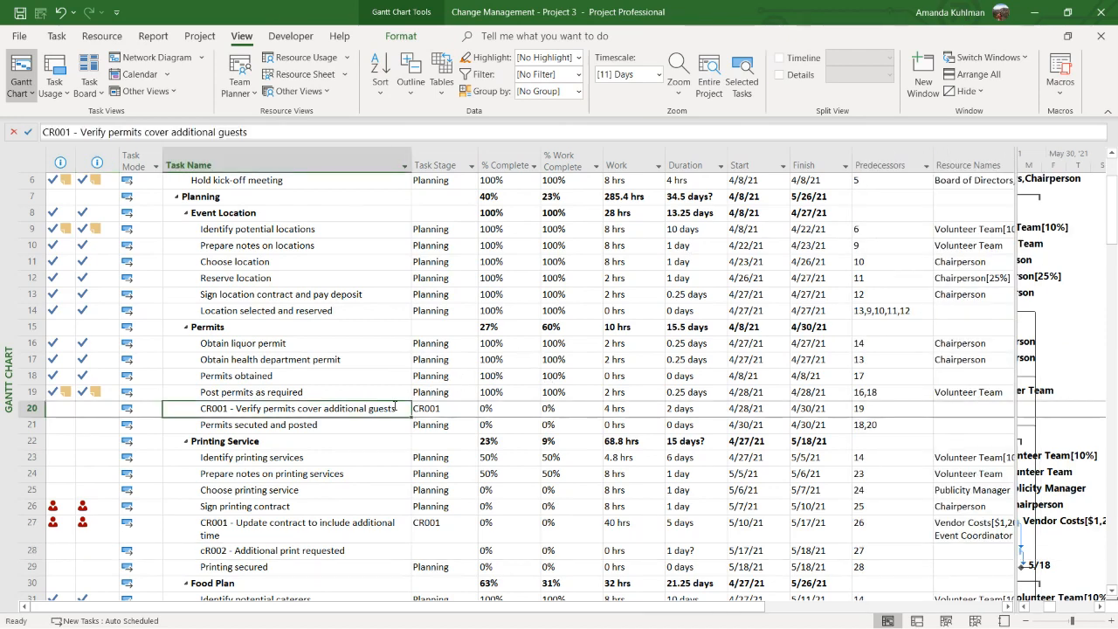
scroll(394, 407, "up", 1)
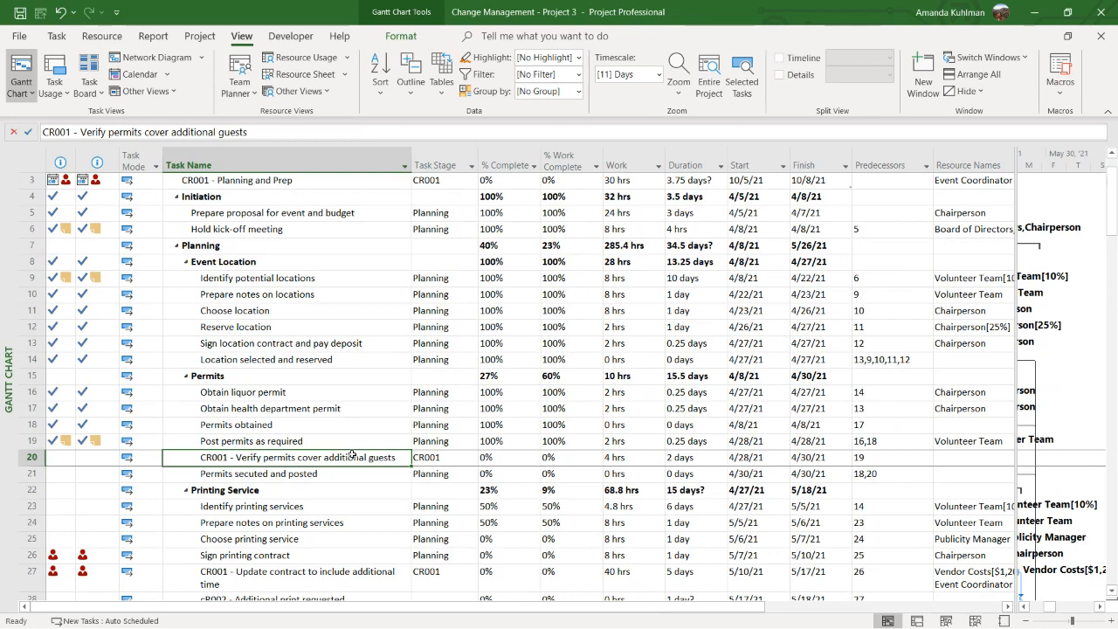
scroll(543, 431, "up", 1)
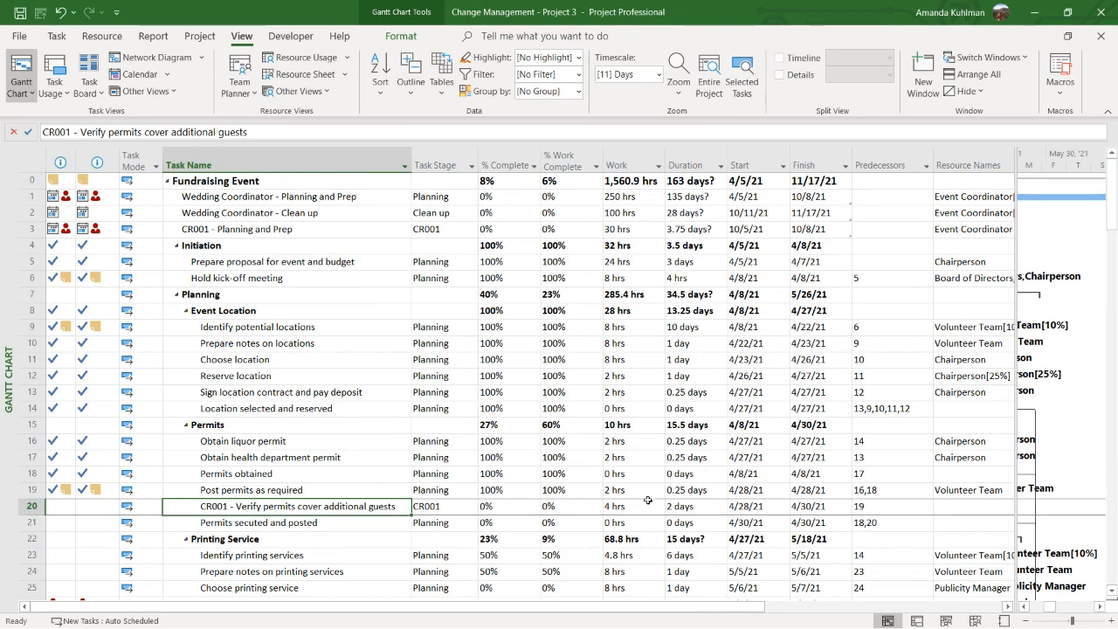
left_click(57, 36)
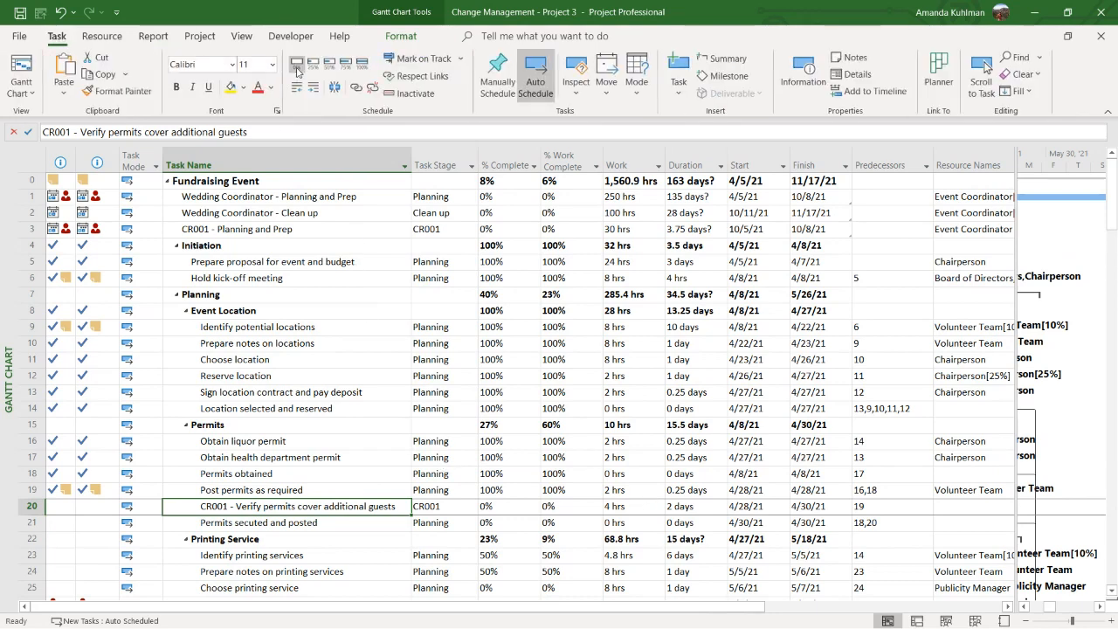
left_click(410, 94)
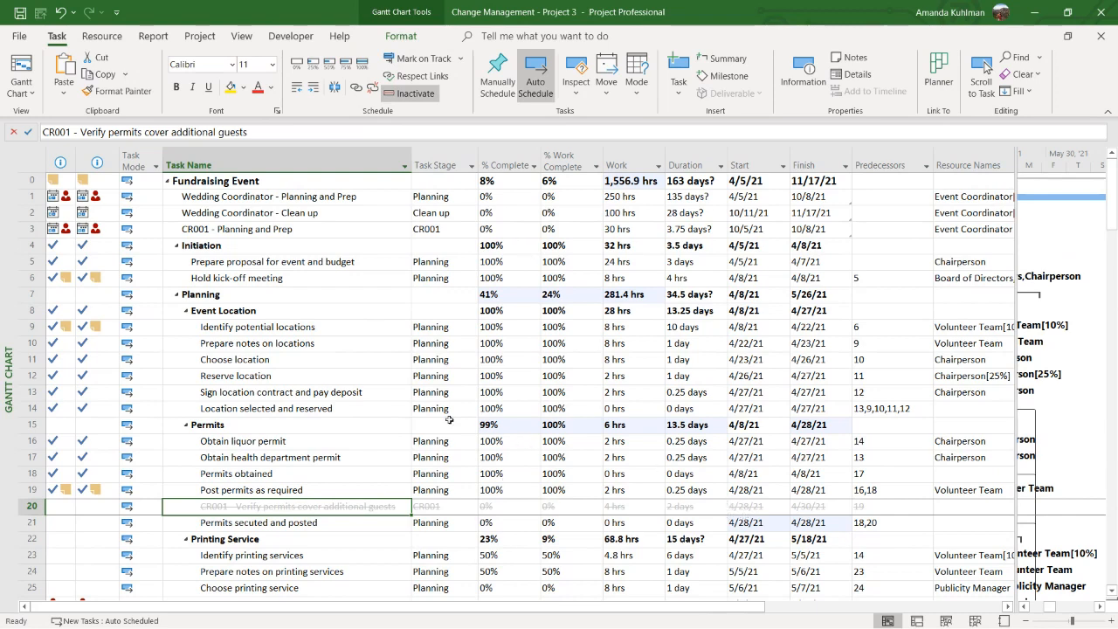
left_click(408, 93)
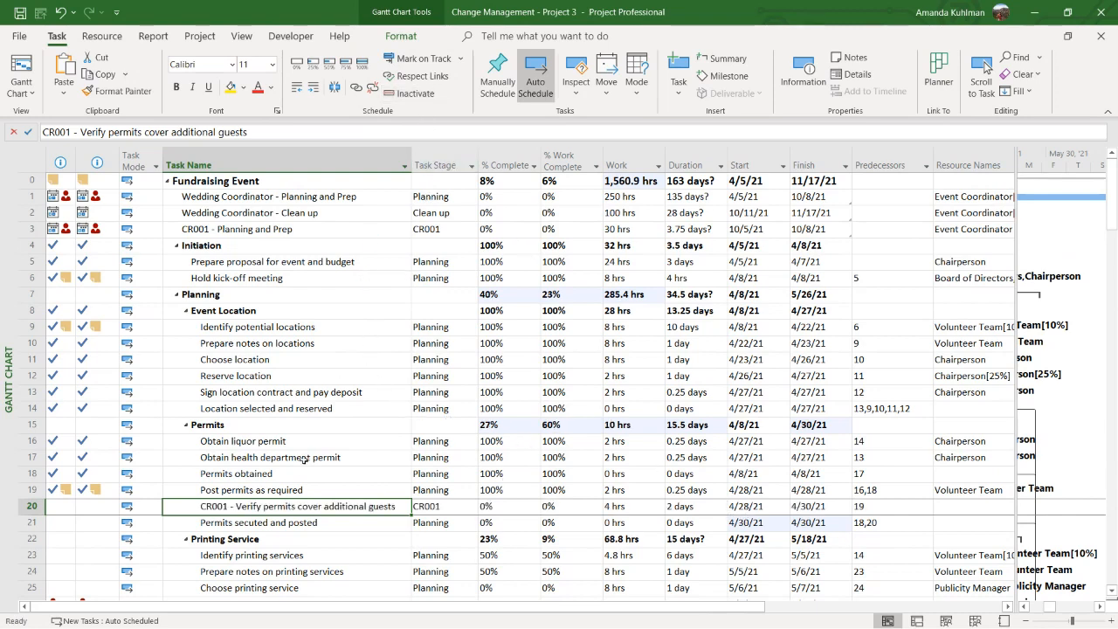
left_click(41, 506)
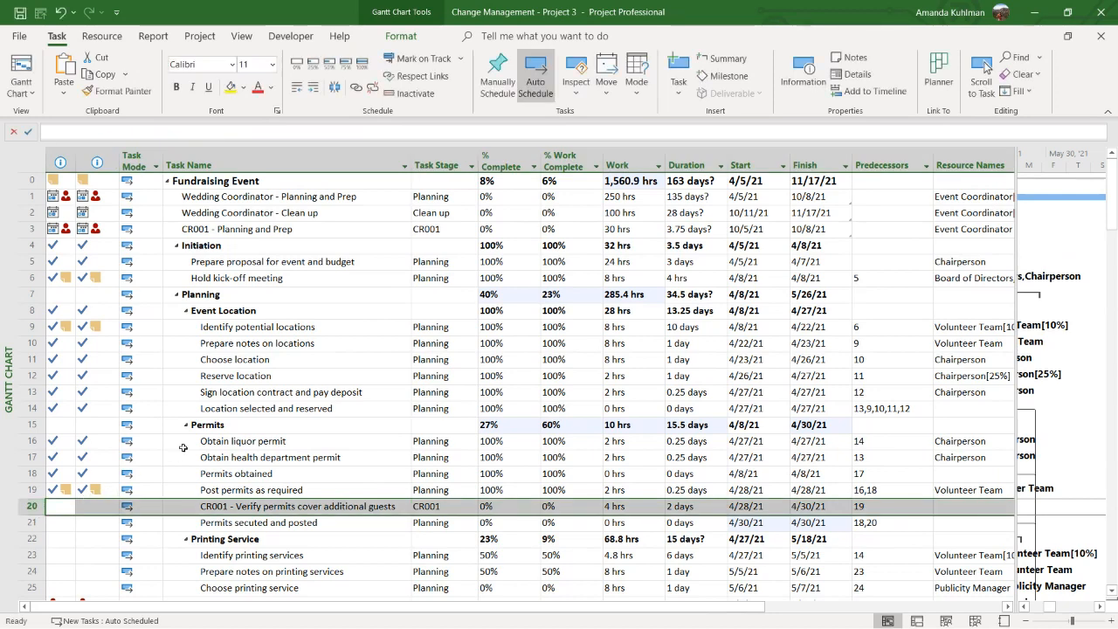
left_click(201, 425)
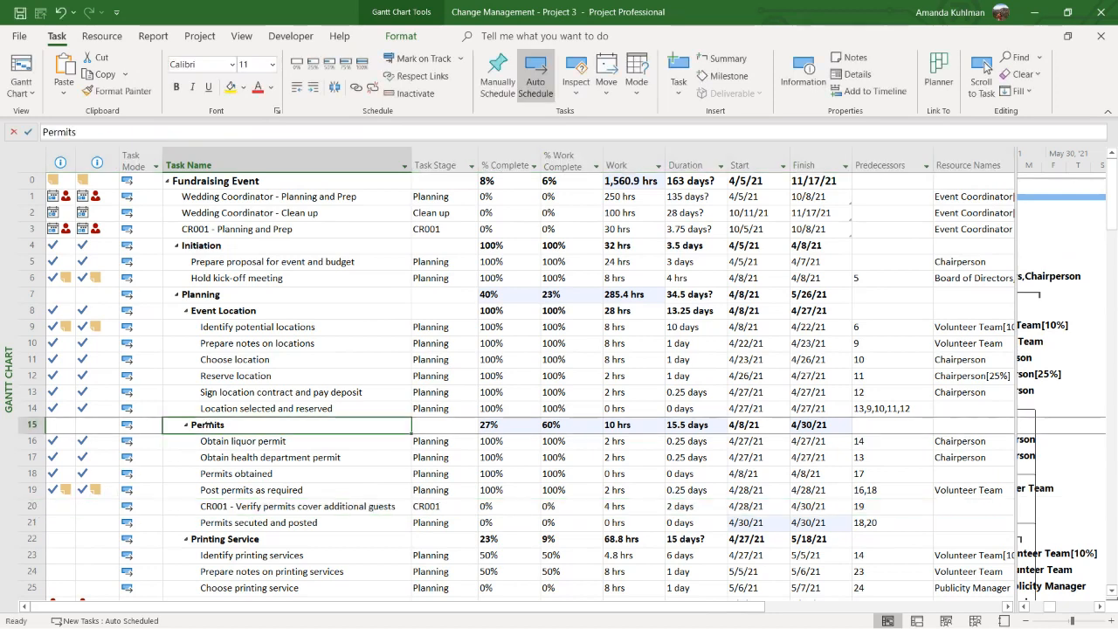
left_click(284, 506)
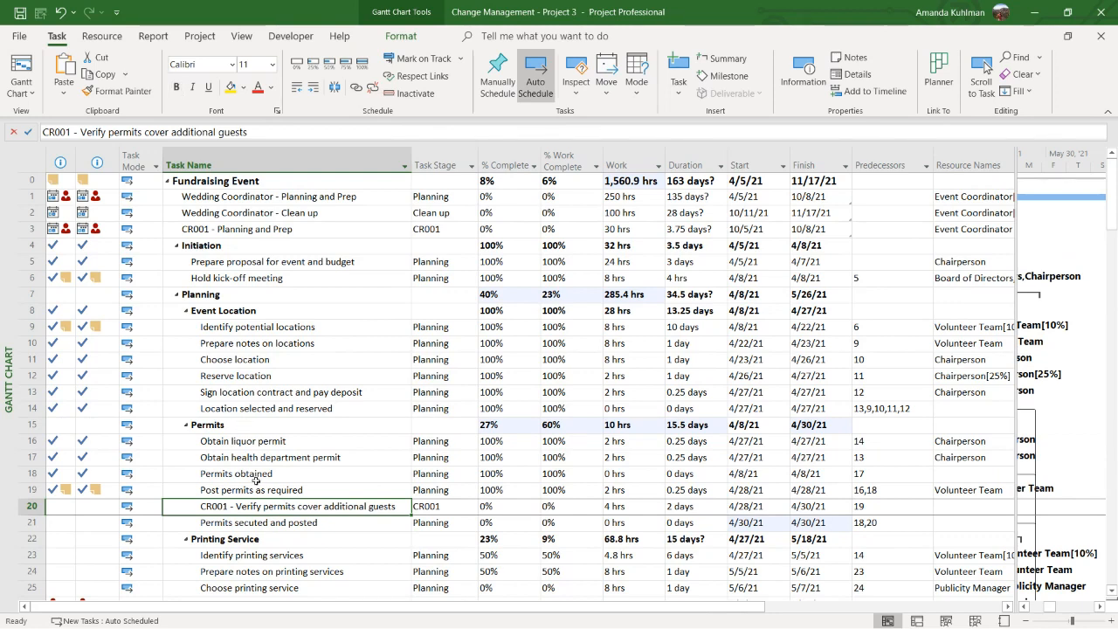
Insert a task named "CR001" above "Planning complete" and outdent it to the level of the Music Plan group
scroll(252, 492, "down", 4)
scroll(252, 491, "down", 6)
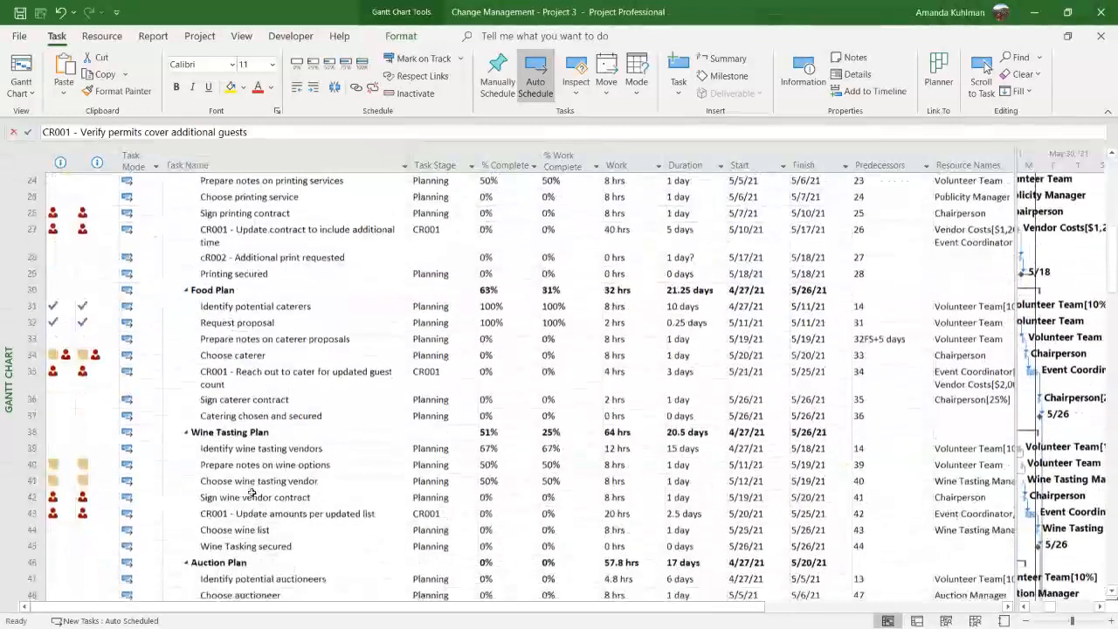
scroll(251, 492, "down", 4)
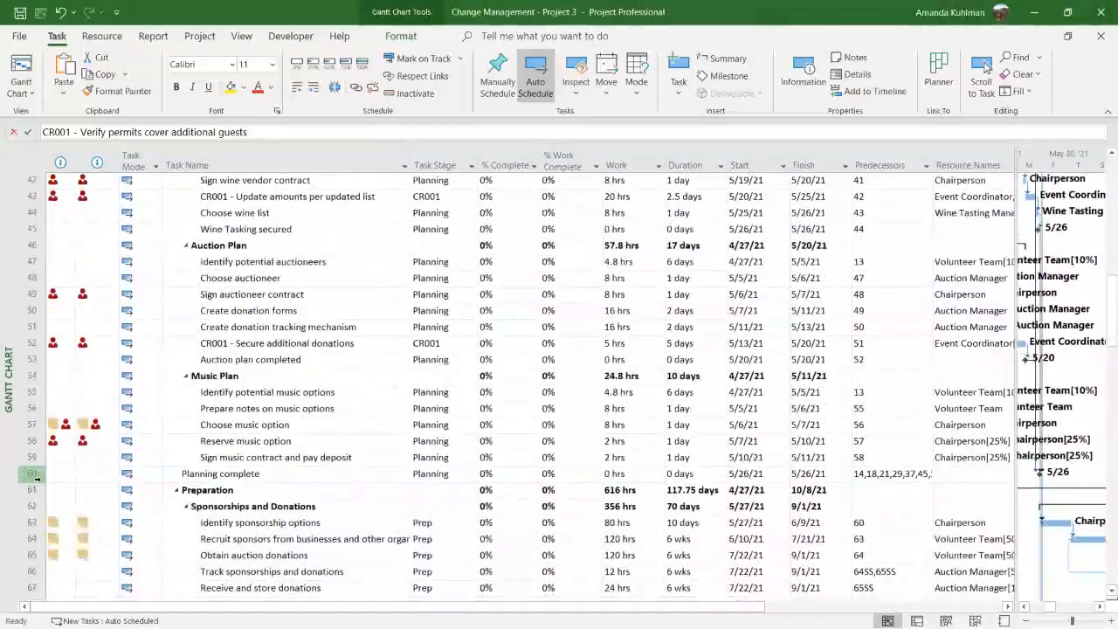
left_click(32, 473)
right_click(32, 473)
left_click(99, 250)
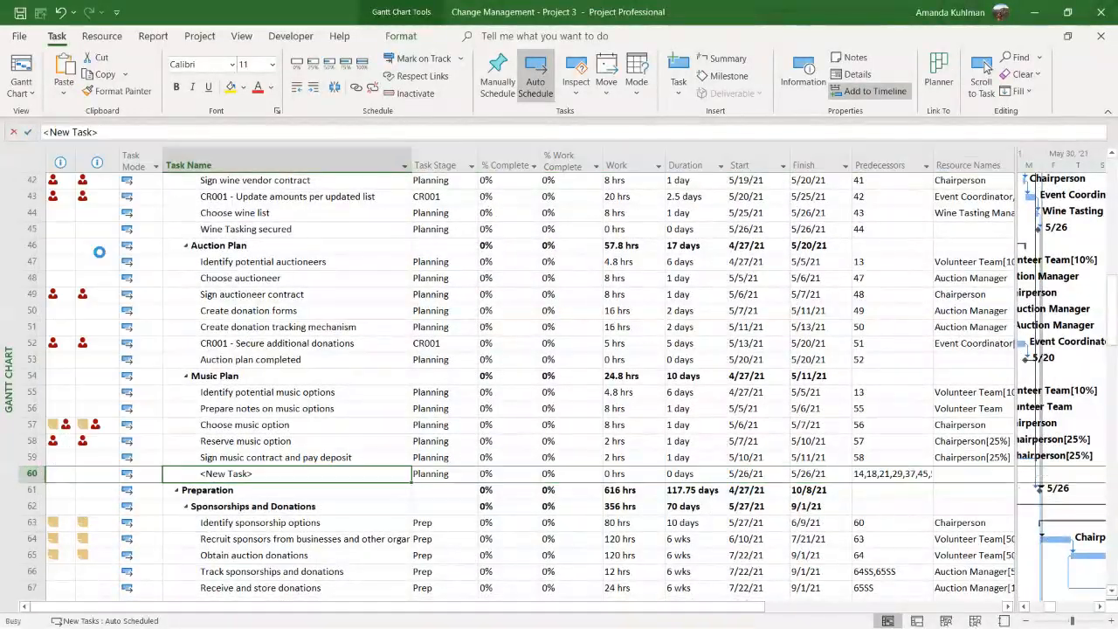
type("CR001")
key("Return")
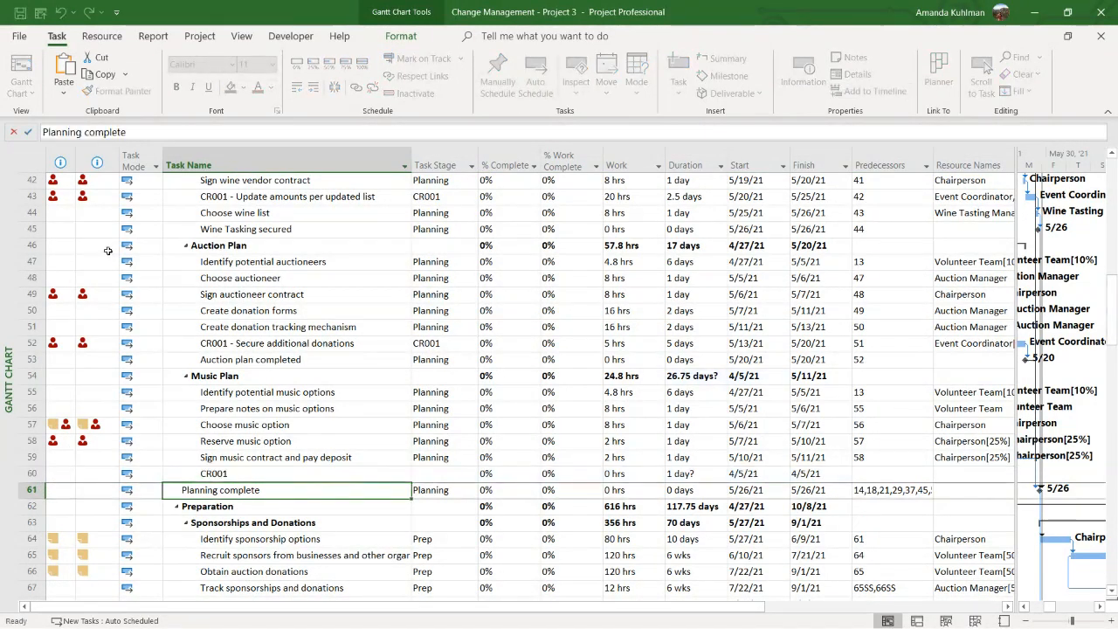
key("Up")
left_click(297, 88)
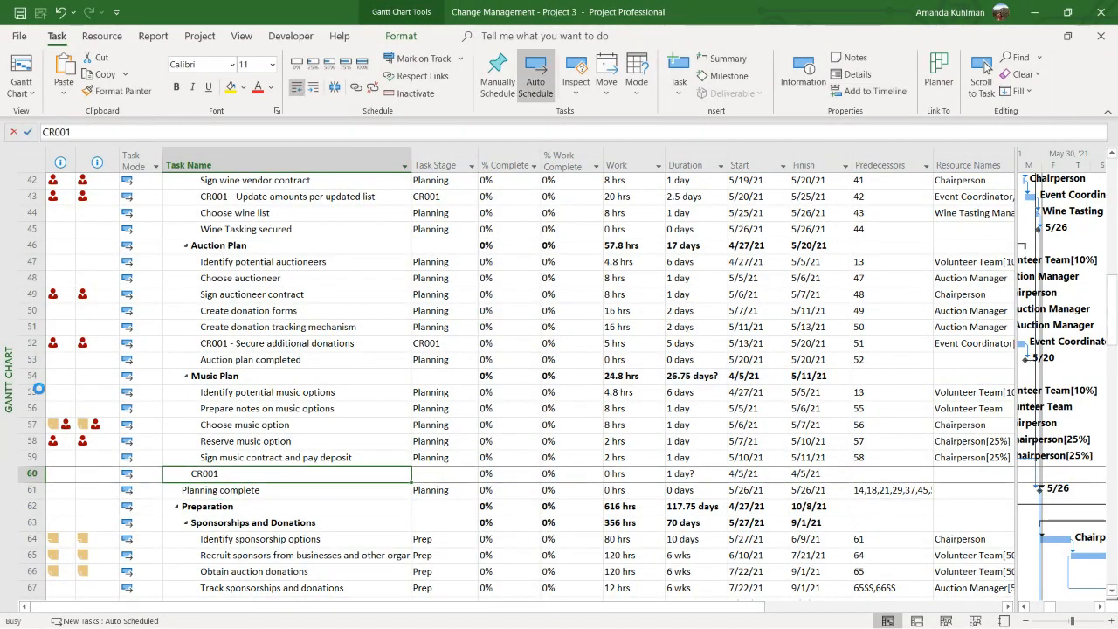
Insert a subtask named "CR001 - New Addition" indented beneath the CR001 task, above "Planning complete"
right_click(27, 496)
left_click(98, 274)
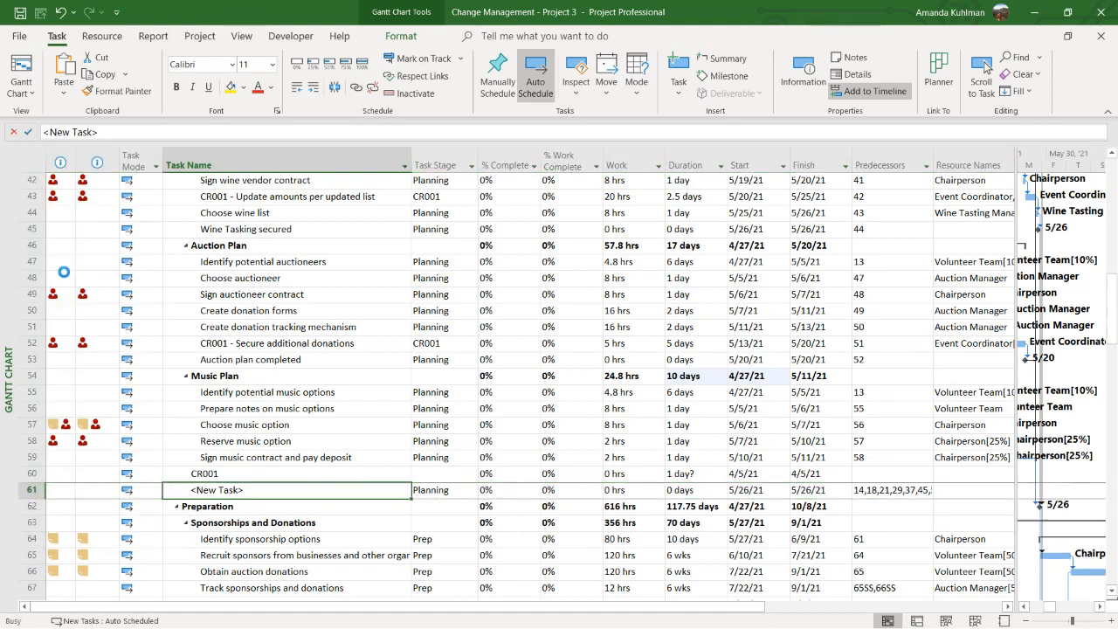
left_click(313, 89)
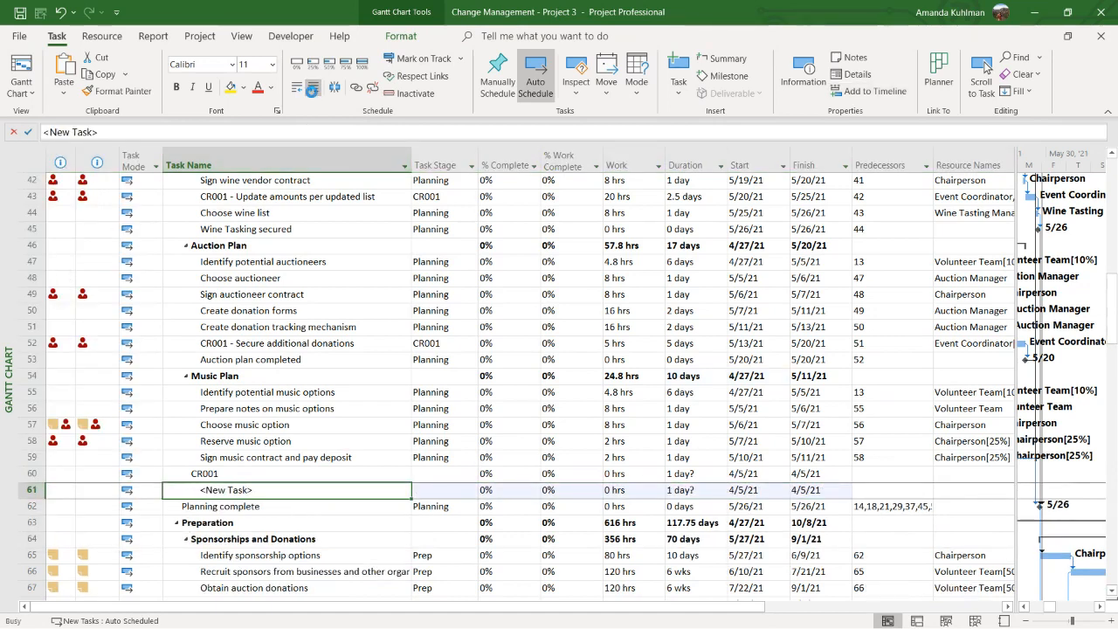
type("CR001 - ")
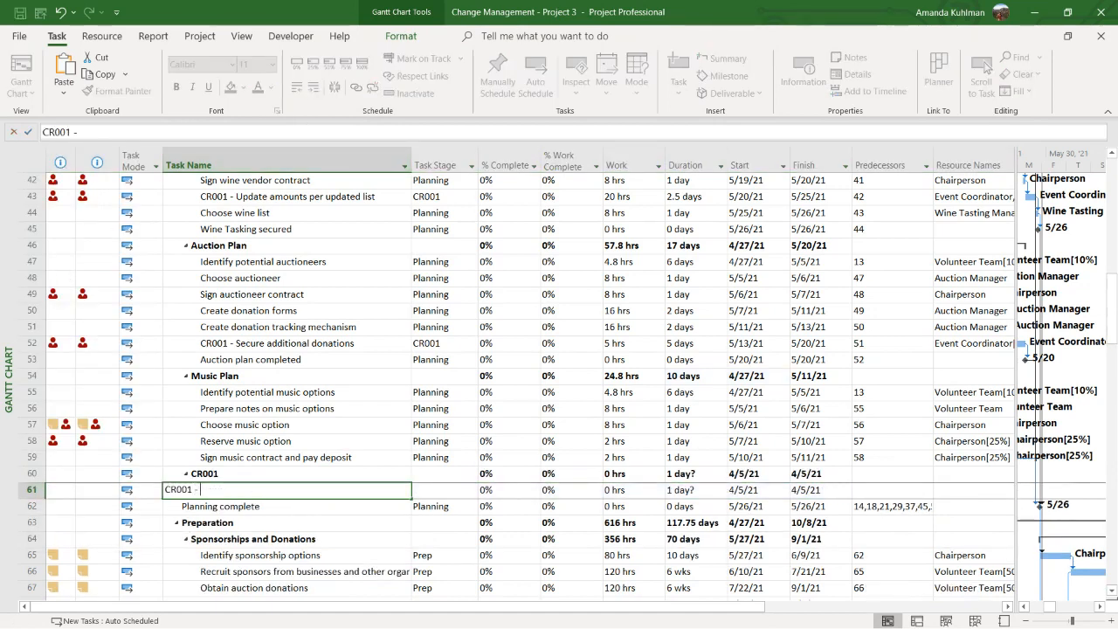
type("New Addition")
key("Return")
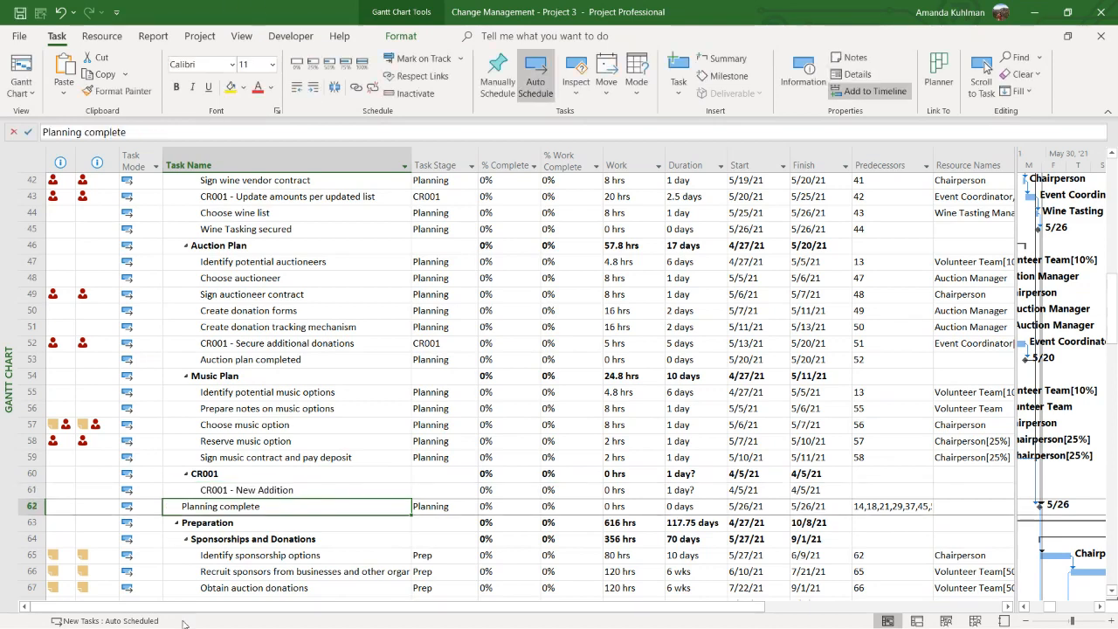
Delete the CR001 summary task and its subtask "CR001 - New Addition" above "Planning complete"
left_click_drag(266, 470, 264, 492)
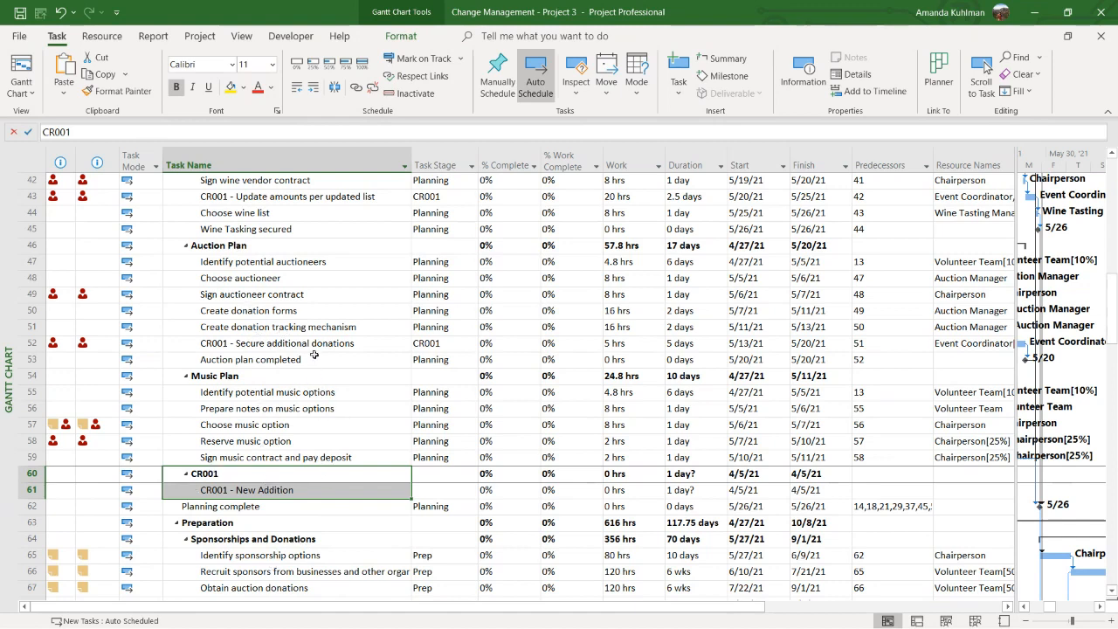
left_click(269, 339)
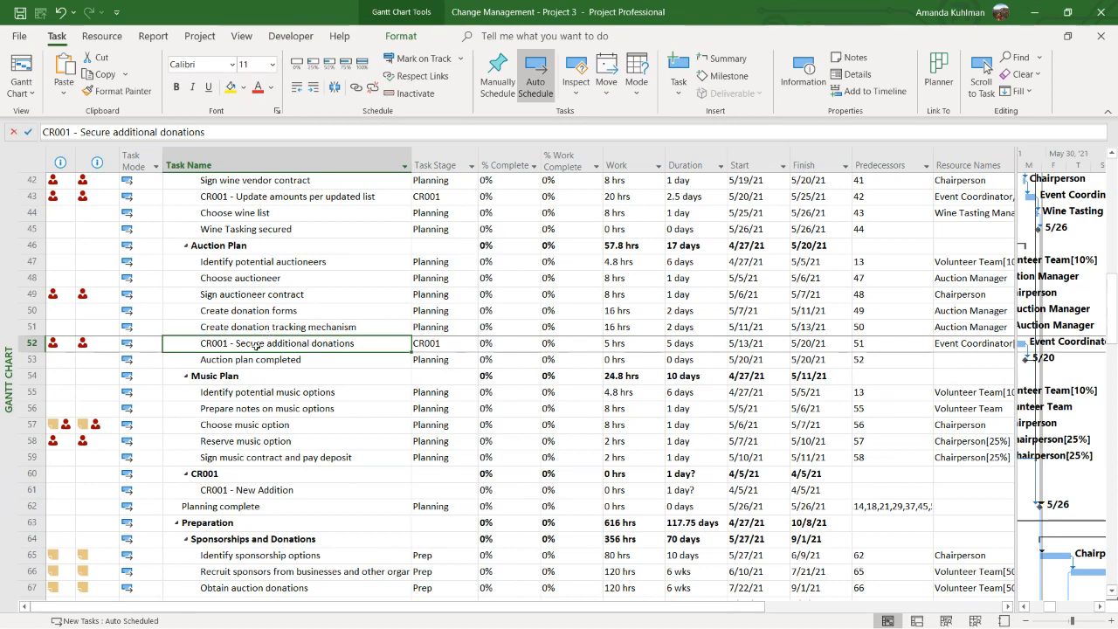
left_click_drag(32, 474, 35, 489)
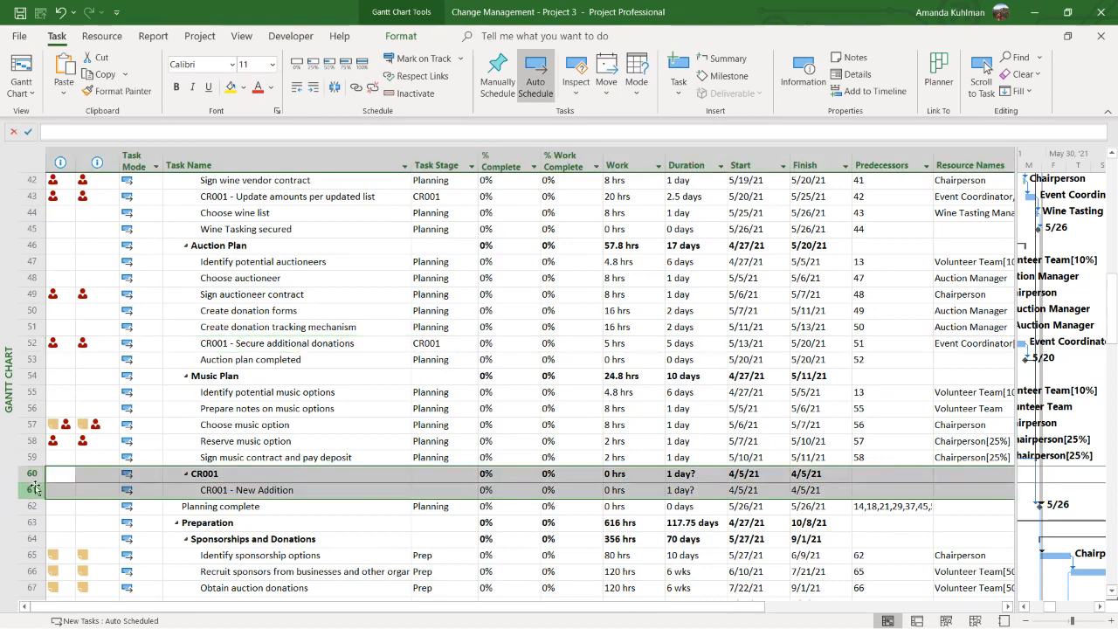
key("Delete")
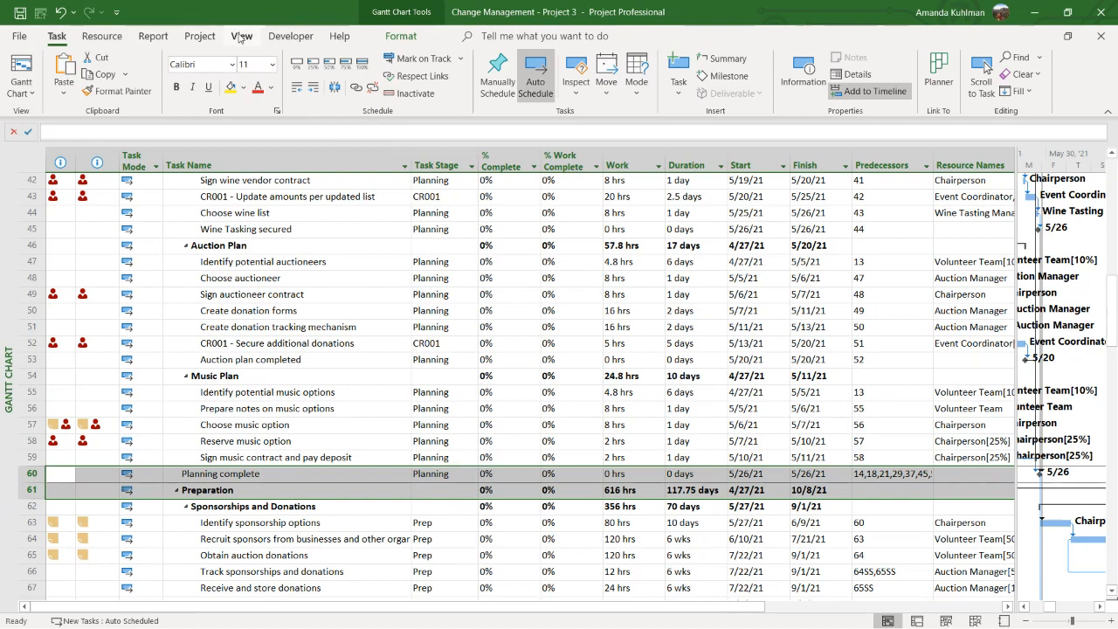
Switch to the Task Usage view and widen the Task Name column to review the assignments under "CR001 - Reach out to cater for updated guest count"
right_click(7, 288)
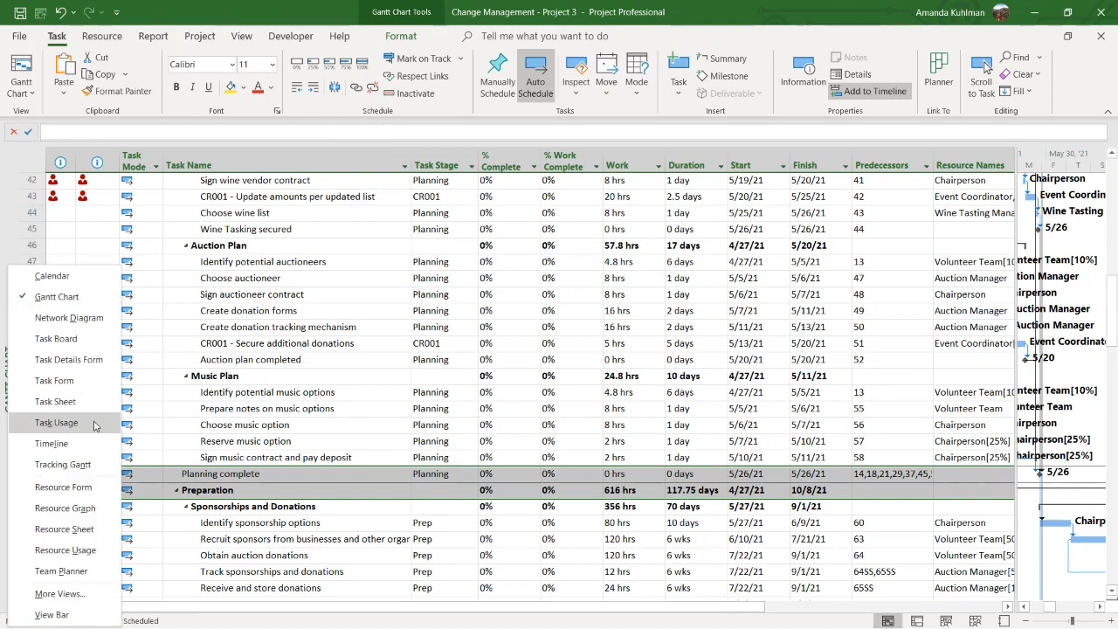
left_click(68, 423)
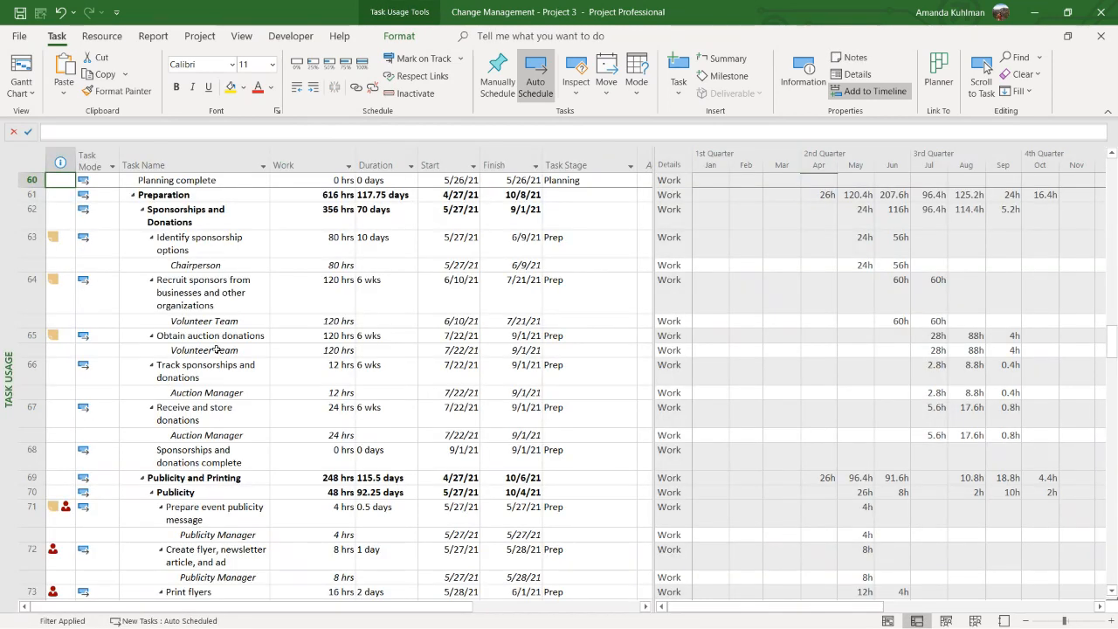
left_click(172, 193)
scroll(199, 247, "up", 8)
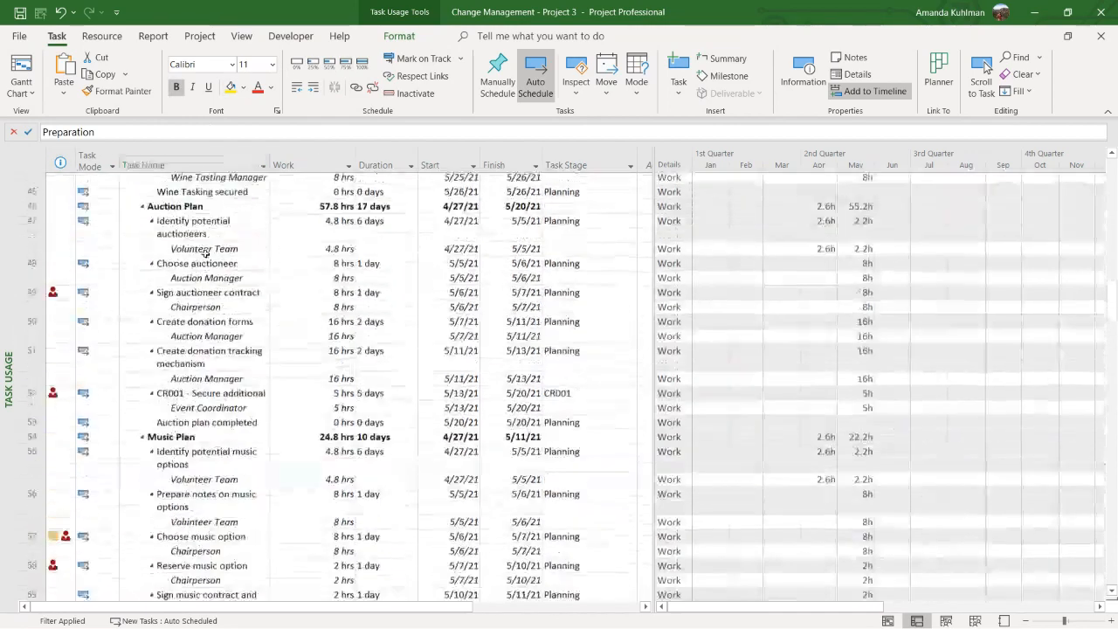
scroll(206, 253, "up", 10)
left_click(212, 253)
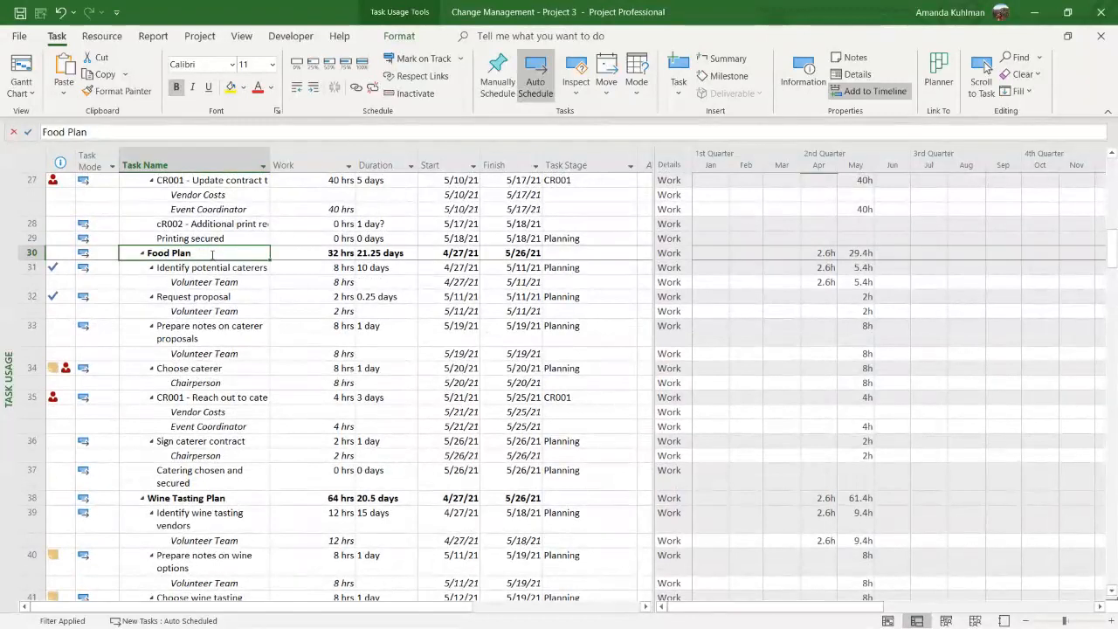
left_click(216, 268)
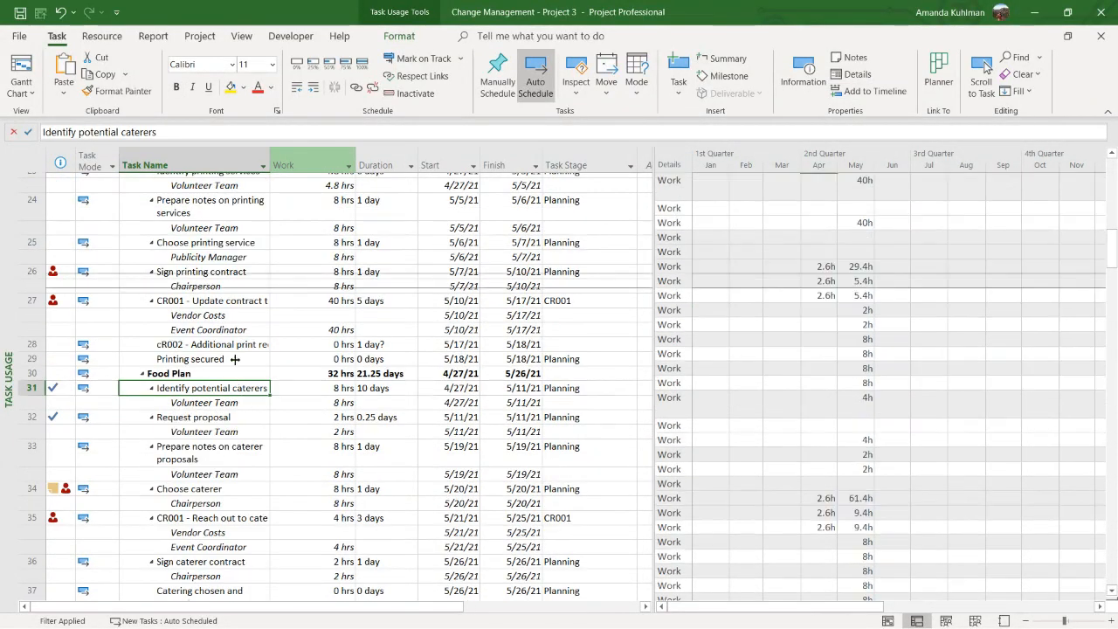
scroll(230, 314, "down", 3)
left_click_drag(225, 425, 227, 435)
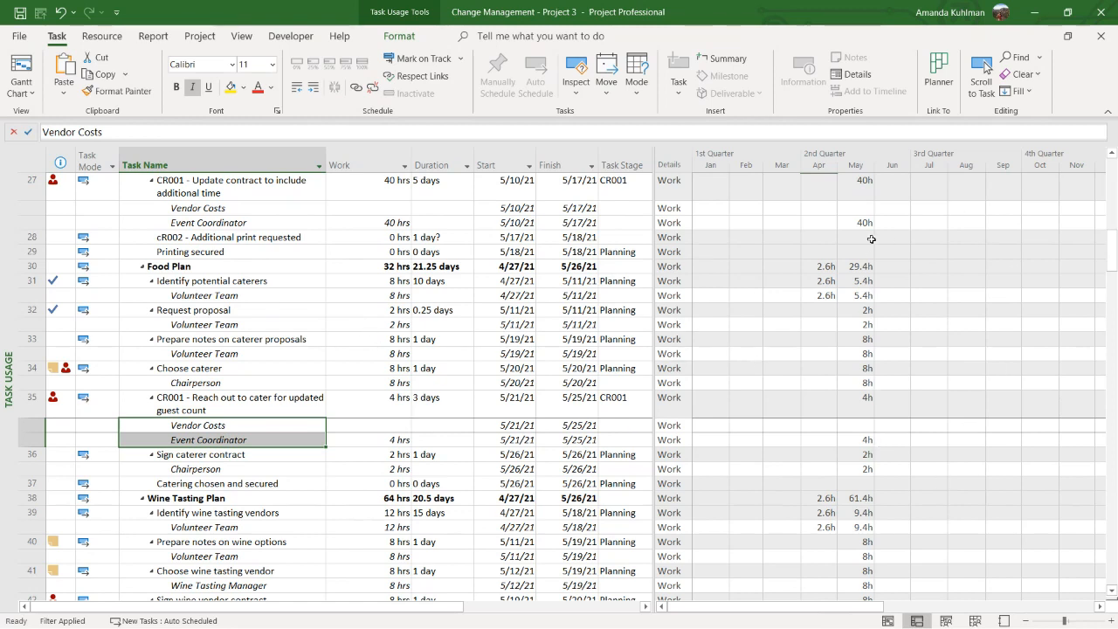
left_click(718, 237)
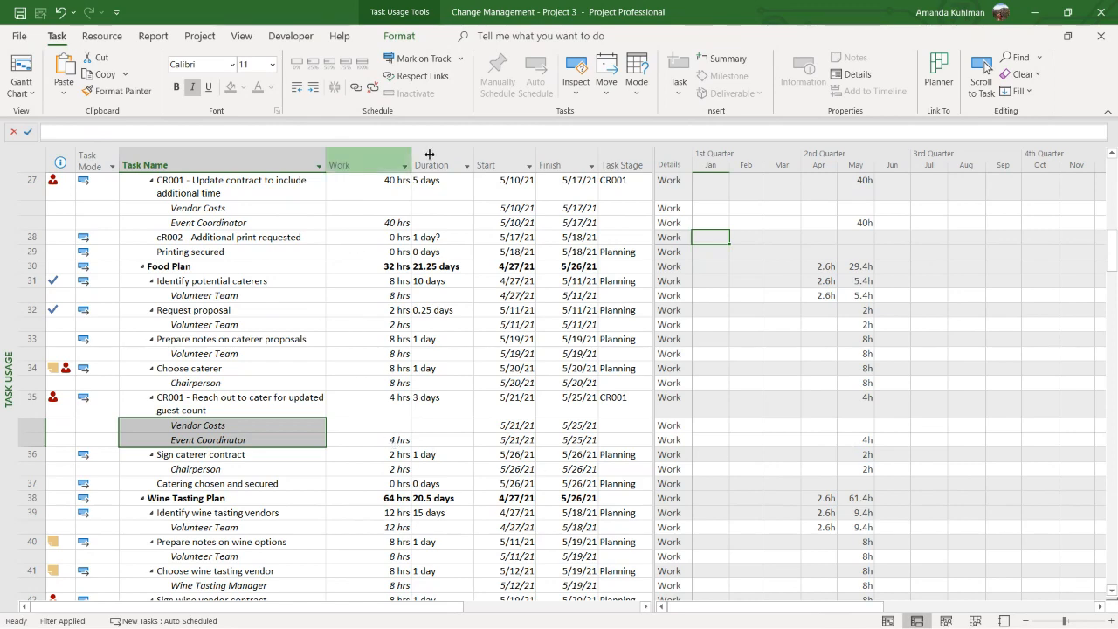
Insert a Baseline Work column between the Work and Duration columns
right_click(454, 164)
left_click(481, 280)
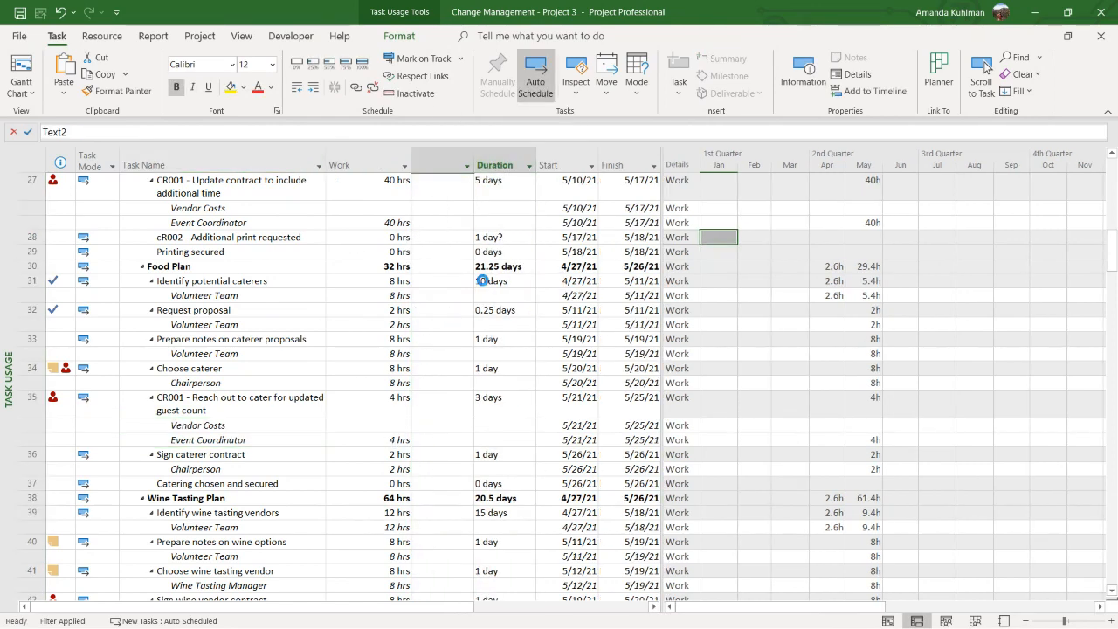
type("Baseline Work")
key("Return")
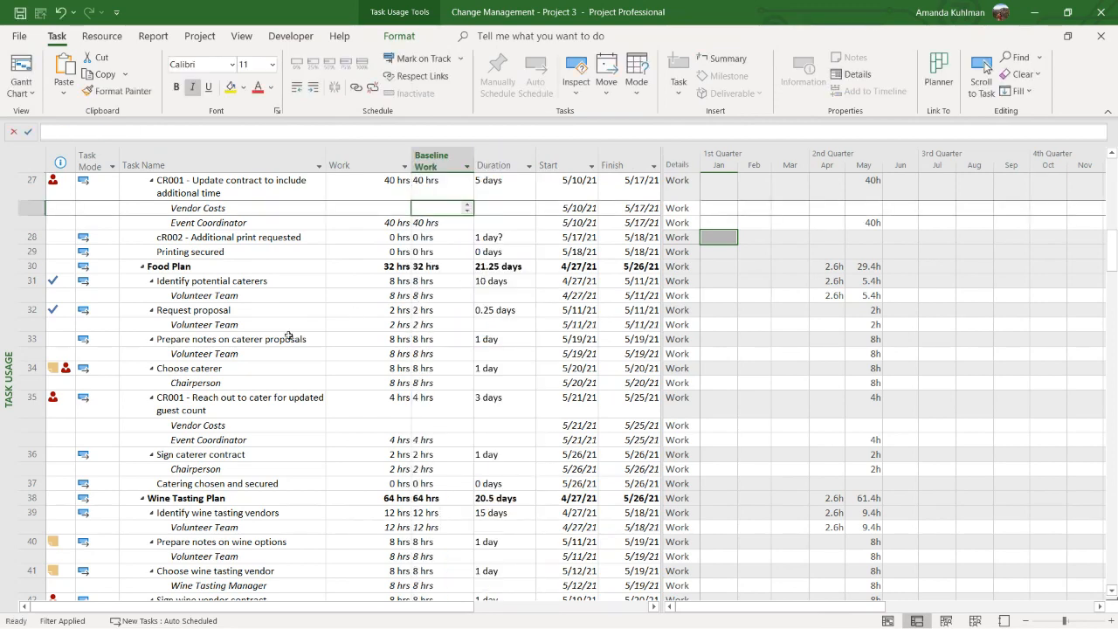
Compare the Work and Baseline Work values of the resource assignments in the Food, Wine Tasting and Auction plans
left_click(292, 439)
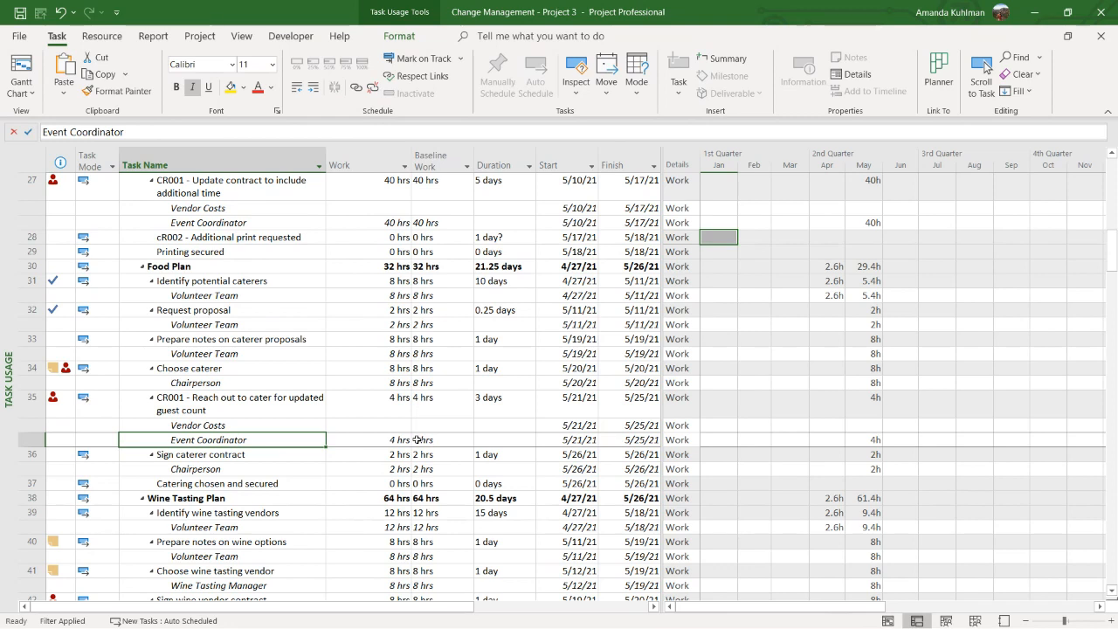
left_click(280, 423)
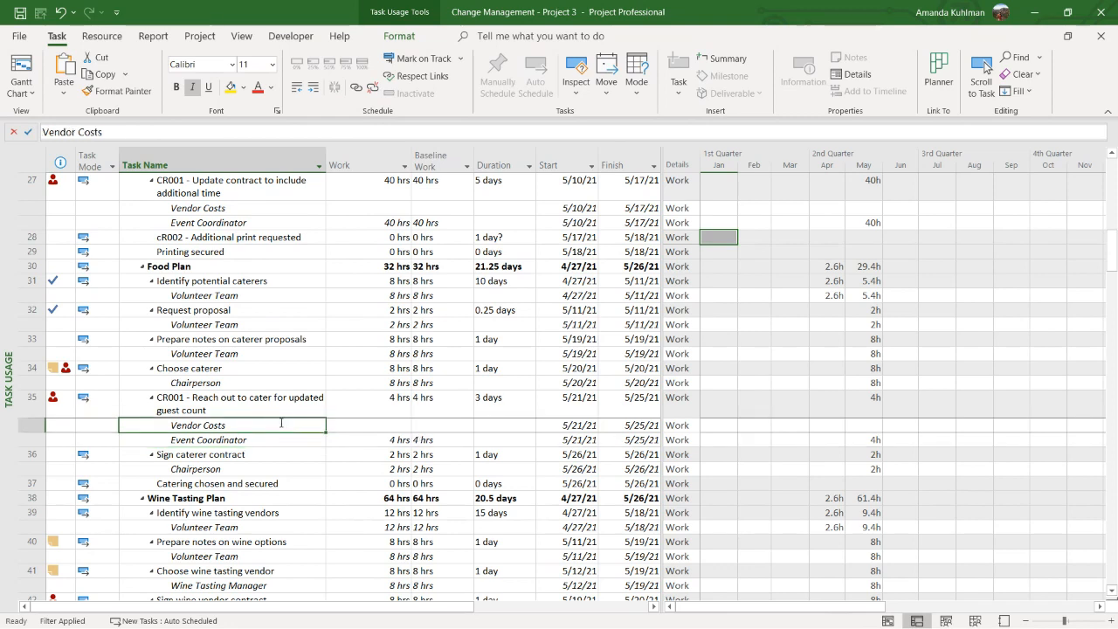
left_click_drag(354, 439, 433, 440)
scroll(435, 443, "down", 5)
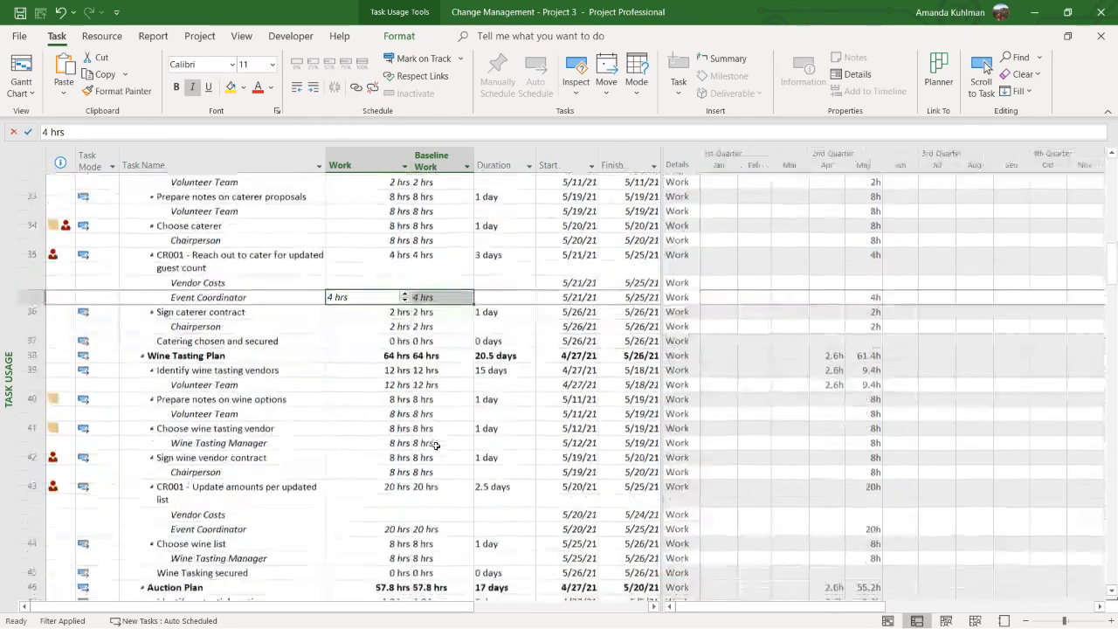
scroll(412, 529, "down", 7)
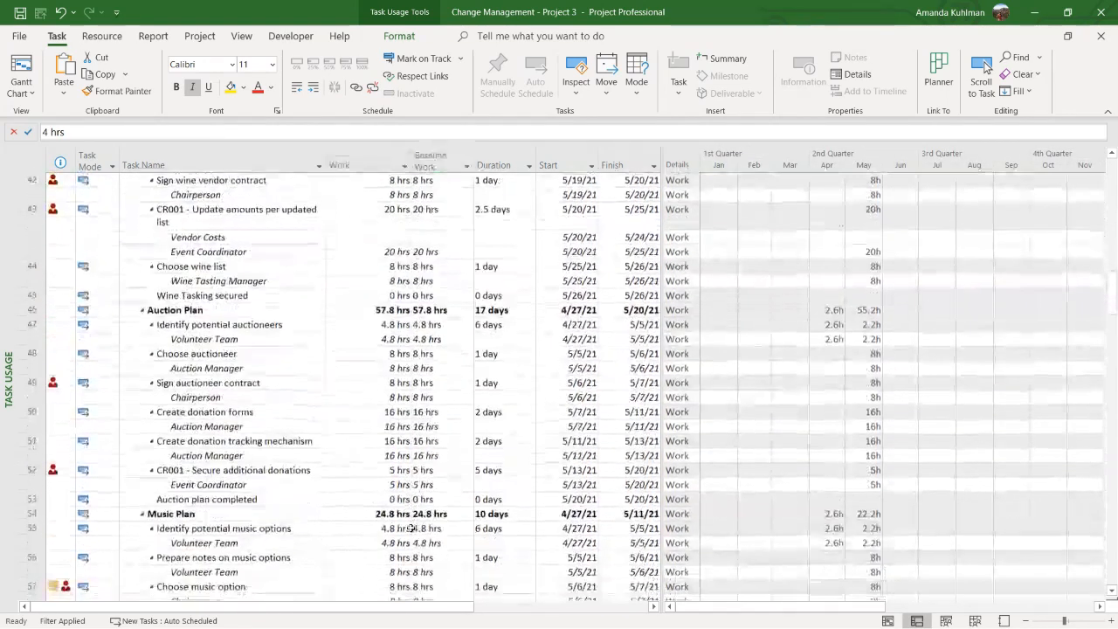
scroll(375, 388, "up", 9)
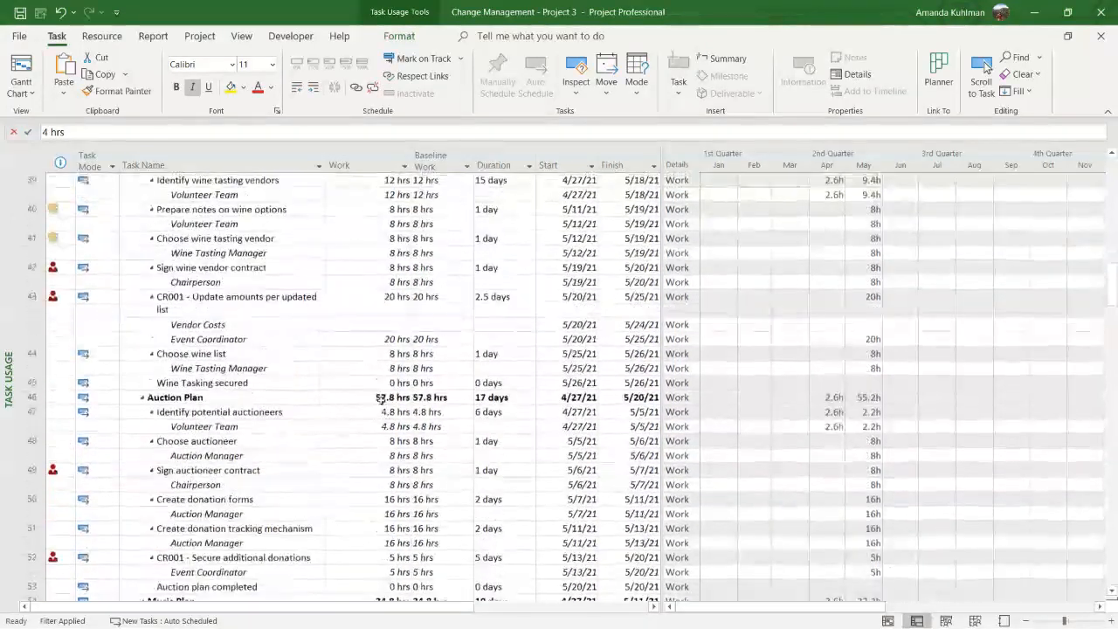
left_click(367, 411)
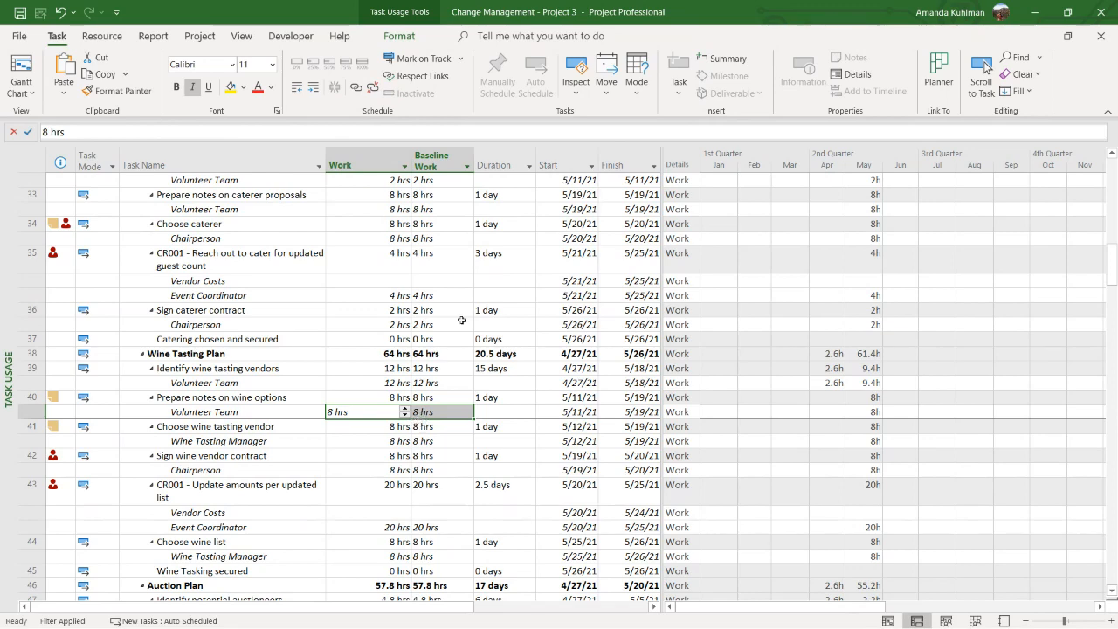
Insert a Work Variance column between the Baseline Work and Duration columns
right_click(486, 164)
left_click(542, 271)
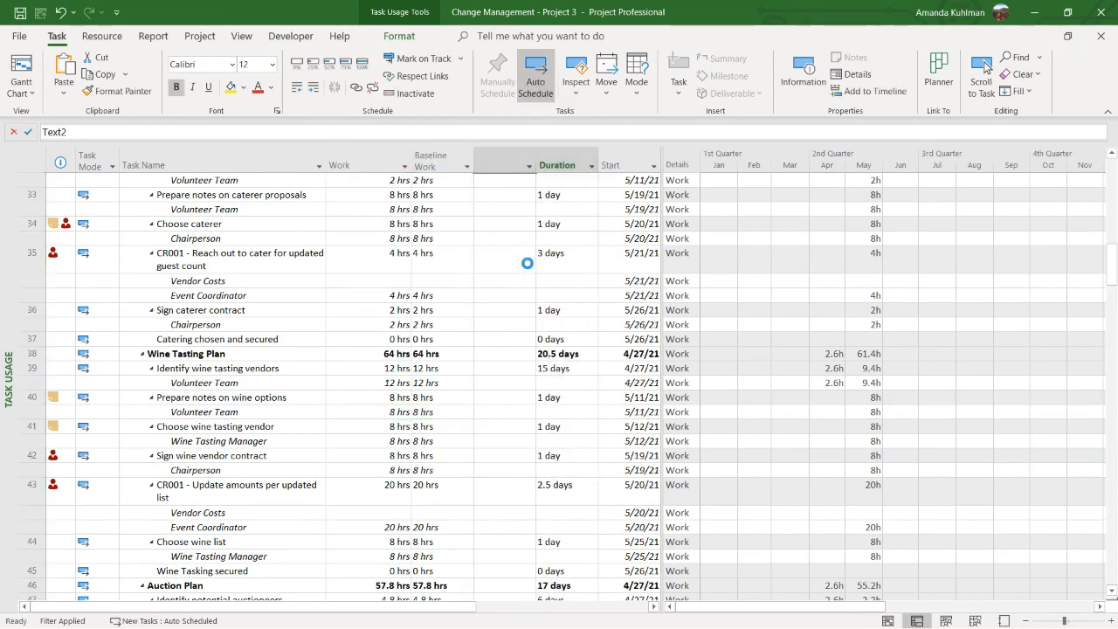
type("work v")
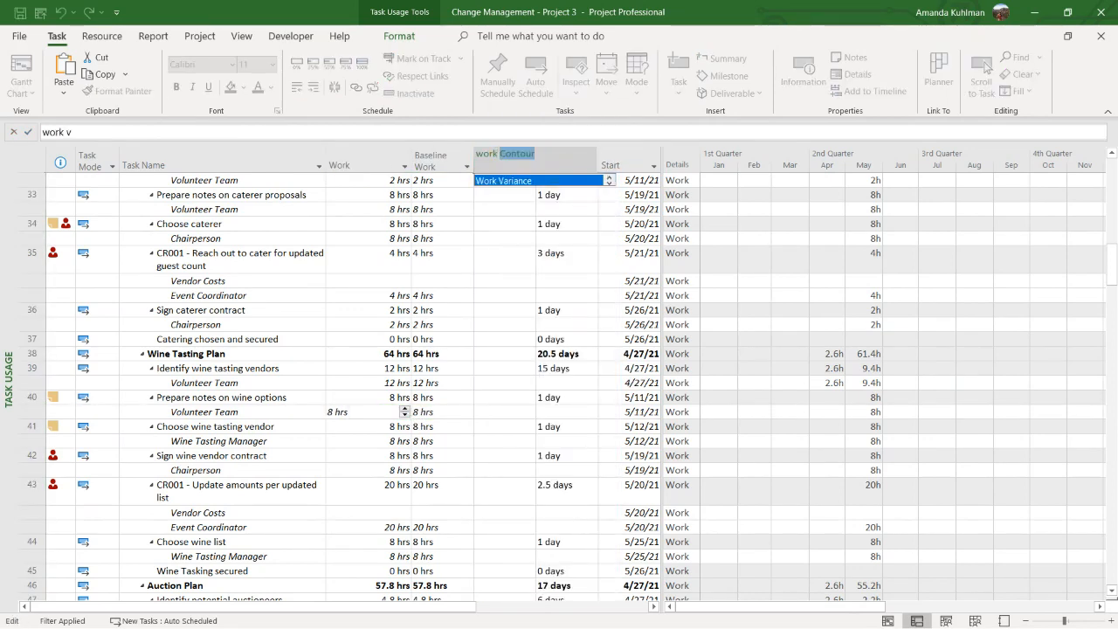
key("Return")
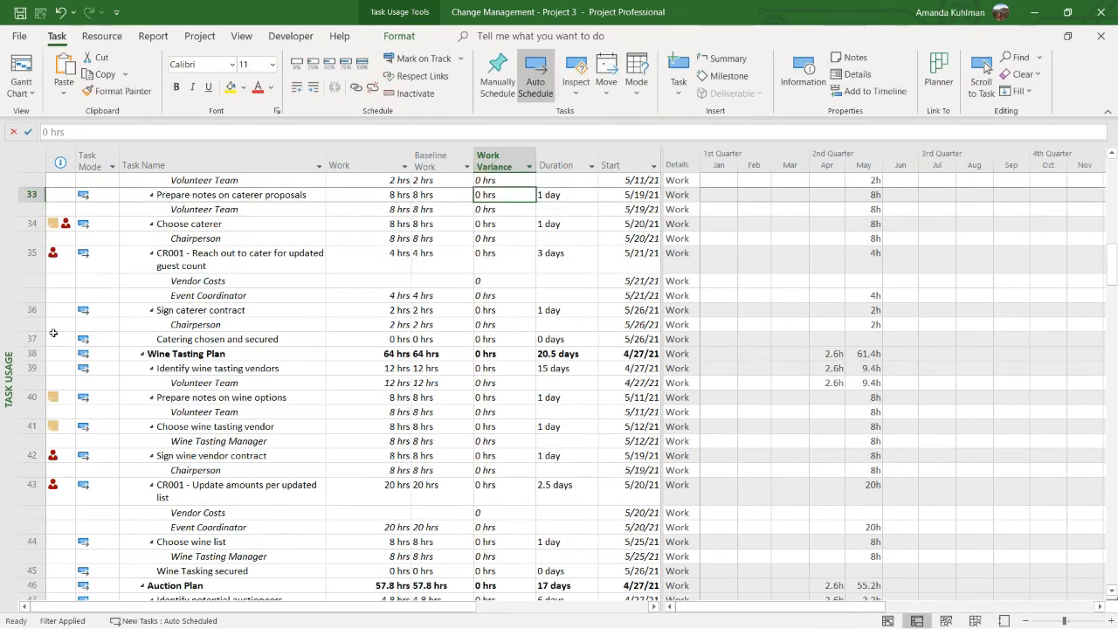
Examine the work, baseline work and variance of the Chairperson assignment under "Sign caterer contract"
left_click(201, 324)
left_click(378, 325)
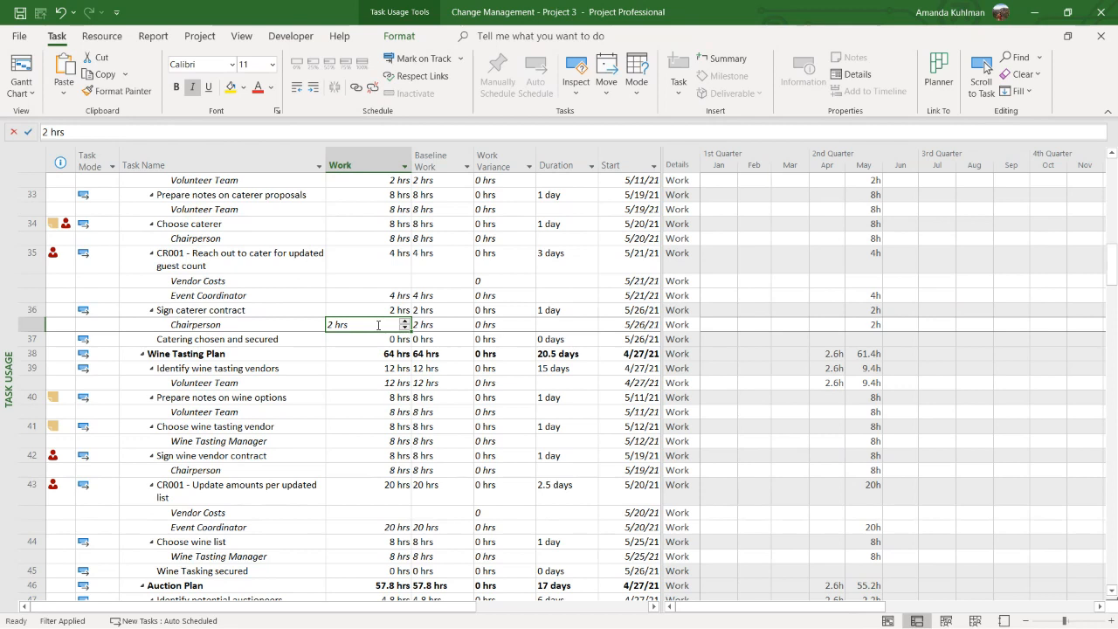
left_click(291, 209)
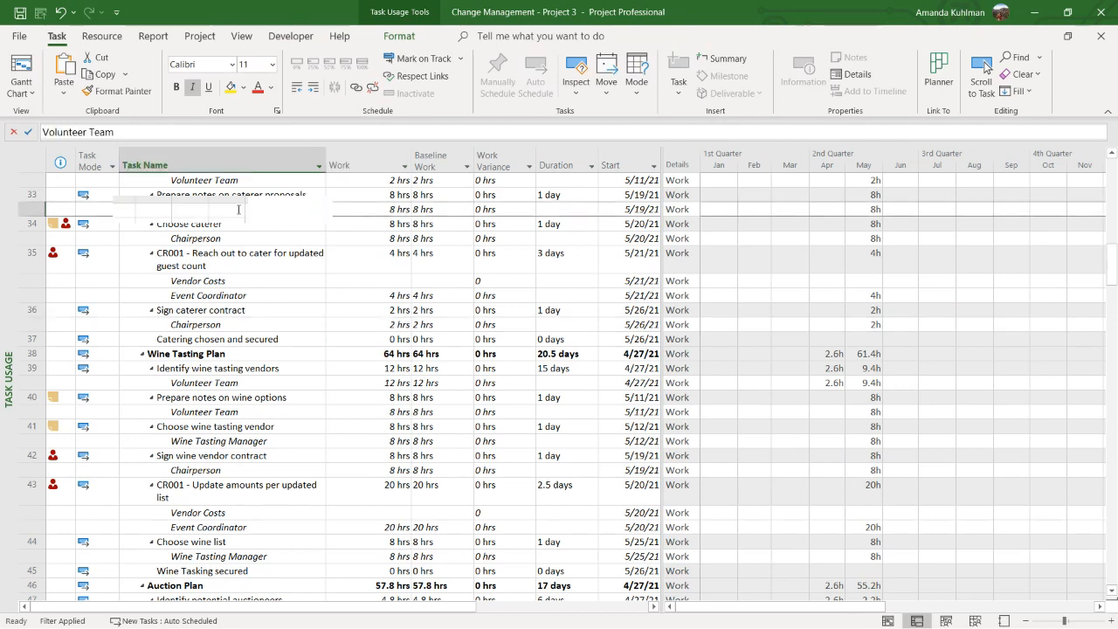
left_click(263, 325)
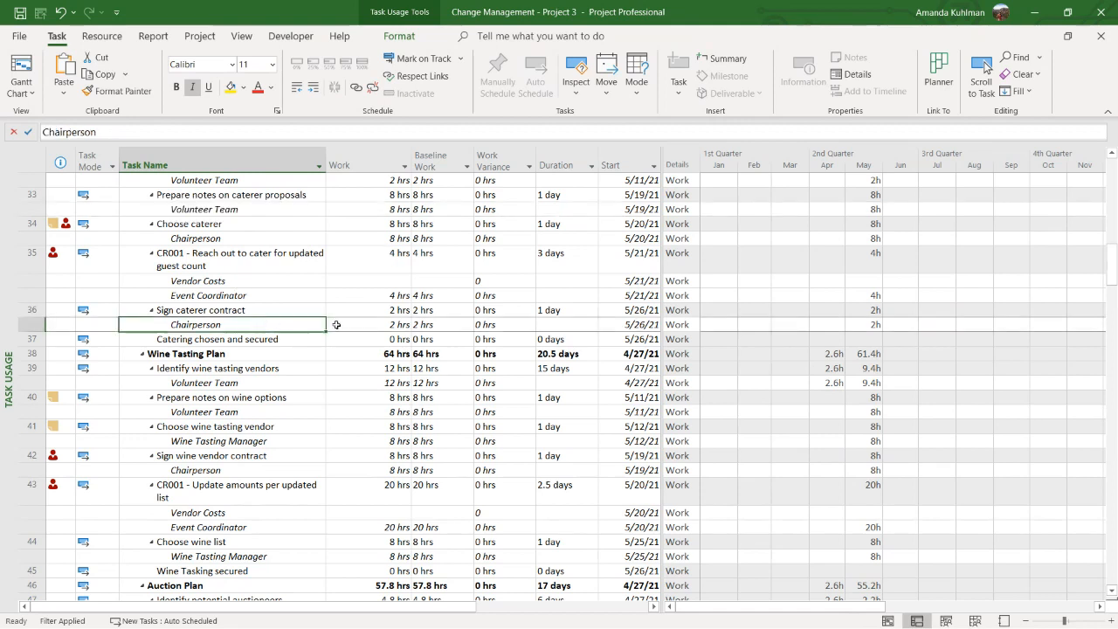
left_click(294, 311)
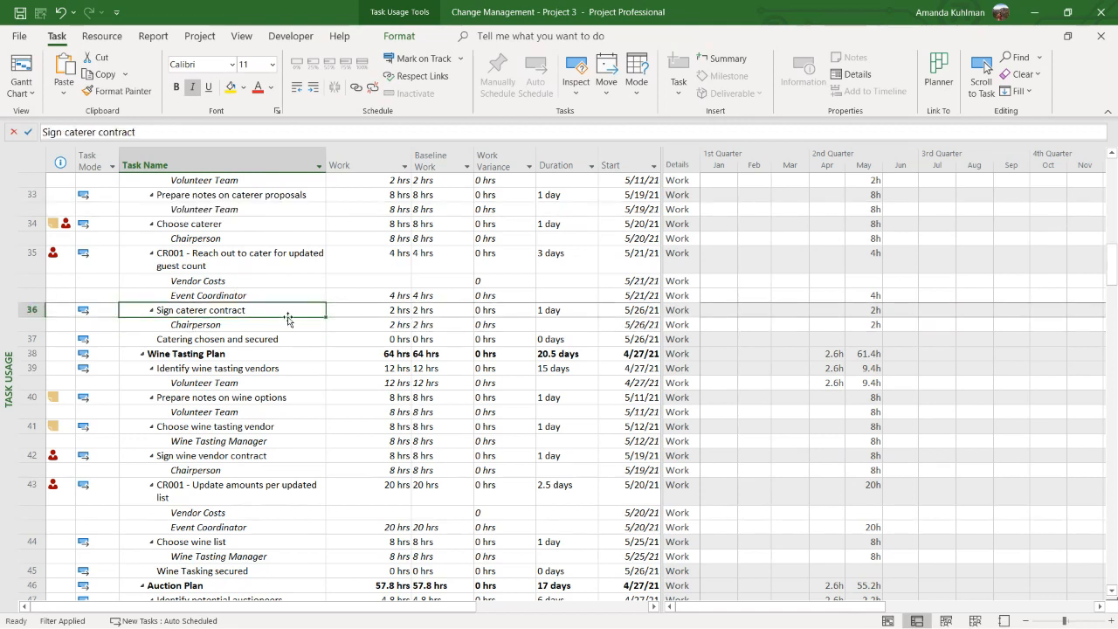
left_click(286, 320)
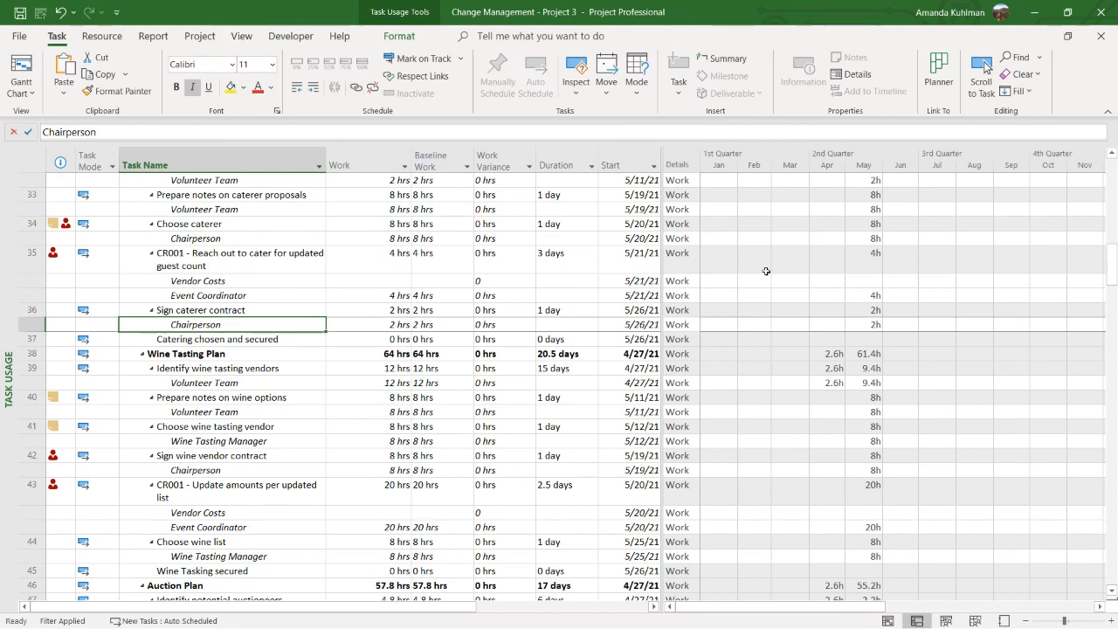
left_click(718, 310)
Look at the Resource Usage view and return to the Task Usage view
left_click(241, 35)
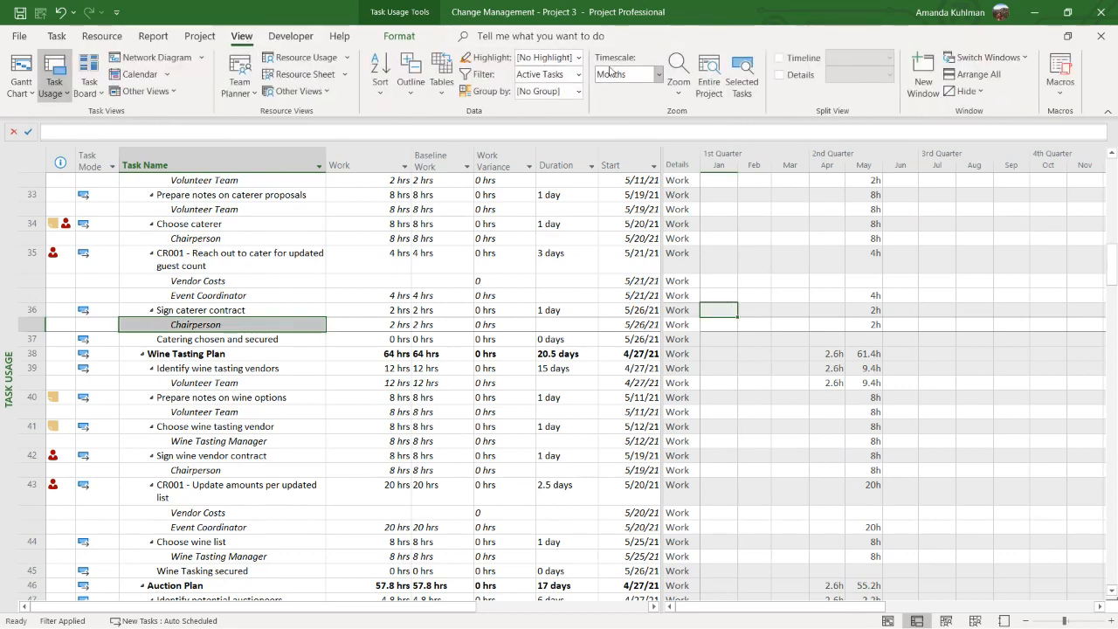
right_click(14, 262)
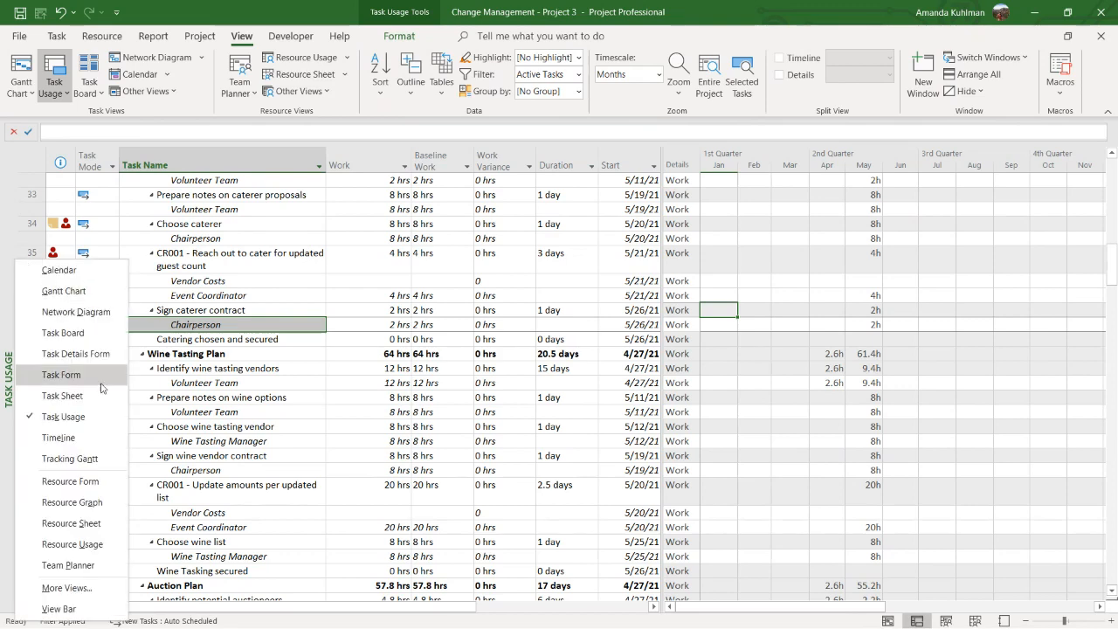
left_click(92, 552)
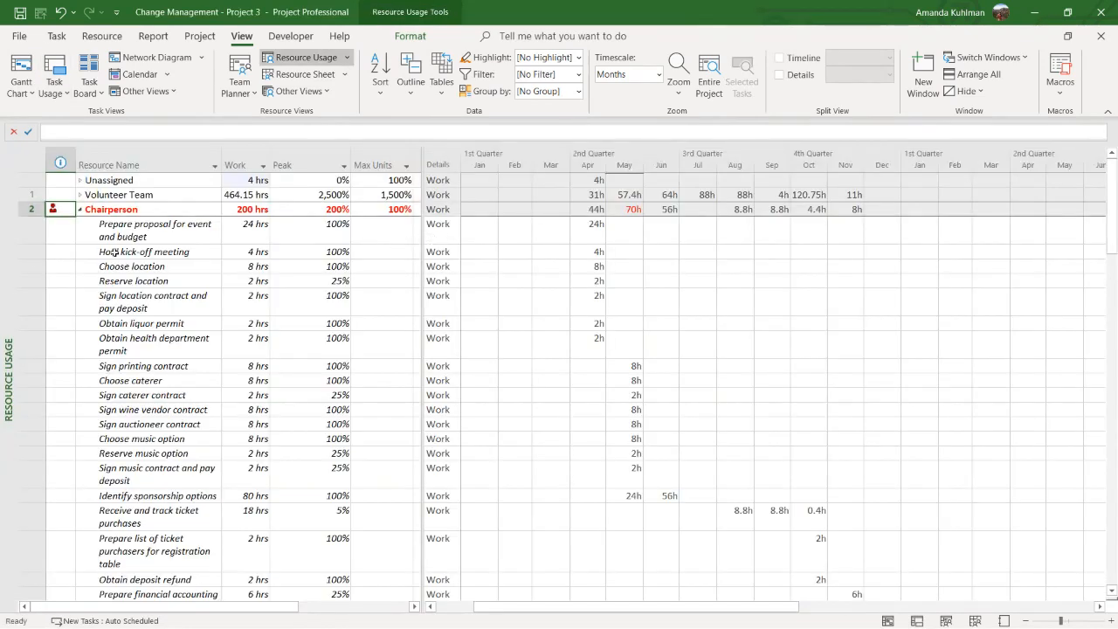
right_click(4, 262)
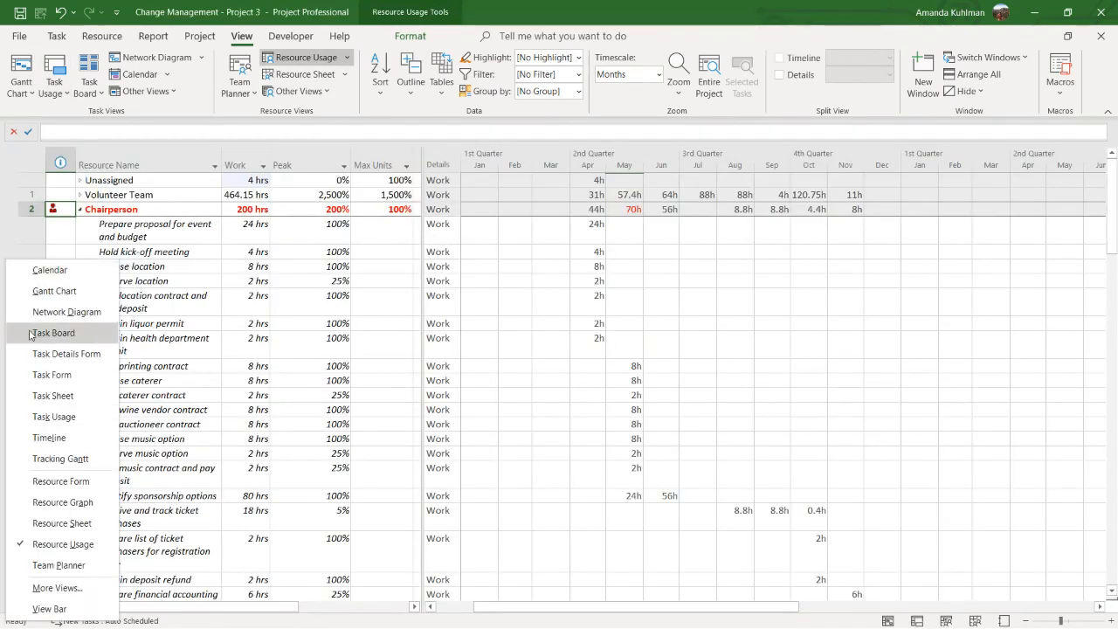
left_click(53, 423)
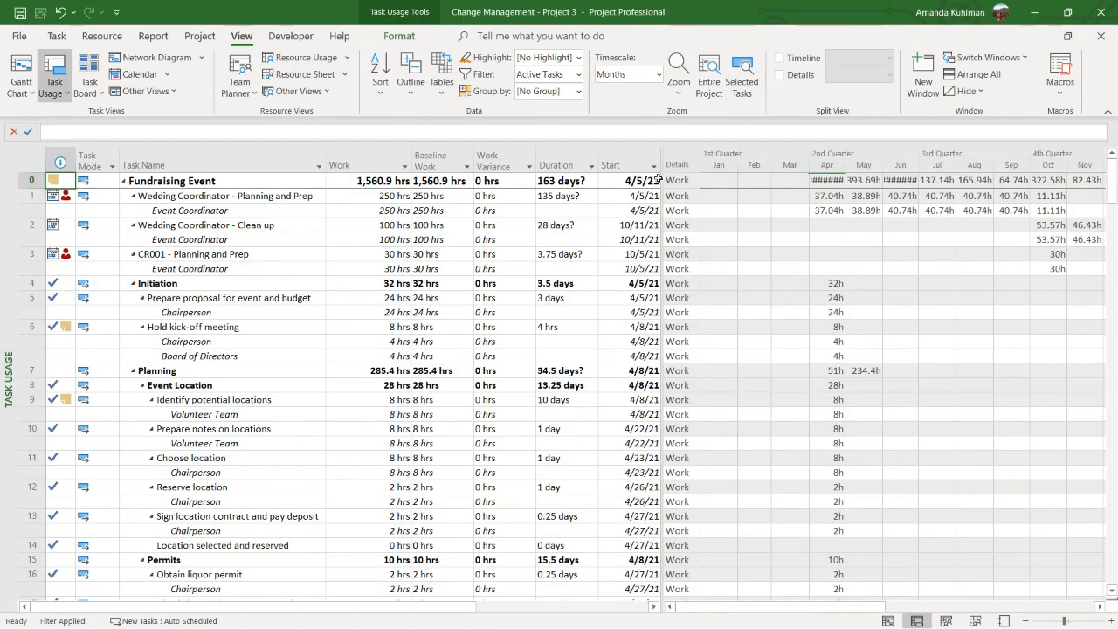
Hide the Baseline Work and Work Variance columns
left_click_drag(498, 166, 441, 164)
right_click(458, 161)
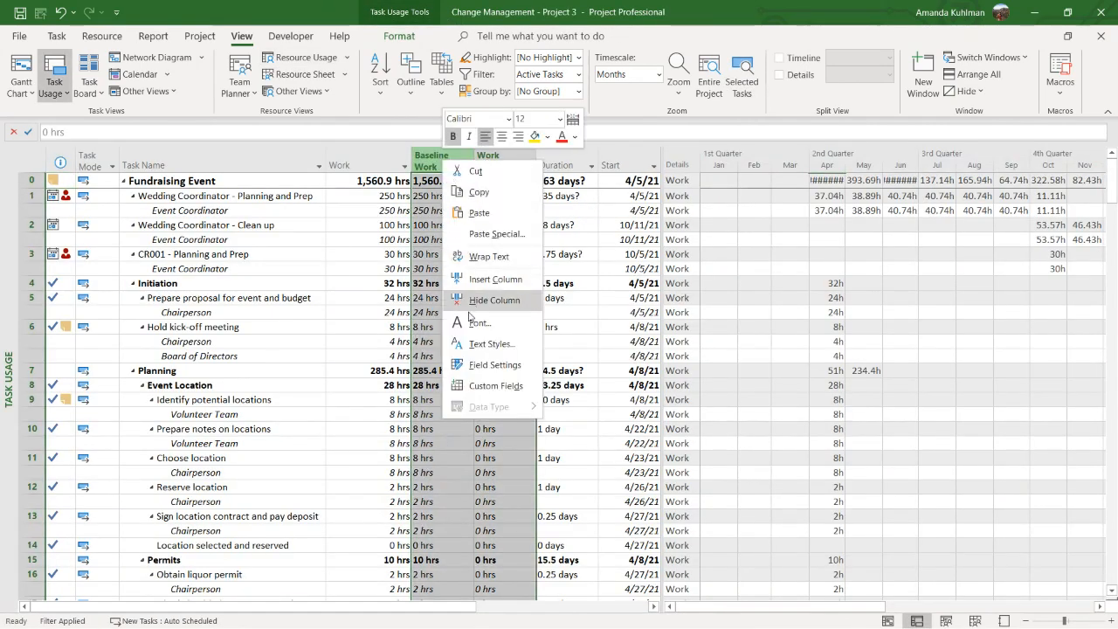
left_click(450, 249)
Insert a Task Stage column between the Duration and Start columns
right_click(429, 162)
left_click(454, 282)
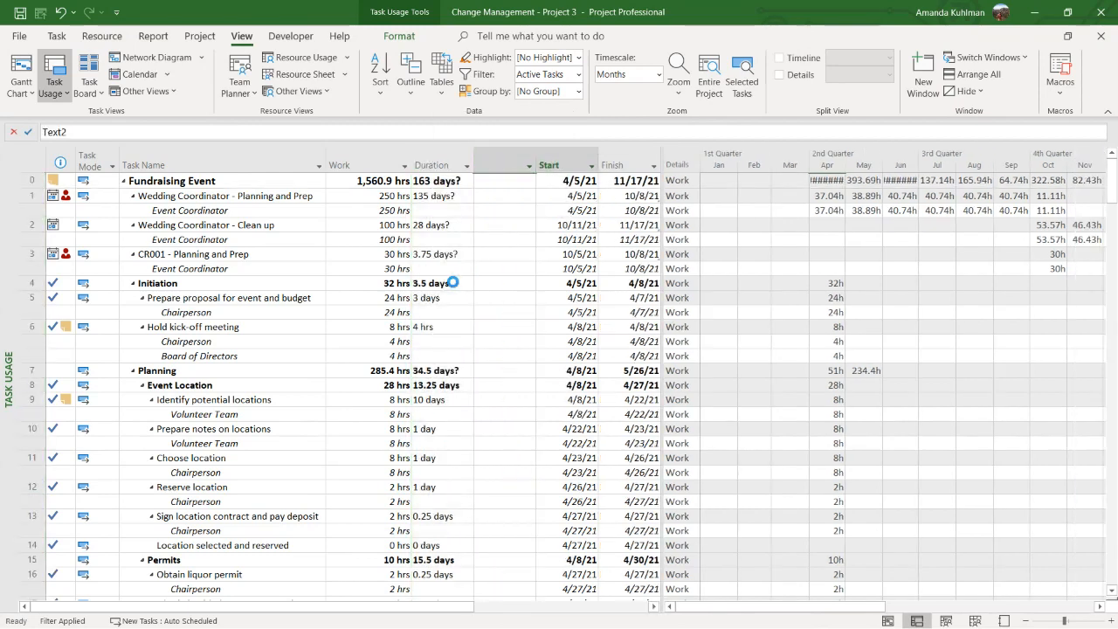
type("task stage")
key("Return")
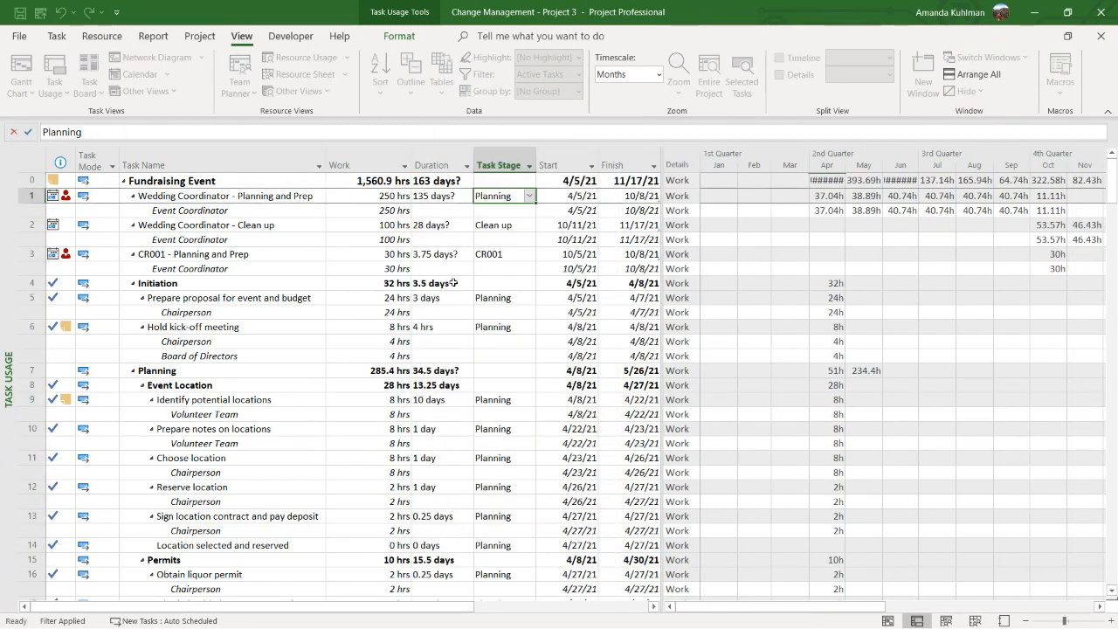
Group the Task Usage list by the Task Stage field
left_click(501, 256)
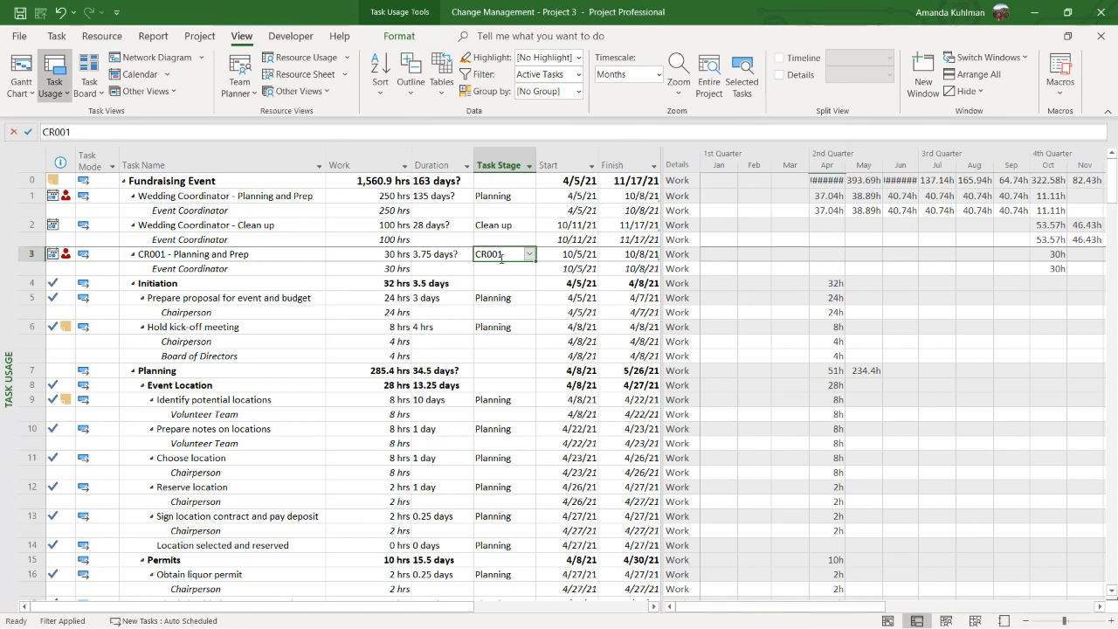
left_click(505, 155)
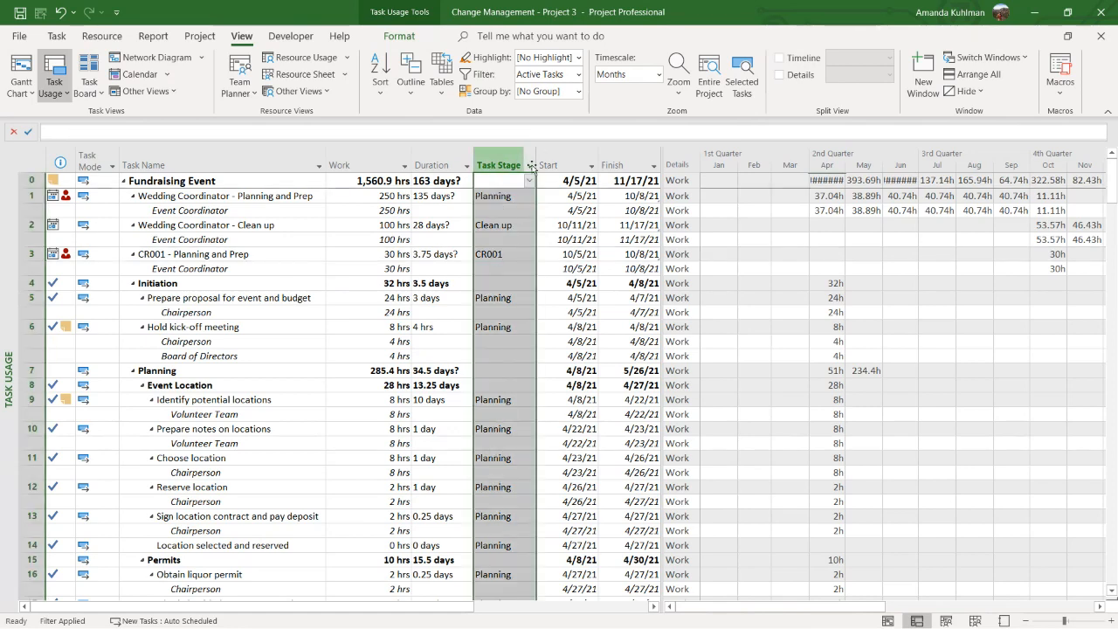
left_click(528, 165)
left_click(497, 227)
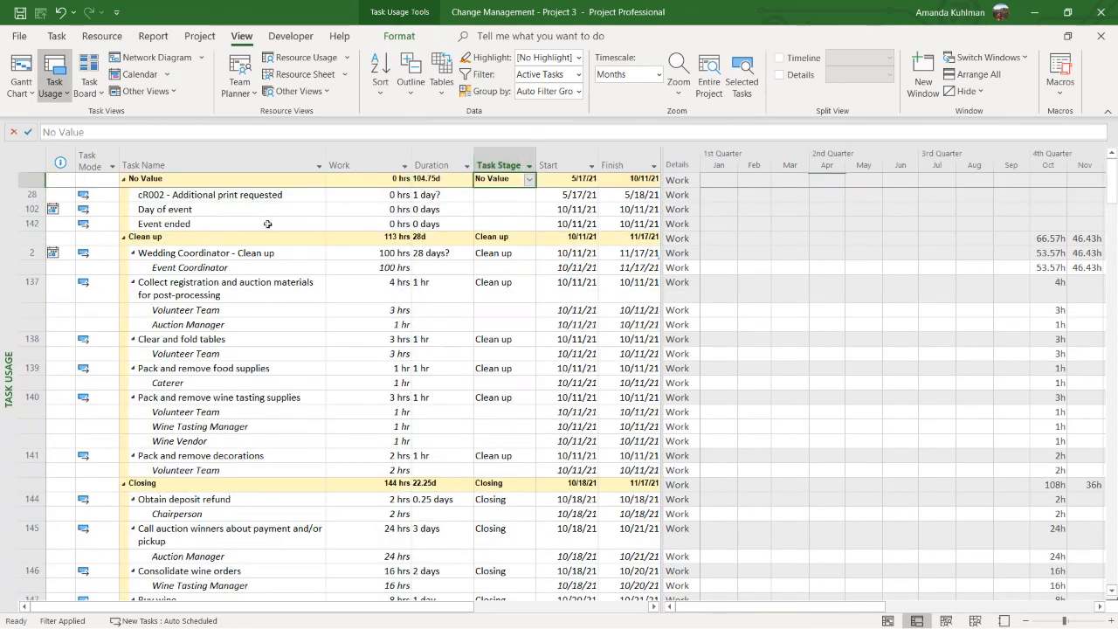
Collapse the No Value, Clean up and Closing groups, and review the tasks and total work in the CR001 group
left_click(124, 180)
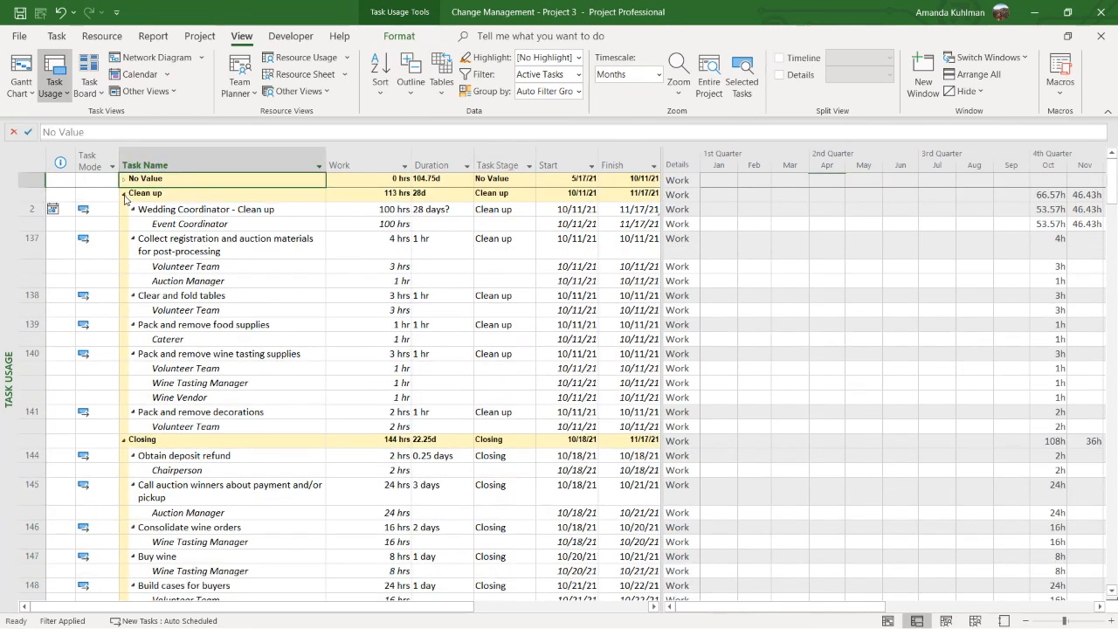
left_click(124, 193)
left_click(124, 208)
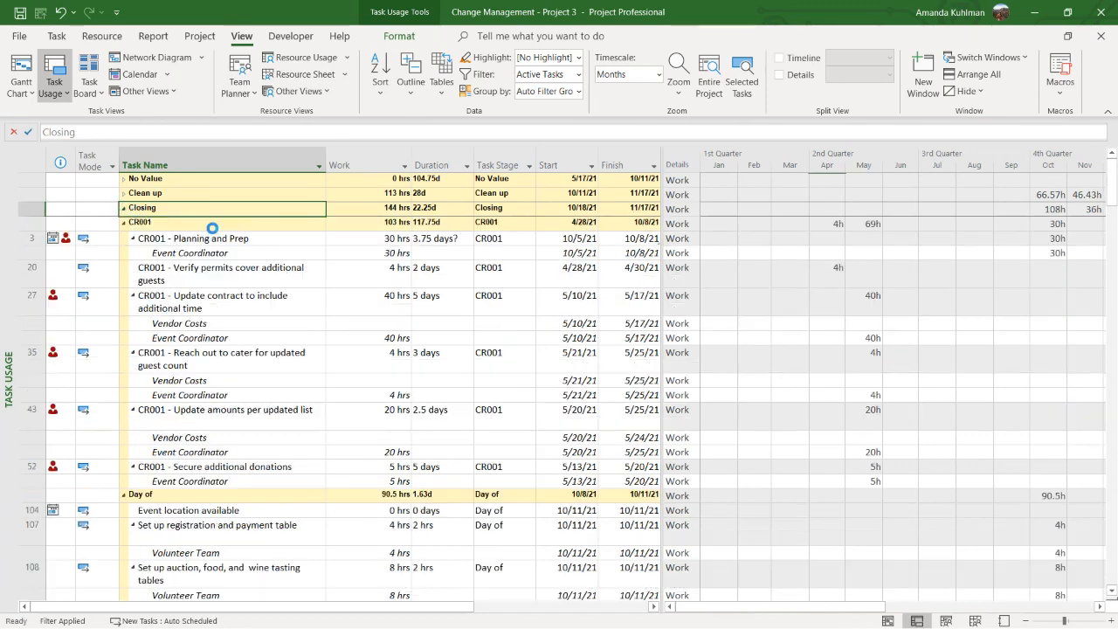
left_click_drag(229, 247, 209, 479)
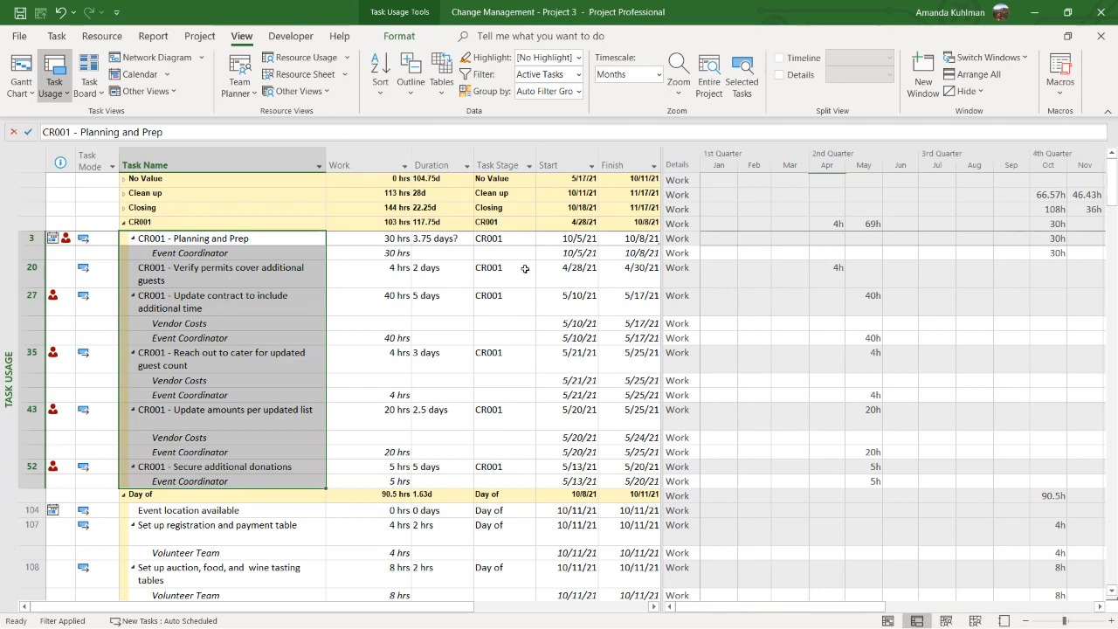
left_click(370, 223)
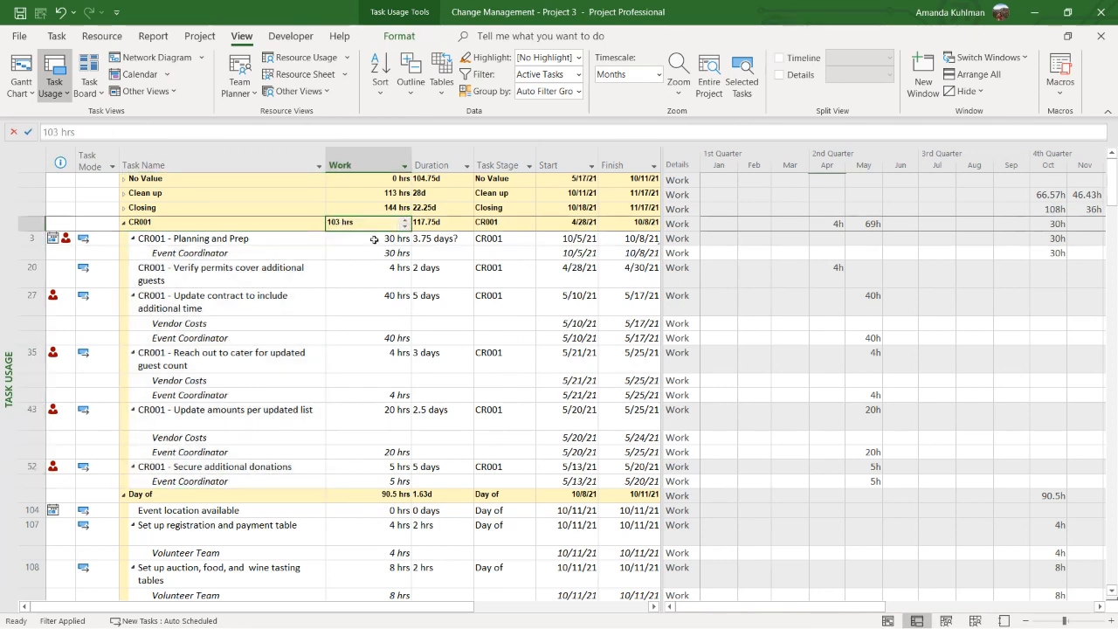
Insert an Actual Work column between Work and Duration, and check its values for the CR001 group
right_click(428, 166)
left_click(477, 291)
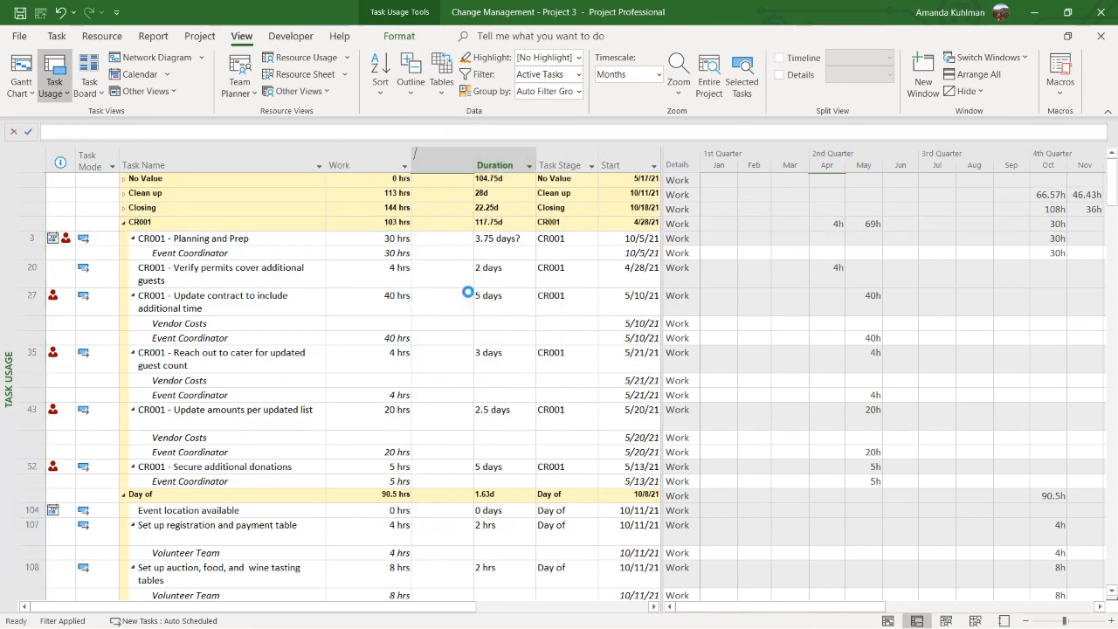
type("actual work")
key("Return")
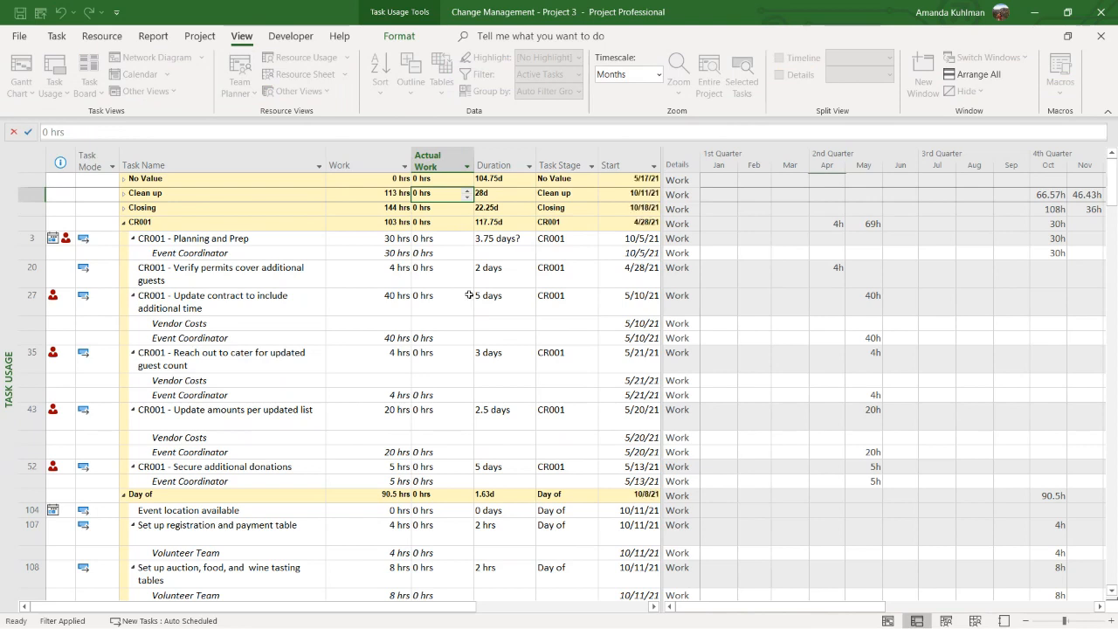
left_click_drag(444, 224, 434, 480)
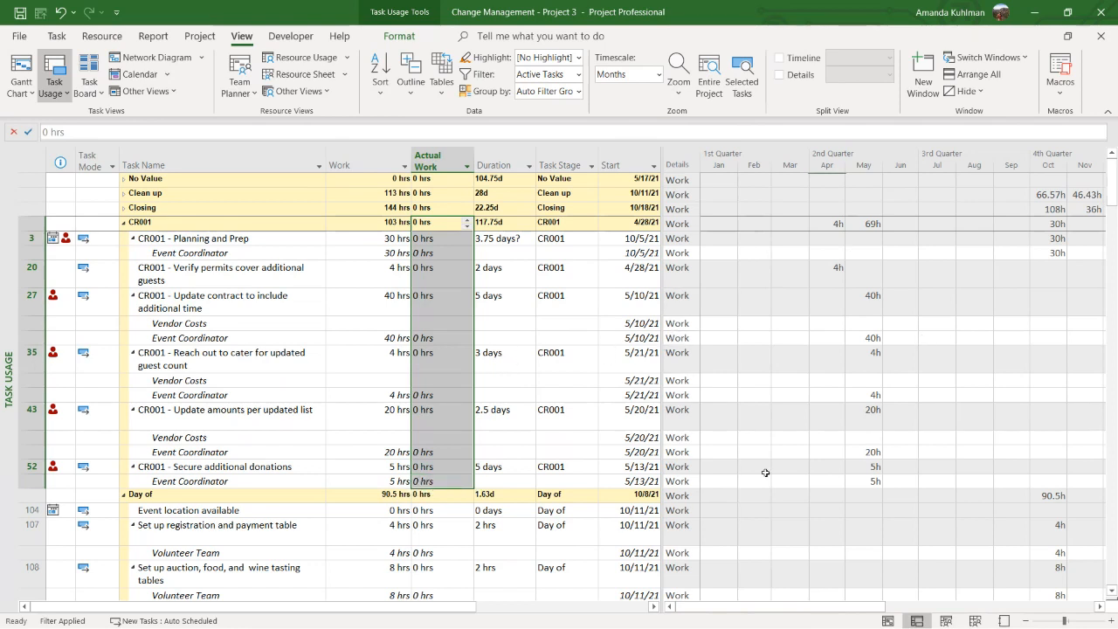
Show the Actual Work and Baseline Work rows in the time-phased details and look through the CR001 tasks
right_click(684, 340)
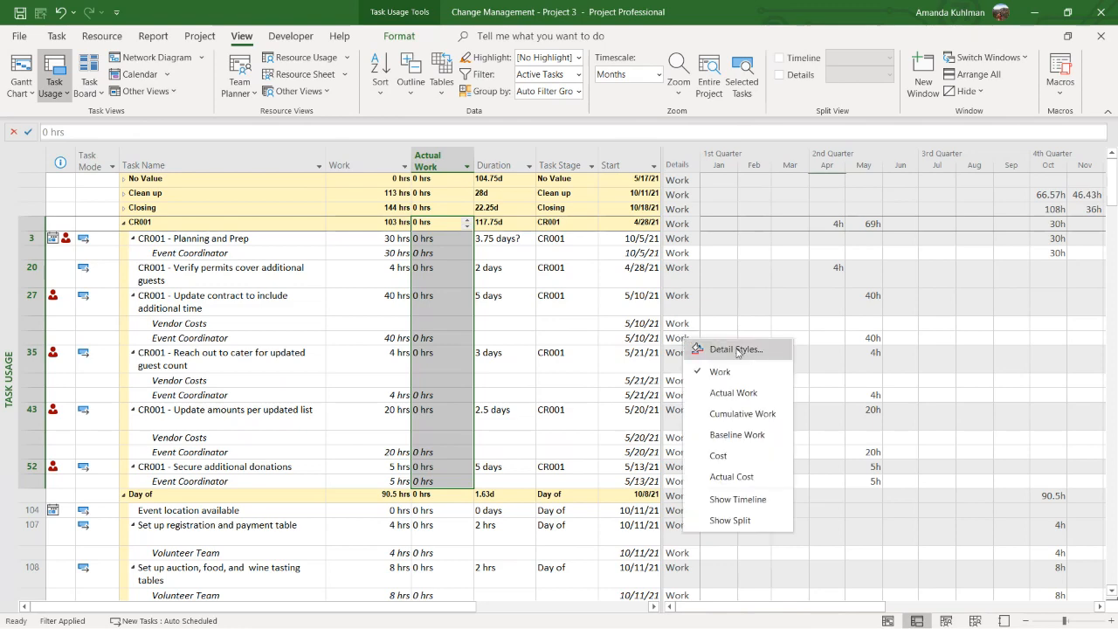
left_click(738, 392)
right_click(694, 369)
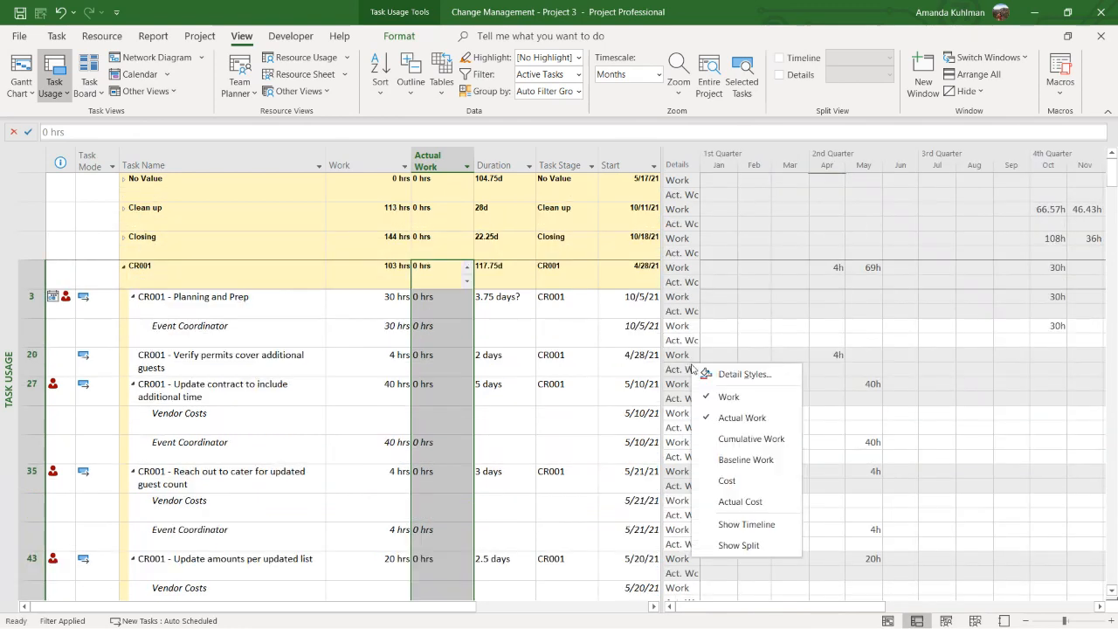
left_click(743, 459)
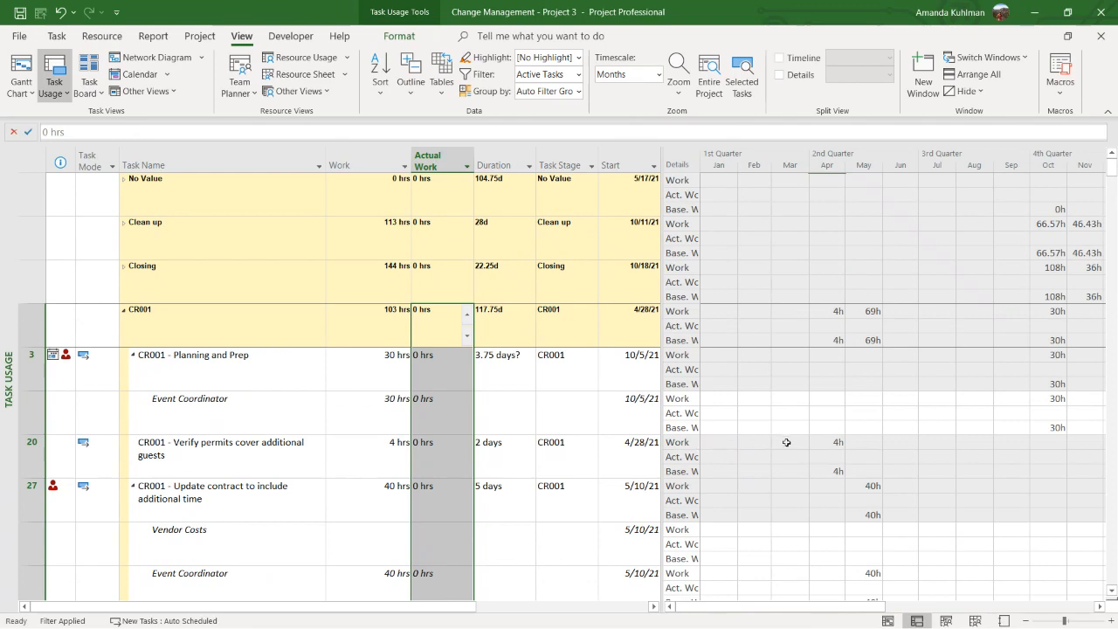
scroll(786, 442, "down", 2)
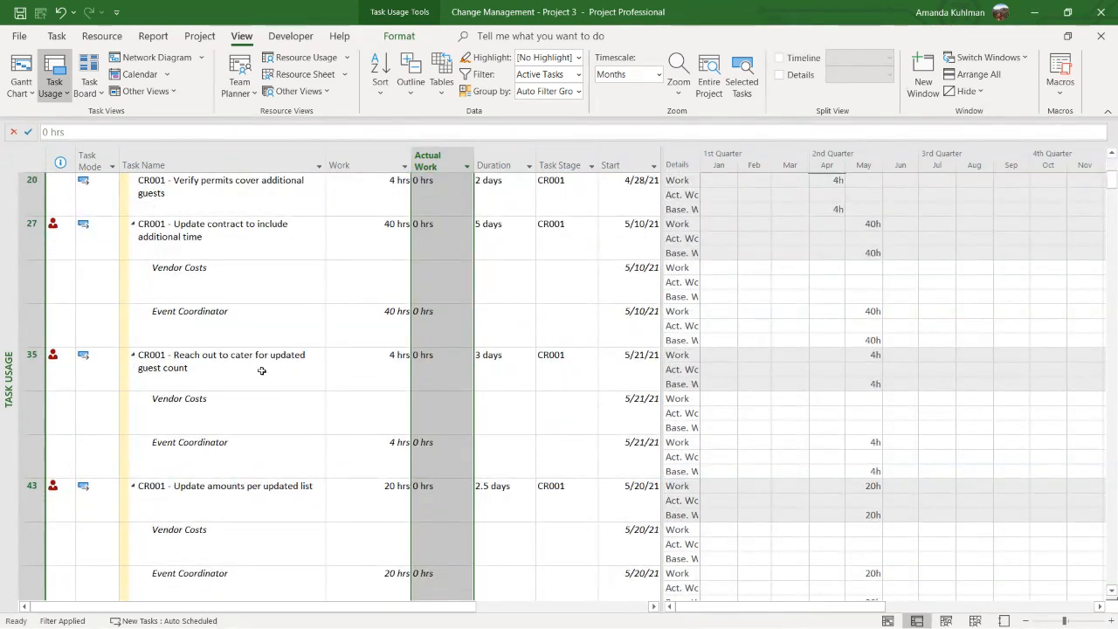
left_click(261, 370)
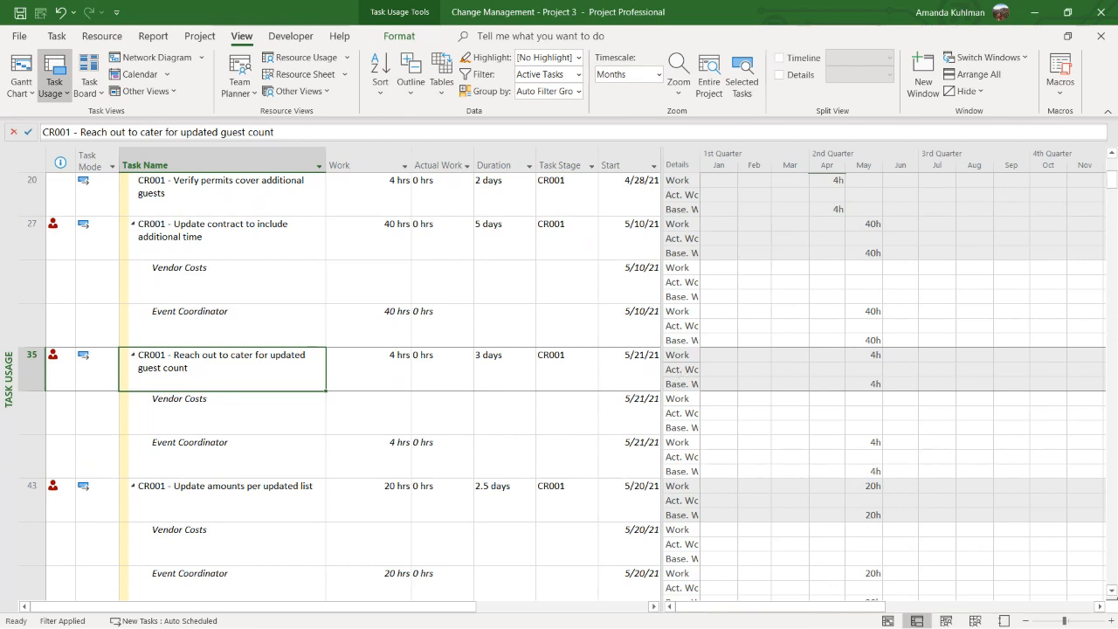
Hide the Actual Work and Baseline Work rows from the time-phased details, leaving only Work
right_click(683, 333)
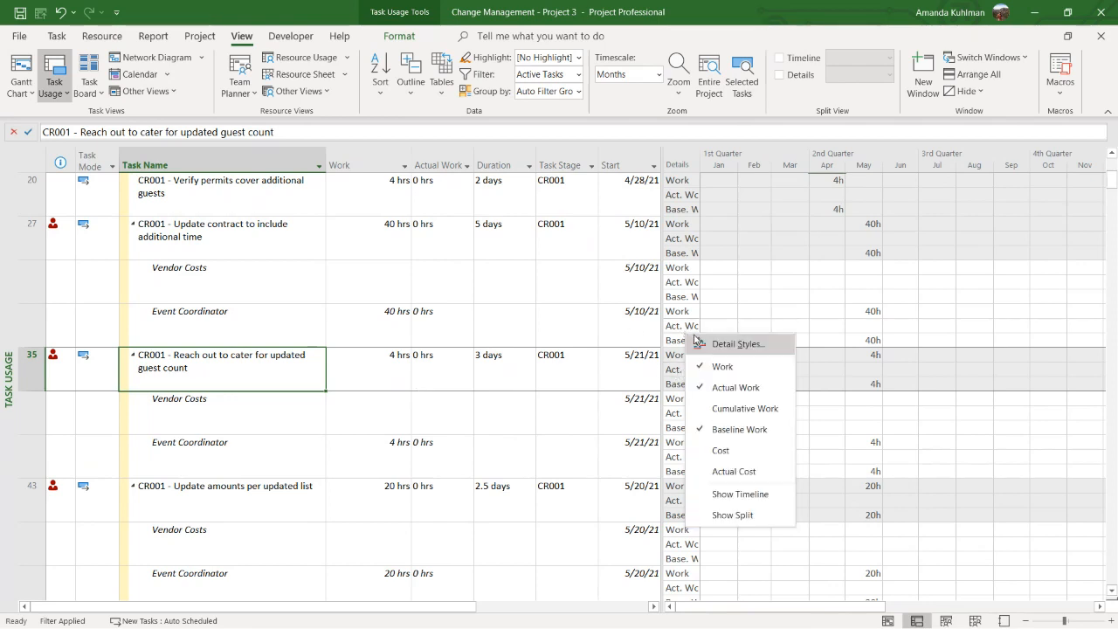
left_click(698, 388)
right_click(689, 383)
left_click(721, 479)
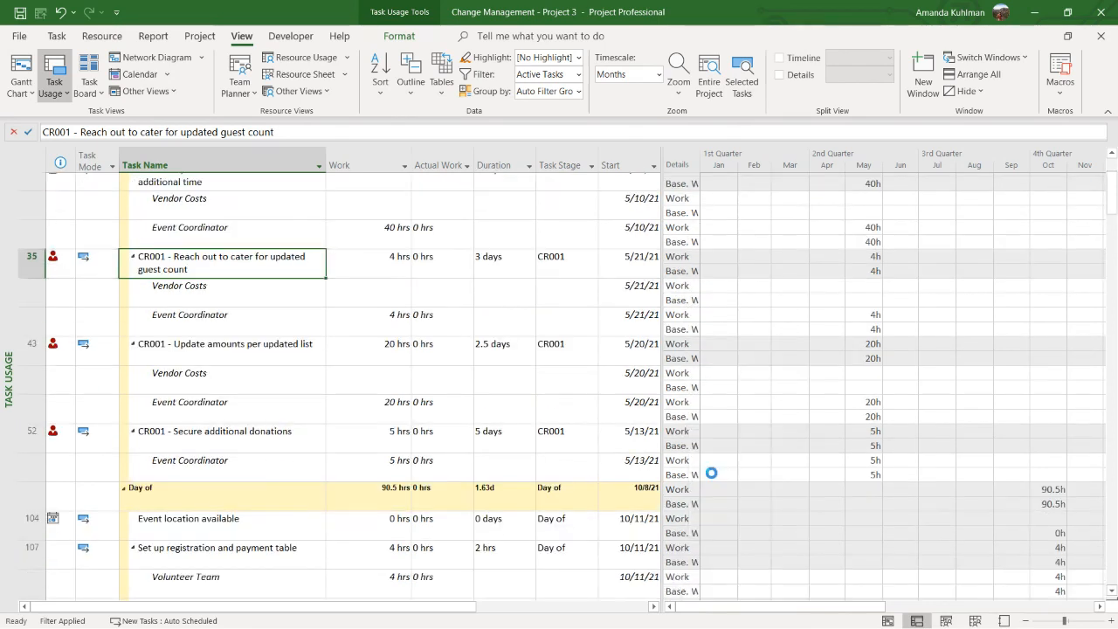
Switch to the Resource Usage view and widen the Resource Name column slightly
right_click(7, 343)
left_click(52, 547)
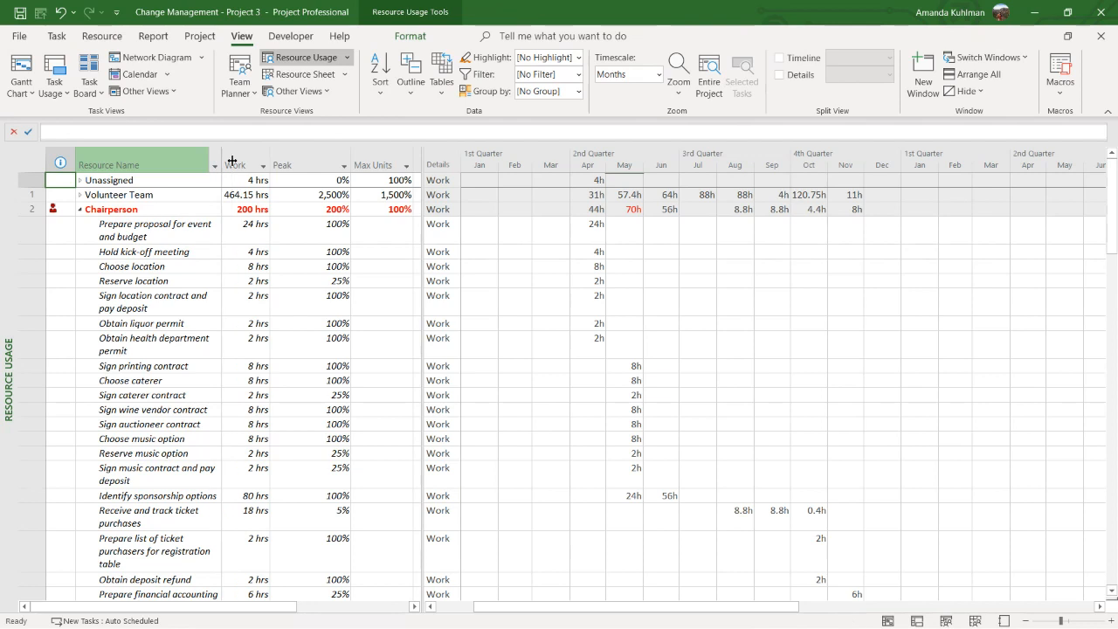
left_click_drag(222, 160, 231, 160)
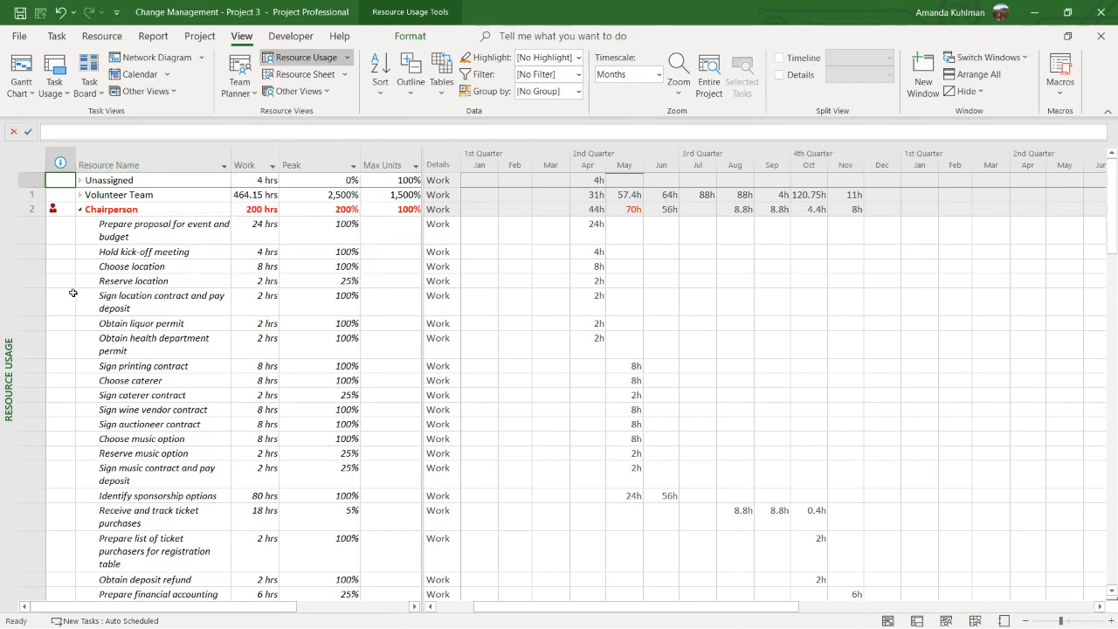
Examine the overallocated Chairperson's May work and the assignments from "Sign printing contract" to "Identify sponsorship options" that make it up
left_click(133, 210)
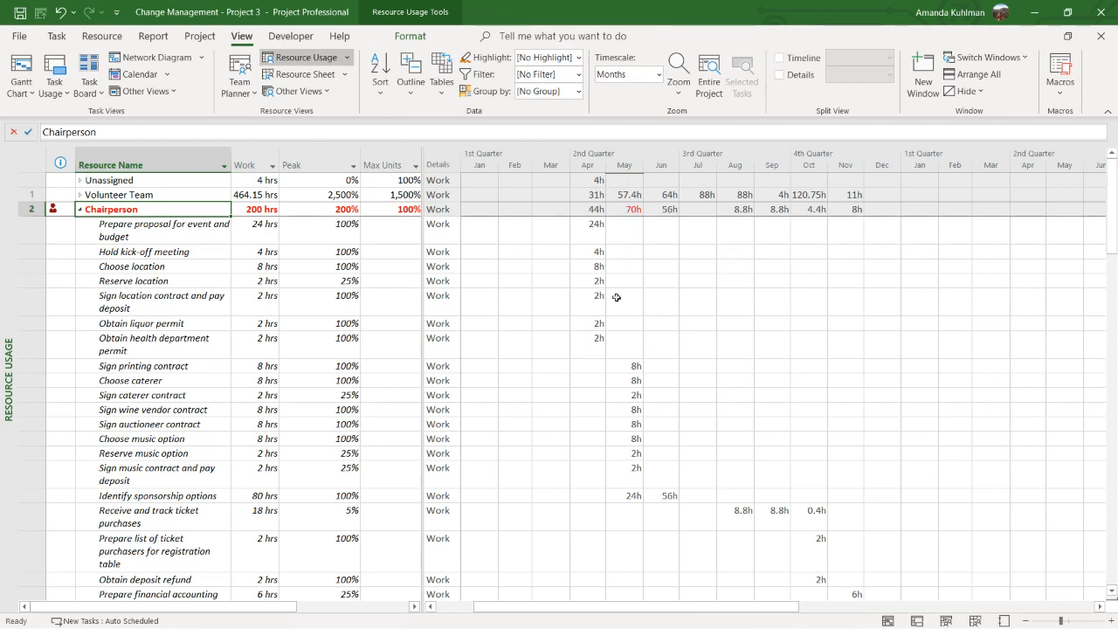
left_click(631, 209)
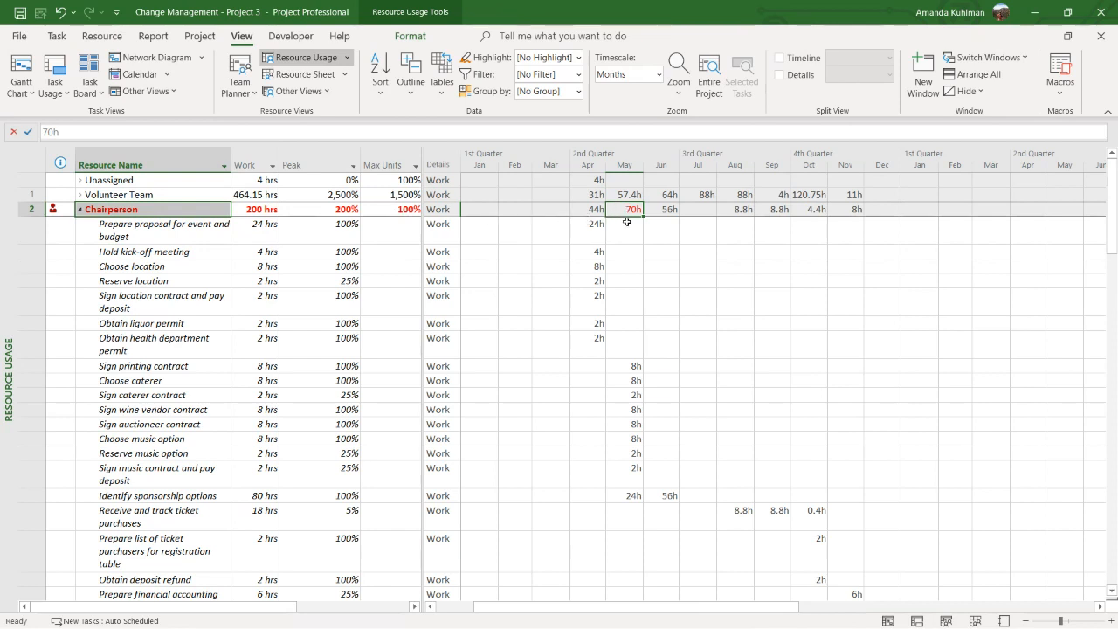
left_click_drag(635, 366, 622, 495)
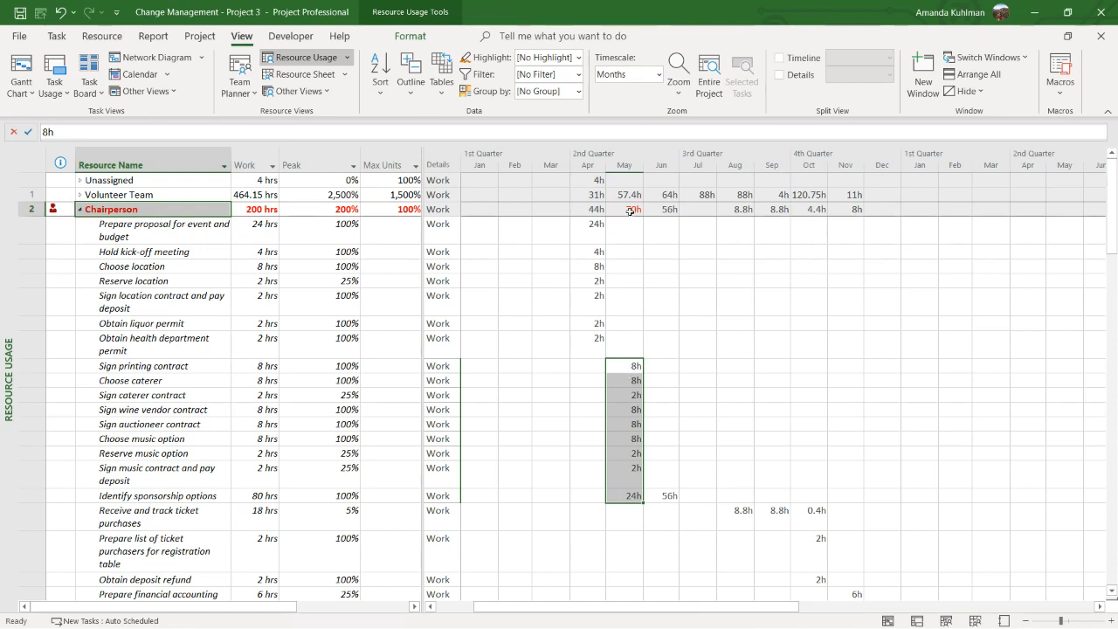
left_click(623, 424)
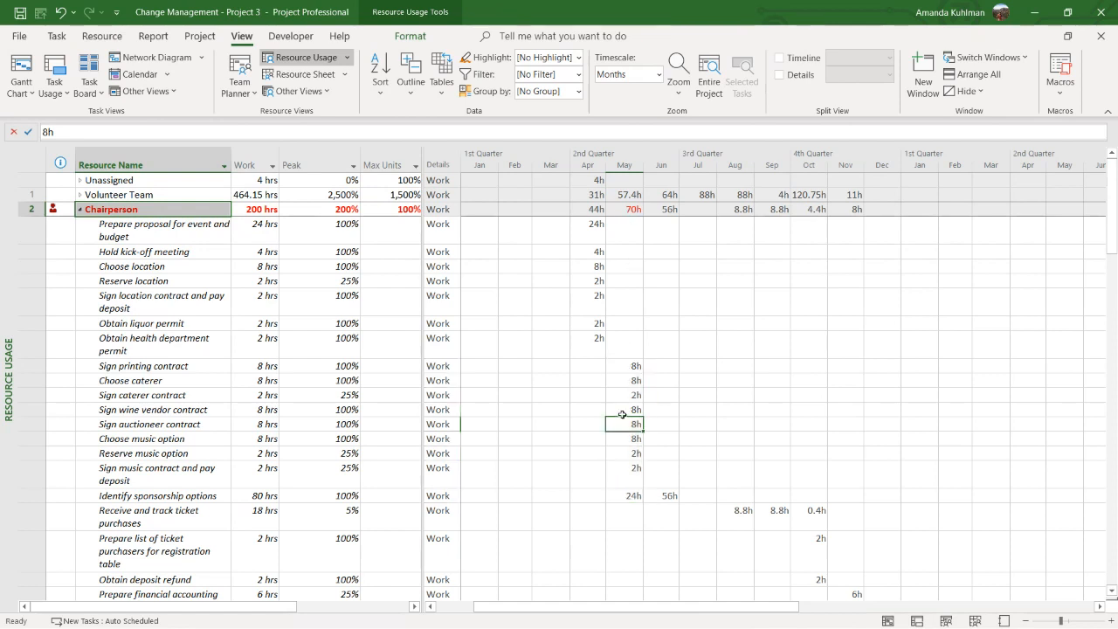
left_click(628, 209)
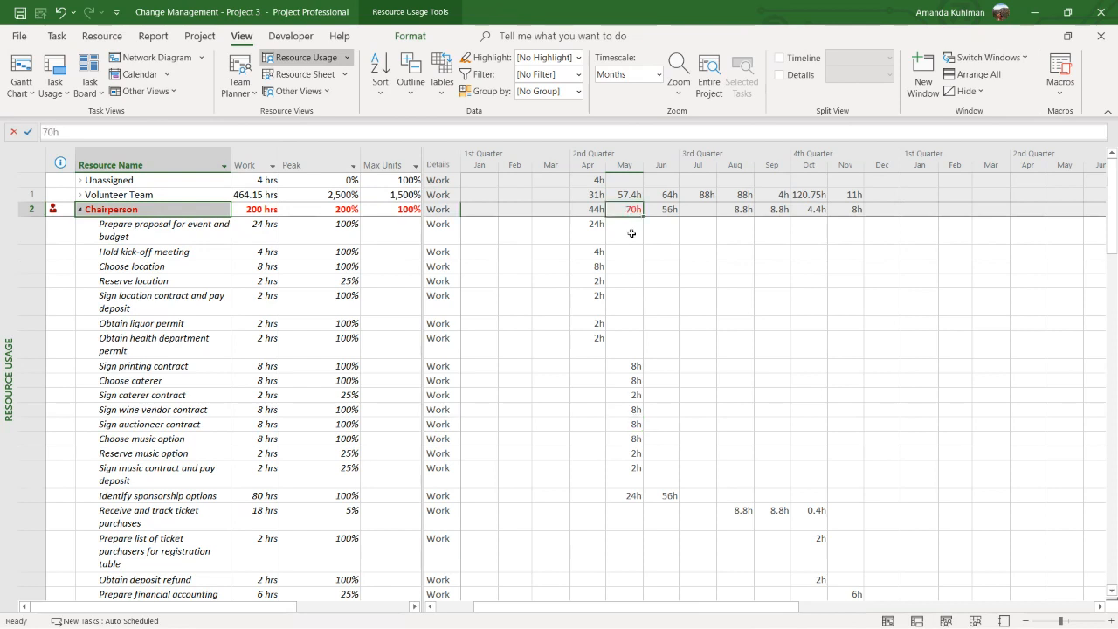
Collapse the assignments of the Chairperson, Board of Directors, Auction Manager and Wine Tasting Manager
left_click(80, 210)
left_click(80, 209)
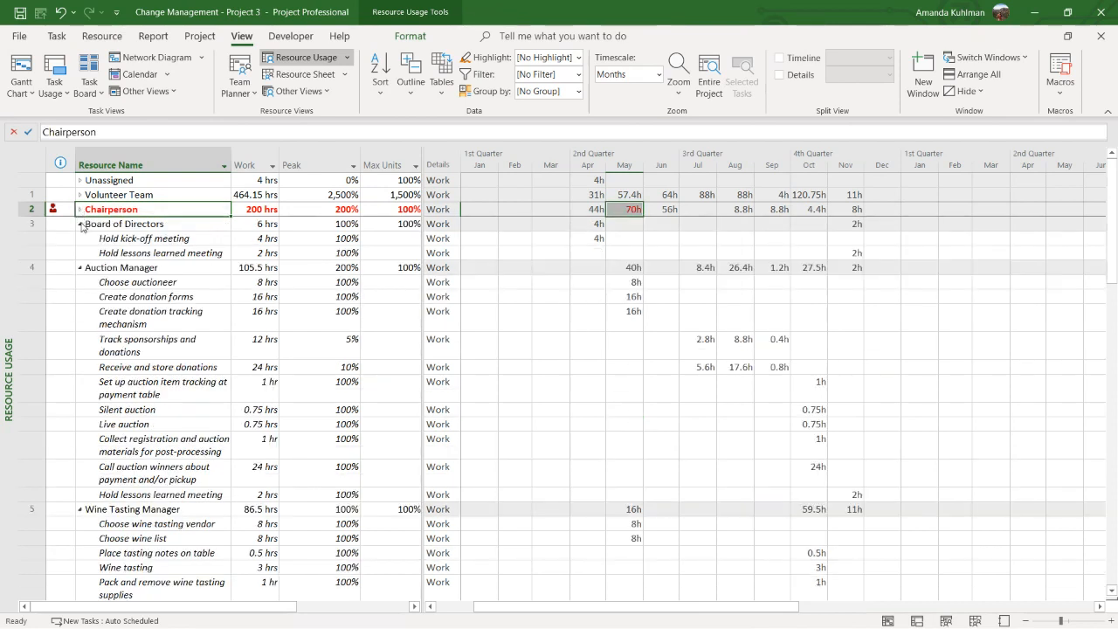
left_click(83, 224)
left_click(80, 224)
left_click(79, 239)
left_click(79, 238)
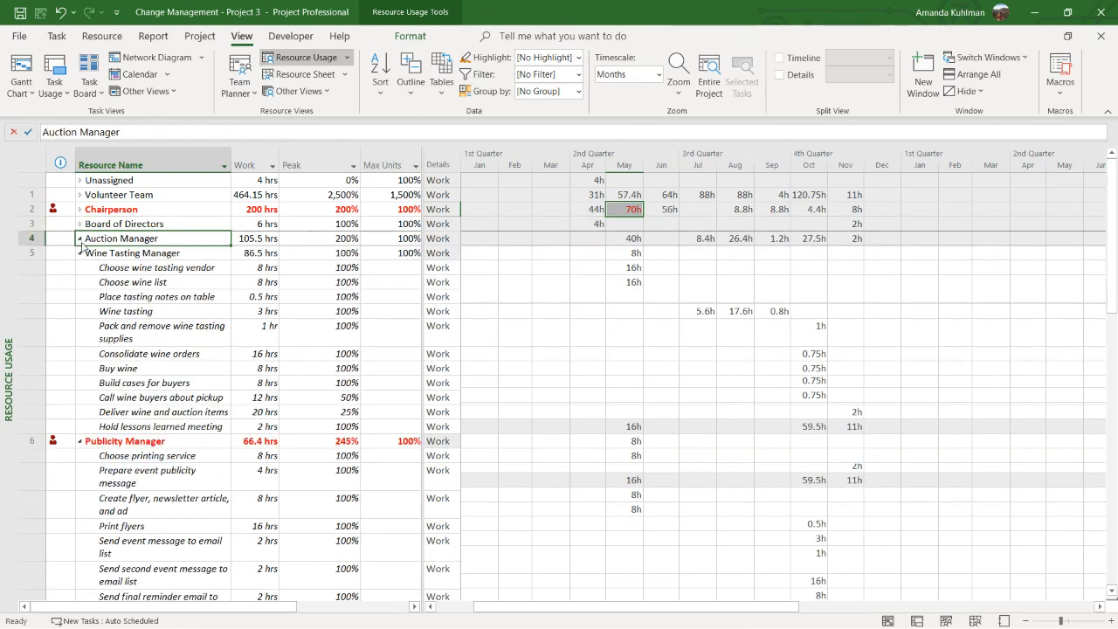
left_click(79, 252)
left_click(79, 253)
Examine the overallocated Publicity Manager's May work and widen the table area beside the timeline
left_click(80, 267)
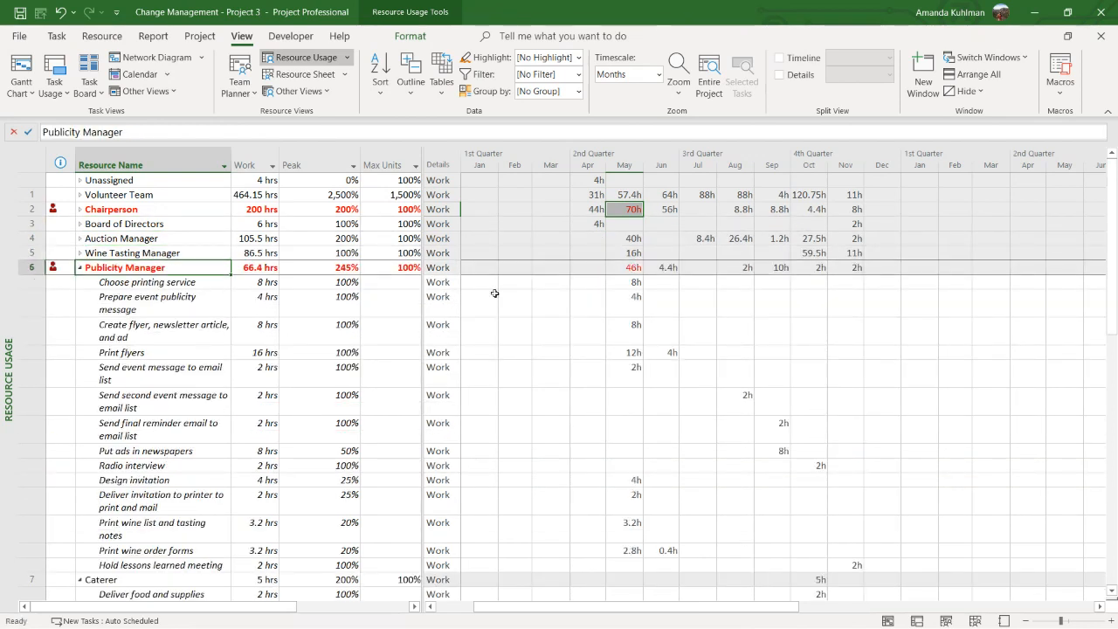
left_click(629, 269)
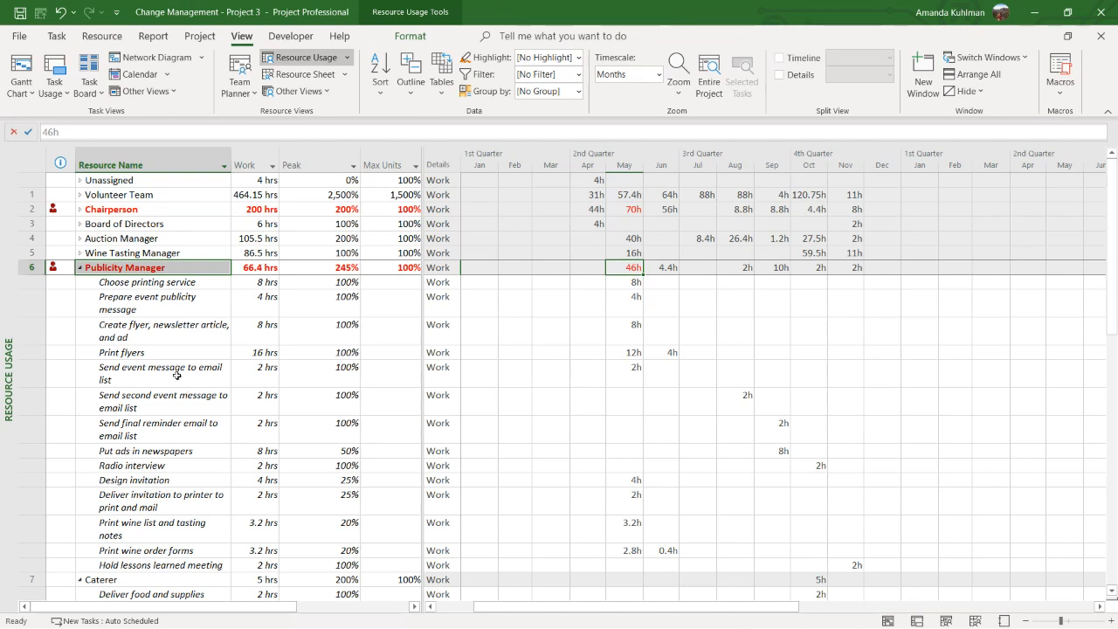
left_click_drag(422, 343, 462, 343)
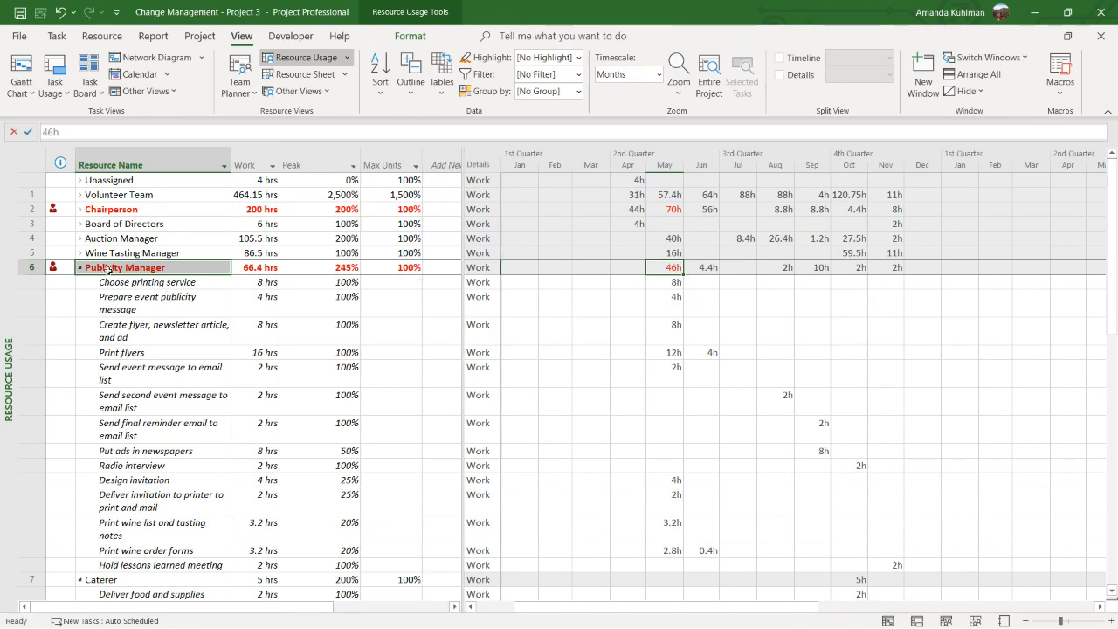
Expand the Chairperson's assignments and insert an Actual Work column before the Work column
left_click(104, 210)
left_click(79, 209)
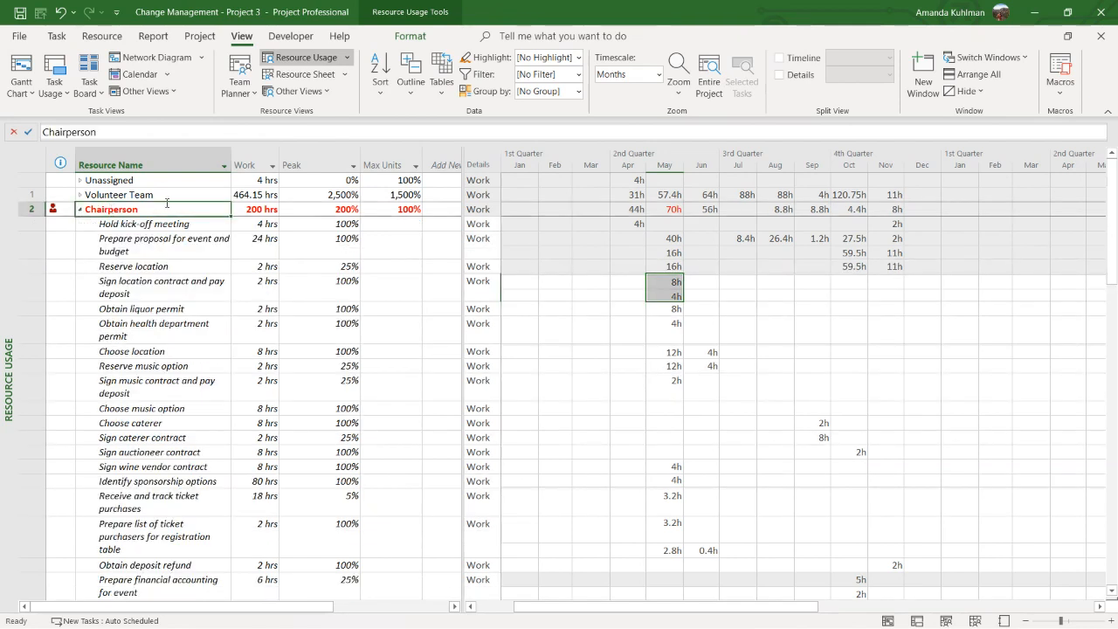
right_click(245, 163)
left_click(290, 281)
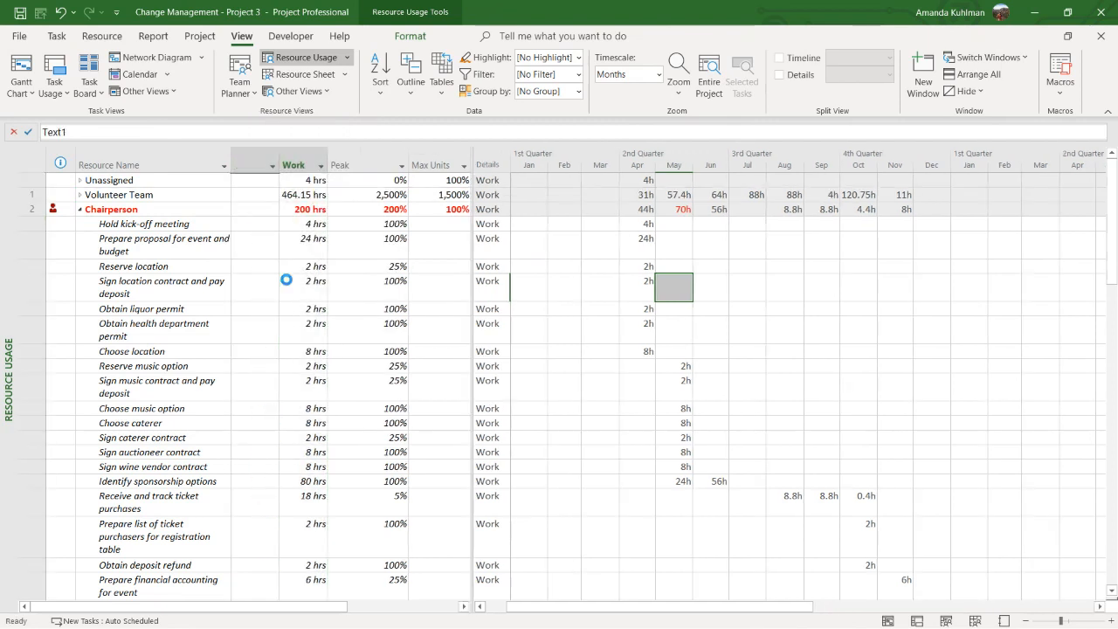
type("actual work")
key("Return")
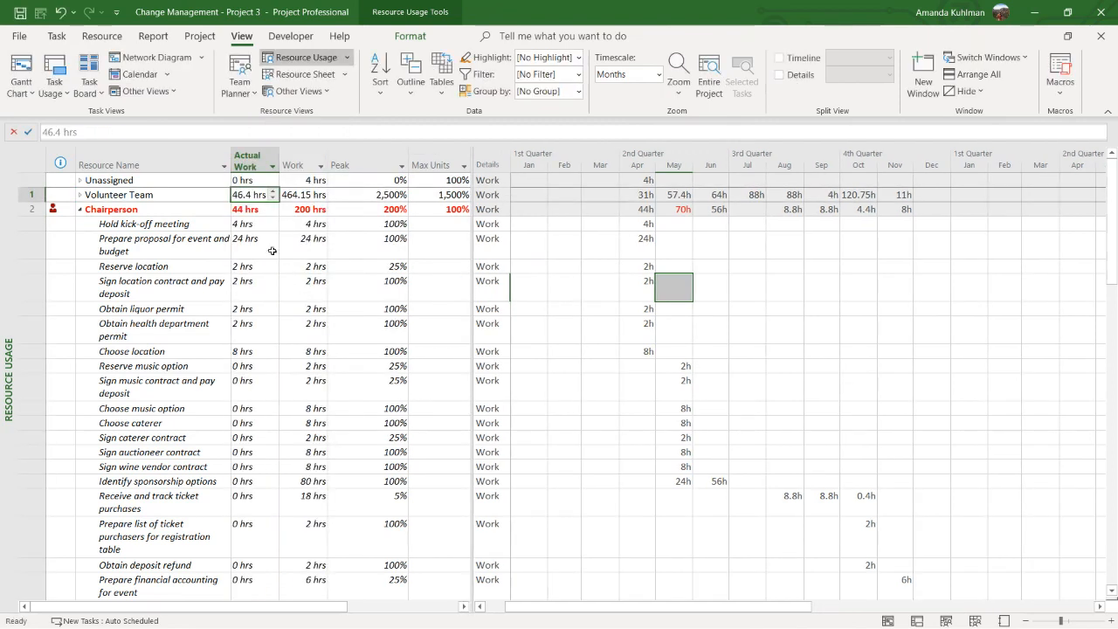
Apply the Cost table to the Resource Usage view to show the Chairperson's costs
left_click(202, 209)
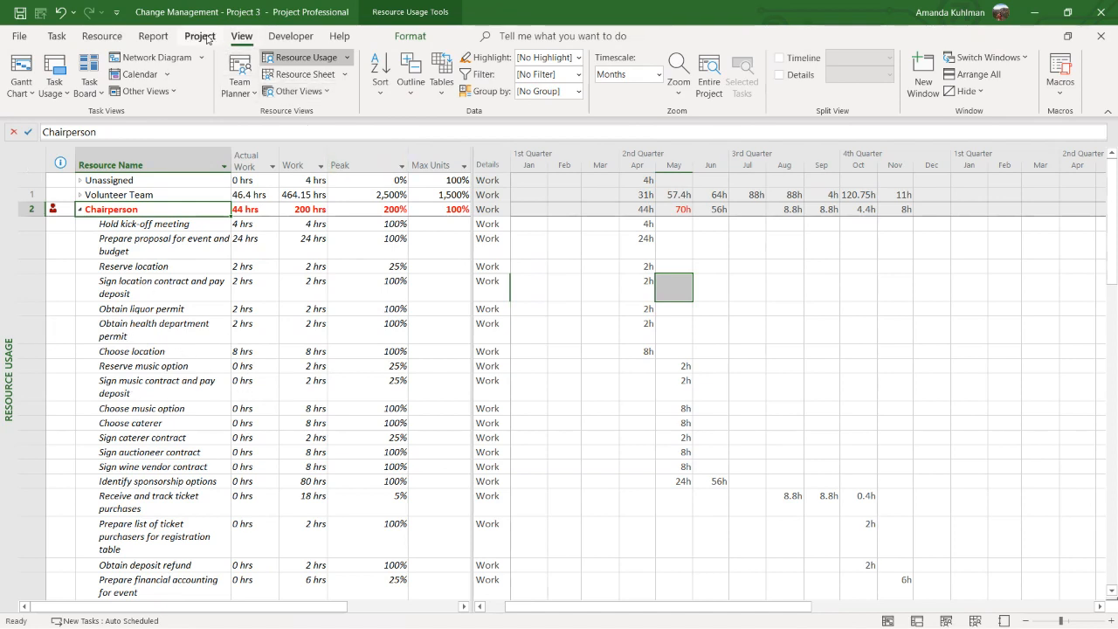
left_click(448, 94)
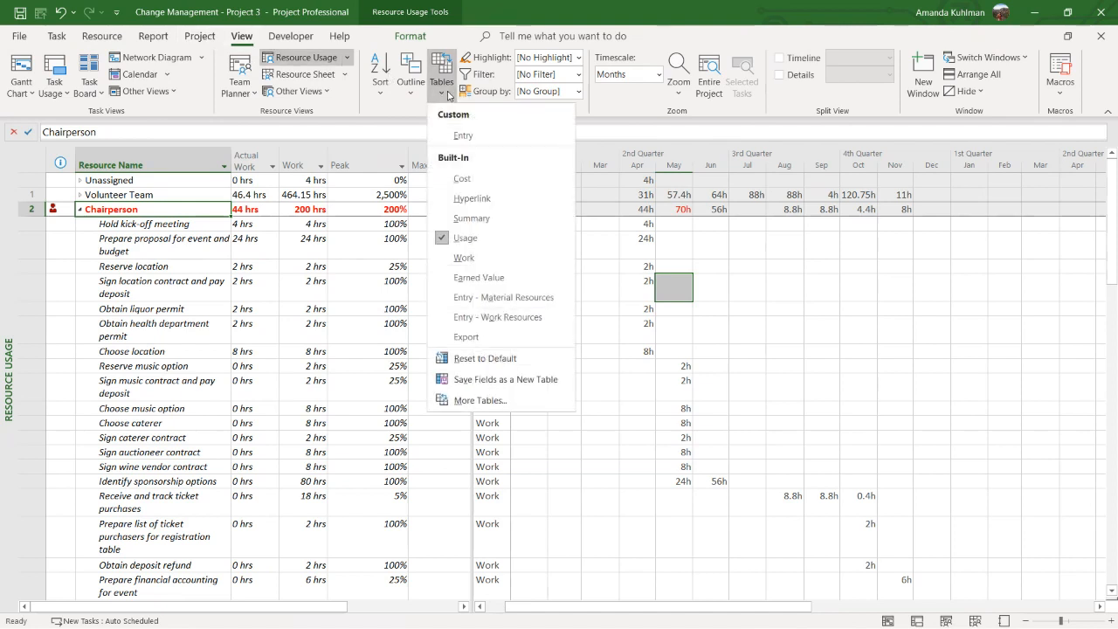
left_click(462, 179)
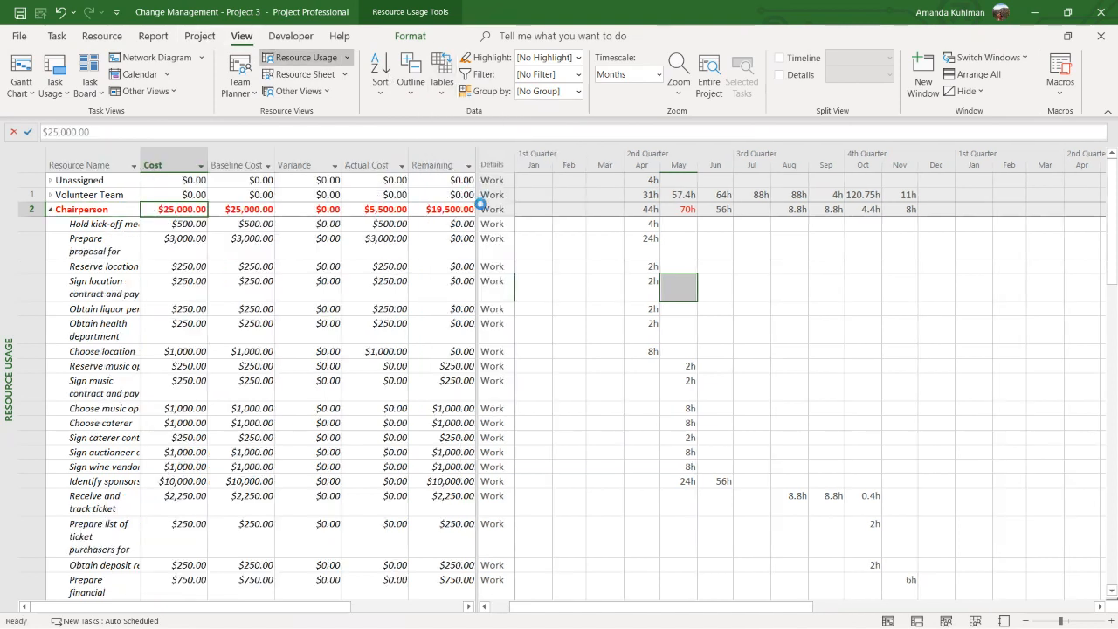
Widen the table area and the Resource Name column, and review the Chairperson's cost, baseline cost and actual cost
left_click_drag(476, 205, 772, 205)
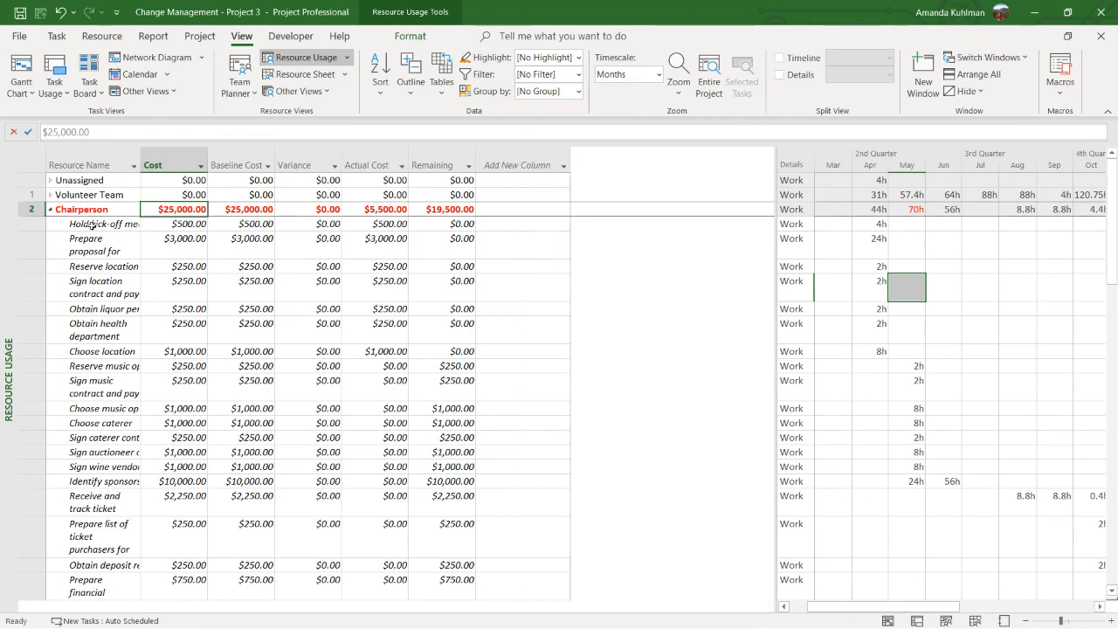
left_click_drag(140, 167, 212, 170)
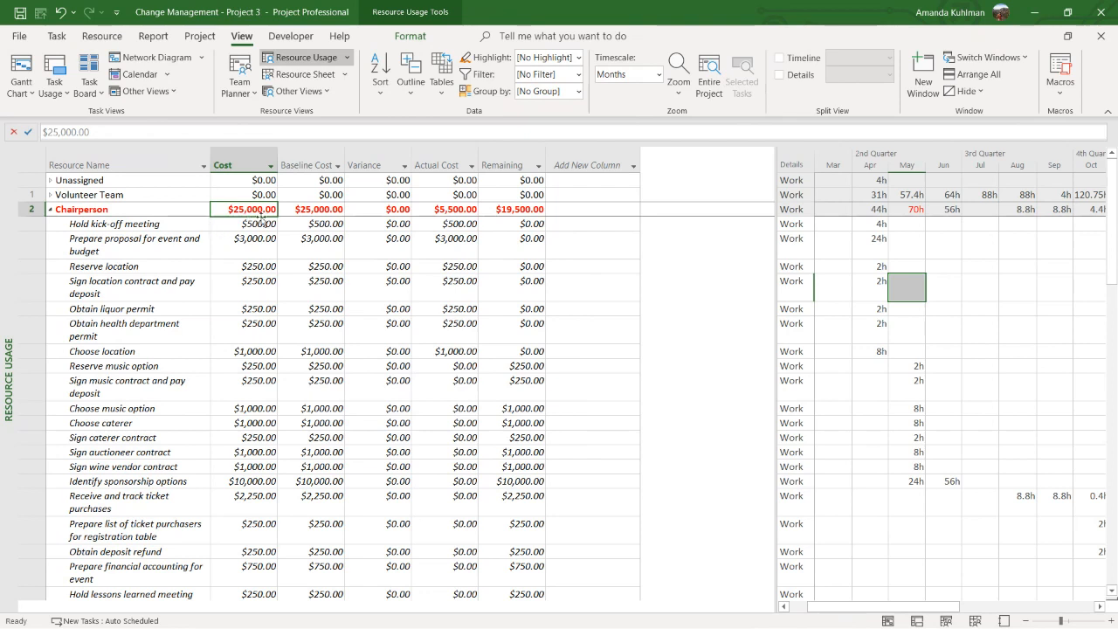
left_click(174, 225)
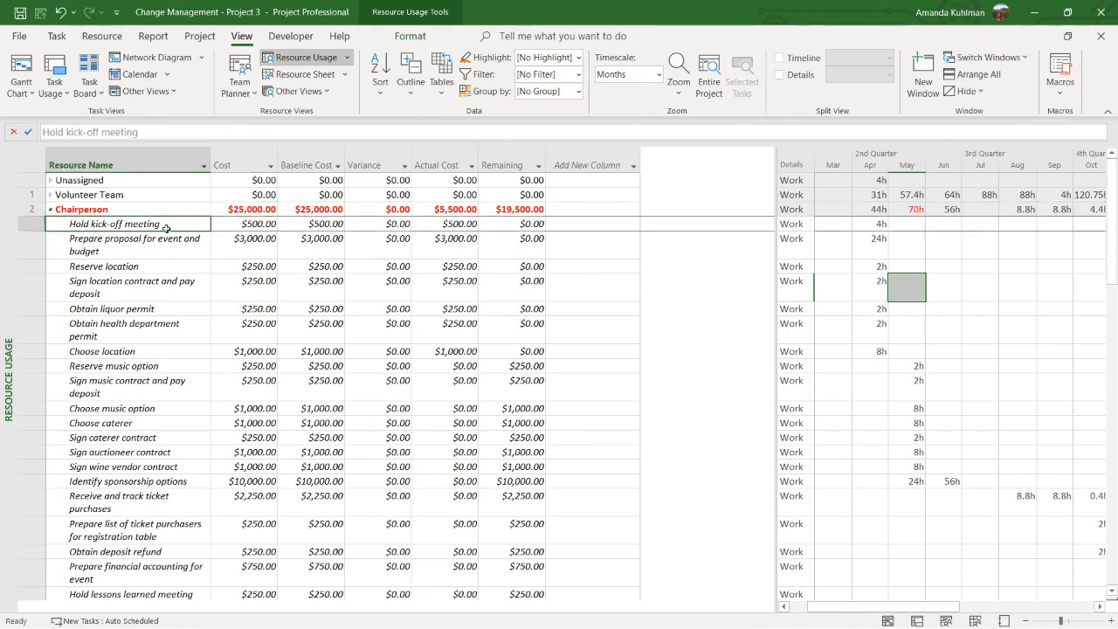
left_click(87, 210)
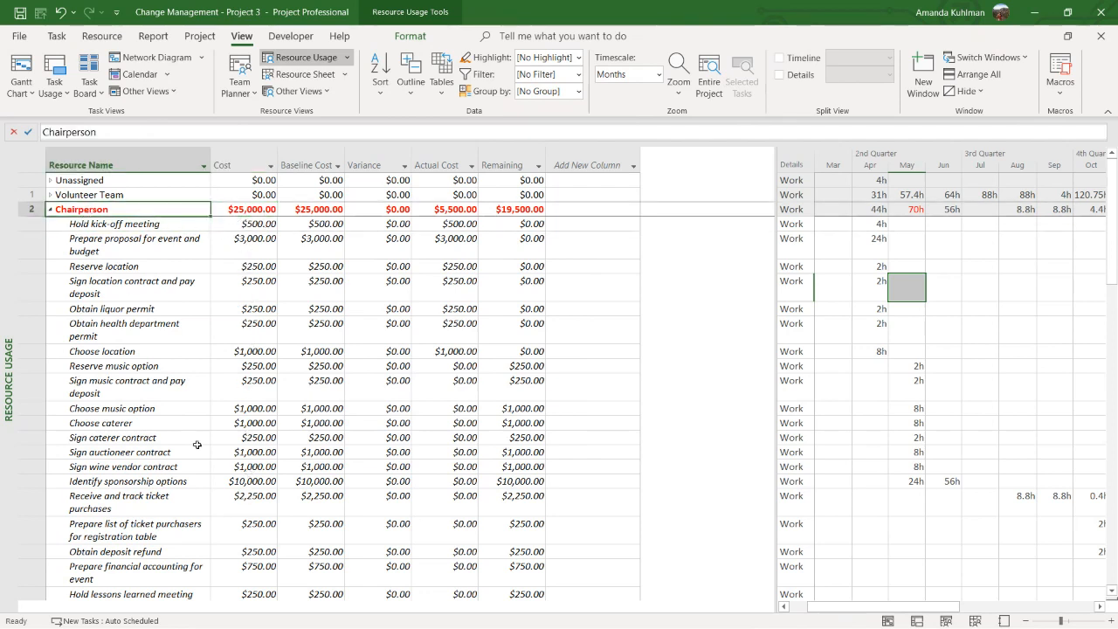
left_click(259, 209)
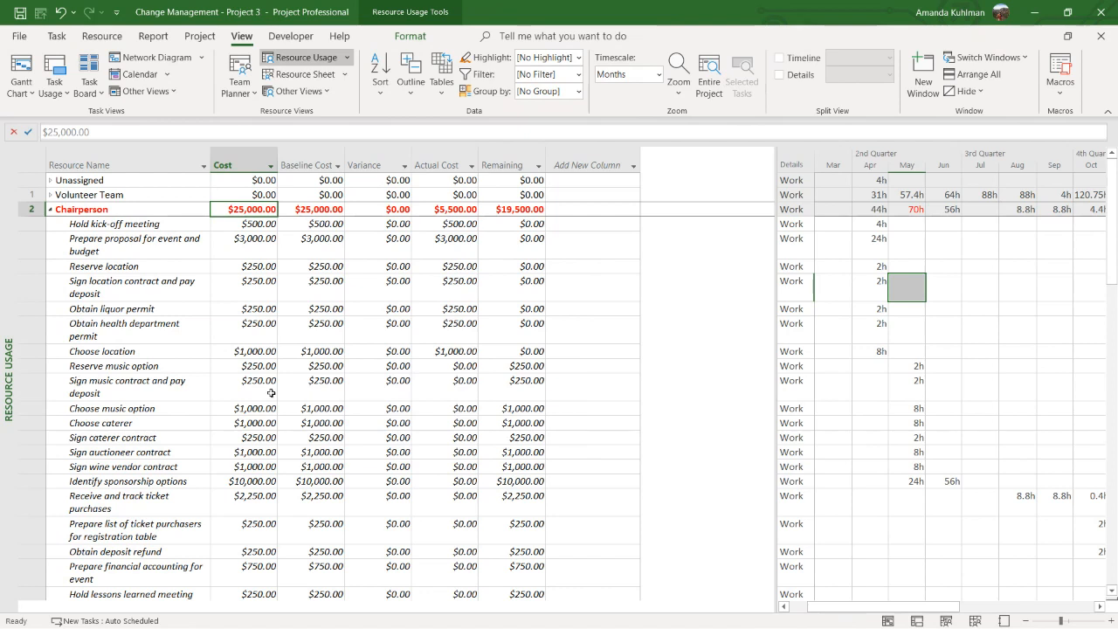
left_click(312, 209)
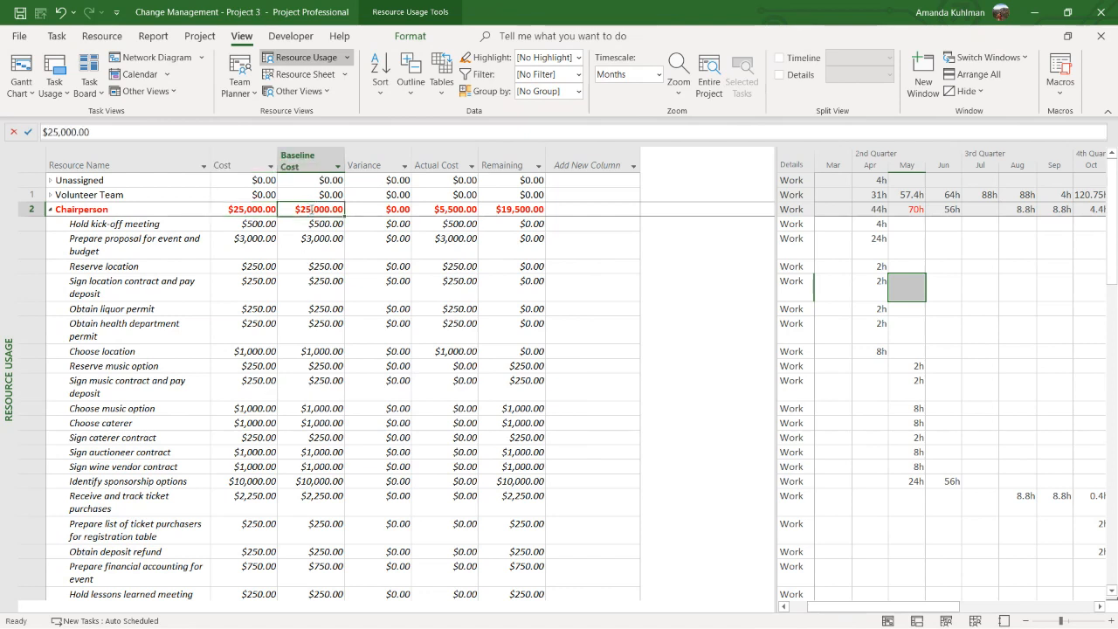
left_click(433, 209)
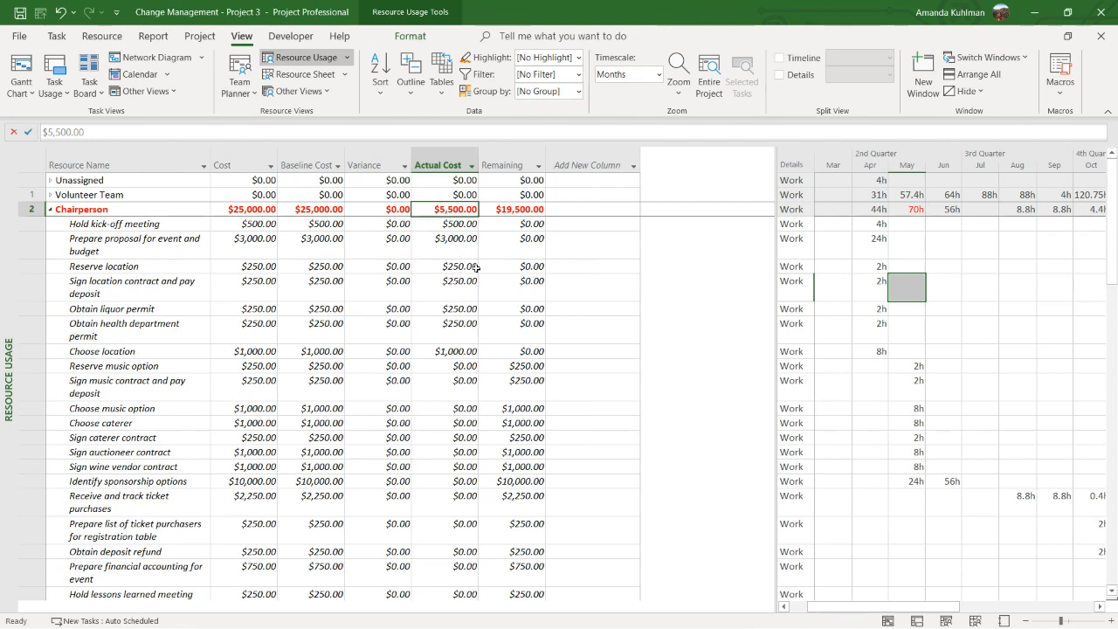
Switch to the Task Usage view with the Cost table applied and widen the table area to include Task Stage
right_click(15, 284)
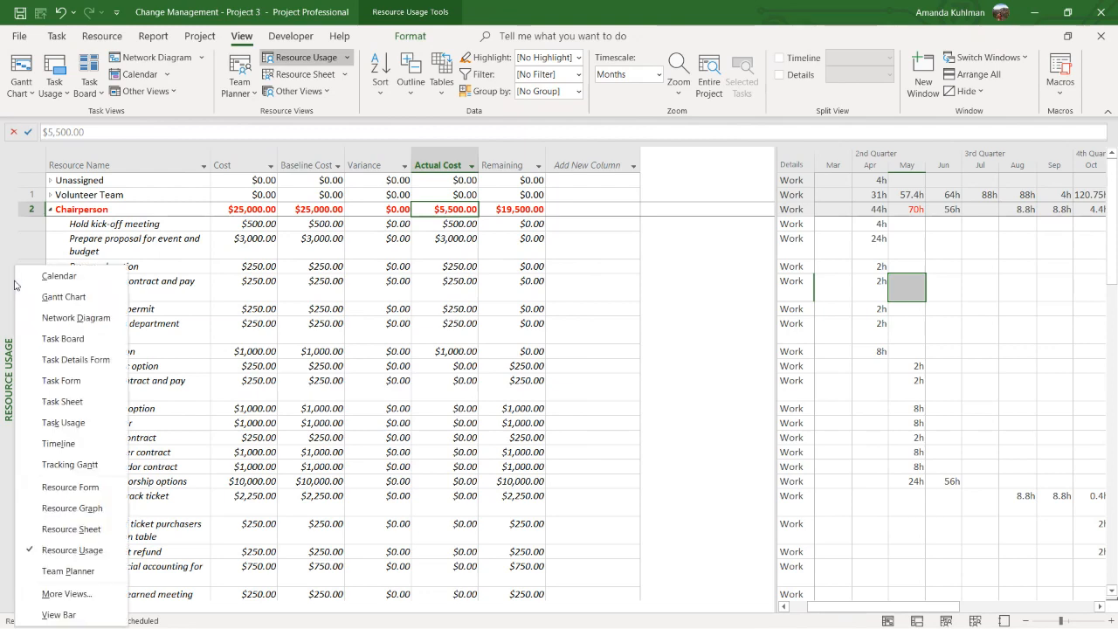
left_click(63, 422)
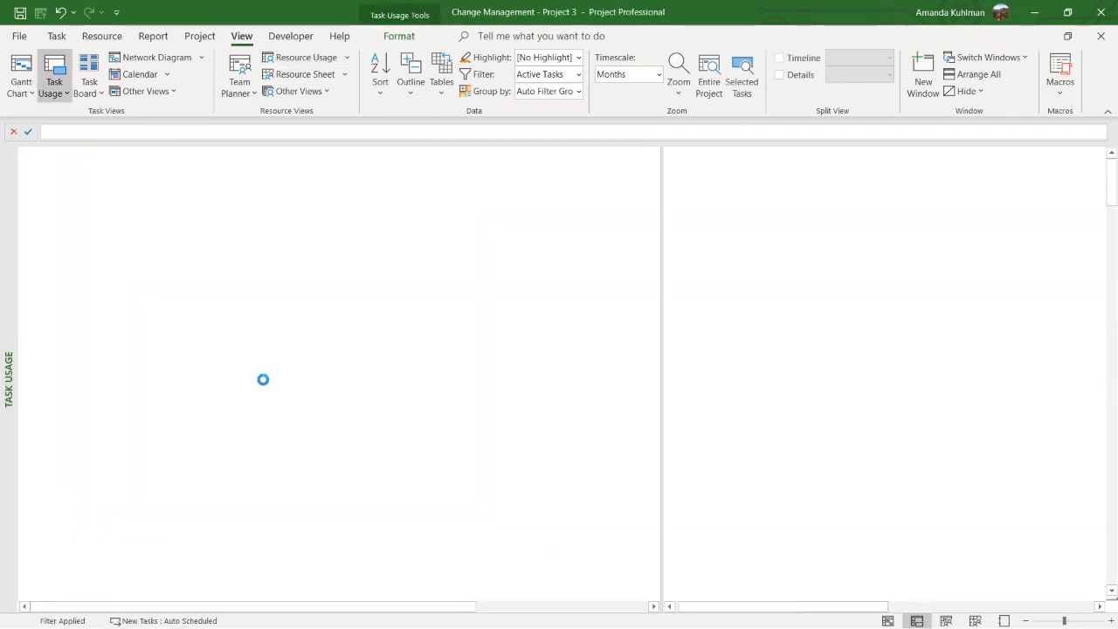
left_click(442, 83)
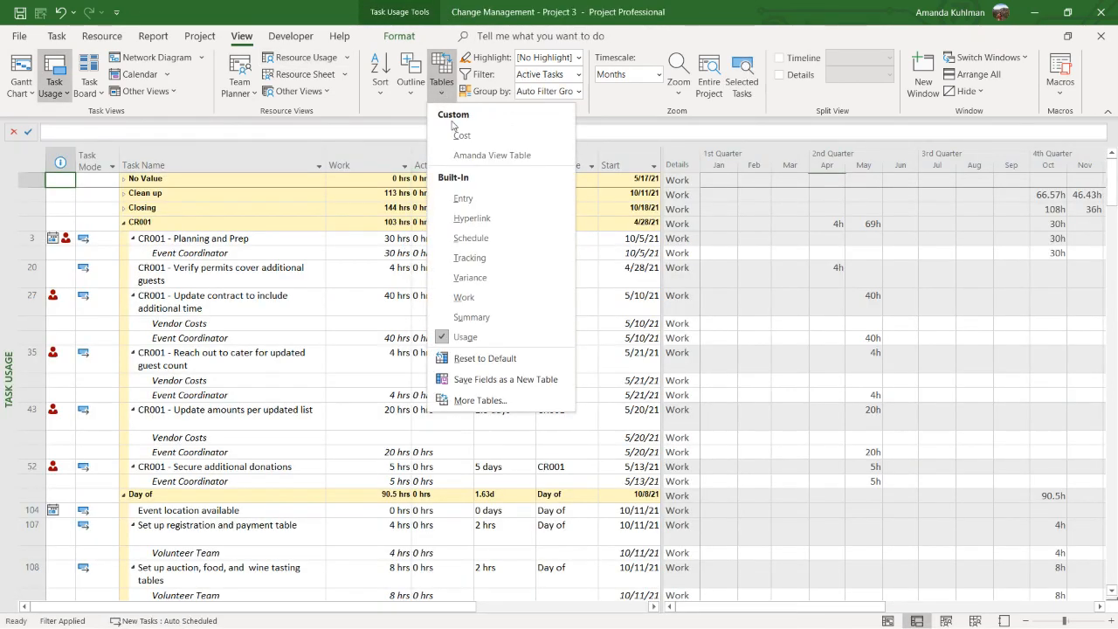
left_click(471, 156)
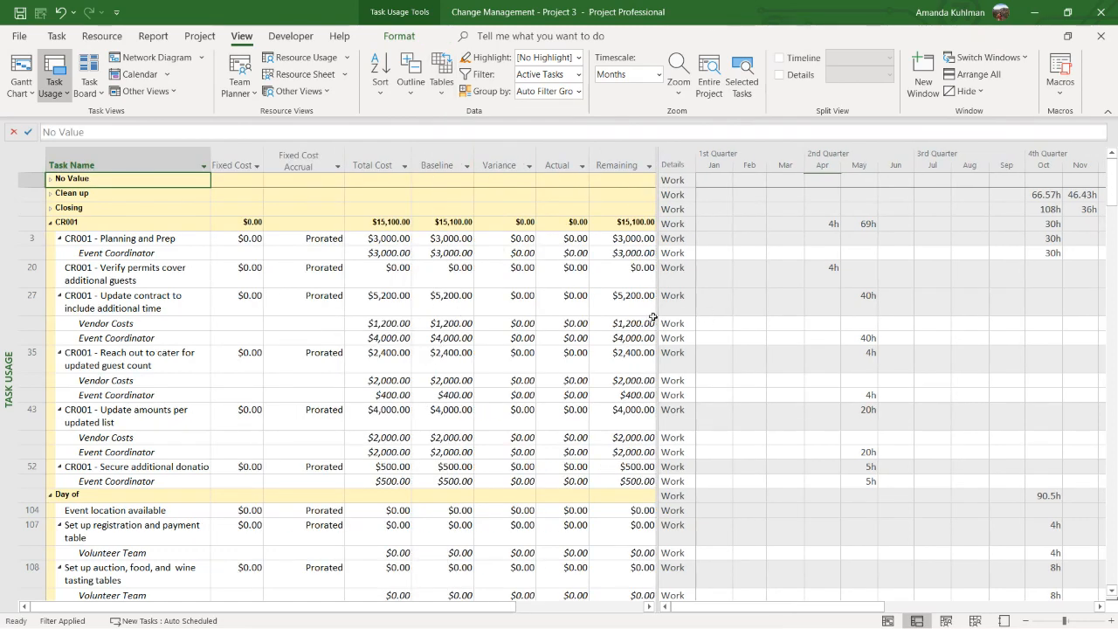
left_click_drag(654, 318, 779, 316)
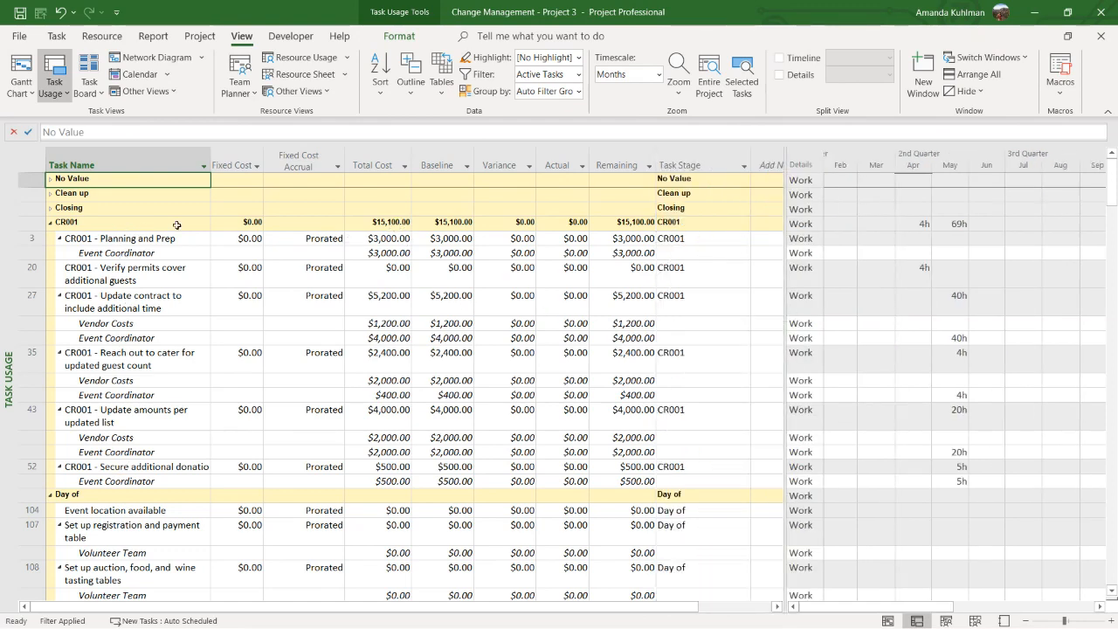
Examine the total cost of the CR001 group and the Vendor Costs and Event Coordinator costs within its tasks
left_click(388, 221)
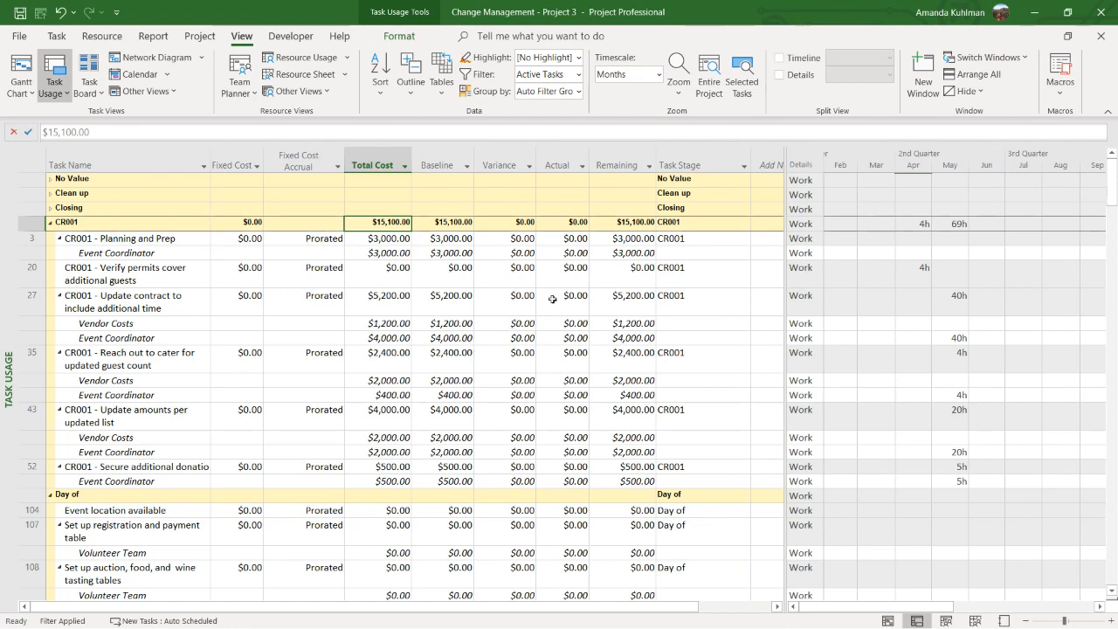
left_click(379, 324)
left_click(380, 337)
left_click(387, 384)
left_click(387, 395)
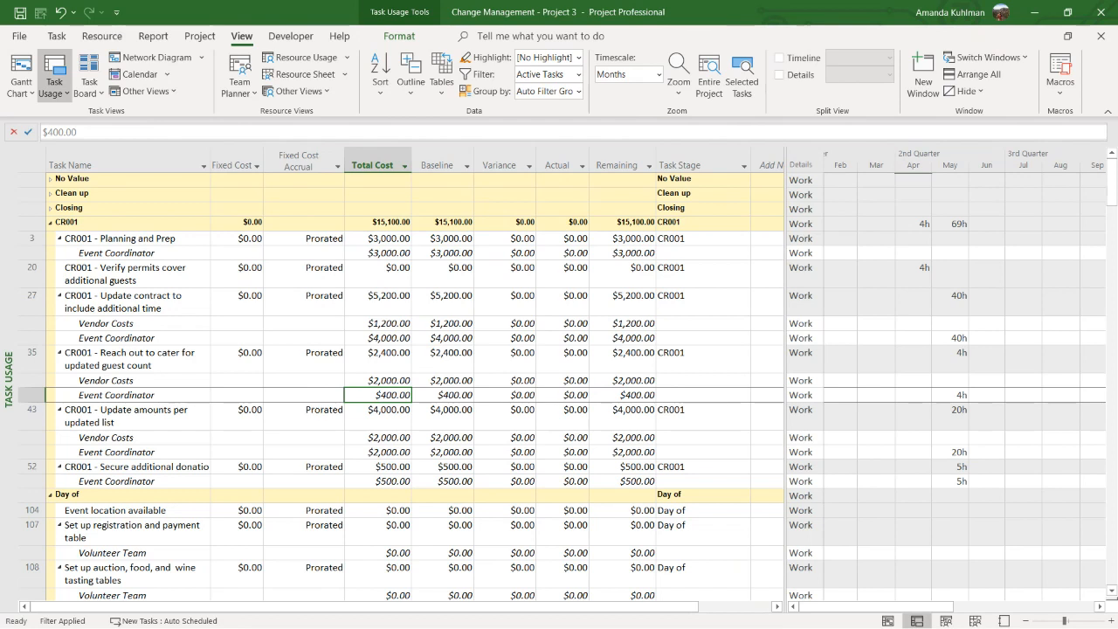
left_click(377, 395)
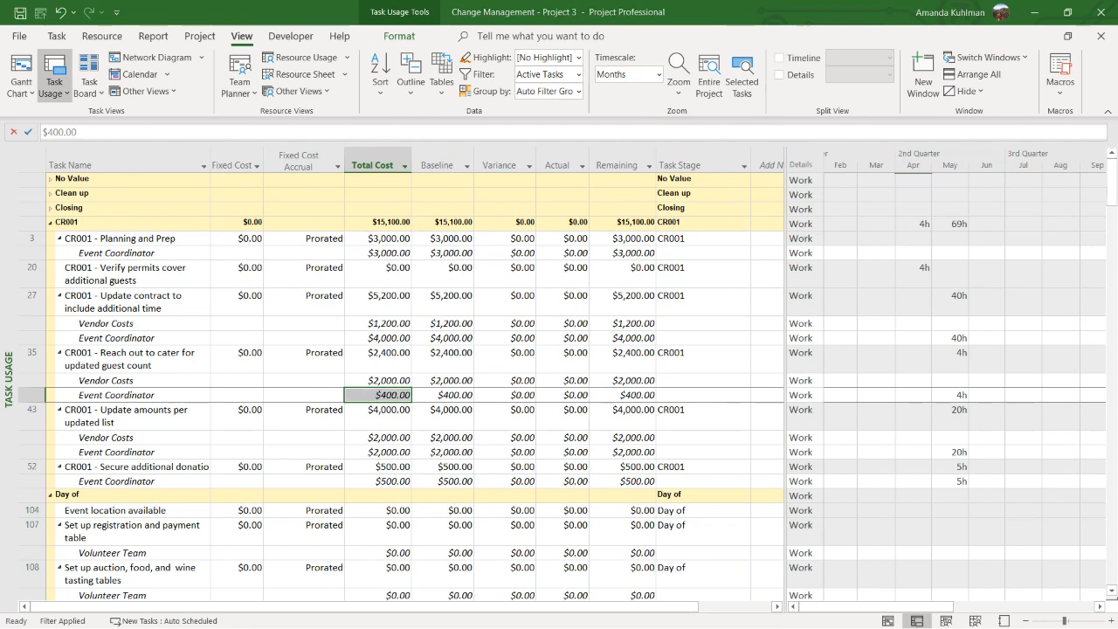